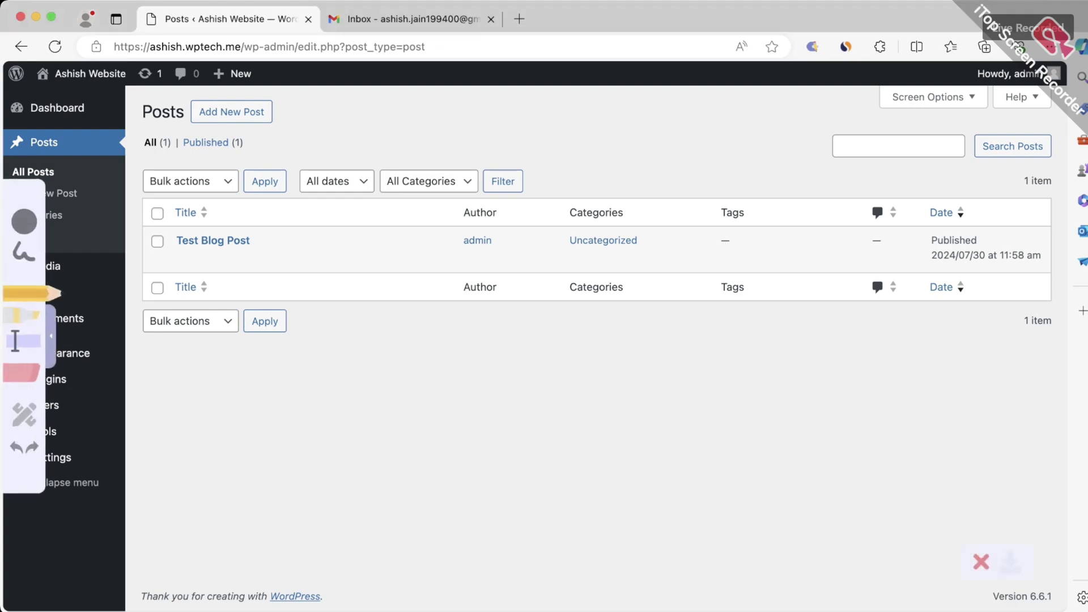
# - Handwrite "6K - 7K" in the empty area below the posts list, underline both figures and circle each one
pyautogui.moveTo(315, 380)
pyautogui.mouseDown()
pyautogui.moveTo(299, 398)
pyautogui.moveTo(340, 396)
pyautogui.mouseUp()
pyautogui.moveTo(350, 384); pyautogui.dragTo(398, 369)
pyautogui.moveTo(410, 350); pyautogui.dragTo(411, 367)
pyautogui.moveTo(304, 439); pyautogui.dragTo(421, 369)
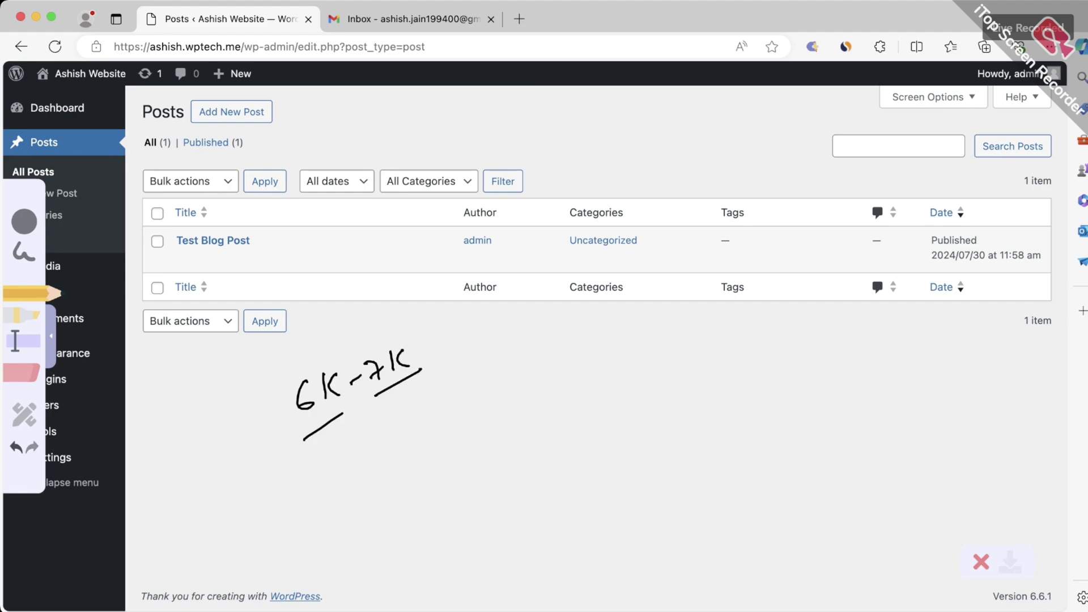
pyautogui.moveTo(320, 354)
pyautogui.mouseDown()
pyautogui.moveTo(356, 391)
pyautogui.moveTo(295, 356)
pyautogui.mouseUp()
pyautogui.moveTo(386, 328); pyautogui.dragTo(365, 335)
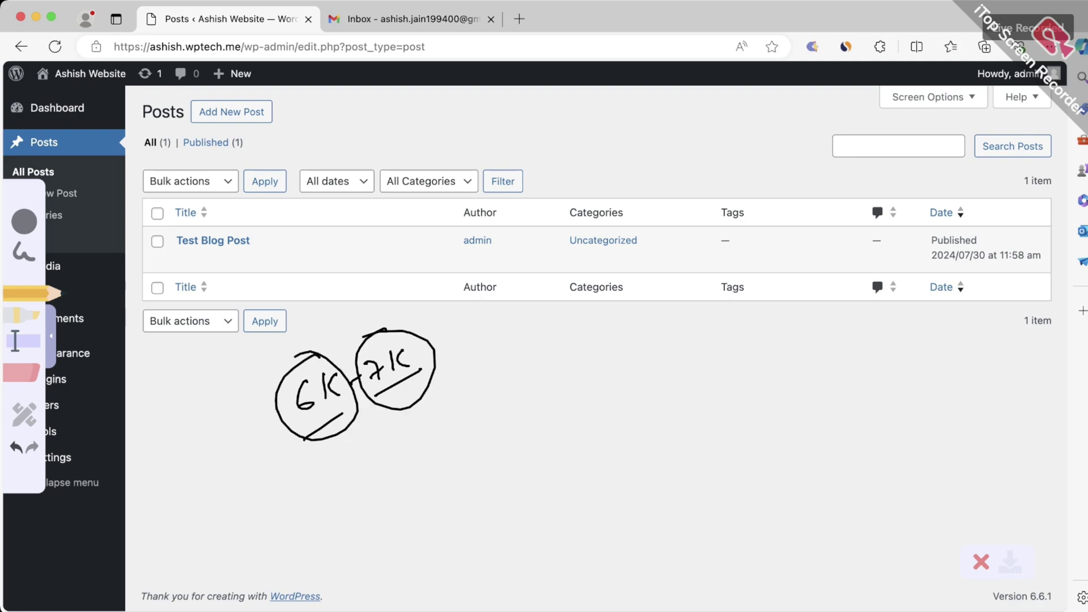
# - Below the circled figures, draw an arrow to handwritten notes "WP → Plugin" and "Email", with the words underlined
pyautogui.moveTo(341, 475)
pyautogui.mouseDown()
pyautogui.moveTo(346, 490)
pyautogui.moveTo(385, 502)
pyautogui.mouseUp()
pyautogui.moveTo(422, 462)
pyautogui.mouseDown()
pyautogui.moveTo(442, 455)
pyautogui.moveTo(459, 474)
pyautogui.moveTo(491, 444)
pyautogui.mouseUp()
pyautogui.moveTo(477, 440)
pyautogui.mouseDown()
pyautogui.moveTo(483, 453)
pyautogui.moveTo(507, 433)
pyautogui.moveTo(565, 422)
pyautogui.mouseUp()
pyautogui.moveTo(500, 466); pyautogui.dragTo(548, 439)
pyautogui.moveTo(449, 516)
pyautogui.mouseDown()
pyautogui.moveTo(442, 532)
pyautogui.moveTo(501, 499)
pyautogui.mouseUp()
pyautogui.moveTo(509, 482); pyautogui.dragTo(512, 504)
pyautogui.moveTo(453, 539); pyautogui.dragTo(499, 521)
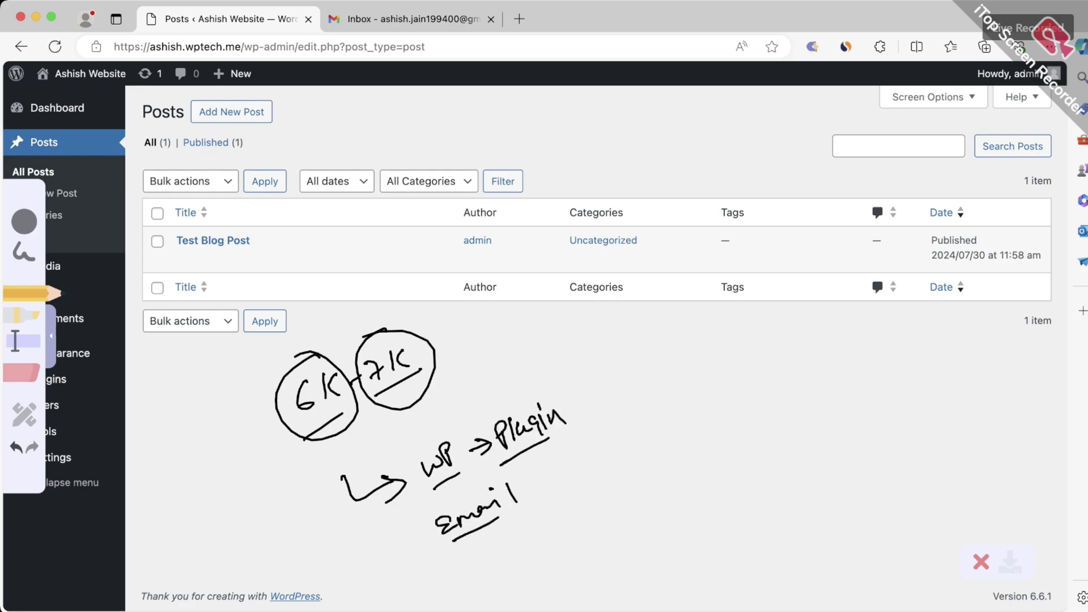
# - Add a dash after "Email" and handwrite "PDF - Ebooks" beneath it, underlining "Ebooks"
pyautogui.moveTo(538, 483); pyautogui.dragTo(556, 470)
pyautogui.moveTo(481, 546); pyautogui.dragTo(480, 571)
pyautogui.moveTo(481, 545)
pyautogui.mouseDown()
pyautogui.moveTo(483, 561)
pyautogui.moveTo(505, 558)
pyautogui.mouseUp()
pyautogui.moveTo(502, 540)
pyautogui.mouseDown()
pyautogui.moveTo(508, 558)
pyautogui.moveTo(532, 519)
pyautogui.moveTo(537, 526)
pyautogui.mouseUp()
pyautogui.moveTo(542, 528)
pyautogui.mouseDown()
pyautogui.moveTo(560, 511)
pyautogui.moveTo(576, 523)
pyautogui.mouseUp()
pyautogui.moveTo(581, 490)
pyautogui.mouseDown()
pyautogui.moveTo(579, 510)
pyautogui.moveTo(592, 508)
pyautogui.mouseUp()
pyautogui.moveTo(595, 493); pyautogui.dragTo(608, 497)
pyautogui.moveTo(621, 474)
pyautogui.mouseDown()
pyautogui.moveTo(617, 494)
pyautogui.moveTo(632, 491)
pyautogui.mouseUp()
pyautogui.moveTo(576, 536); pyautogui.dragTo(592, 533)
pyautogui.moveTo(561, 547); pyautogui.dragTo(652, 490)
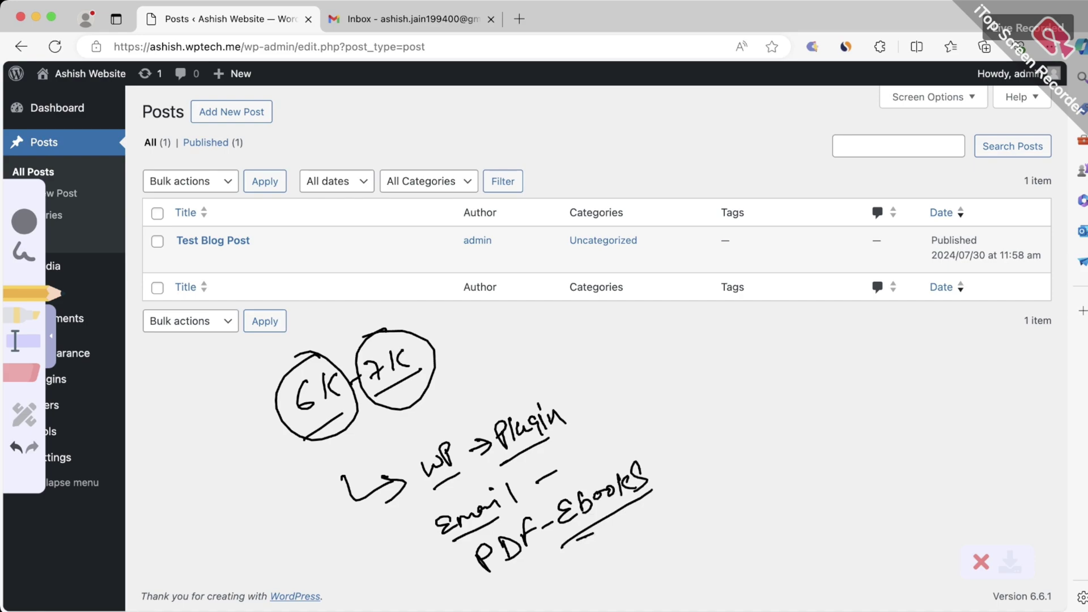
# - Bracket the Plugin, Email and Ebooks notes, extend lines from them, and write a circled "Allot" with a double arrow beside the bracket
pyautogui.moveTo(607, 385)
pyautogui.mouseDown()
pyautogui.moveTo(702, 513)
pyautogui.moveTo(668, 541)
pyautogui.mouseUp()
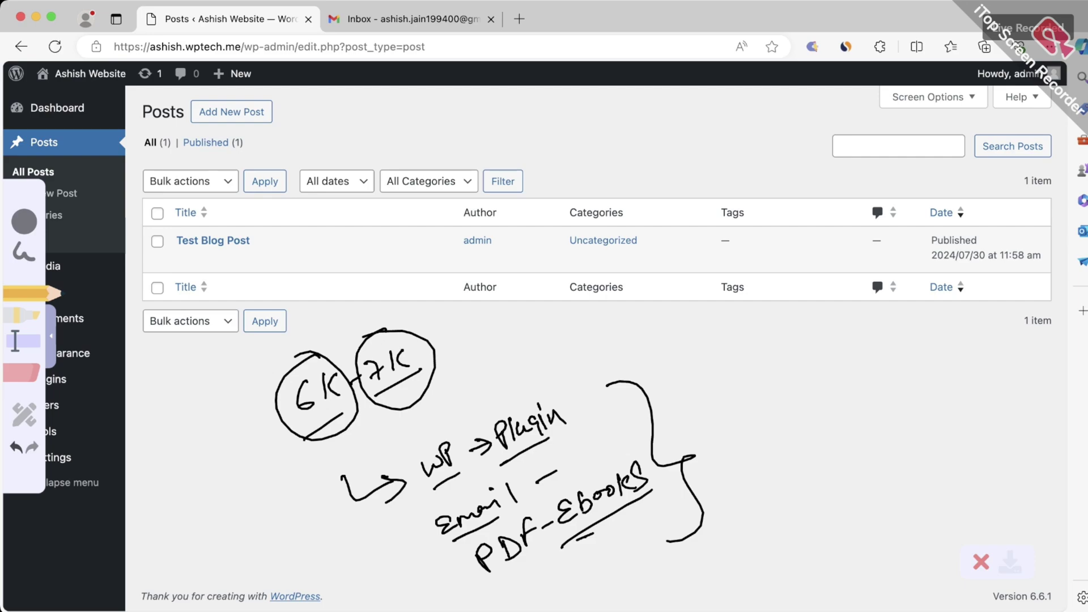
pyautogui.moveTo(571, 411); pyautogui.dragTo(627, 362)
pyautogui.moveTo(583, 452); pyautogui.dragTo(649, 404)
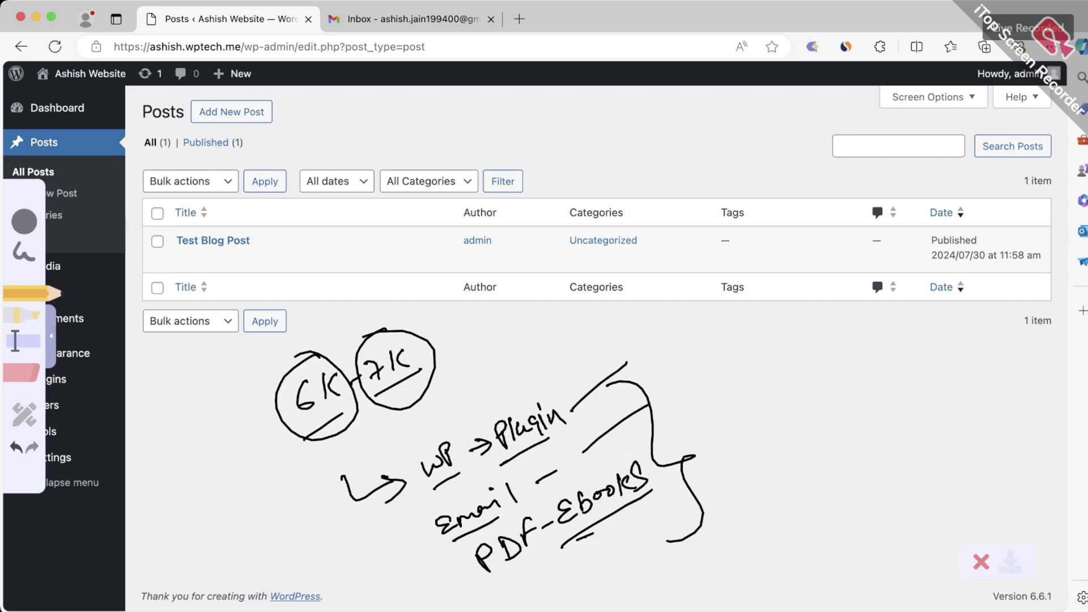
pyautogui.moveTo(655, 467); pyautogui.dragTo(699, 449)
pyautogui.moveTo(662, 403)
pyautogui.mouseDown()
pyautogui.moveTo(667, 379)
pyautogui.moveTo(679, 398)
pyautogui.mouseUp()
pyautogui.moveTo(664, 392); pyautogui.dragTo(677, 392)
pyautogui.moveTo(695, 359)
pyautogui.mouseDown()
pyautogui.moveTo(686, 382)
pyautogui.moveTo(701, 365)
pyautogui.mouseUp()
pyautogui.moveTo(708, 350)
pyautogui.mouseDown()
pyautogui.moveTo(703, 374)
pyautogui.moveTo(718, 357)
pyautogui.mouseUp()
pyautogui.moveTo(720, 334)
pyautogui.mouseDown()
pyautogui.moveTo(651, 367)
pyautogui.moveTo(708, 334)
pyautogui.moveTo(777, 350)
pyautogui.moveTo(774, 365)
pyautogui.mouseUp()
pyautogui.moveTo(769, 339)
pyautogui.mouseDown()
pyautogui.moveTo(780, 354)
pyautogui.moveTo(772, 380)
pyautogui.mouseUp()
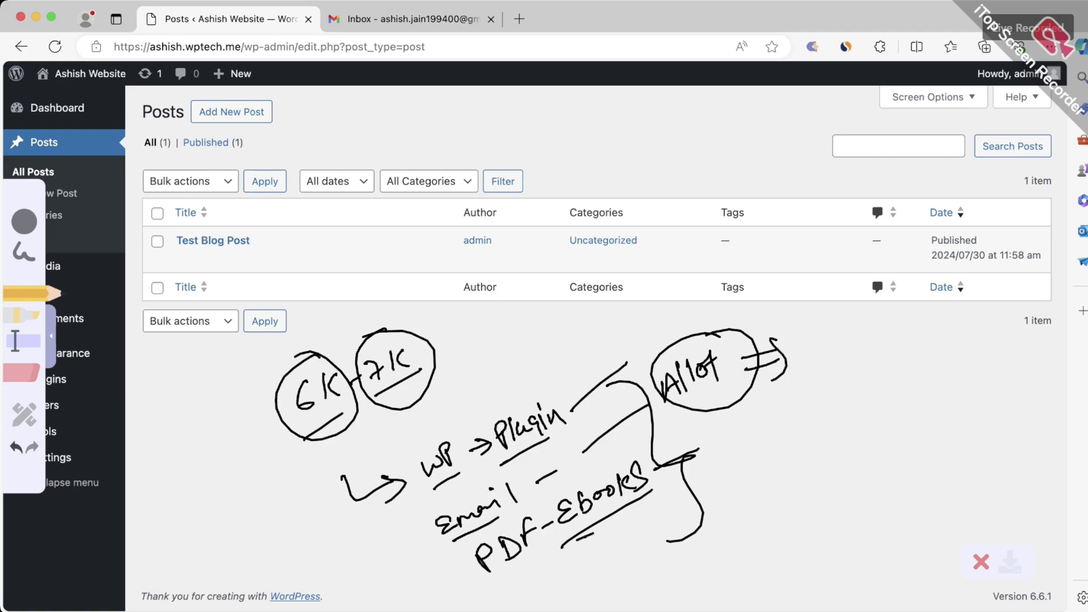
# - Draw a double arrow from the bracket to a circled "4-5", with a line leading onward from the circle
pyautogui.moveTo(712, 464)
pyautogui.mouseDown()
pyautogui.moveTo(743, 456)
pyautogui.moveTo(744, 470)
pyautogui.mouseUp()
pyautogui.moveTo(737, 446)
pyautogui.mouseDown()
pyautogui.moveTo(746, 451)
pyautogui.moveTo(732, 486)
pyautogui.mouseUp()
pyautogui.moveTo(783, 421); pyautogui.dragTo(788, 443)
pyautogui.moveTo(792, 426)
pyautogui.mouseDown()
pyautogui.moveTo(799, 434)
pyautogui.moveTo(795, 396)
pyautogui.moveTo(874, 403)
pyautogui.mouseUp()
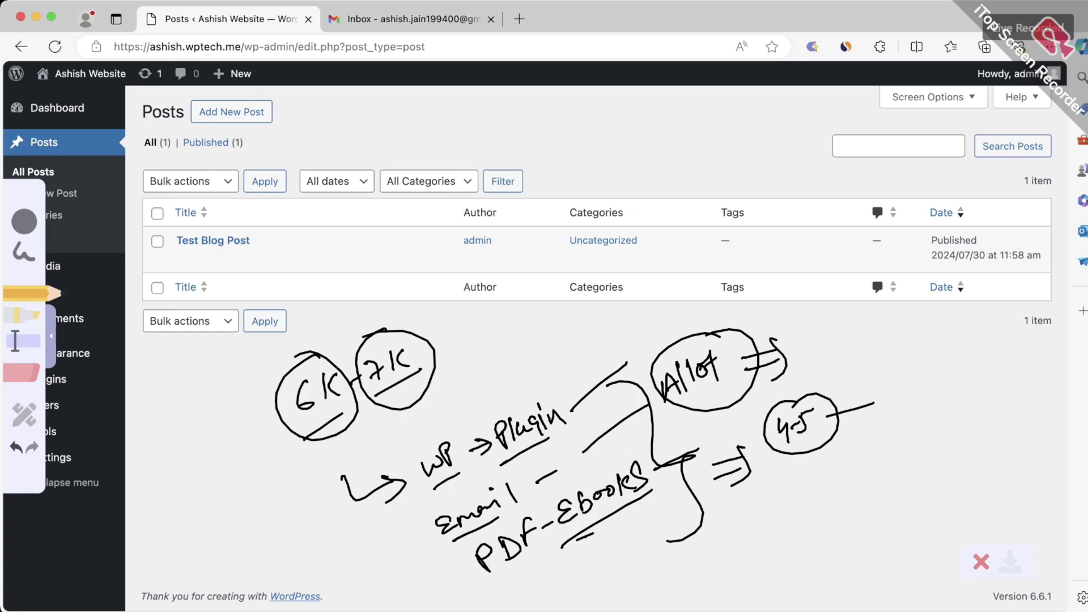
# - Branch from "4-5" to an underlined "Option" and a circled "Automation" with a downward double arrow
pyautogui.moveTo(818, 402); pyautogui.dragTo(843, 378)
pyautogui.moveTo(835, 374)
pyautogui.mouseDown()
pyautogui.moveTo(847, 373)
pyautogui.moveTo(846, 388)
pyautogui.mouseUp()
pyautogui.moveTo(855, 346)
pyautogui.mouseDown()
pyautogui.moveTo(878, 352)
pyautogui.moveTo(892, 339)
pyautogui.mouseUp()
pyautogui.moveTo(898, 313)
pyautogui.mouseDown()
pyautogui.moveTo(913, 329)
pyautogui.moveTo(929, 313)
pyautogui.mouseUp()
pyautogui.moveTo(865, 382); pyautogui.dragTo(944, 339)
pyautogui.moveTo(900, 408)
pyautogui.mouseDown()
pyautogui.moveTo(897, 434)
pyautogui.moveTo(946, 377)
pyautogui.moveTo(962, 389)
pyautogui.moveTo(983, 374)
pyautogui.moveTo(1003, 329)
pyautogui.moveTo(1032, 330)
pyautogui.mouseUp()
pyautogui.moveTo(907, 453)
pyautogui.mouseDown()
pyautogui.moveTo(917, 445)
pyautogui.moveTo(903, 456)
pyautogui.mouseUp()
pyautogui.moveTo(1014, 376); pyautogui.dragTo(907, 454)
pyautogui.moveTo(945, 417)
pyautogui.mouseDown()
pyautogui.moveTo(946, 460)
pyautogui.moveTo(958, 455)
pyautogui.moveTo(935, 470)
pyautogui.mouseUp()
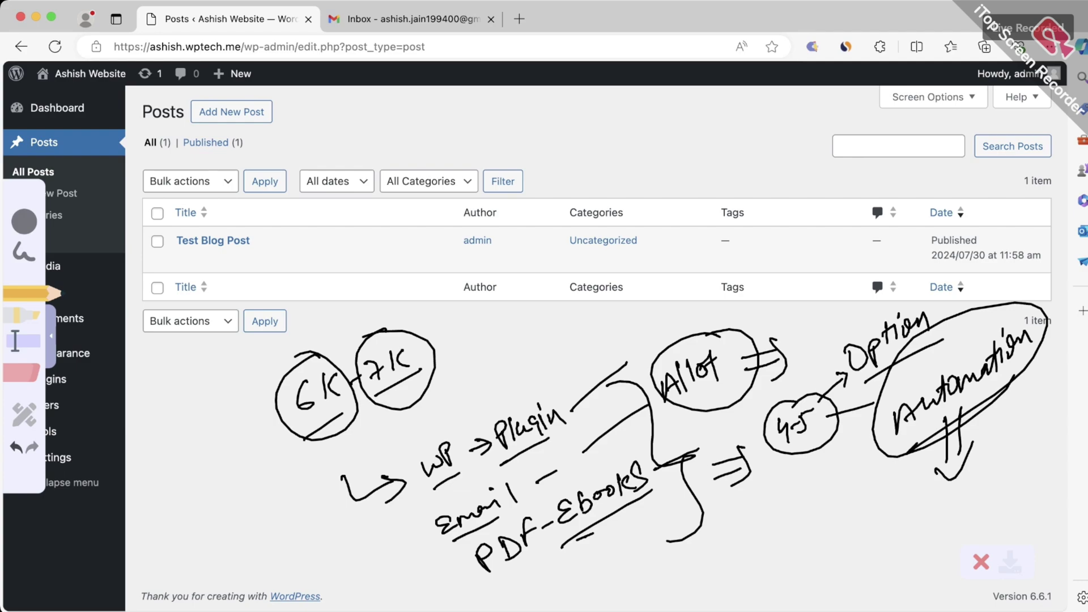
# - Clear all handwritten annotations from the Posts page
pyautogui.click(980, 562)
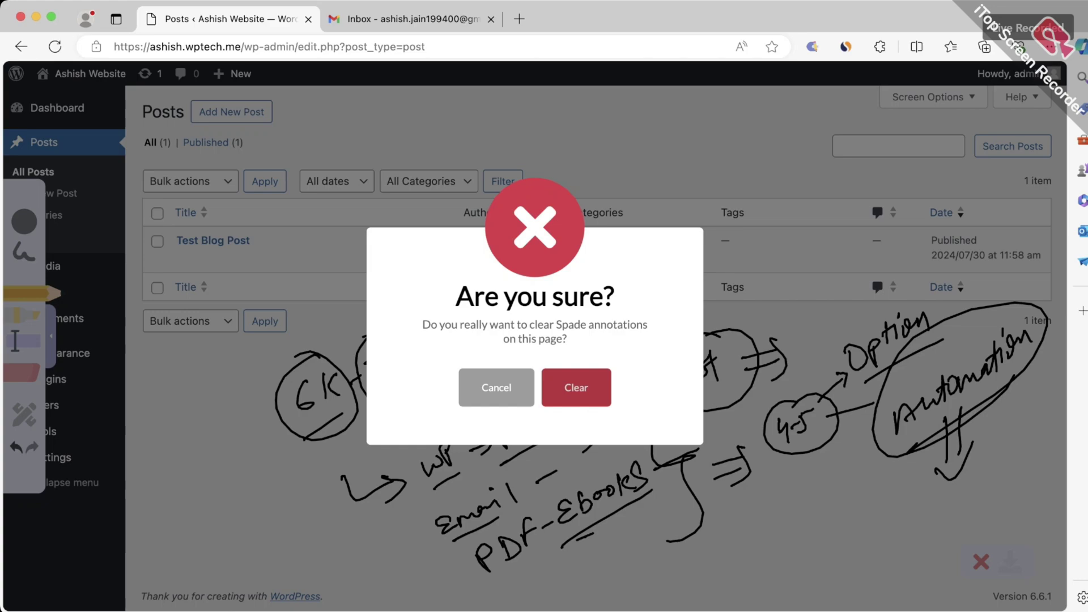
pyautogui.click(576, 388)
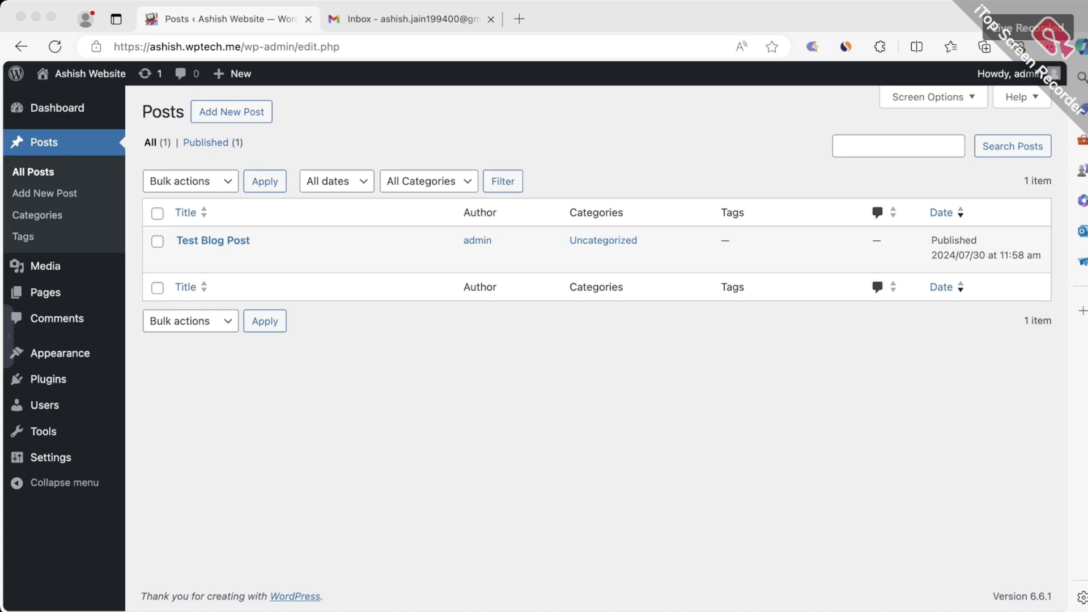
# - Switch to Gmail, open the "Fw: Website Access & Elementor Pro Plugin" email and highlight its sender name
pyautogui.hotkey('ctrl', 'Tab')
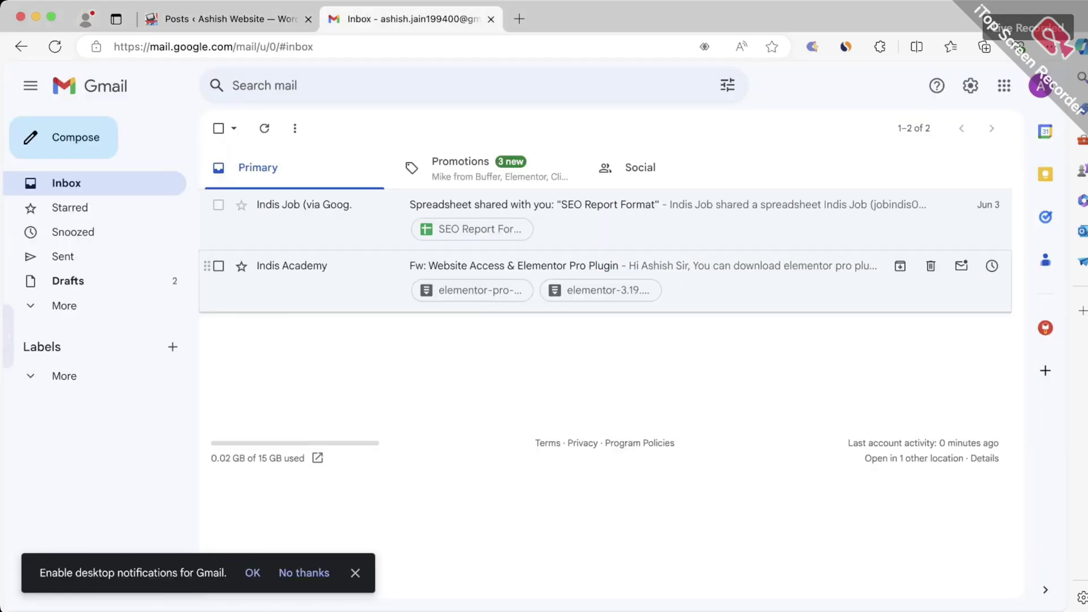
pyautogui.click(510, 266)
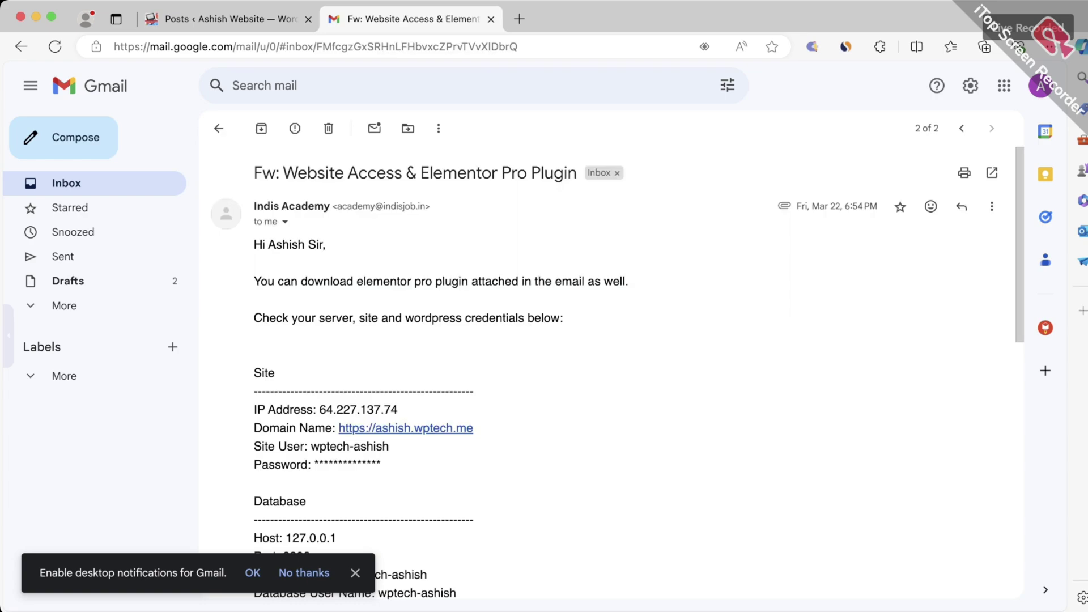
pyautogui.moveTo(291, 205)
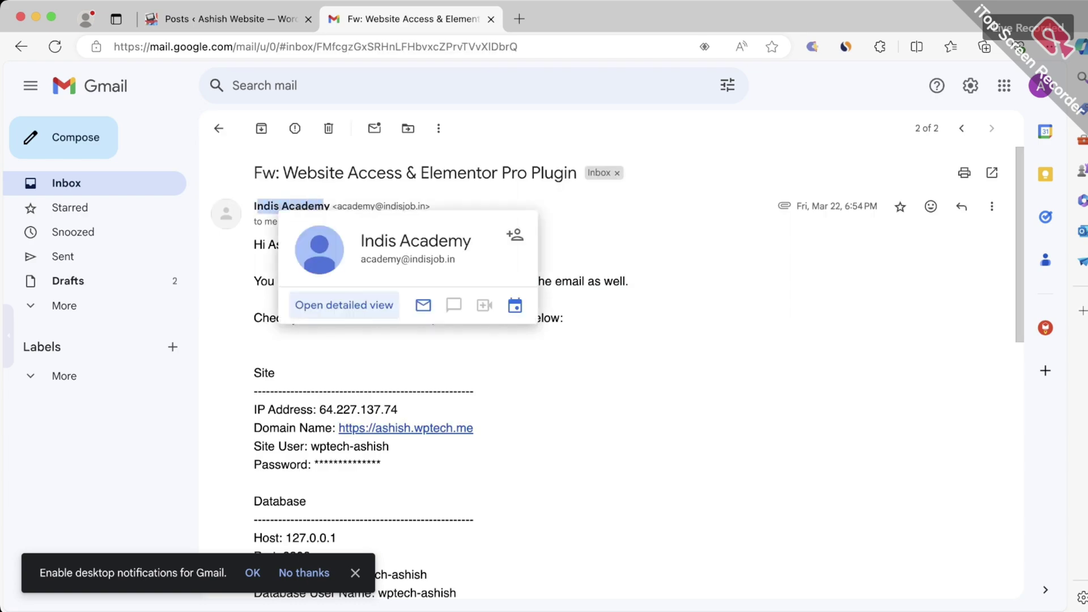
pyautogui.moveTo(254, 206); pyautogui.dragTo(329, 206)
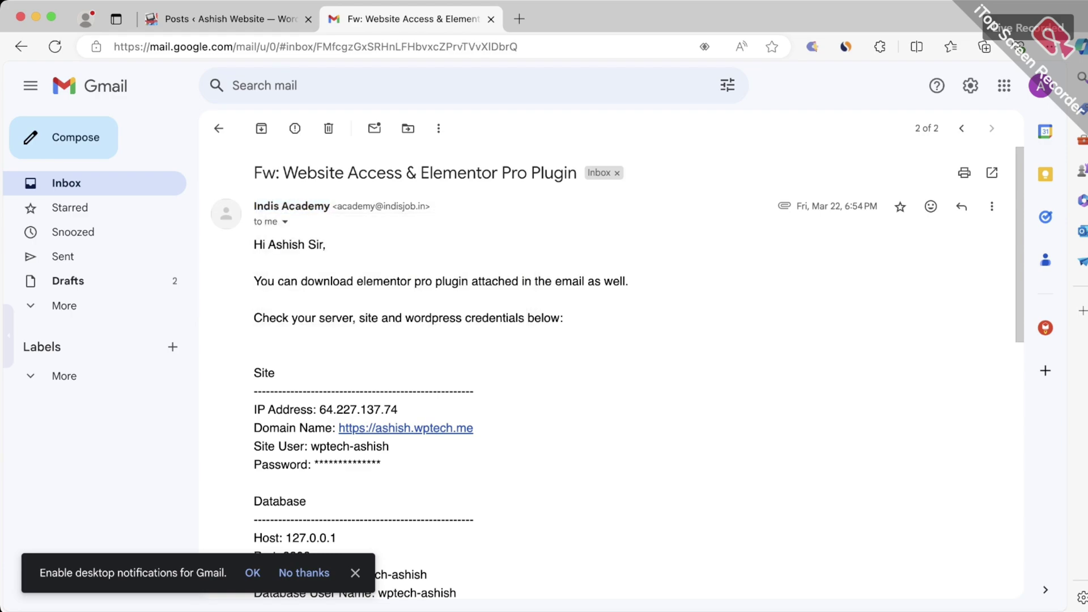
# - Review the site and database credentials in the email and dismiss the desktop notifications prompt
pyautogui.scroll(-3, 612, 374)
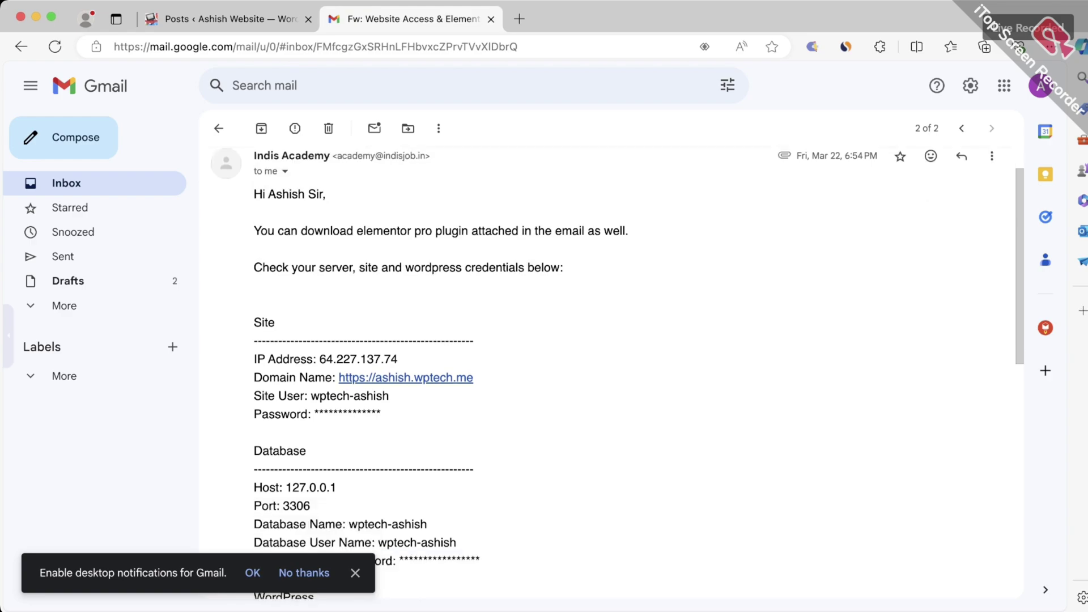
pyautogui.scroll(3, 612, 374)
pyautogui.scroll(-2, 611, 374)
pyautogui.scroll(-1, 612, 374)
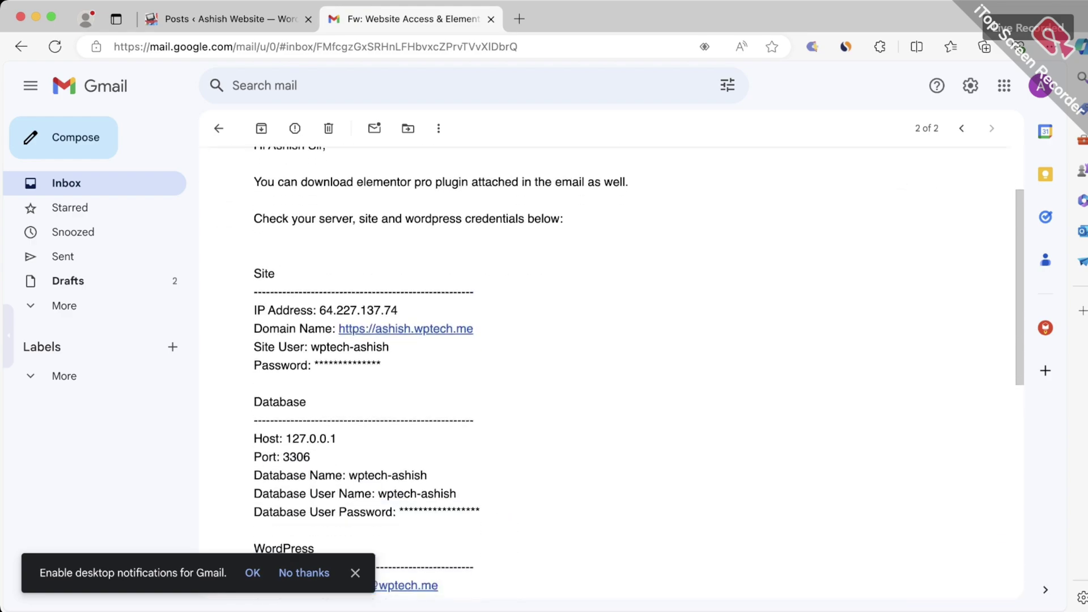
pyautogui.click(355, 573)
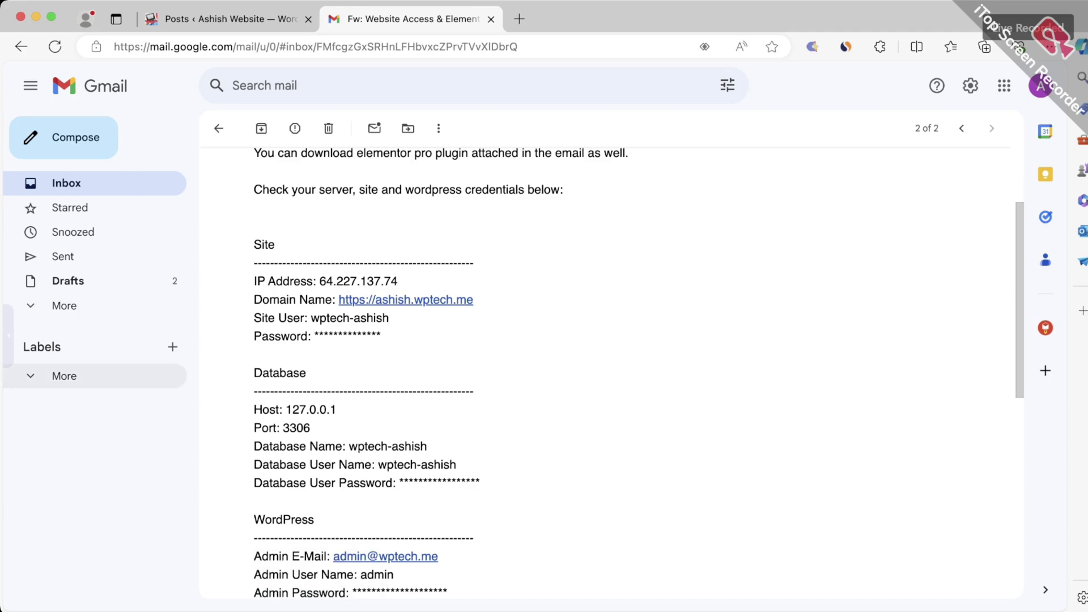
# - With the annotation pen, circle the "Site" and "Database" headings and draw a stroke at the database user password line
pyautogui.click(9, 334)
pyautogui.moveTo(276, 229)
pyautogui.mouseDown()
pyautogui.moveTo(227, 258)
pyautogui.moveTo(249, 237)
pyautogui.mouseUp()
pyautogui.moveTo(306, 353)
pyautogui.mouseDown()
pyautogui.moveTo(333, 385)
pyautogui.moveTo(282, 359)
pyautogui.mouseUp()
pyautogui.moveTo(374, 511); pyautogui.dragTo(470, 468)
# - Beside the site credentials, draw an arrow to a circled "Add" and another arrow to a circled "Ticket"
pyautogui.moveTo(453, 336)
pyautogui.mouseDown()
pyautogui.moveTo(493, 322)
pyautogui.moveTo(483, 335)
pyautogui.moveTo(529, 333)
pyautogui.moveTo(531, 317)
pyautogui.mouseUp()
pyautogui.moveTo(534, 312)
pyautogui.mouseDown()
pyautogui.moveTo(556, 302)
pyautogui.moveTo(566, 279)
pyautogui.mouseUp()
pyautogui.moveTo(543, 279); pyautogui.dragTo(627, 286)
pyautogui.moveTo(606, 279); pyautogui.dragTo(627, 285)
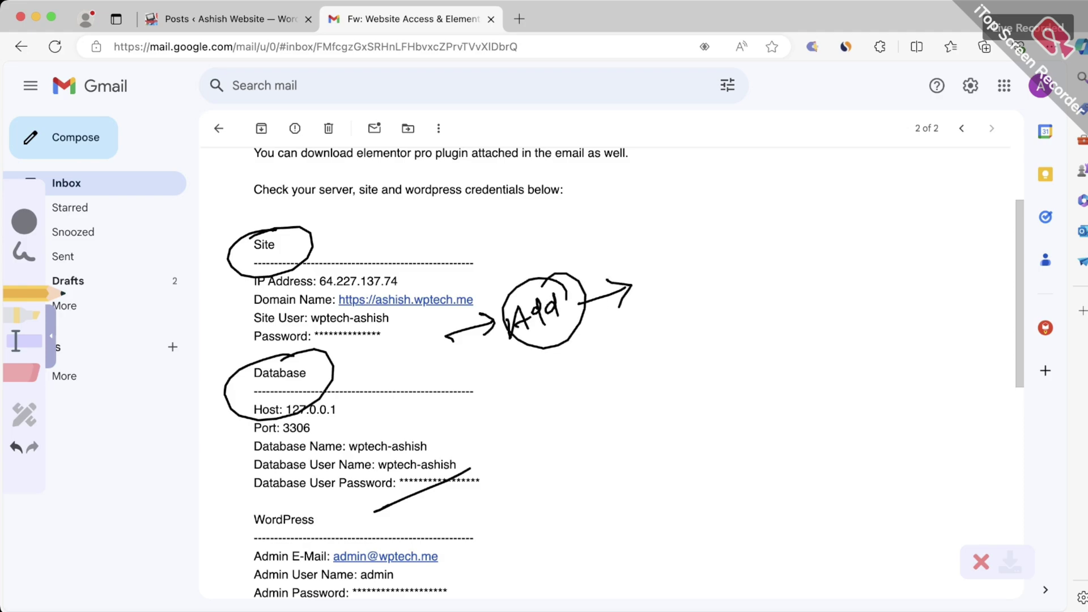
pyautogui.moveTo(650, 273); pyautogui.dragTo(646, 295)
pyautogui.moveTo(642, 271)
pyautogui.mouseDown()
pyautogui.moveTo(663, 264)
pyautogui.moveTo(653, 296)
pyautogui.moveTo(661, 292)
pyautogui.mouseUp()
pyautogui.moveTo(669, 267)
pyautogui.mouseDown()
pyautogui.moveTo(668, 293)
pyautogui.moveTo(687, 288)
pyautogui.mouseUp()
pyautogui.click(684, 278)
pyautogui.moveTo(698, 258); pyautogui.dragTo(693, 290)
pyautogui.moveTo(684, 277)
pyautogui.mouseDown()
pyautogui.moveTo(701, 272)
pyautogui.moveTo(635, 300)
pyautogui.moveTo(698, 243)
pyautogui.mouseUp()
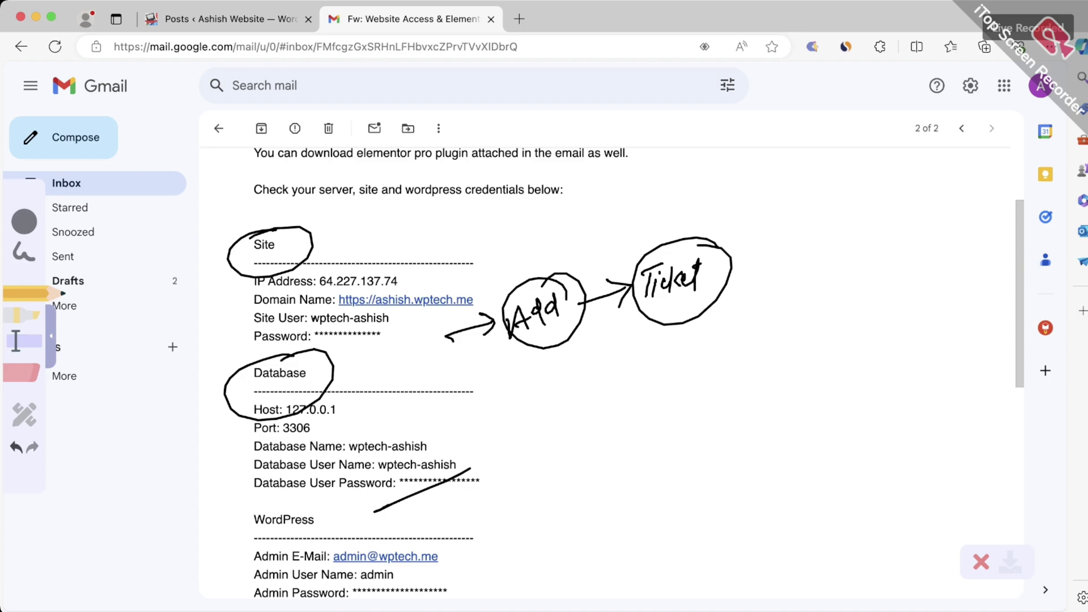
# - Draw a stroke at the "Site" and "Database" headings, clear all annotations and close the drawing tools
pyautogui.moveTo(289, 246); pyautogui.dragTo(343, 216)
pyautogui.moveTo(314, 384); pyautogui.dragTo(361, 352)
pyautogui.click(981, 562)
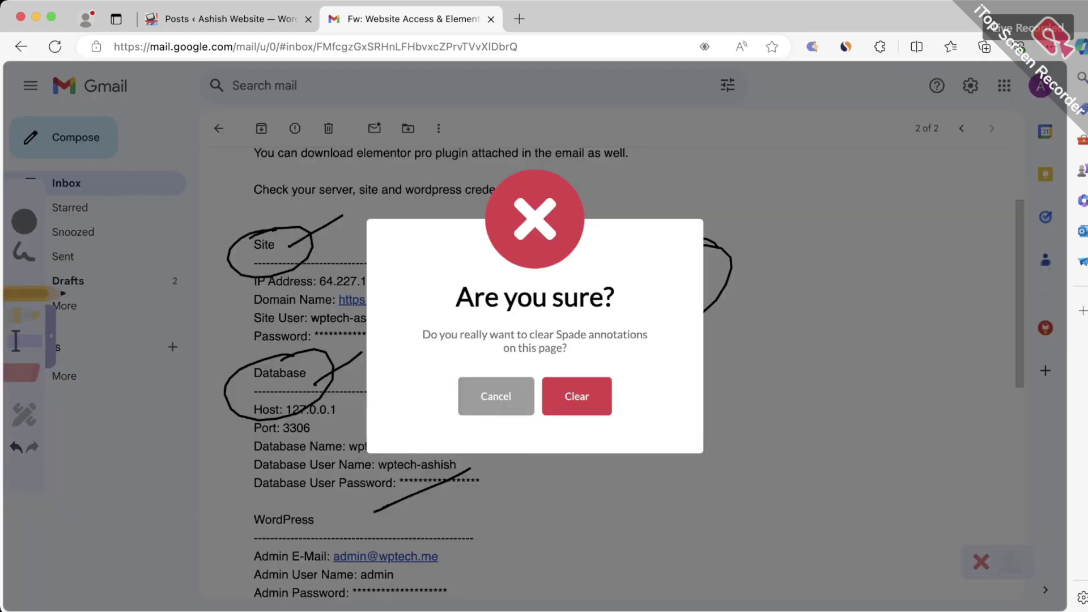
pyautogui.click(573, 394)
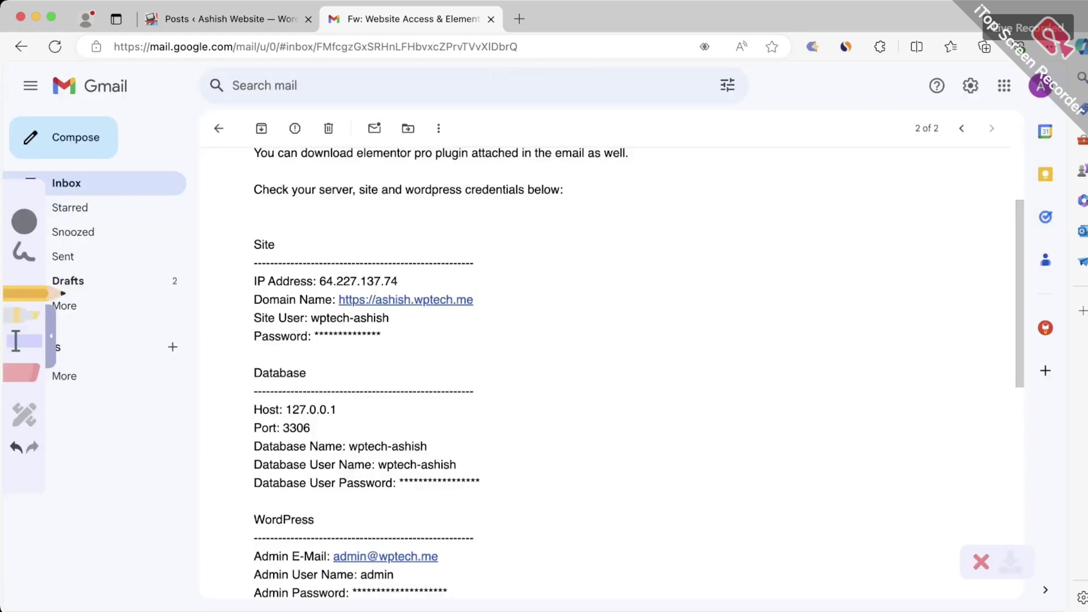
pyautogui.press('Escape')
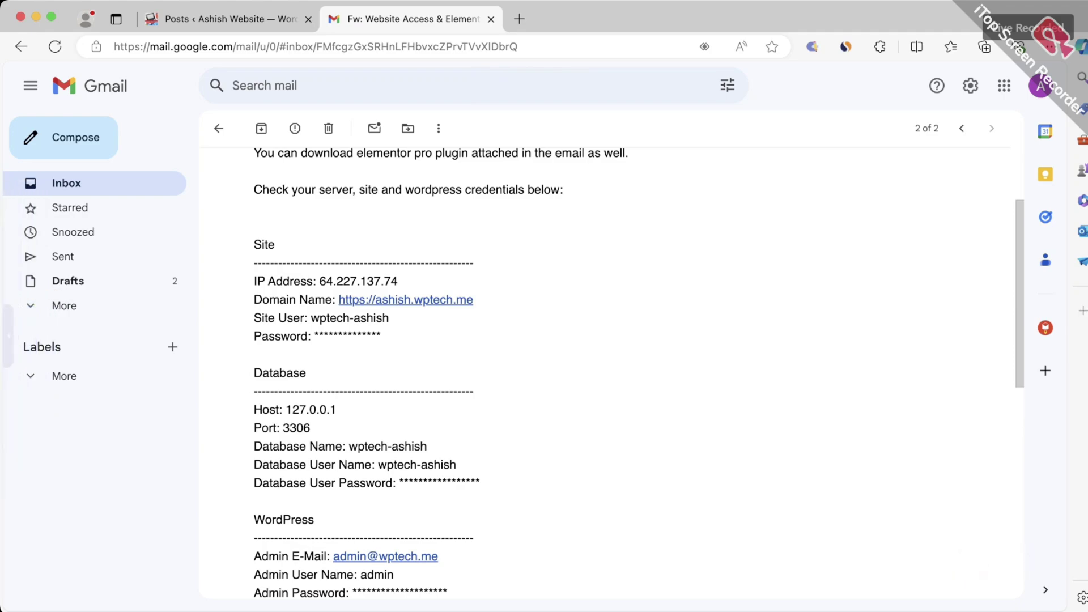
# - Circle the "WordPress" heading, mark the admin e-mail, user name, password and URL lines, and bracket them together
pyautogui.scroll(-3, 612, 374)
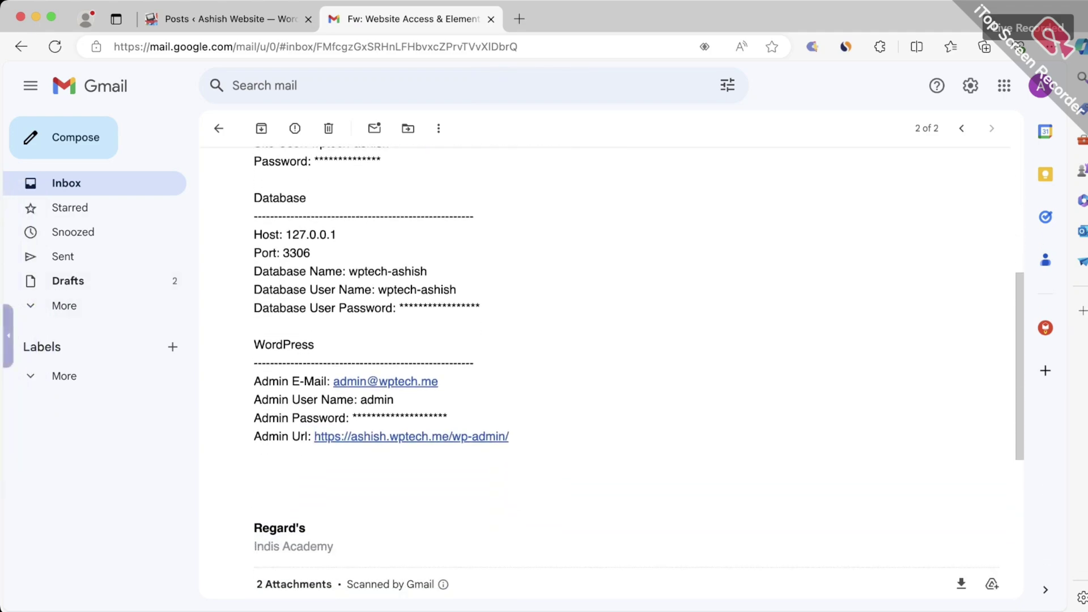
pyautogui.click(8, 335)
pyautogui.moveTo(305, 326)
pyautogui.mouseDown()
pyautogui.moveTo(260, 328)
pyautogui.moveTo(283, 330)
pyautogui.mouseUp()
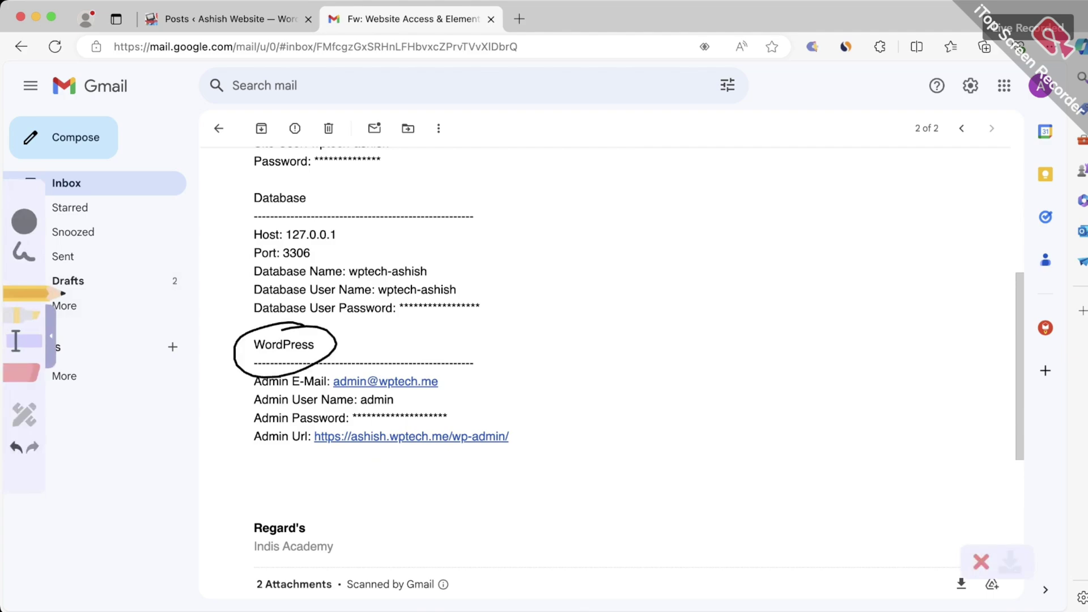
pyautogui.moveTo(252, 388); pyautogui.dragTo(319, 386)
pyautogui.moveTo(433, 389); pyautogui.dragTo(472, 378)
pyautogui.moveTo(406, 402)
pyautogui.mouseDown()
pyautogui.moveTo(429, 395)
pyautogui.moveTo(481, 413)
pyautogui.mouseUp()
pyautogui.moveTo(311, 450); pyautogui.dragTo(521, 440)
pyautogui.moveTo(500, 355); pyautogui.dragTo(520, 472)
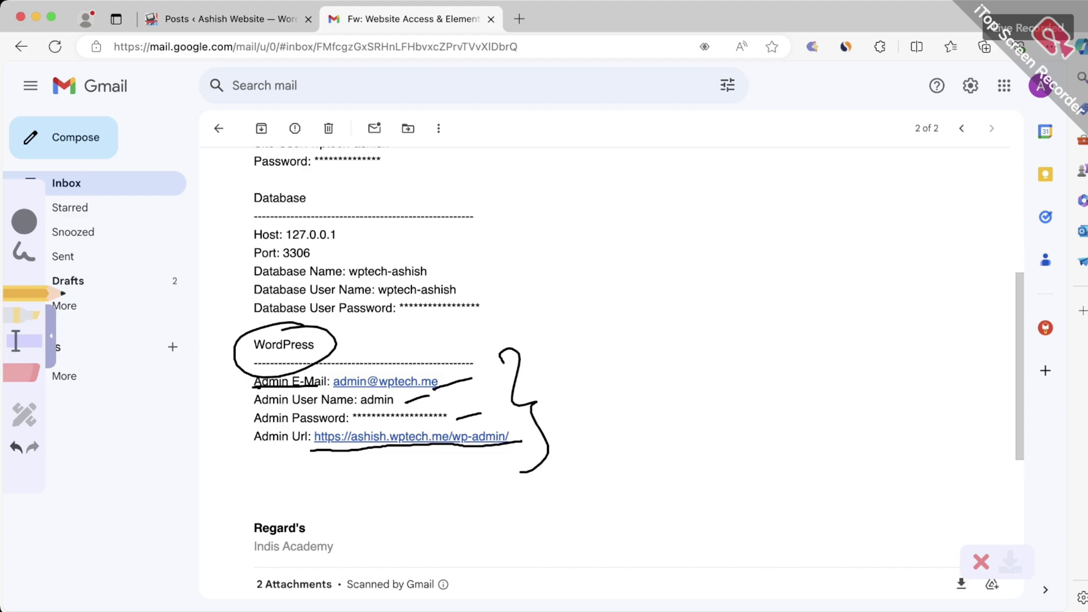
# - Clear the annotations drawn over the WordPress credentials in the email
pyautogui.click(981, 561)
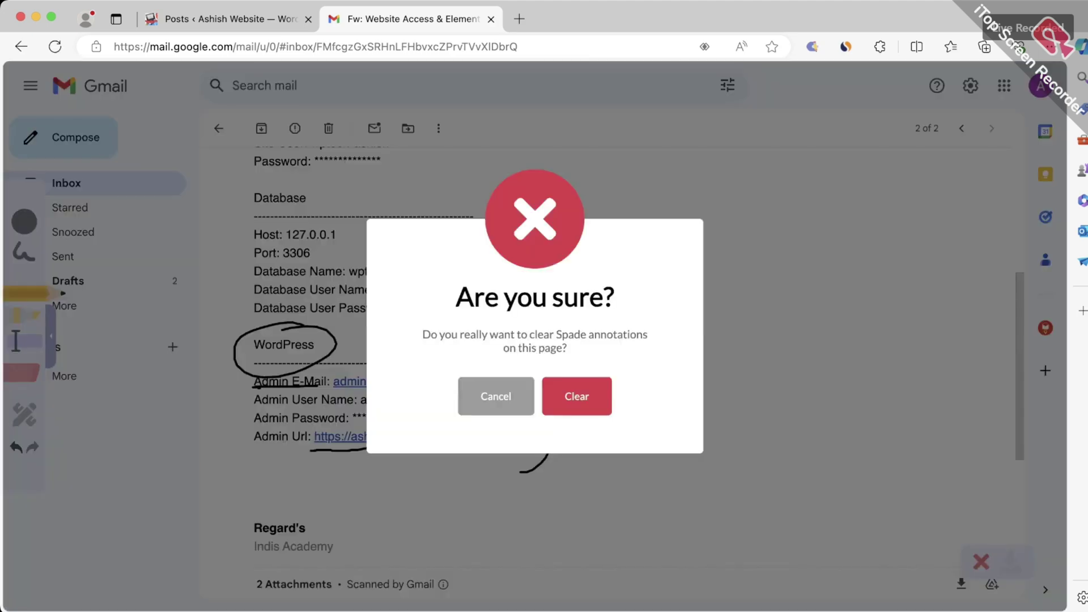
pyautogui.click(575, 393)
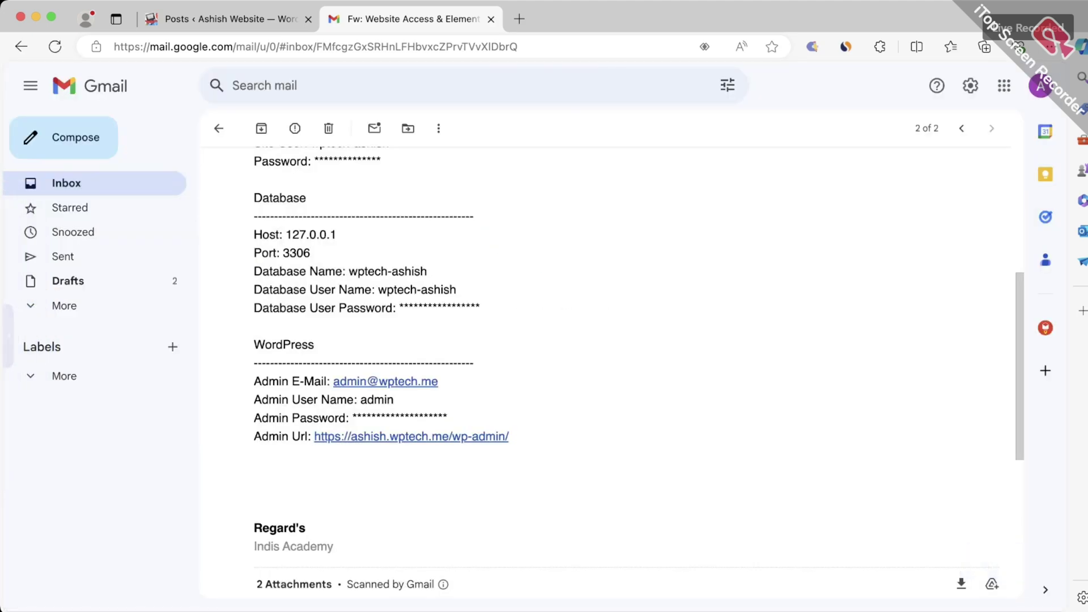
# - Examine the email's sender details, the WordPress credentials and the two attached Elementor plugin files
pyautogui.scroll(5, 612, 368)
pyautogui.moveTo(254, 206); pyautogui.dragTo(278, 221)
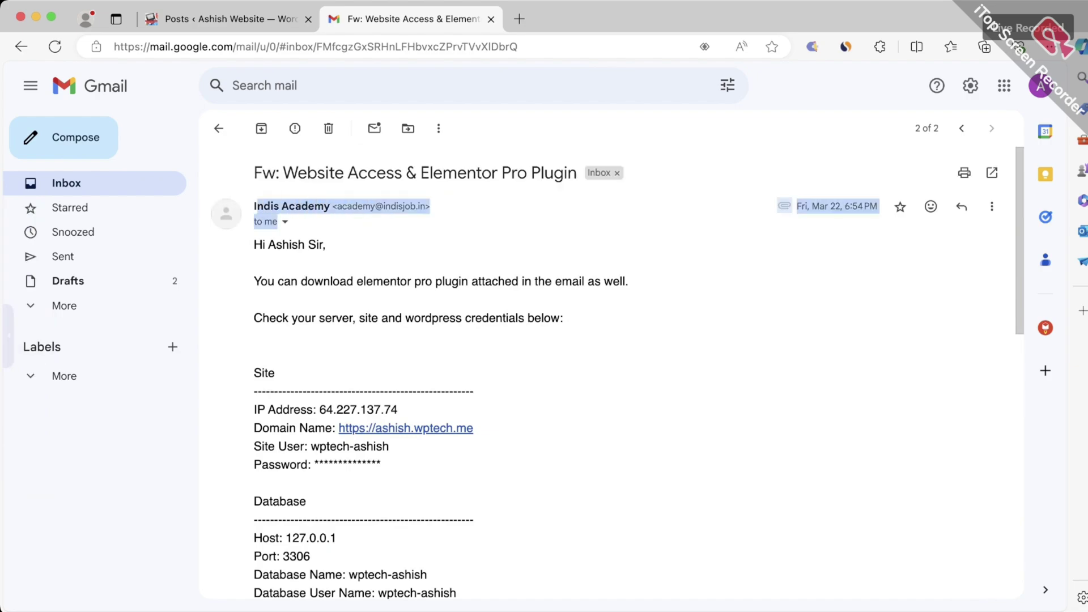
pyautogui.click(352, 244)
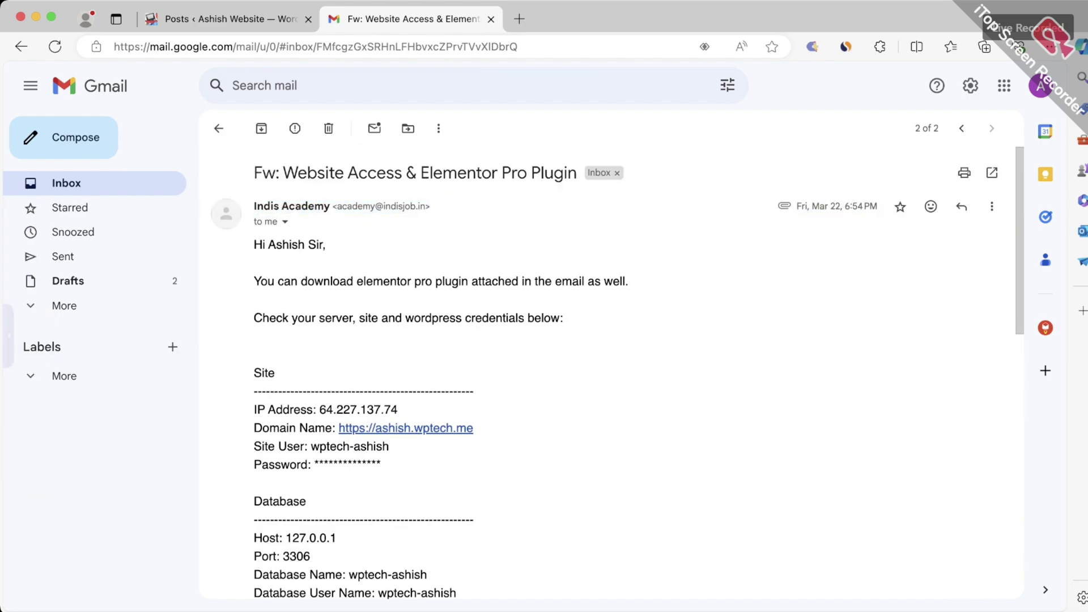
pyautogui.scroll(-7, 612, 369)
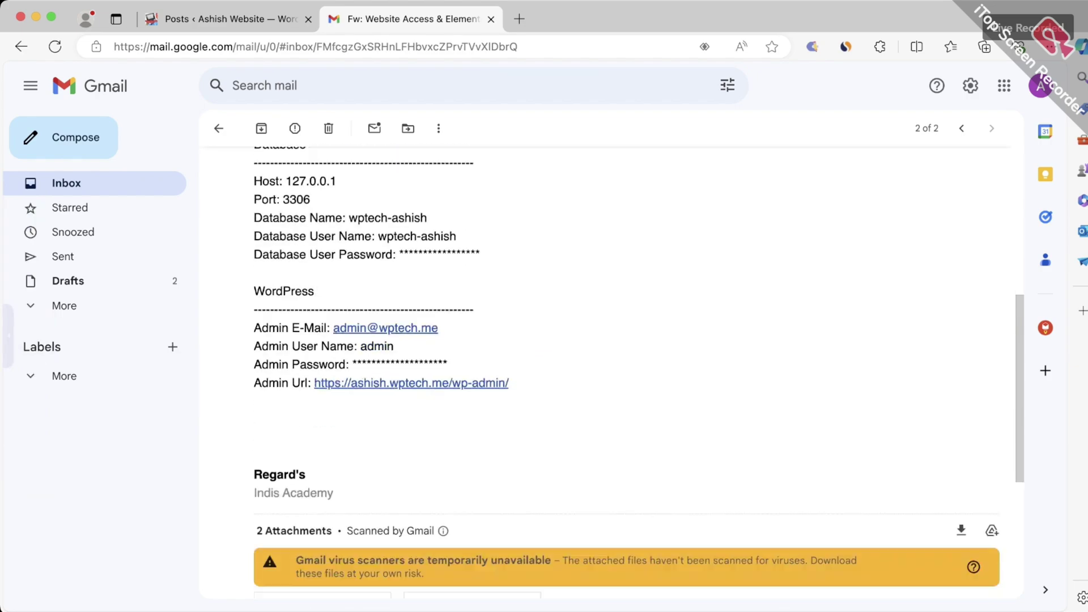
pyautogui.scroll(2, 612, 368)
pyautogui.scroll(-4, 612, 369)
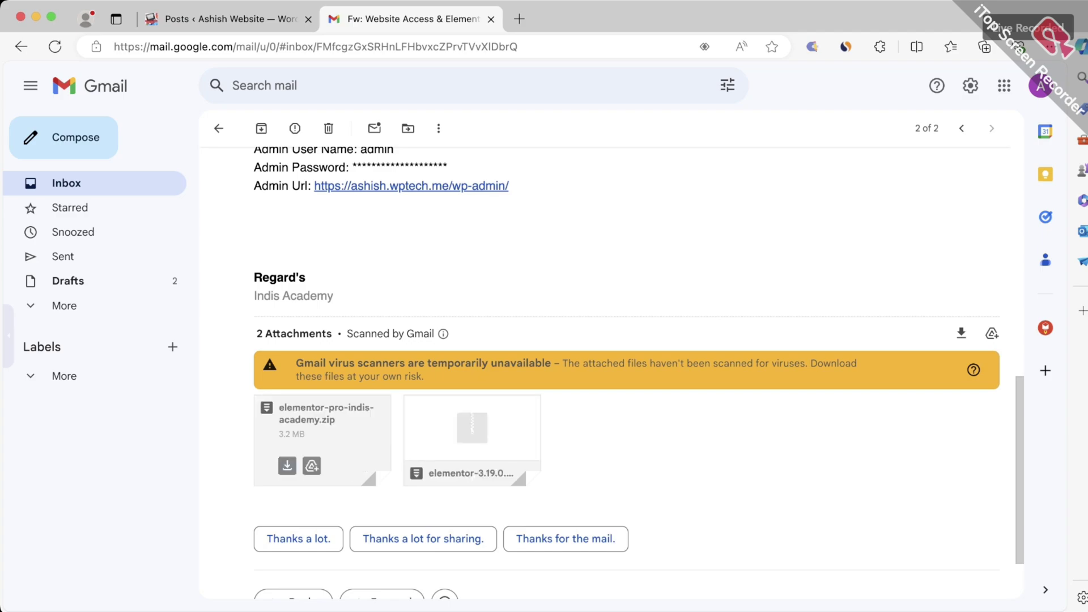
pyautogui.scroll(10, 322, 442)
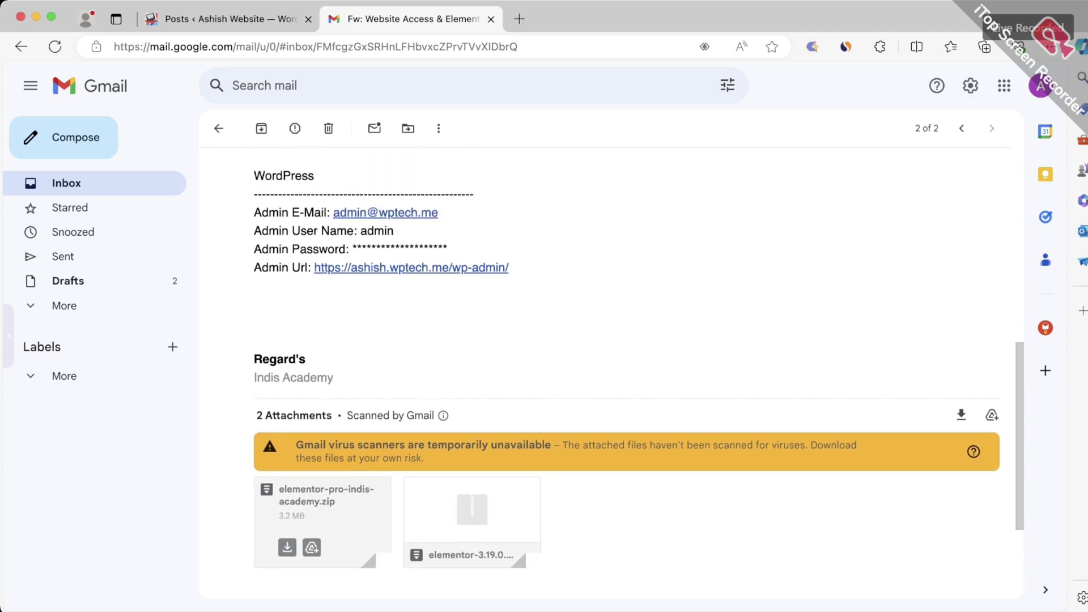
pyautogui.scroll(-5, 617, 372)
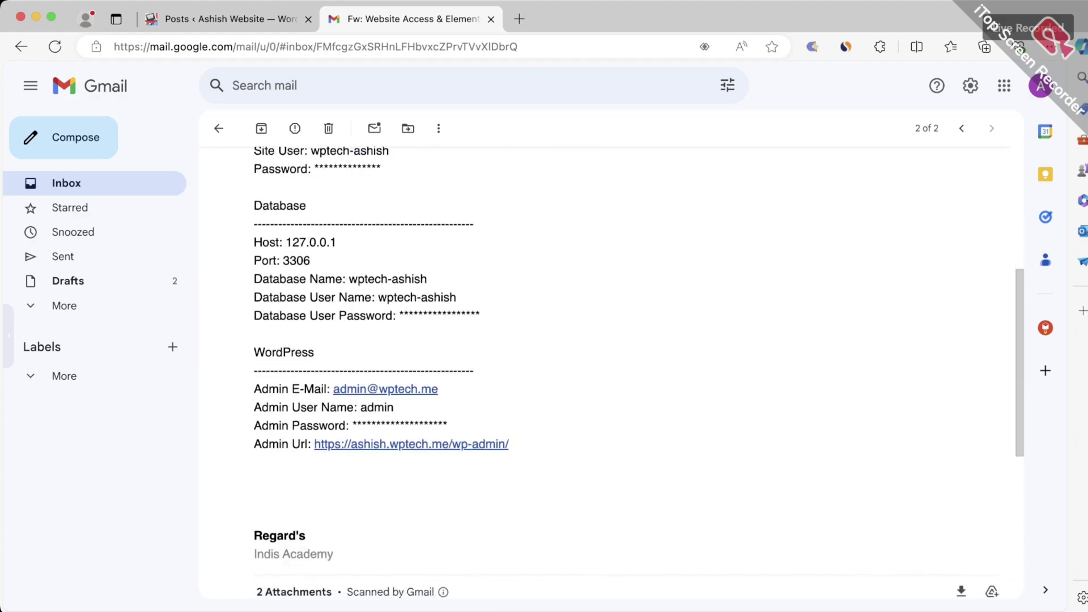
# - Highlight the "WordPress" heading in the email and switch back to the site's WordPress Posts page
pyautogui.doubleClick(283, 352)
pyautogui.click(226, 19)
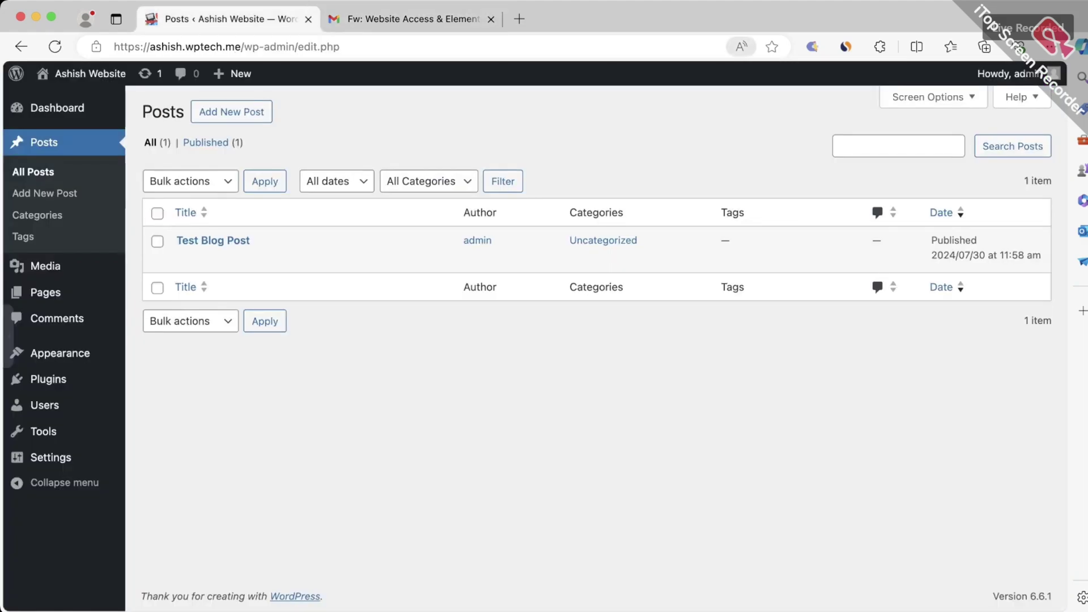
# - Log out of the WordPress admin and close its browser tab
pyautogui.click(1006, 73)
pyautogui.click(958, 144)
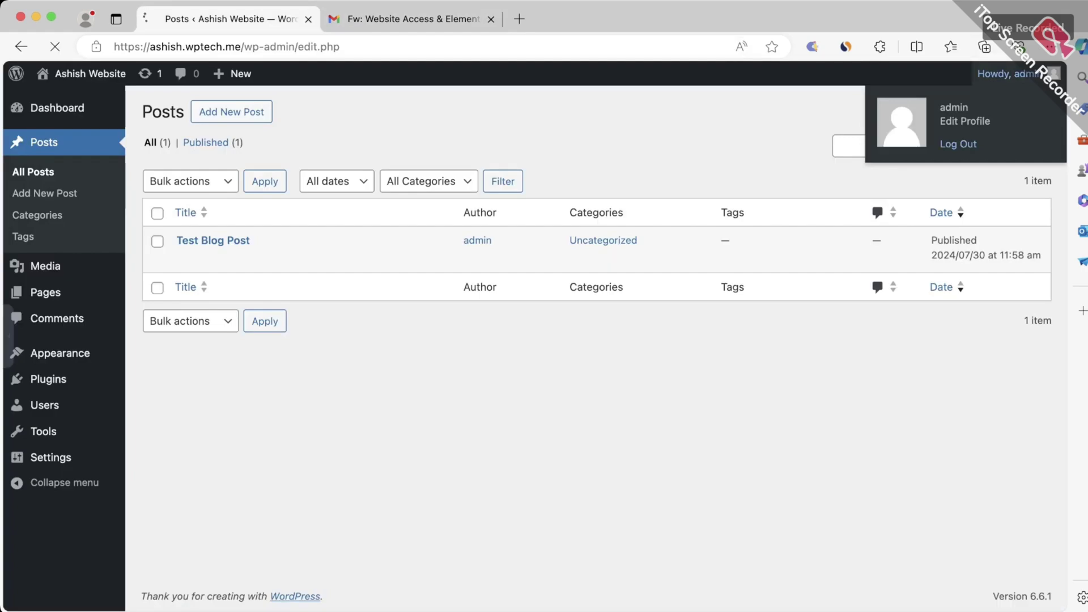
pyautogui.click(309, 18)
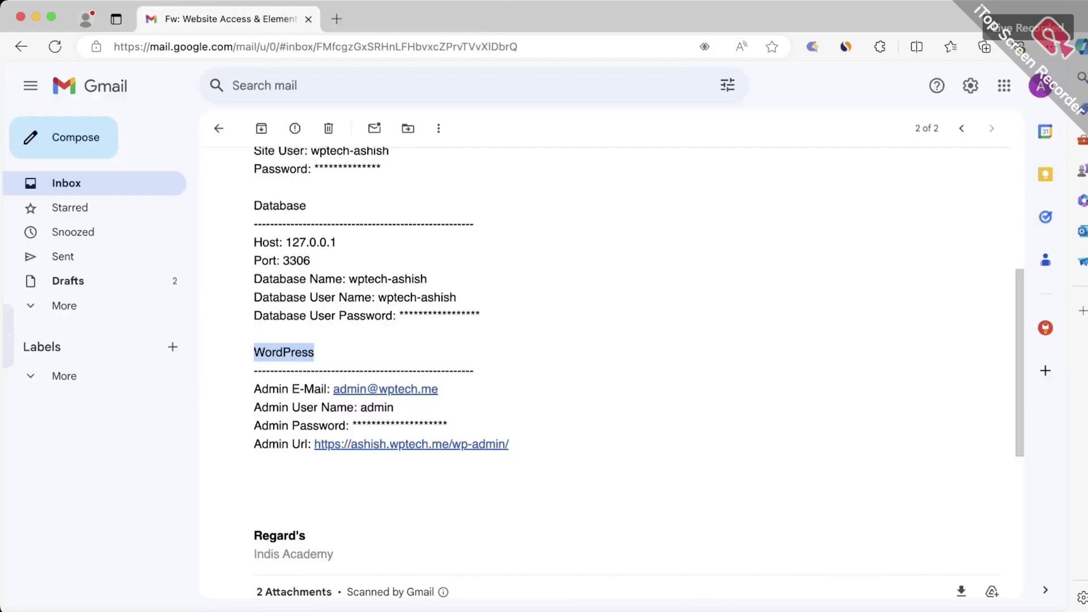
# - Highlight the admin user name and the admin password line in the email's WordPress section
pyautogui.click(362, 352)
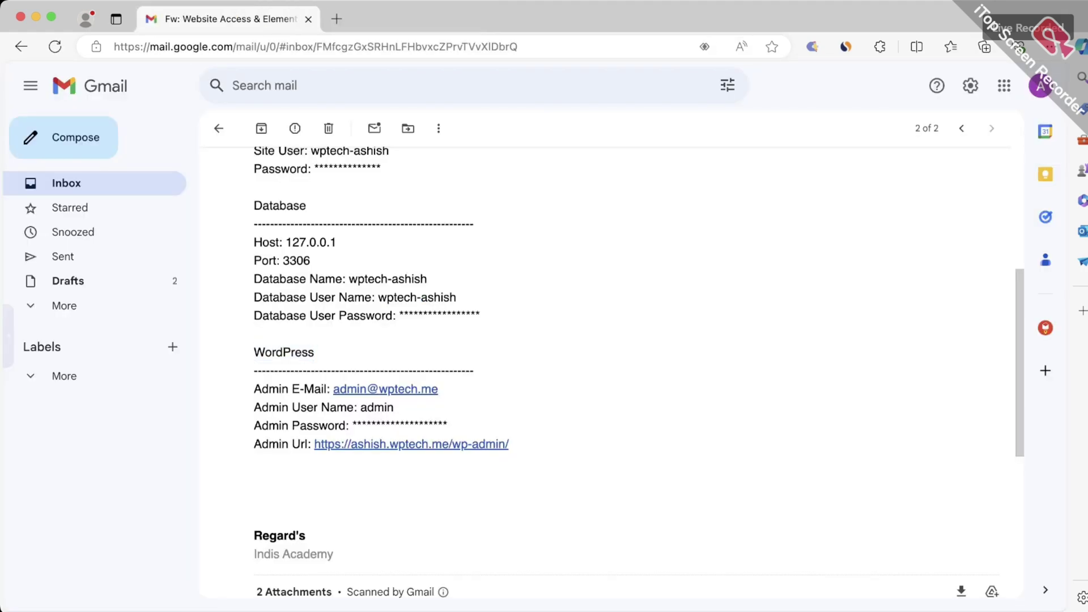
pyautogui.doubleClick(377, 407)
pyautogui.tripleClick(399, 426)
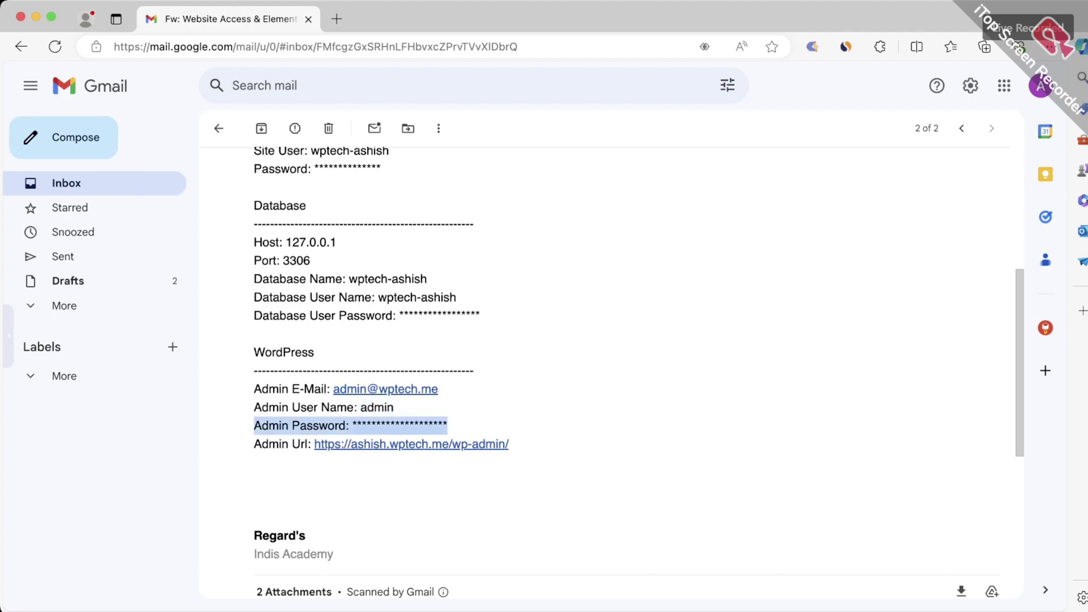
pyautogui.click(399, 426)
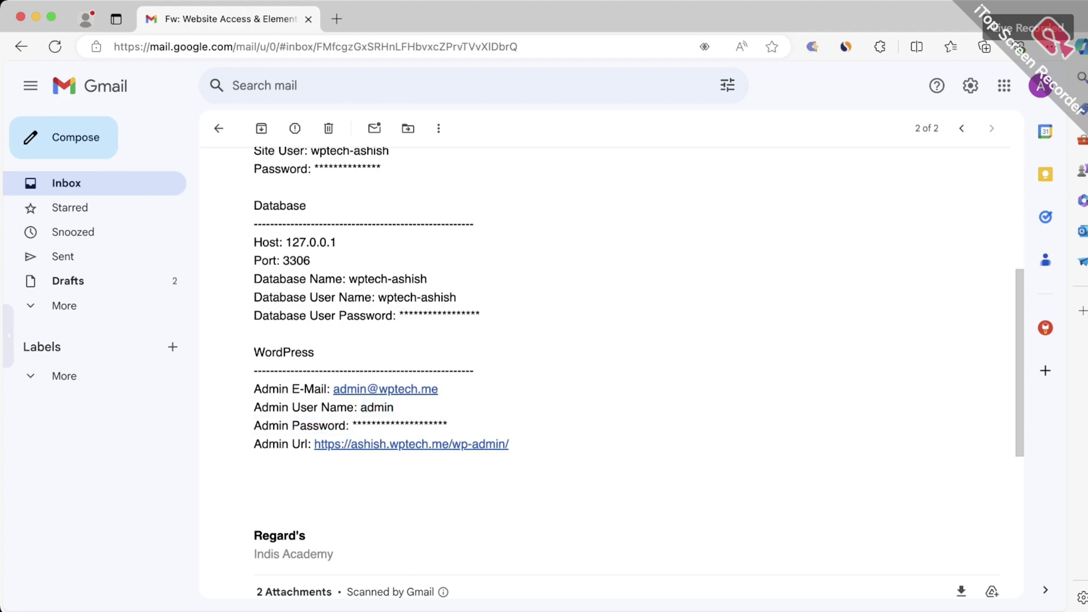
# - Open the admin URL from the email, log in with the prefilled credentials and look over the WordPress dashboard
pyautogui.click(412, 444)
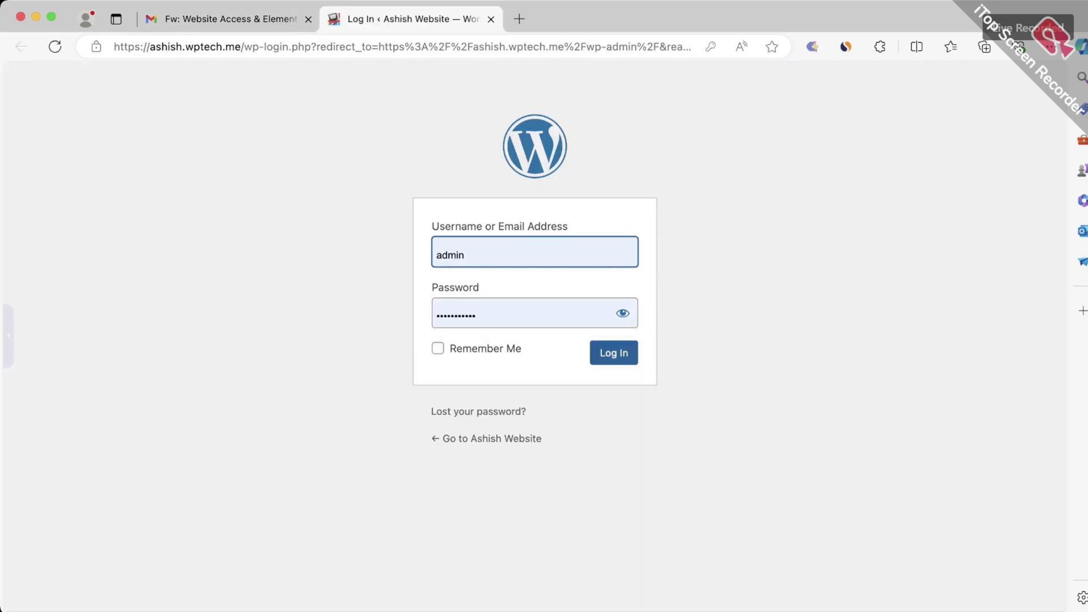
pyautogui.press('Return')
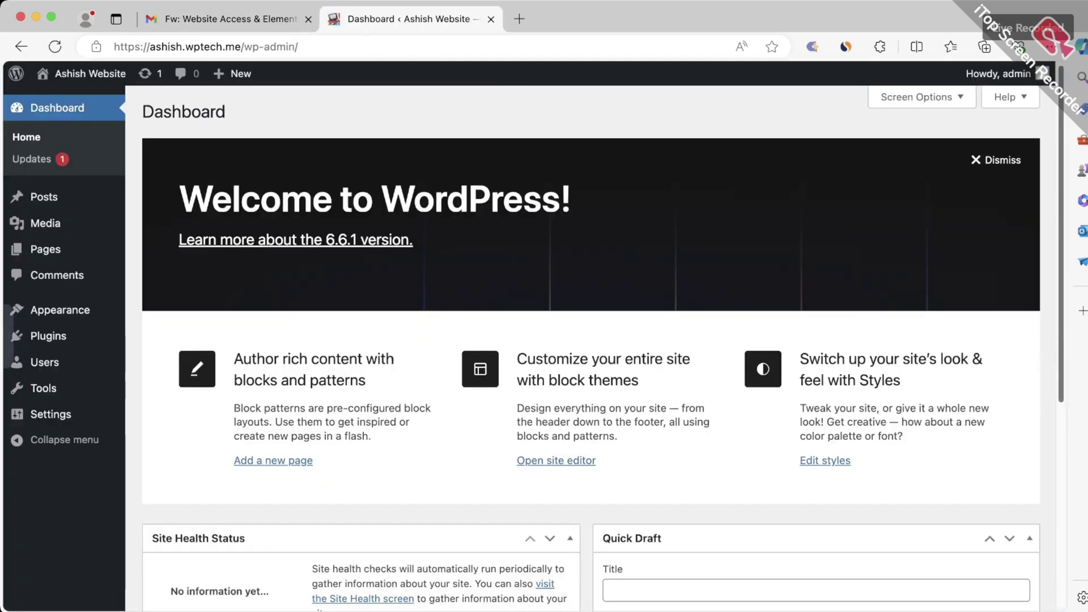
pyautogui.scroll(-6, 591, 340)
pyautogui.scroll(7, 591, 339)
# - Circle the "WordPress" heading and bracket the Database details in the access email, and clear the markings
pyautogui.click(229, 19)
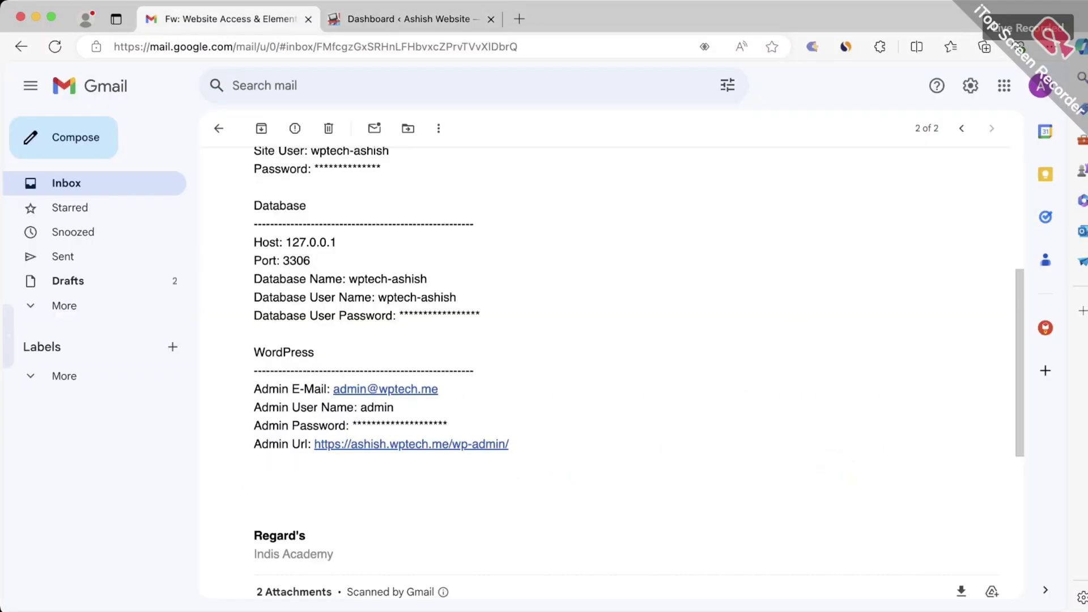
pyautogui.click(8, 337)
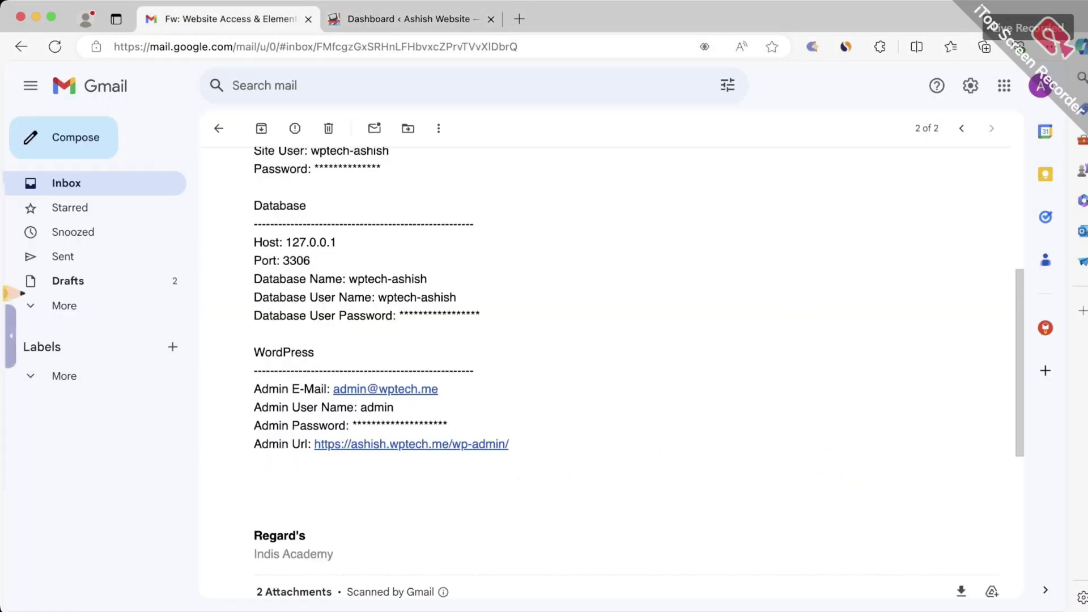
pyautogui.moveTo(270, 338)
pyautogui.mouseDown()
pyautogui.moveTo(303, 369)
pyautogui.moveTo(261, 341)
pyautogui.mouseUp()
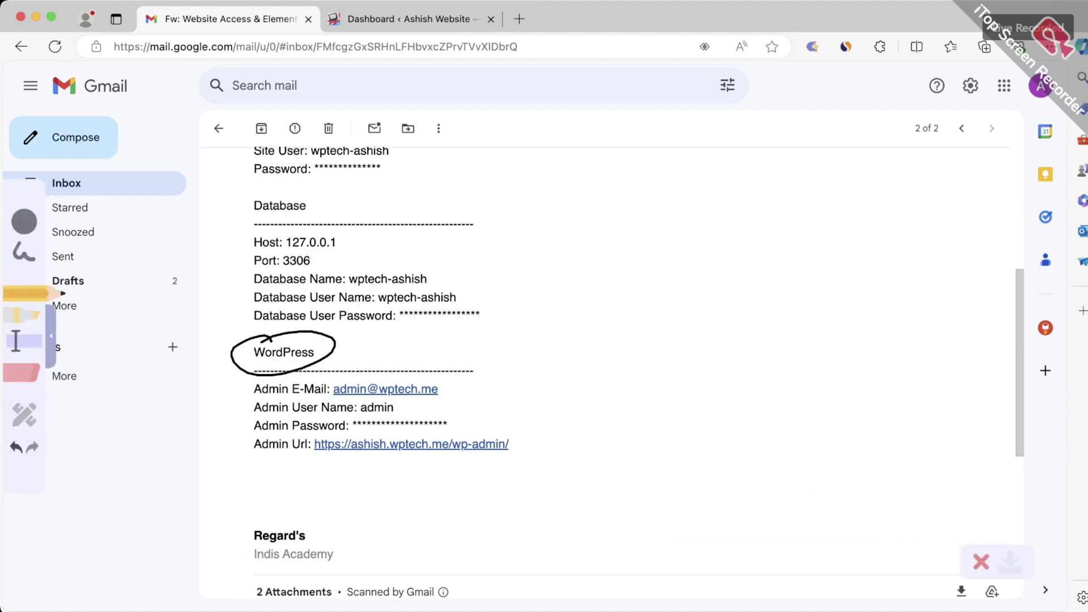
pyautogui.moveTo(440, 206)
pyautogui.mouseDown()
pyautogui.moveTo(481, 260)
pyautogui.moveTo(463, 340)
pyautogui.mouseUp()
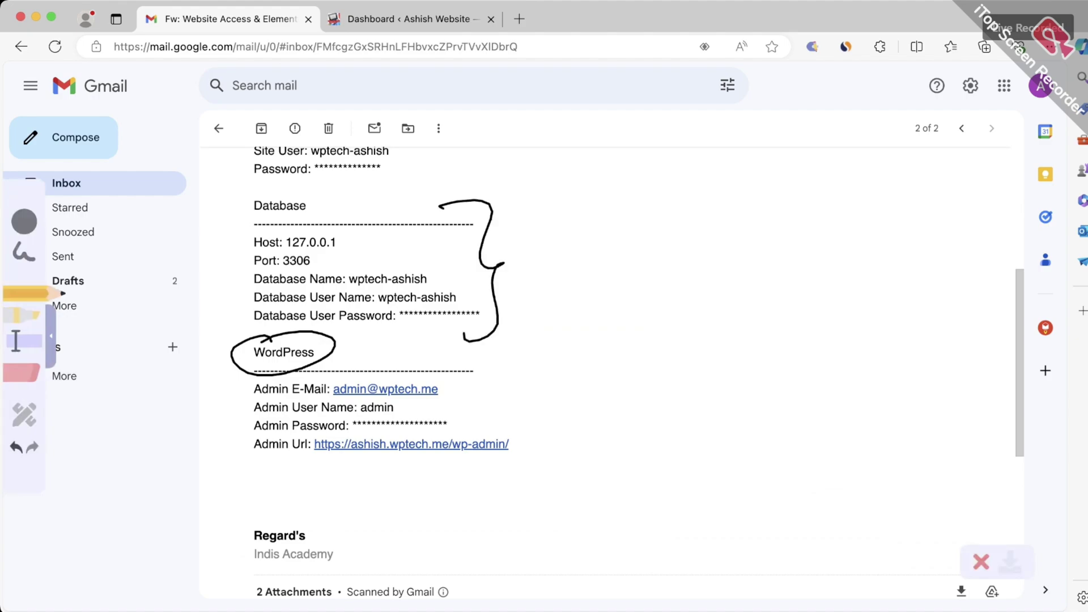
pyautogui.click(981, 561)
pyautogui.click(576, 396)
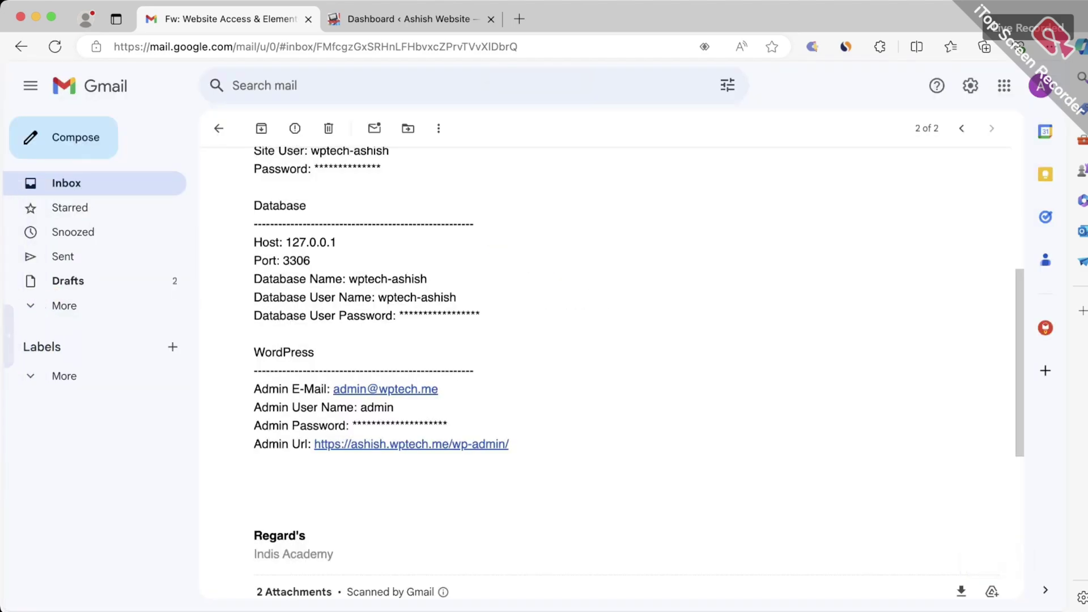
# - Return to the site's WordPress dashboard and review it from start to end
pyautogui.scroll(-1, 623, 368)
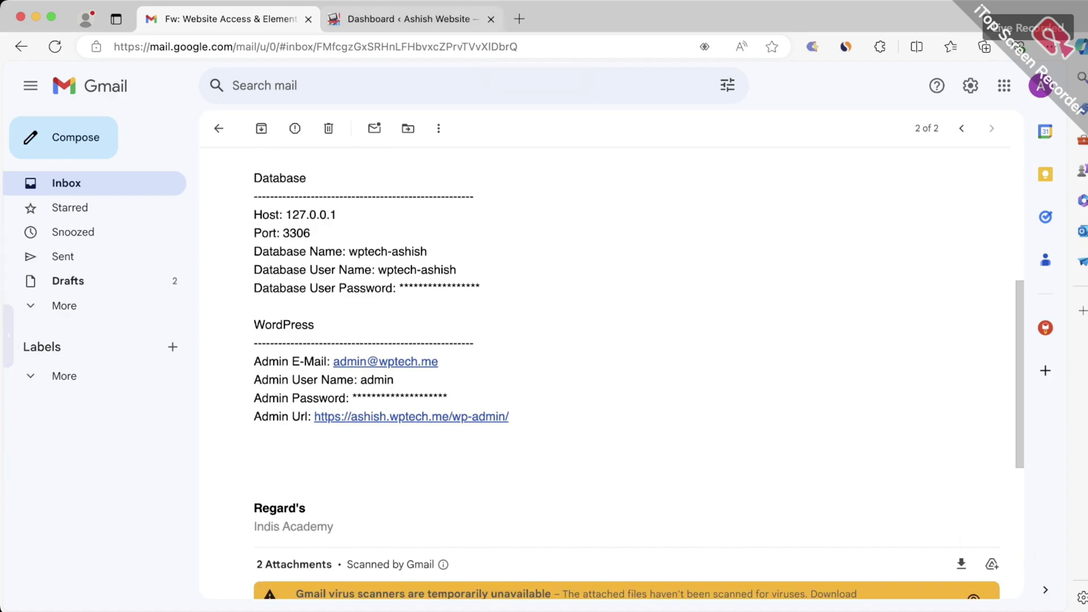
pyautogui.click(408, 19)
pyautogui.scroll(-10, 591, 347)
pyautogui.scroll(10, 591, 347)
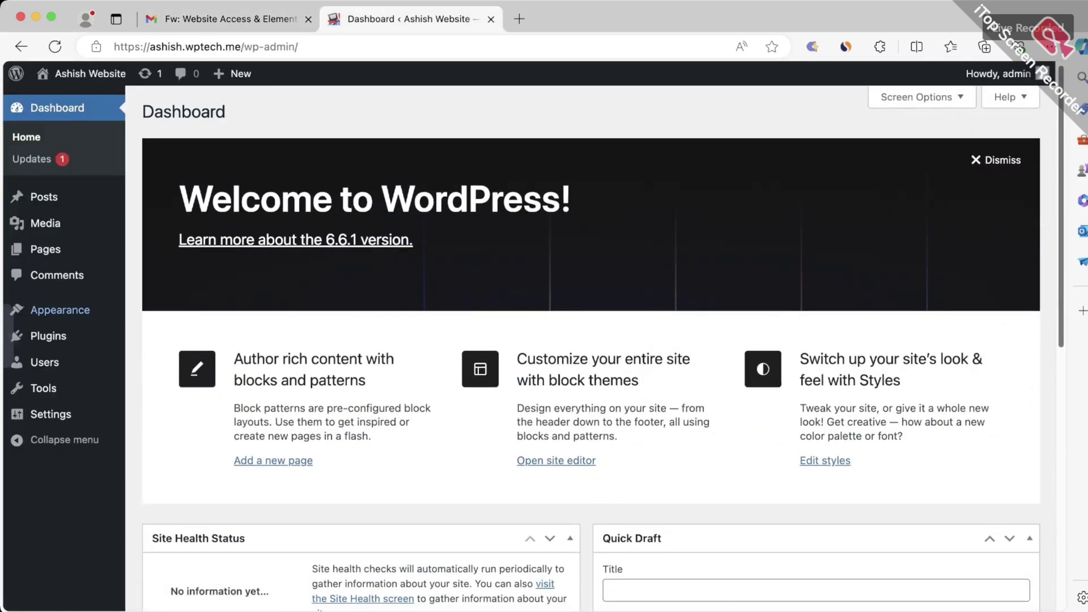
pyautogui.moveTo(57, 310)
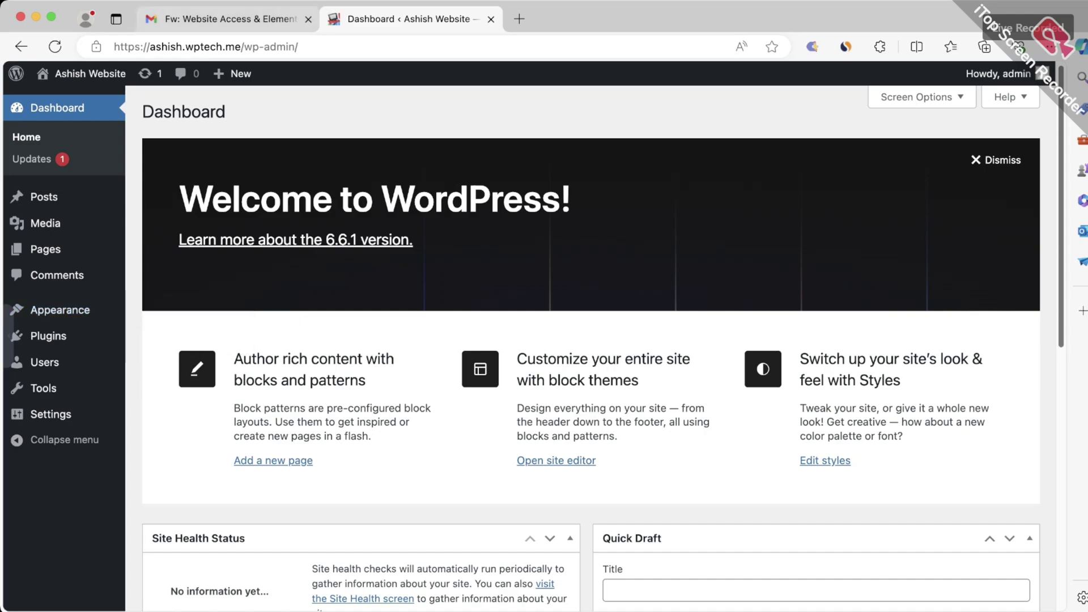
# - Preview the contents of the email's attached elementor-pro-indis-academy.zip and elementor-3.19.0.zip files
pyautogui.click(221, 19)
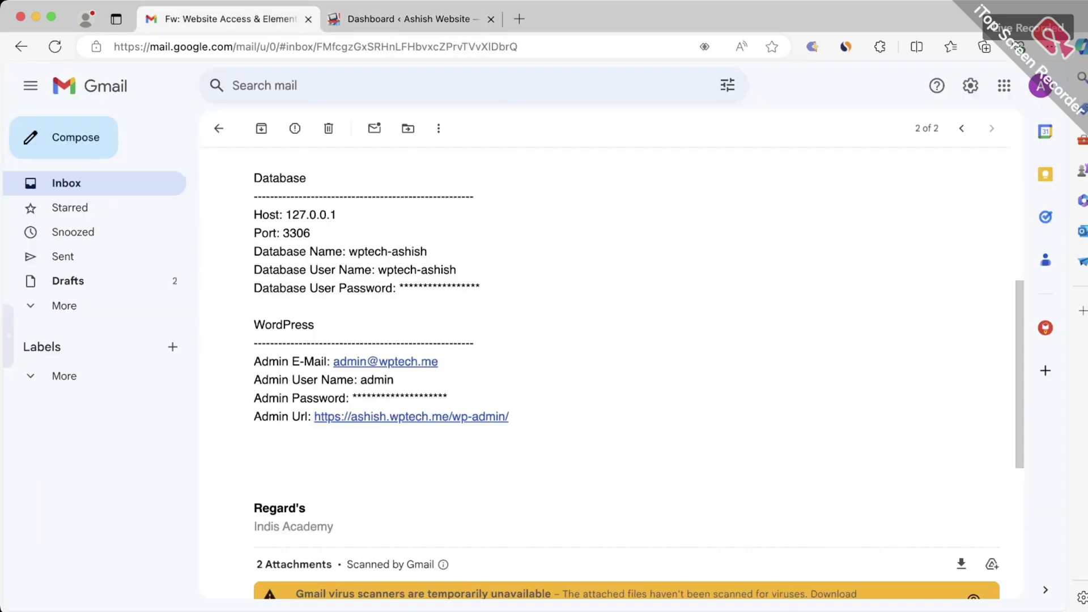
pyautogui.scroll(-5, 639, 373)
pyautogui.click(322, 346)
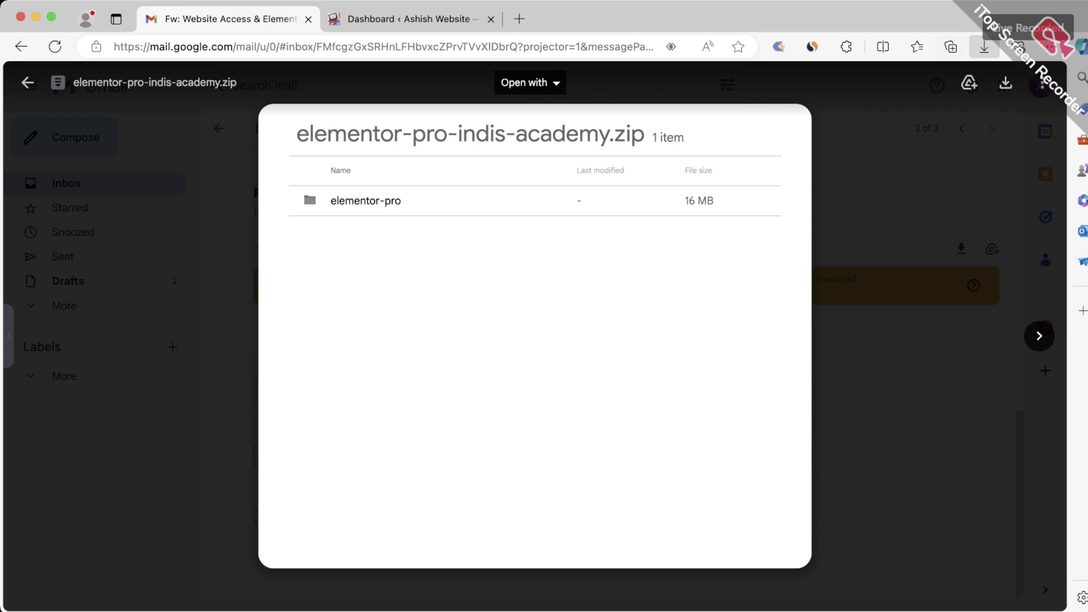
pyautogui.press('Escape')
pyautogui.click(472, 353)
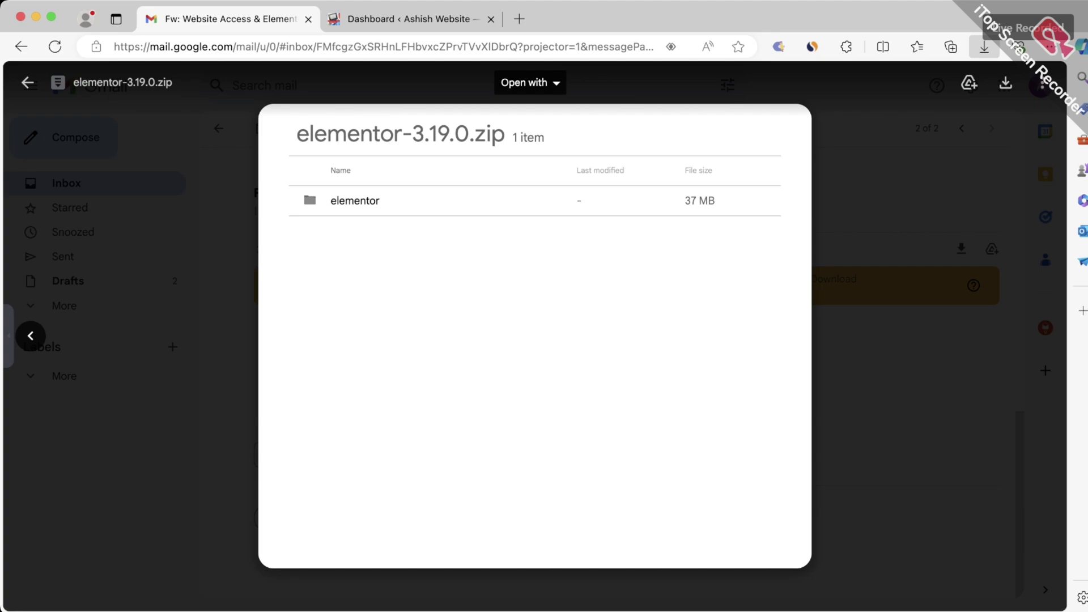
pyautogui.press('Escape')
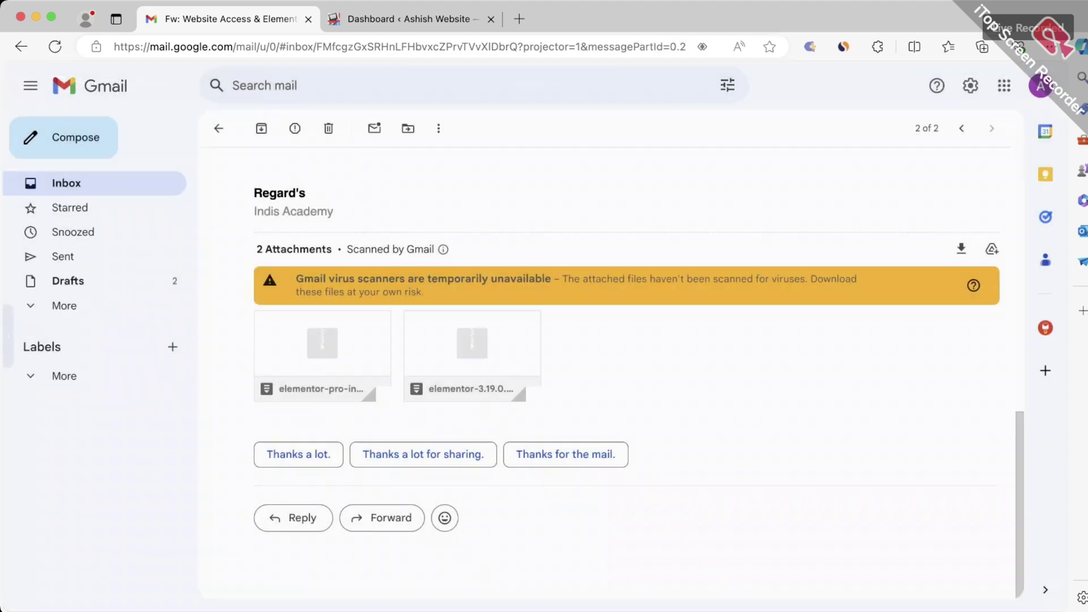
# - Open the site's installed plugins list in WordPress and highlight words in its plugin availability message
pyautogui.click(408, 18)
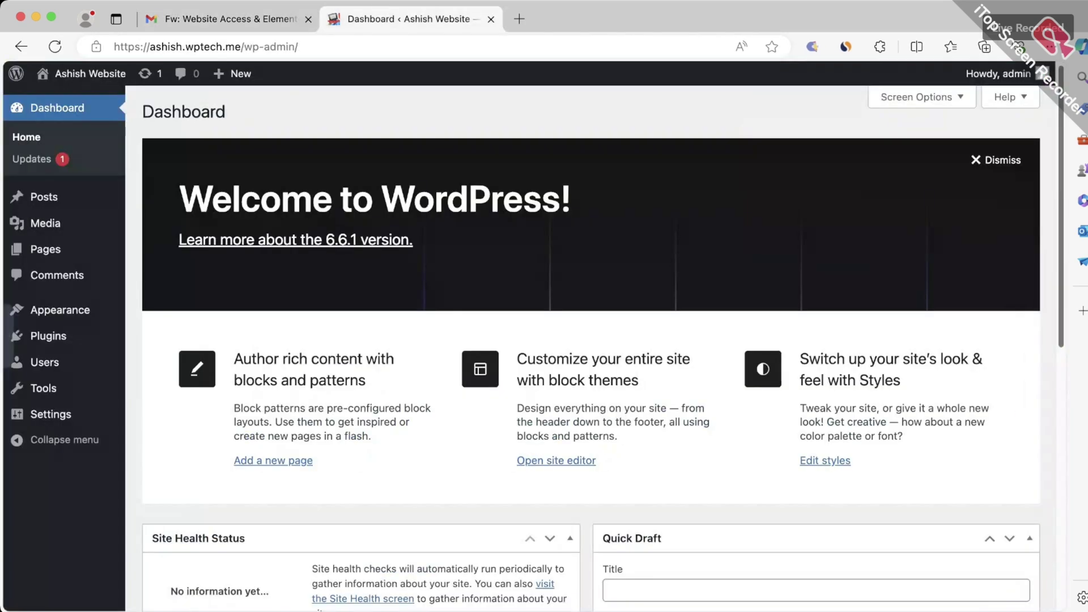
pyautogui.scroll(-5, 589, 340)
pyautogui.scroll(5, 589, 339)
pyautogui.scroll(-10, 590, 340)
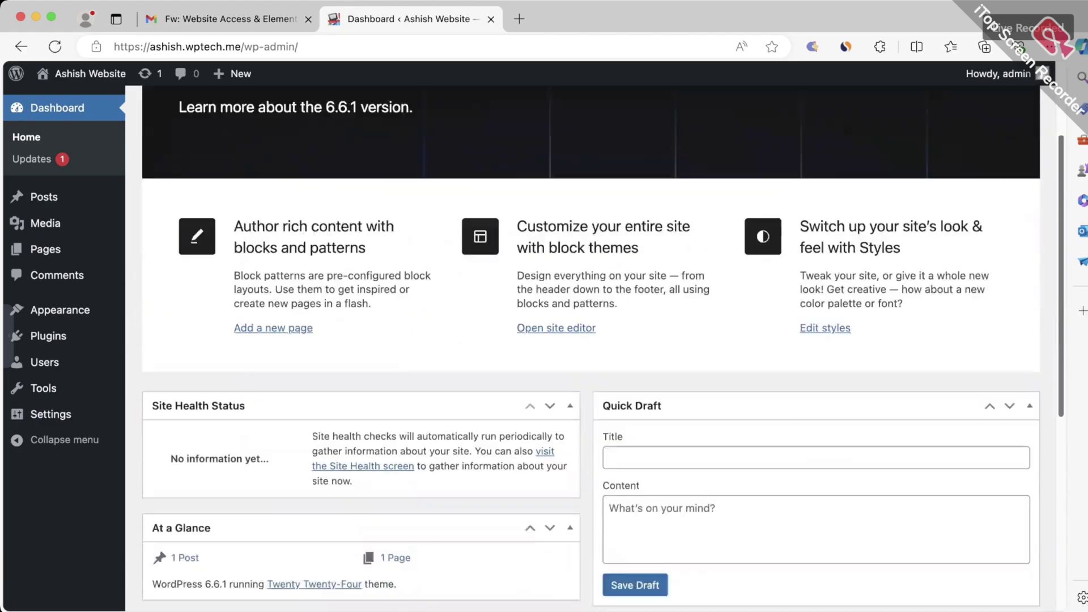
pyautogui.moveTo(48, 336)
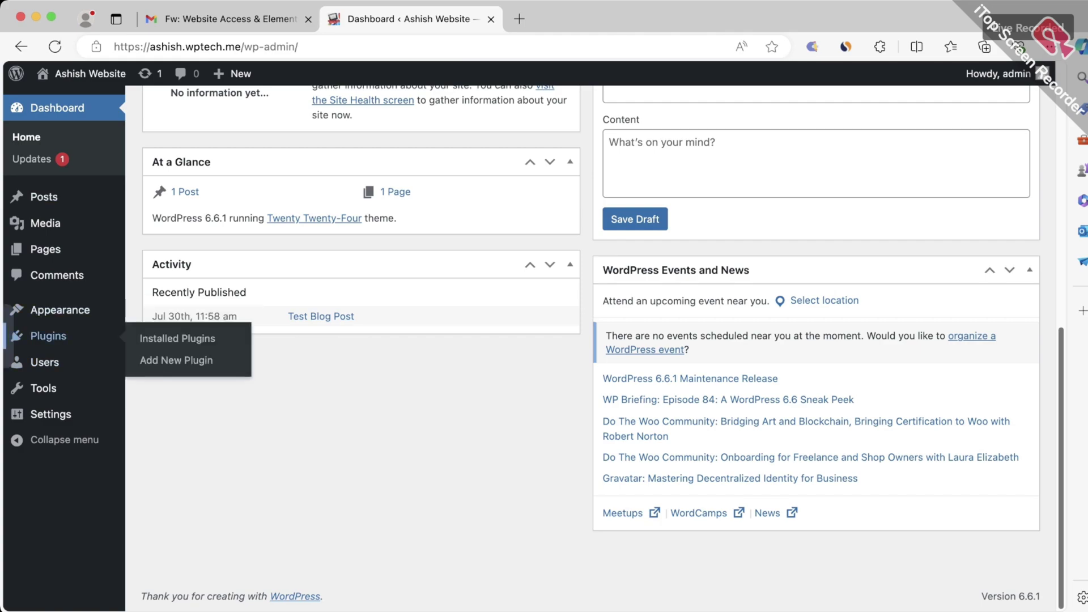
pyautogui.click(48, 335)
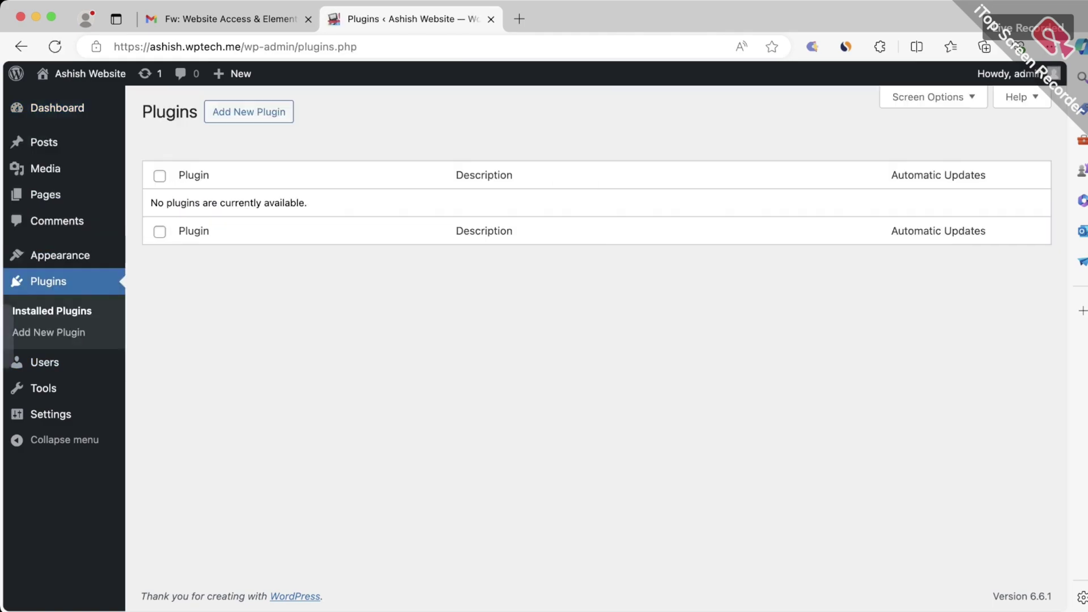
pyautogui.doubleClick(209, 202)
pyautogui.moveTo(210, 203); pyautogui.dragTo(260, 203)
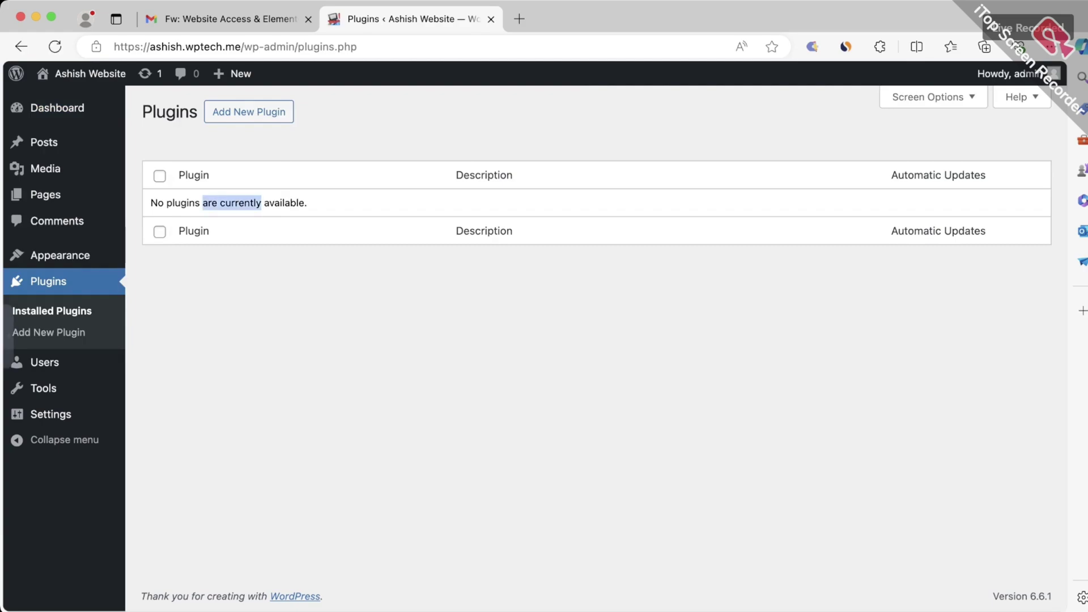
pyautogui.click(260, 203)
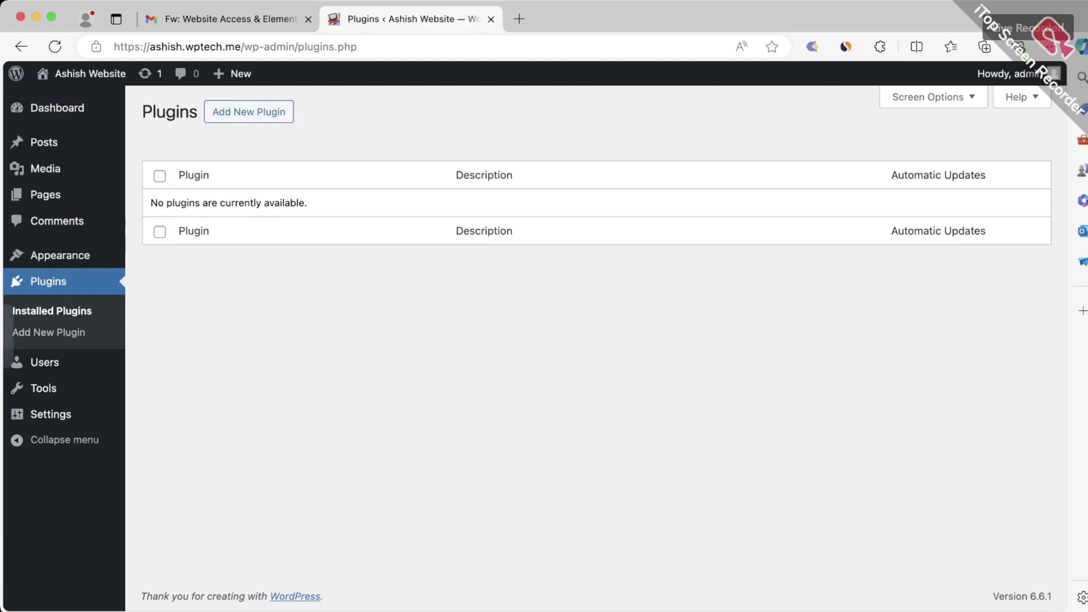
# - Look at the Add Plugins page, return to the installed plugins list and circle "Add New Plugin" with pen strokes and an arrow
pyautogui.click(249, 111)
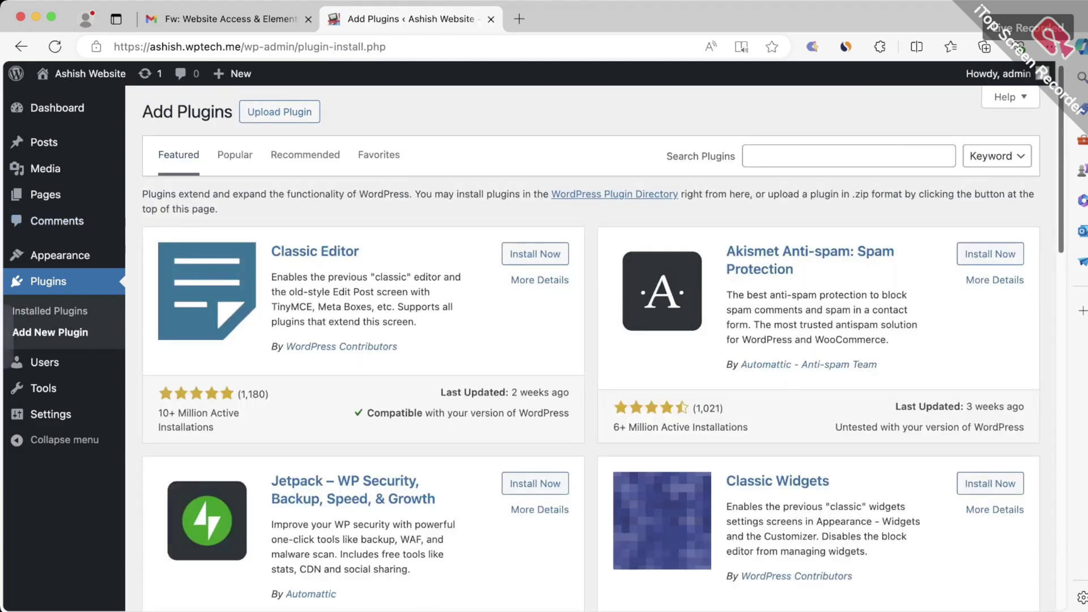
pyautogui.press('super+bracketleft')
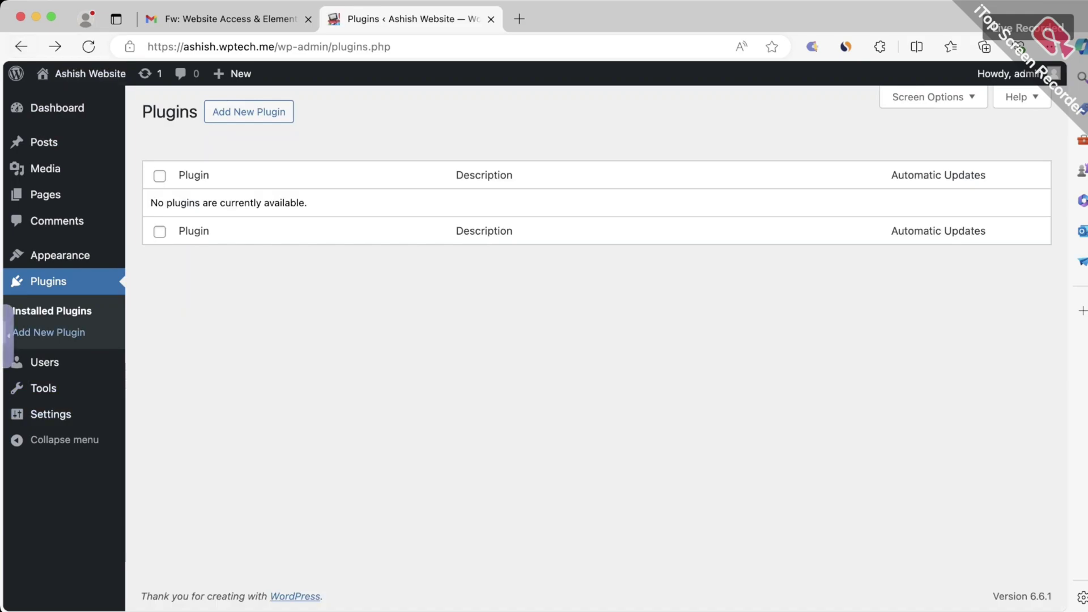
pyautogui.click(8, 335)
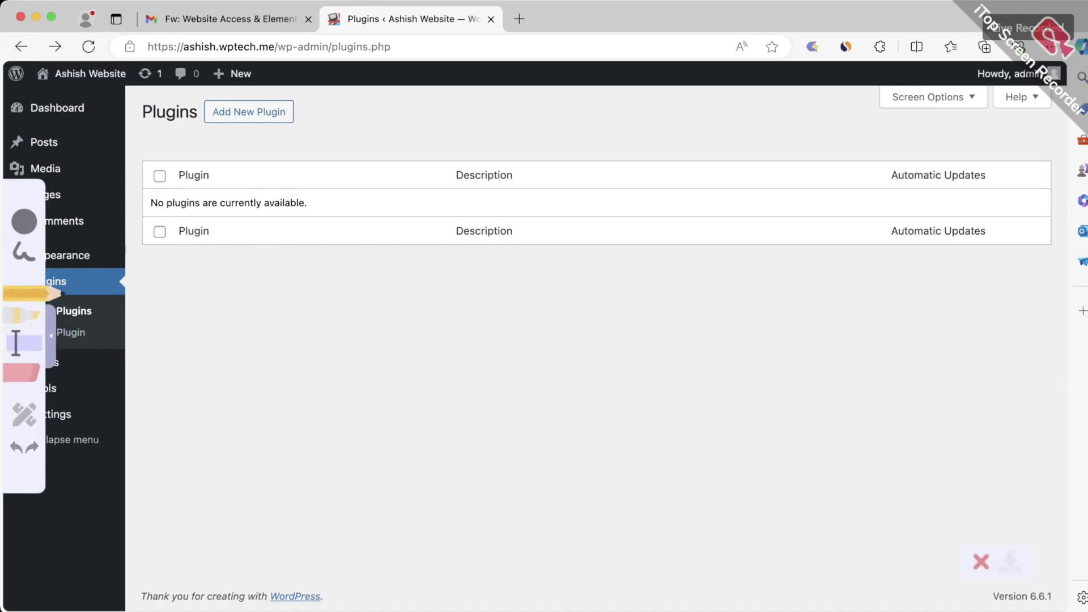
pyautogui.moveTo(224, 142); pyautogui.dragTo(300, 116)
pyautogui.moveTo(227, 155); pyautogui.dragTo(337, 115)
pyautogui.moveTo(321, 108); pyautogui.dragTo(331, 128)
pyautogui.moveTo(293, 97); pyautogui.dragTo(272, 99)
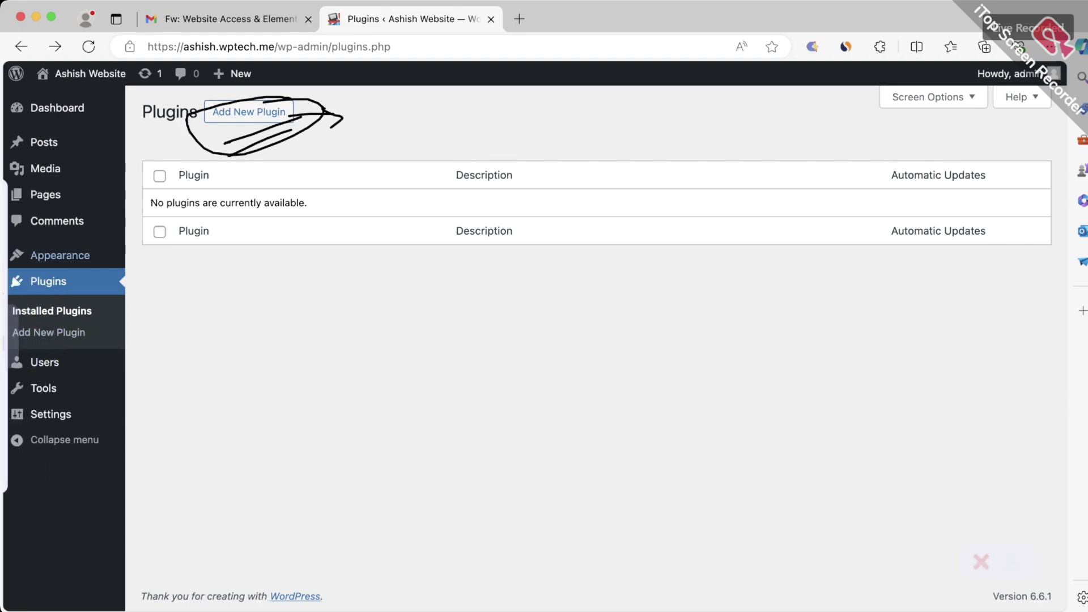
# - Open the Add Plugins page and circle "Upload Plugin" with the pen
pyautogui.click(249, 111)
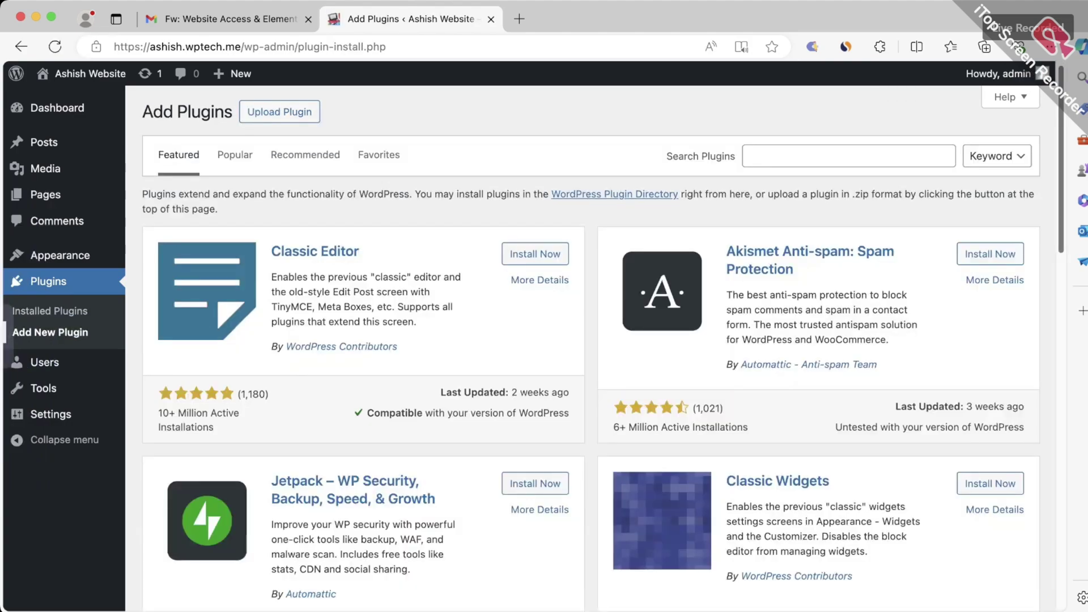
pyautogui.click(8, 336)
pyautogui.moveTo(297, 96)
pyautogui.mouseDown()
pyautogui.moveTo(317, 133)
pyautogui.moveTo(258, 95)
pyautogui.mouseUp()
pyautogui.click(51, 336)
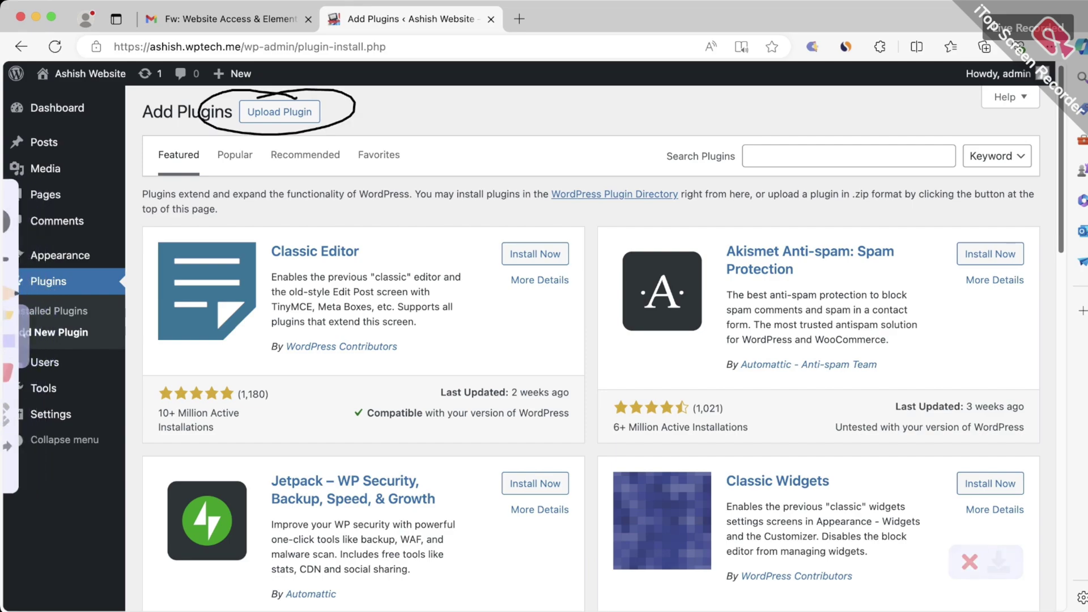
# - Open the plugin upload form and circle "Choose File" and "Install Now", labelling the latter with a circled handwritten "visible"
pyautogui.click(279, 112)
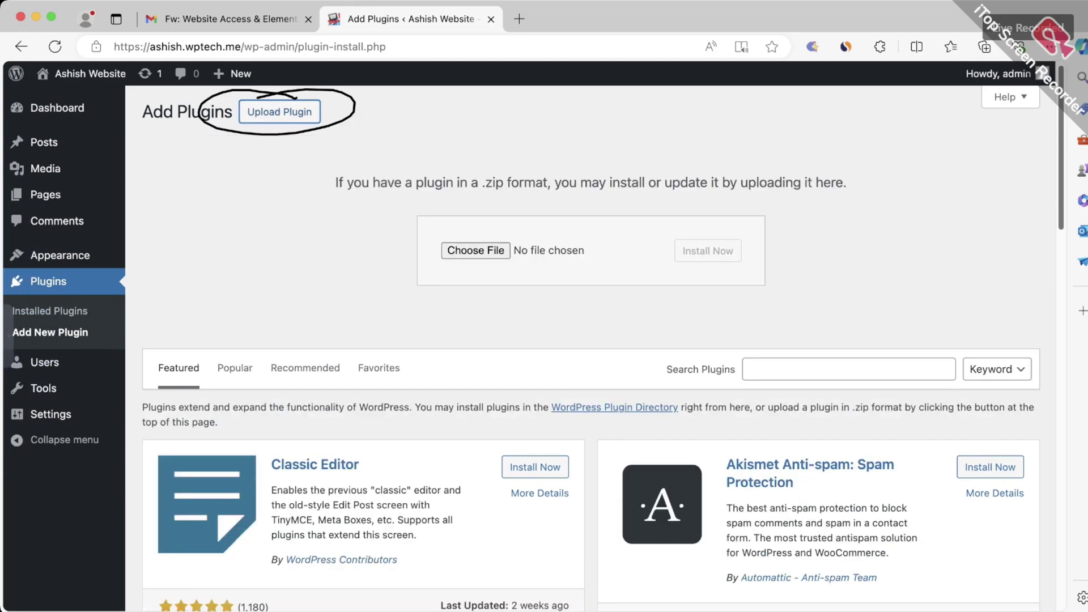
pyautogui.click(8, 337)
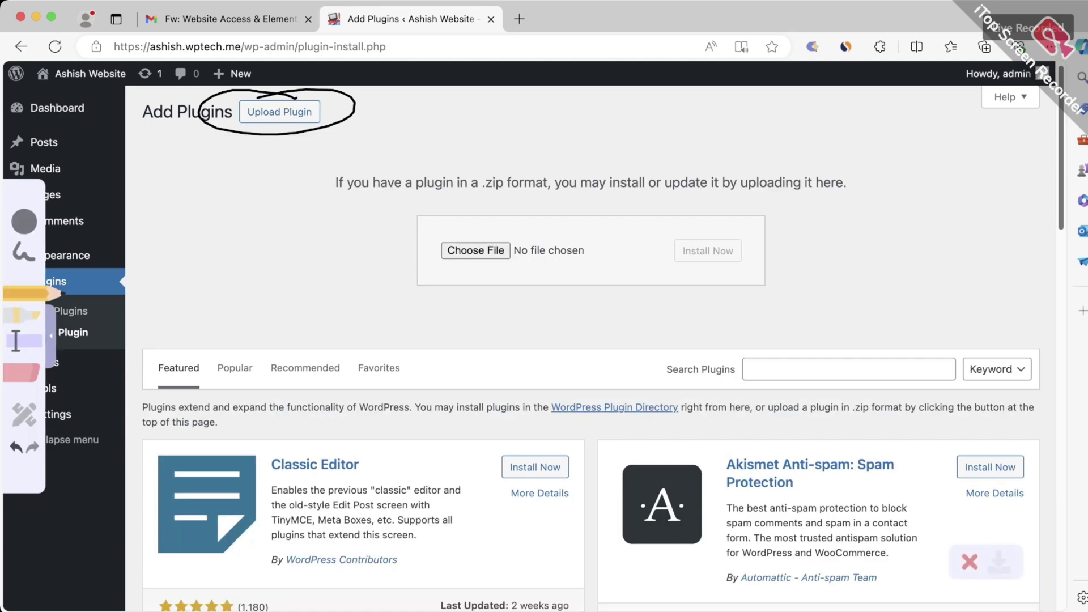
pyautogui.moveTo(506, 221)
pyautogui.mouseDown()
pyautogui.moveTo(466, 219)
pyautogui.moveTo(503, 214)
pyautogui.mouseUp()
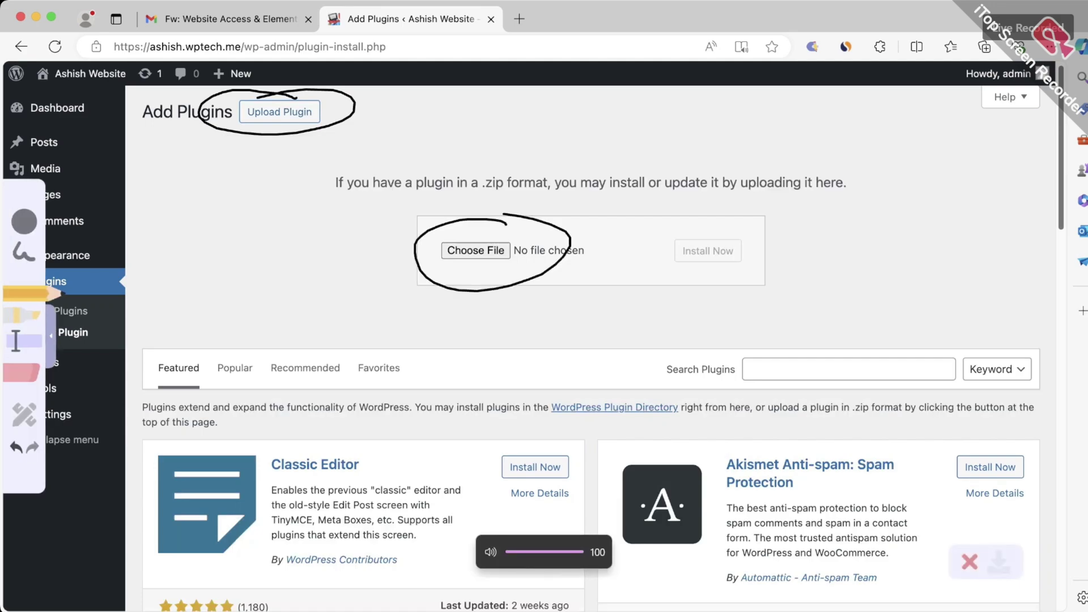
pyautogui.moveTo(737, 228)
pyautogui.mouseDown()
pyautogui.moveTo(720, 278)
pyautogui.moveTo(742, 229)
pyautogui.moveTo(788, 210)
pyautogui.moveTo(793, 231)
pyautogui.moveTo(808, 202)
pyautogui.moveTo(826, 220)
pyautogui.moveTo(845, 198)
pyautogui.moveTo(819, 153)
pyautogui.mouseUp()
pyautogui.click(808, 197)
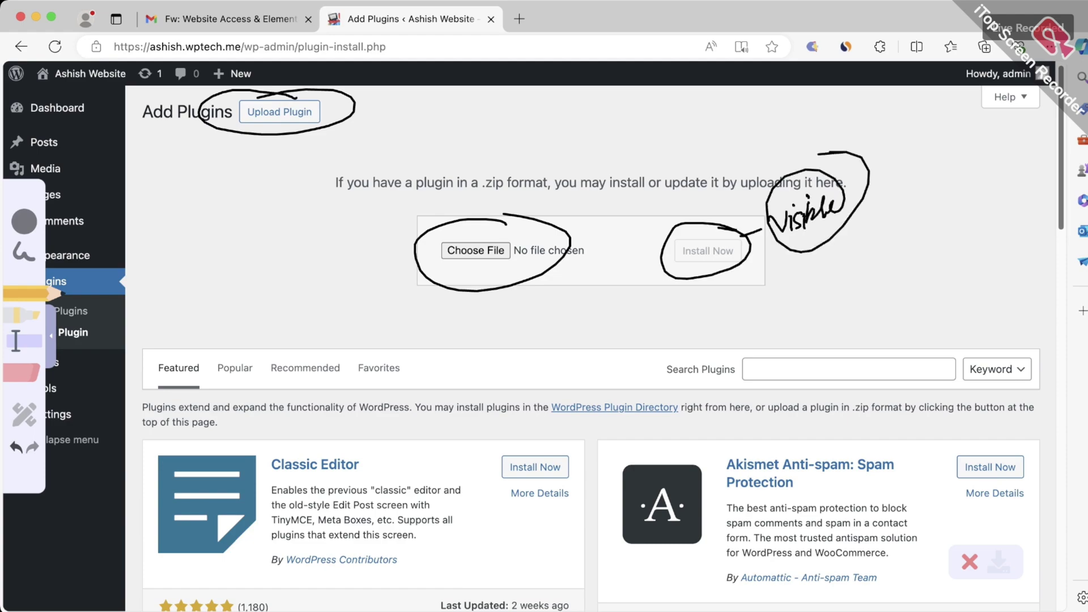
# - Clear the pen annotations from the upload form and install the plugin from elementor-3.22.1.zip
pyautogui.moveTo(728, 253); pyautogui.dragTo(703, 296)
pyautogui.click(970, 561)
pyautogui.click(570, 387)
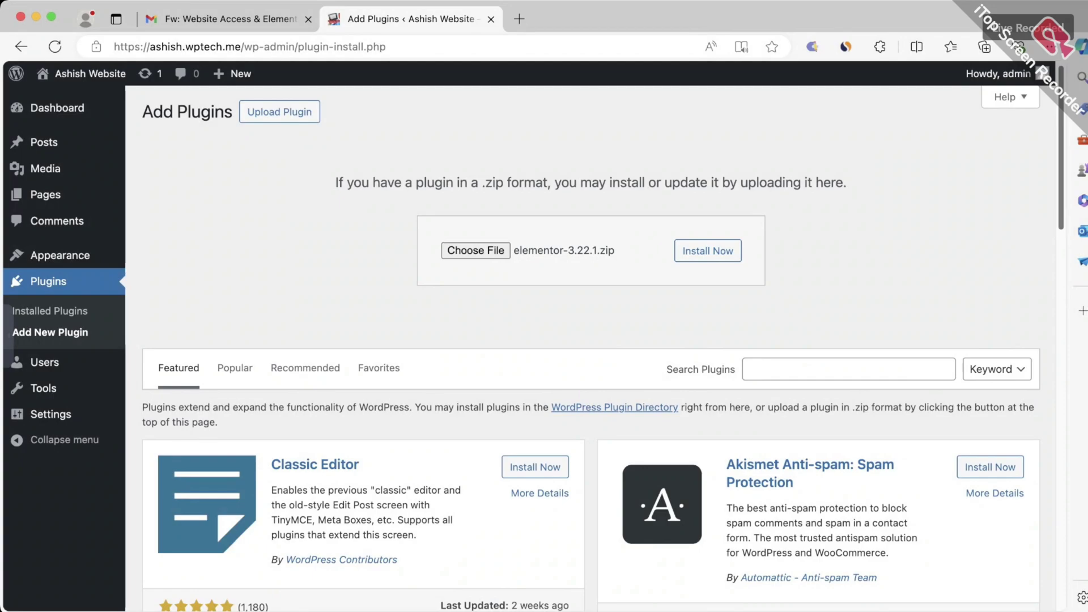
pyautogui.click(708, 250)
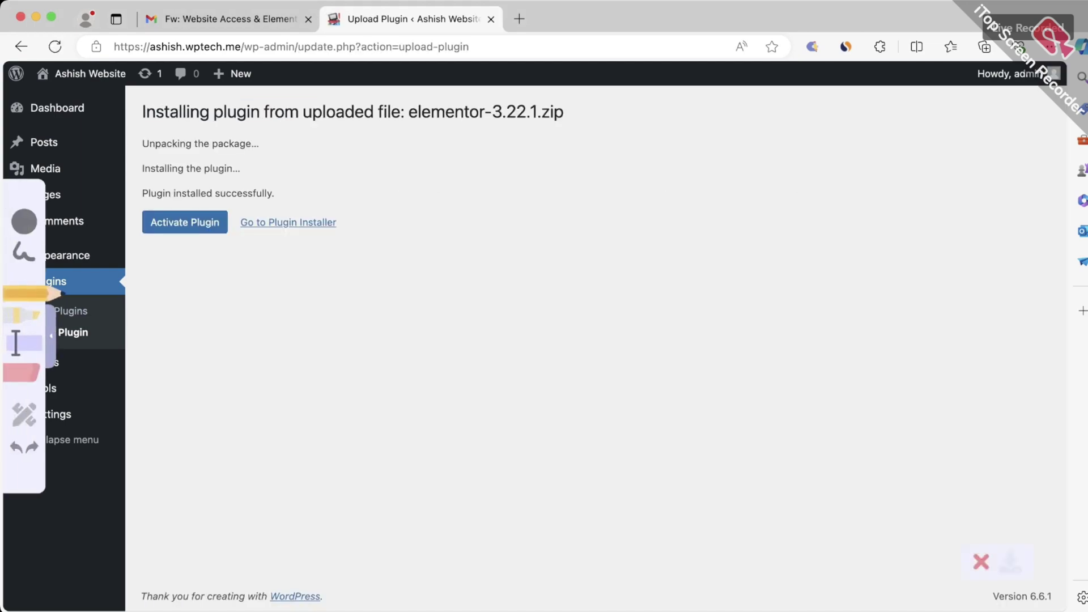
# - Circle and activate the uploaded Elementor plugin, and mark the onboarding wizard's close control with an arrow before closing the wizard
pyautogui.moveTo(139, 241); pyautogui.dragTo(181, 200)
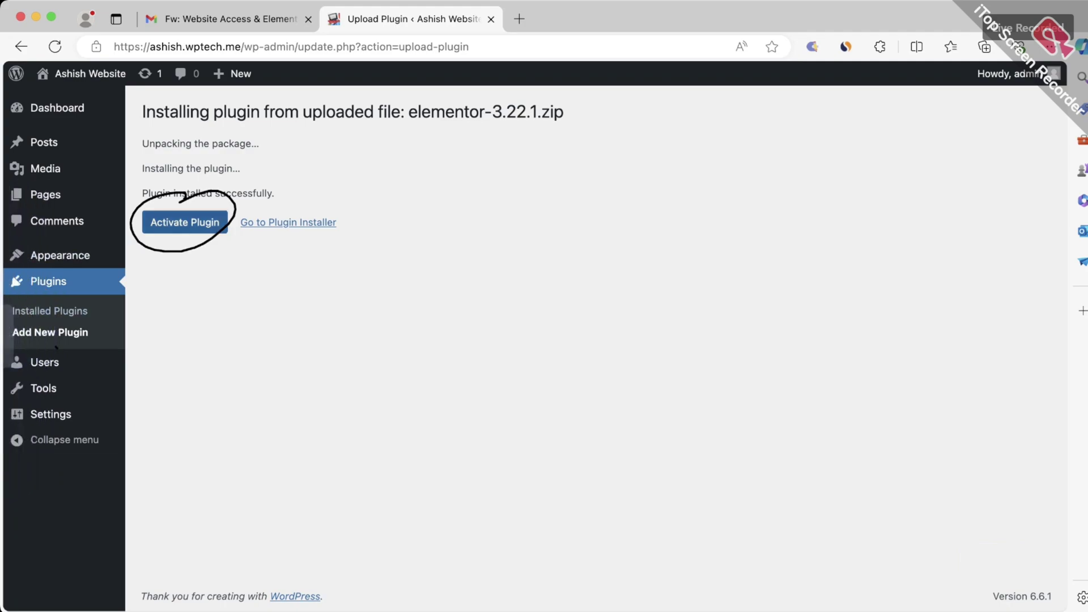
pyautogui.click(185, 223)
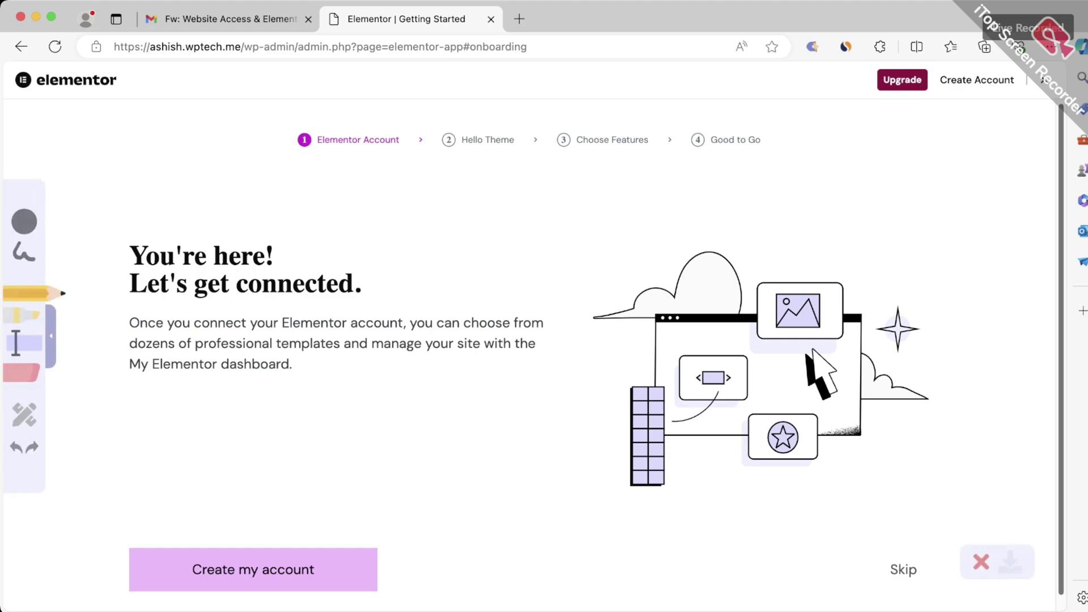
pyautogui.moveTo(953, 138)
pyautogui.mouseDown()
pyautogui.moveTo(1038, 95)
pyautogui.moveTo(1036, 116)
pyautogui.mouseUp()
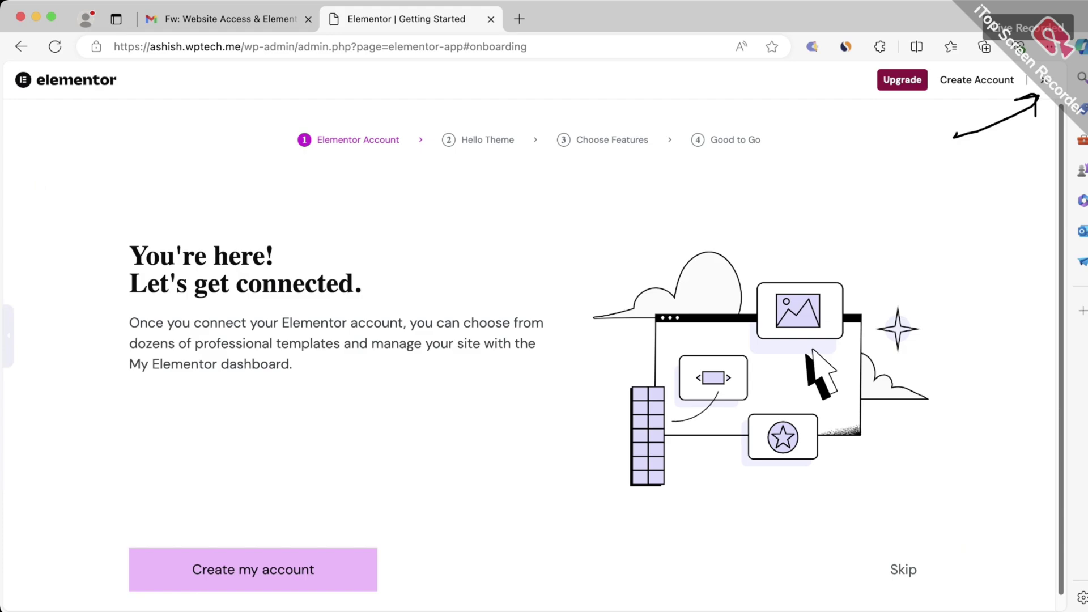
pyautogui.click(1045, 79)
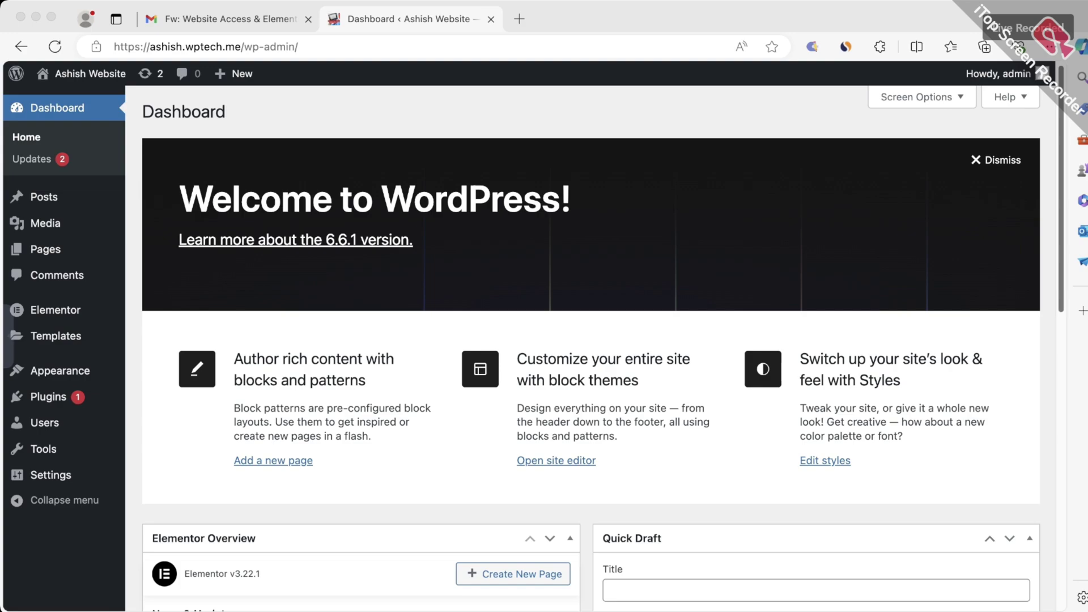
# - Open the installed plugins list, highlight words in Elementor's new version notice and its name, and update Elementor
pyautogui.moveTo(48, 396)
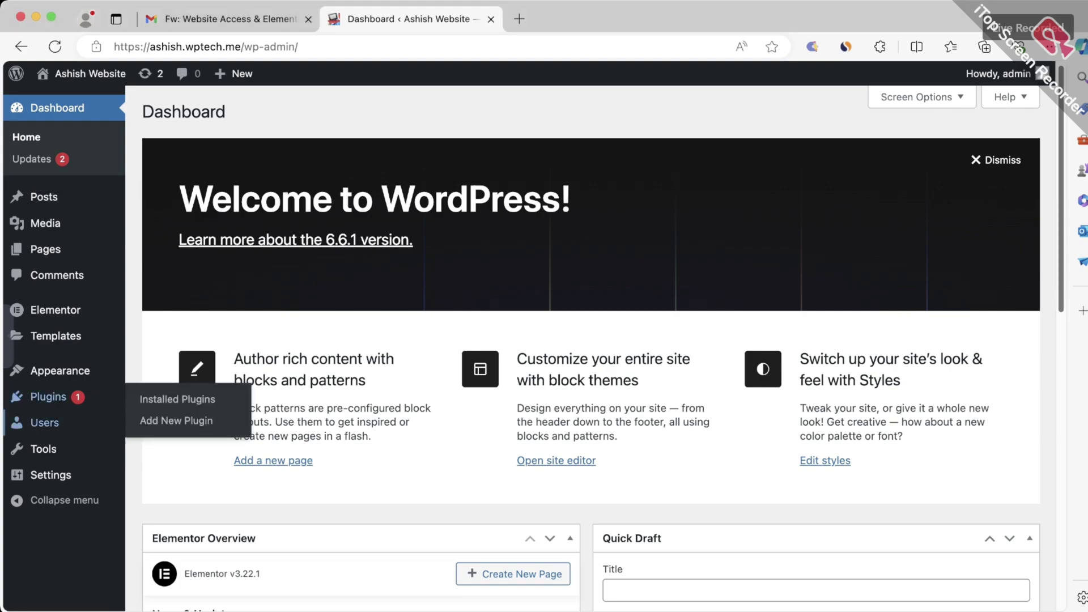
pyautogui.click(177, 399)
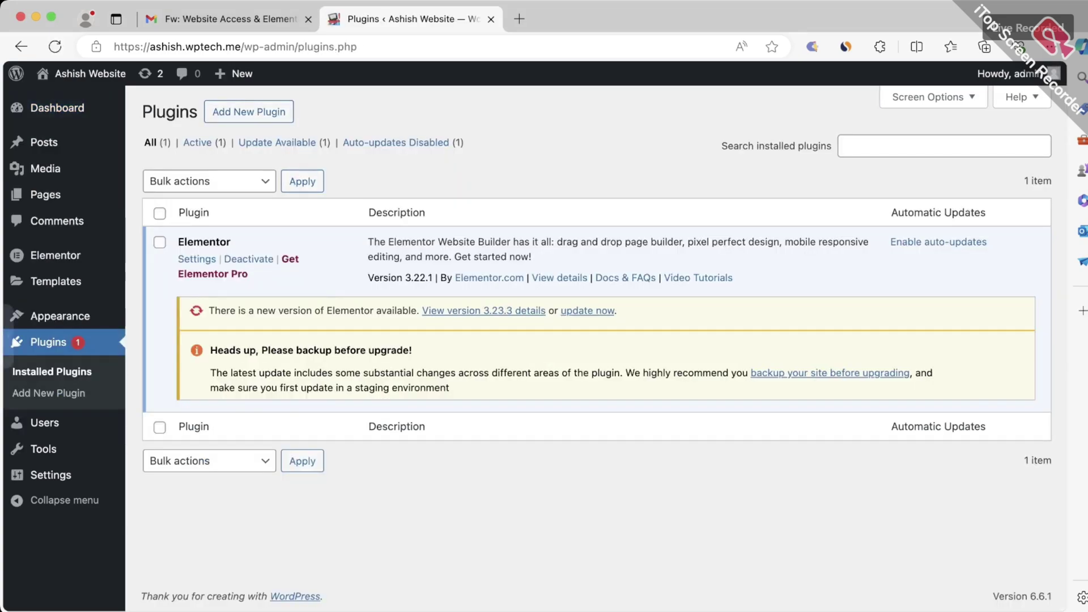
pyautogui.moveTo(255, 311); pyautogui.dragTo(349, 310)
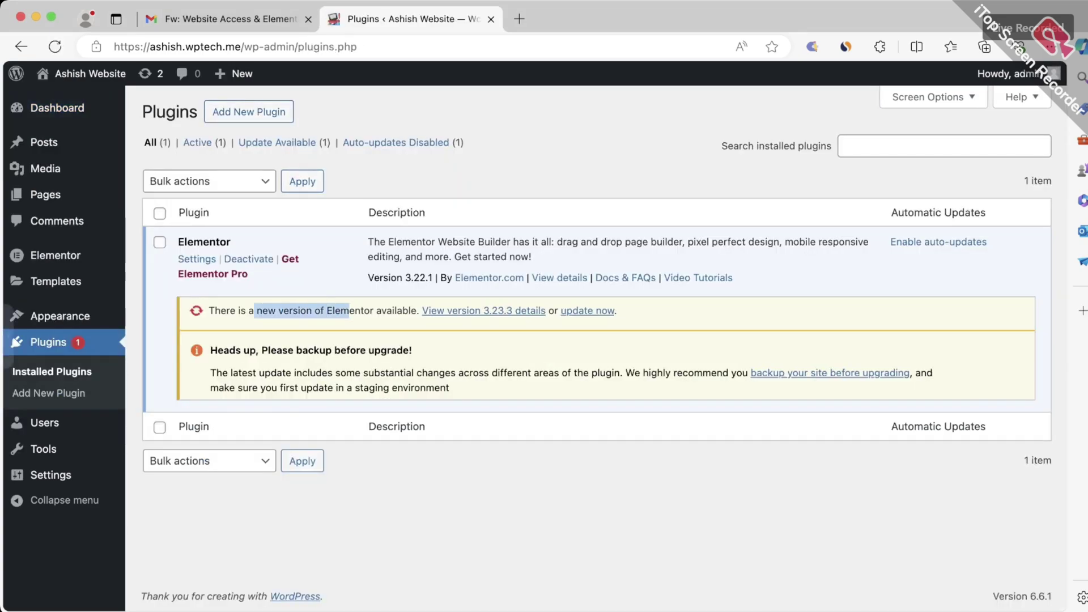
pyautogui.doubleClick(204, 242)
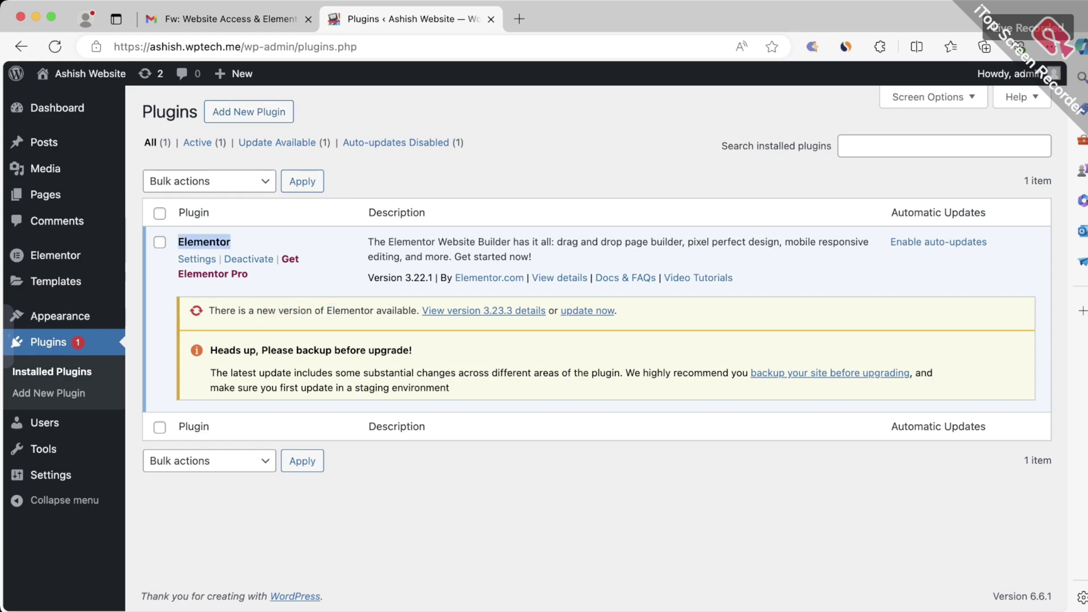
pyautogui.click(587, 311)
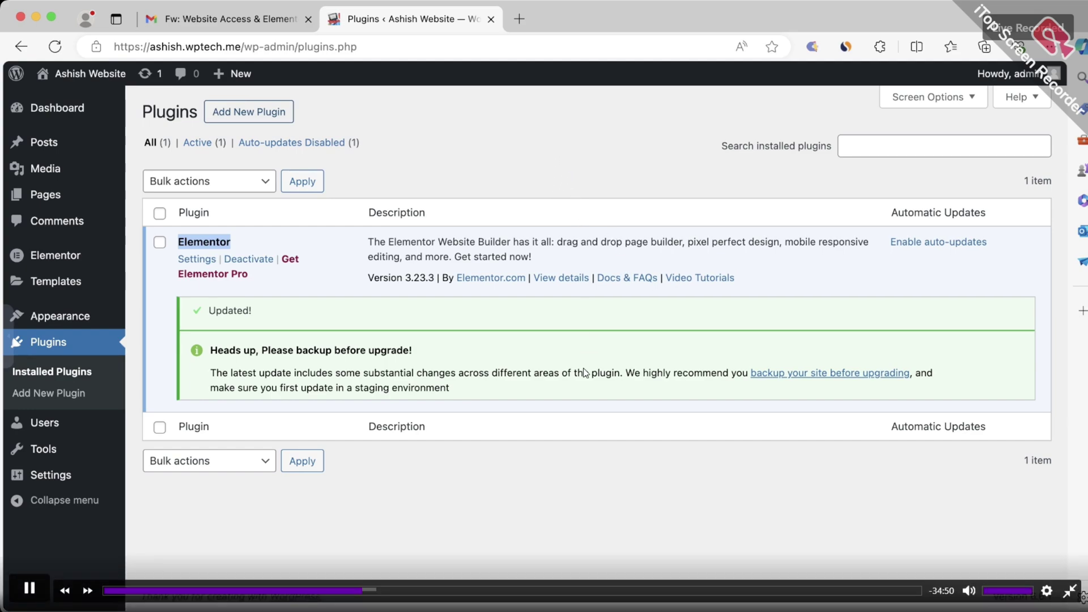
pyautogui.click(528, 550)
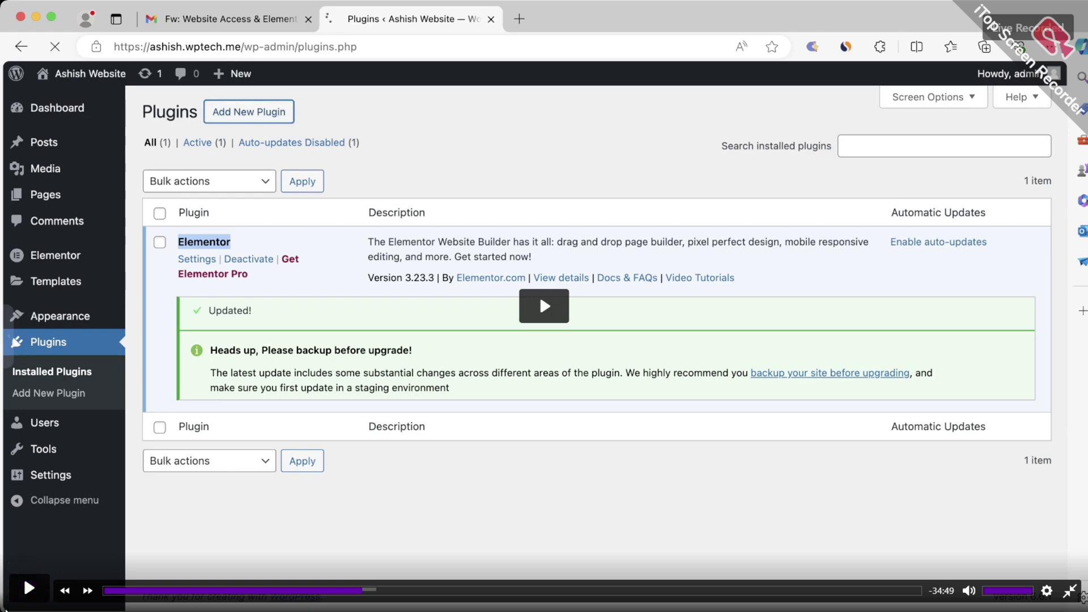
pyautogui.click(25, 591)
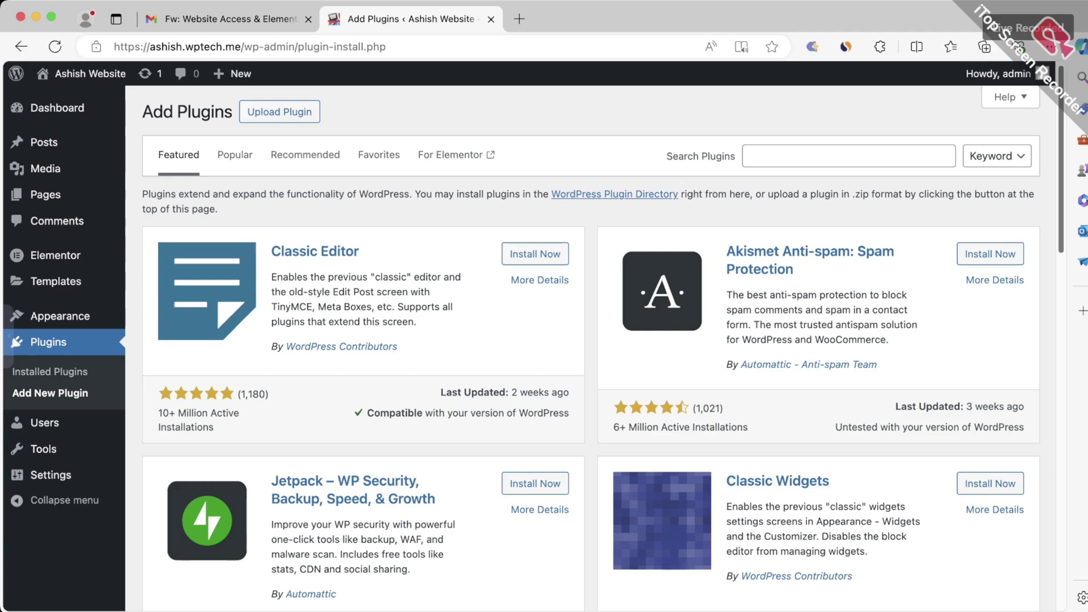
# - Install elementor-pro-3.22.0_activated.zip through plugin upload, activate it and dismiss the version update notice
pyautogui.click(280, 111)
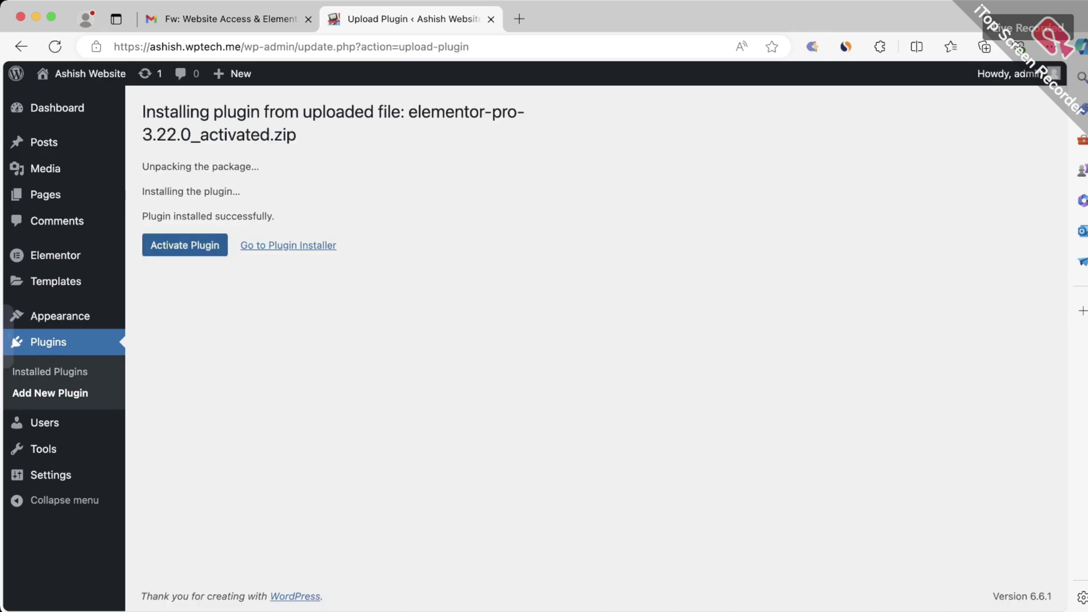
pyautogui.click(185, 245)
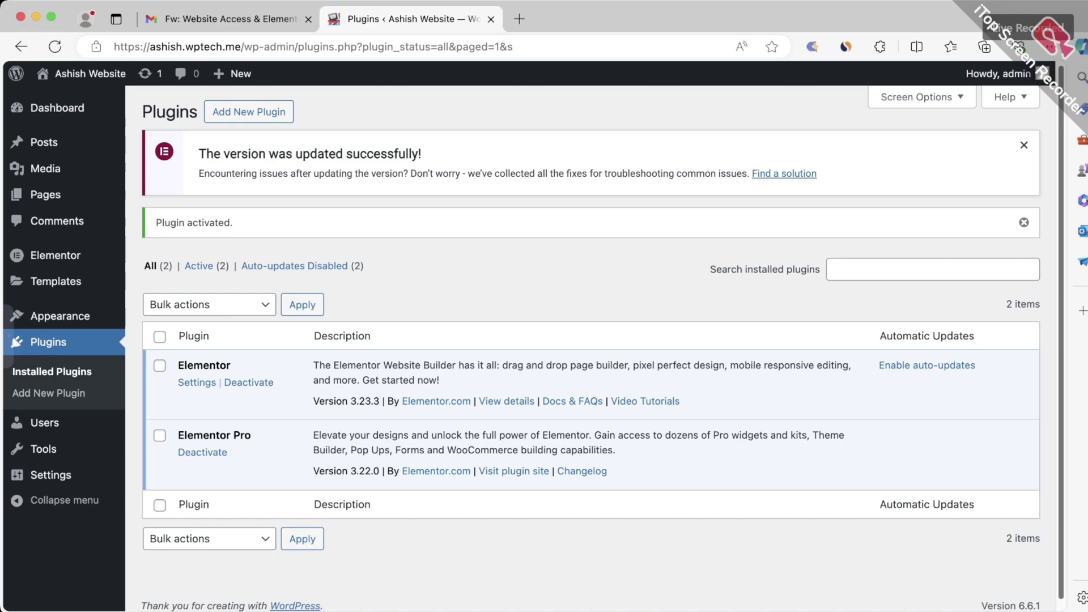
pyautogui.click(1024, 145)
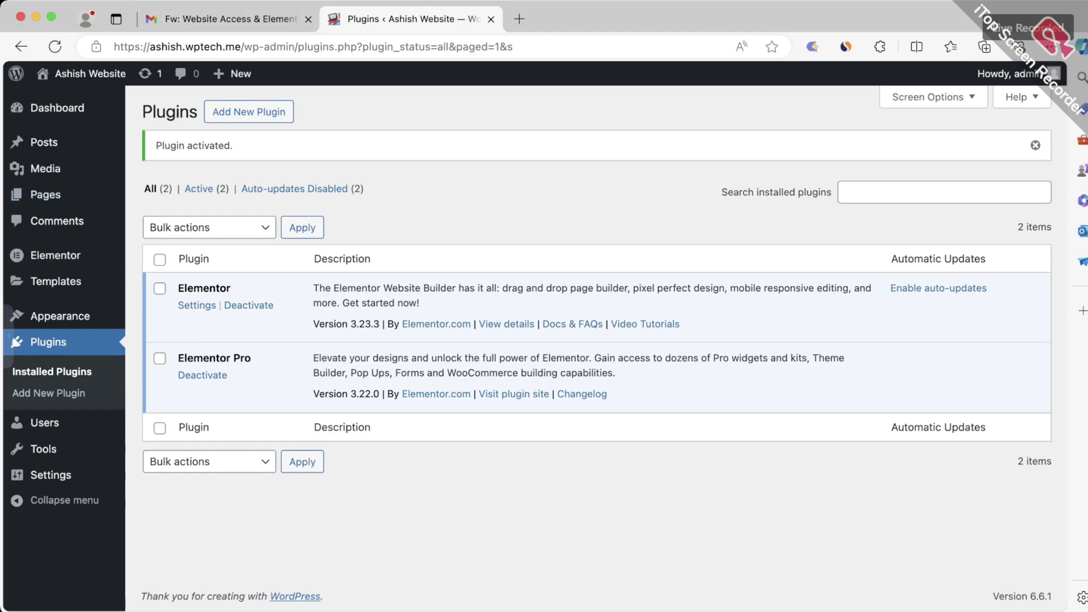
pyautogui.click(8, 336)
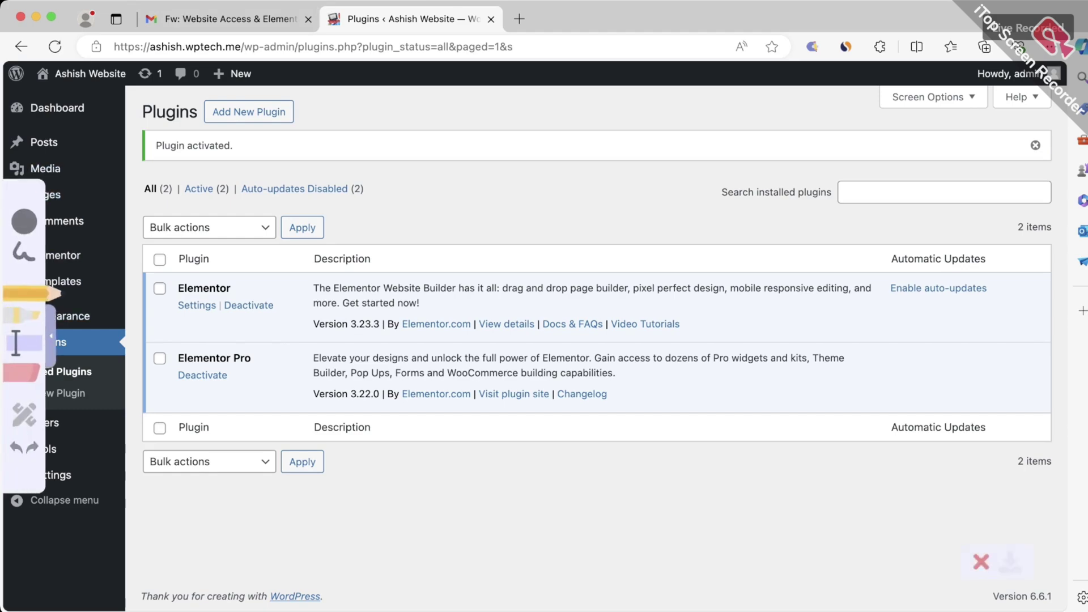
pyautogui.moveTo(412, 163); pyautogui.dragTo(425, 152)
pyautogui.click(981, 562)
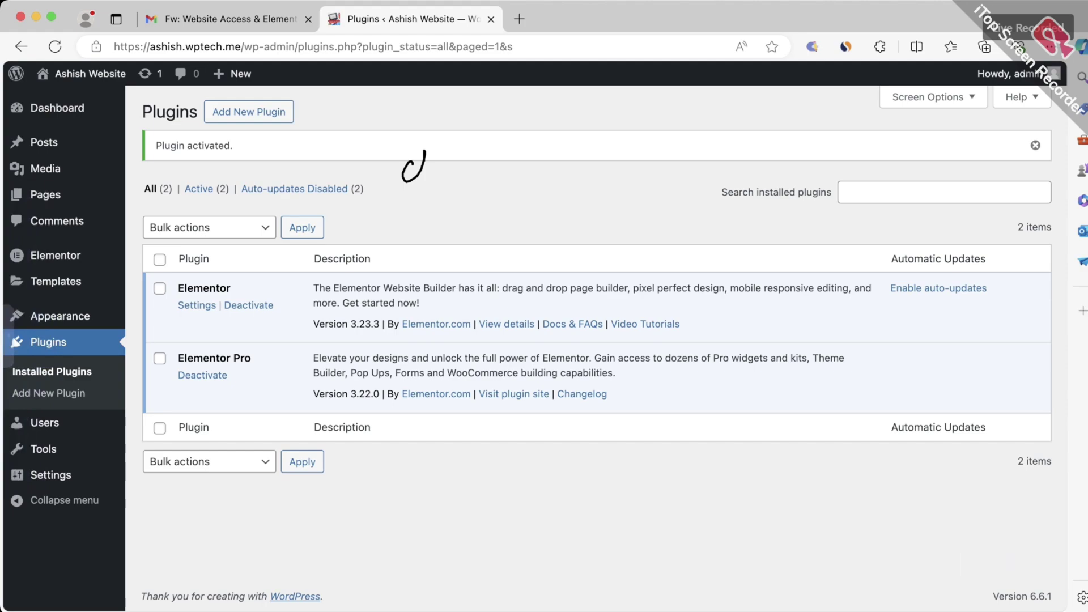
pyautogui.click(8, 338)
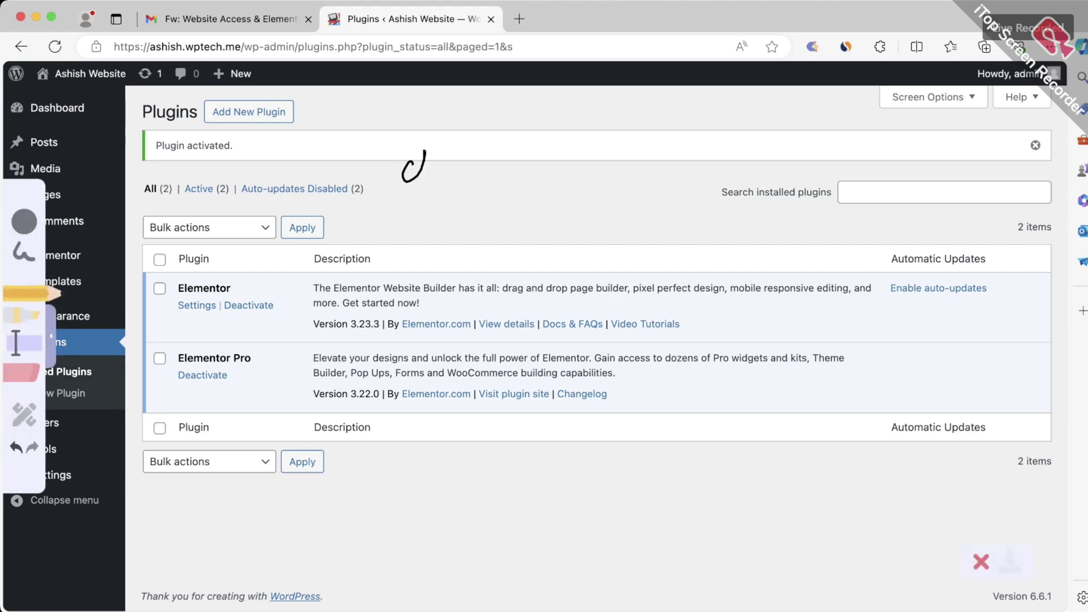
pyautogui.click(981, 562)
pyautogui.click(575, 387)
# - Handwrite "Gutenberg Editor" and "Classic Editor" over the plugins list, underlining "Gutenberg" and the second "Editor"
pyautogui.moveTo(391, 467)
pyautogui.mouseDown()
pyautogui.moveTo(396, 493)
pyautogui.moveTo(426, 453)
pyautogui.moveTo(471, 442)
pyautogui.moveTo(492, 412)
pyautogui.moveTo(504, 438)
pyautogui.mouseUp()
pyautogui.moveTo(412, 507); pyautogui.dragTo(515, 431)
pyautogui.moveTo(543, 378)
pyautogui.mouseDown()
pyautogui.moveTo(542, 400)
pyautogui.moveTo(570, 360)
pyautogui.moveTo(603, 348)
pyautogui.moveTo(607, 329)
pyautogui.mouseUp()
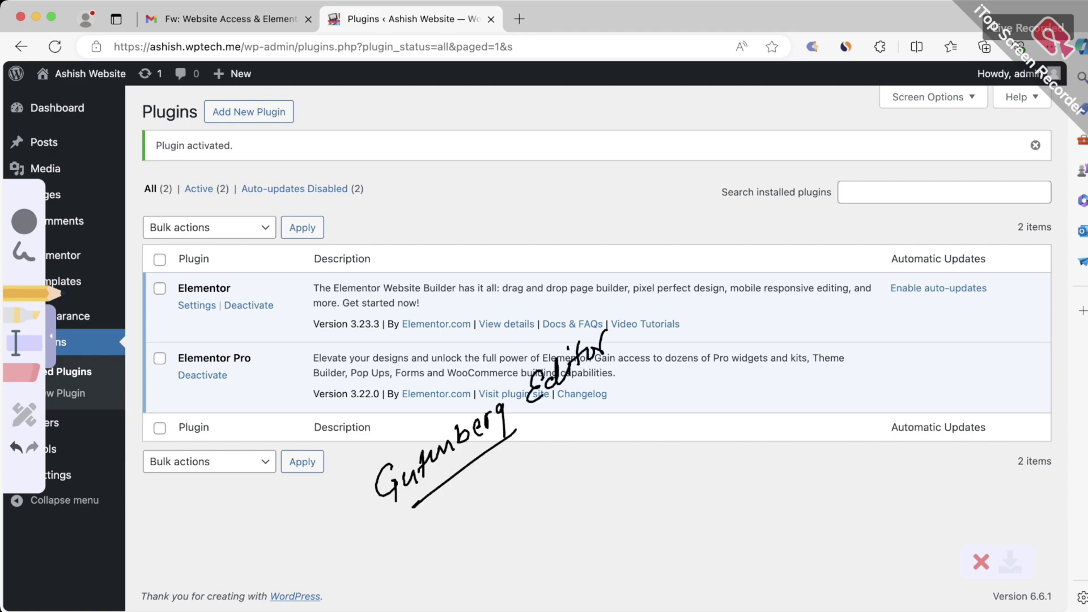
pyautogui.moveTo(448, 520)
pyautogui.mouseDown()
pyautogui.moveTo(438, 533)
pyautogui.moveTo(473, 520)
pyautogui.moveTo(565, 448)
pyautogui.moveTo(585, 453)
pyautogui.moveTo(640, 397)
pyautogui.mouseUp()
pyautogui.moveTo(575, 482); pyautogui.dragTo(652, 419)
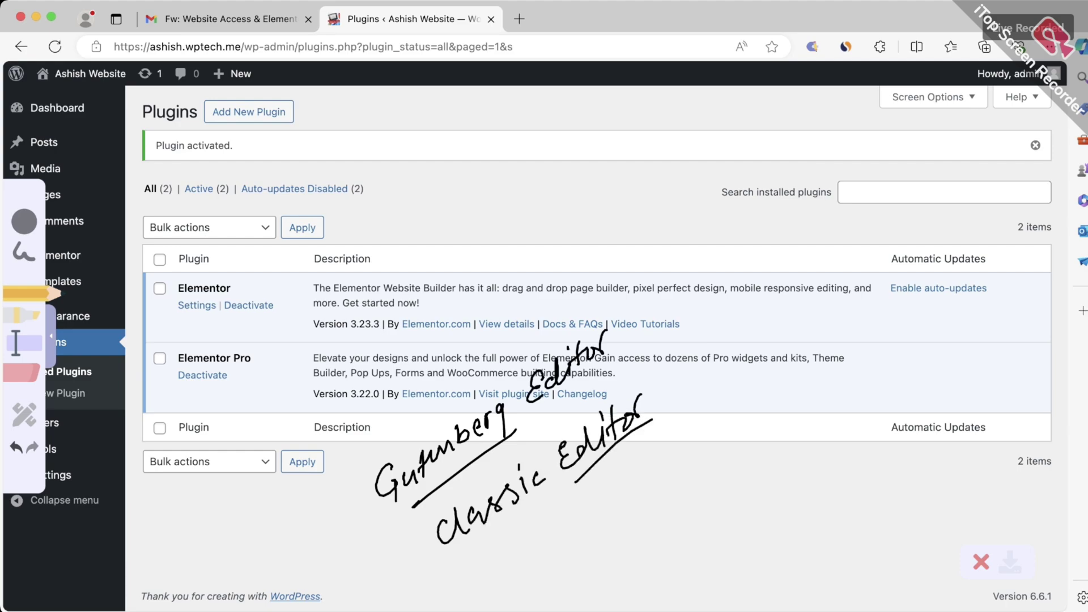
# - Underline the remaining handwritten words, tick "Classic Editor" and write an underlined "Easy To use" note with an arrow beneath it
pyautogui.moveTo(533, 411); pyautogui.dragTo(598, 372)
pyautogui.moveTo(465, 547); pyautogui.dragTo(554, 490)
pyautogui.moveTo(392, 550); pyautogui.dragTo(434, 503)
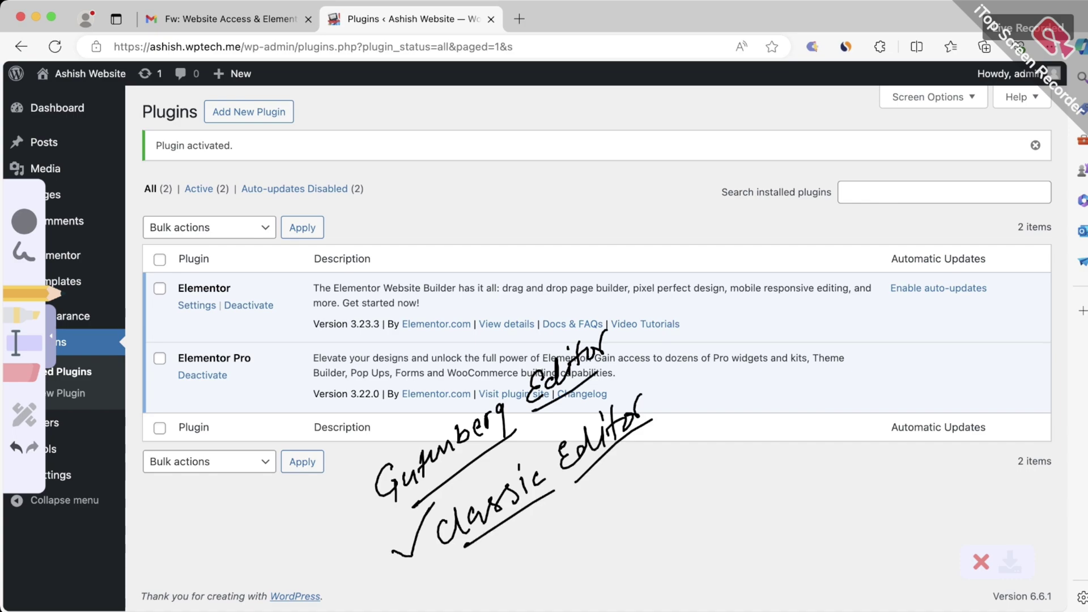
pyautogui.moveTo(502, 535)
pyautogui.mouseDown()
pyautogui.moveTo(533, 553)
pyautogui.moveTo(551, 524)
pyautogui.moveTo(572, 535)
pyautogui.moveTo(583, 516)
pyautogui.moveTo(612, 520)
pyautogui.moveTo(687, 467)
pyautogui.mouseUp()
pyautogui.moveTo(622, 521); pyautogui.dragTo(715, 465)
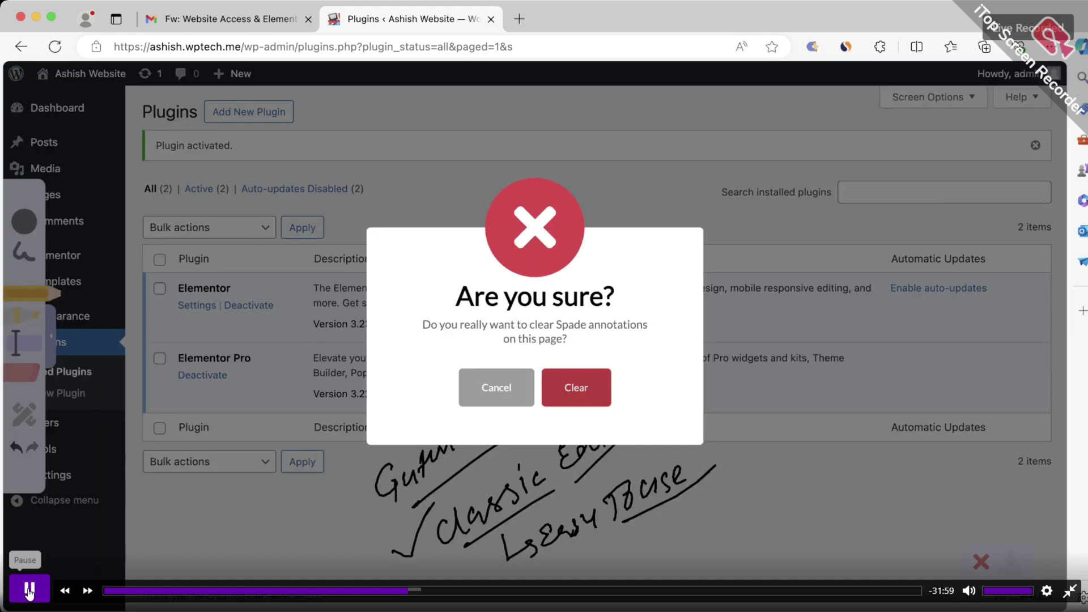
pyautogui.click(29, 591)
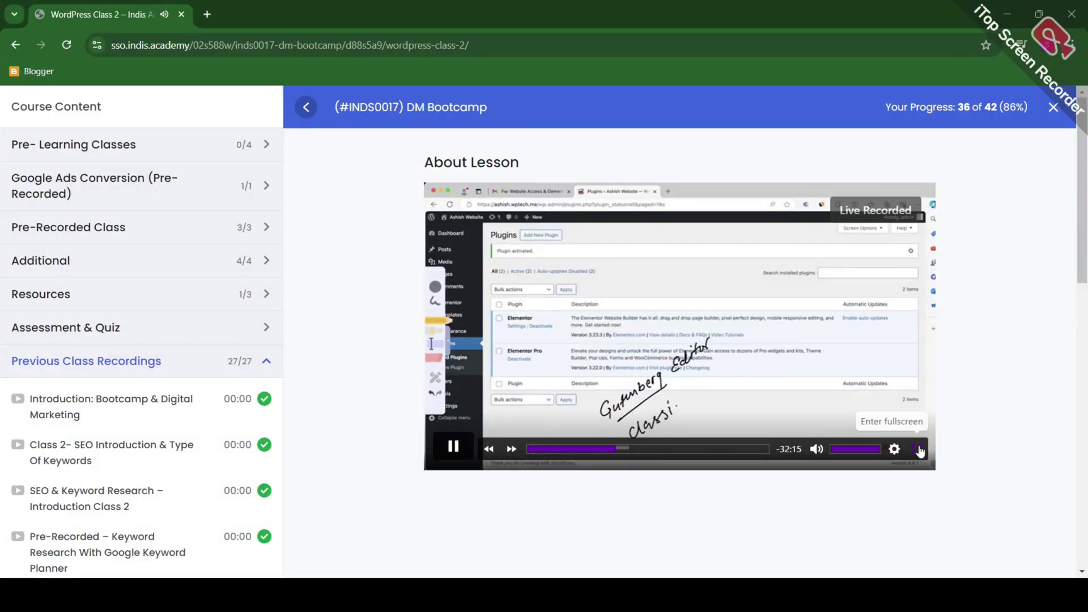
pyautogui.click(917, 449)
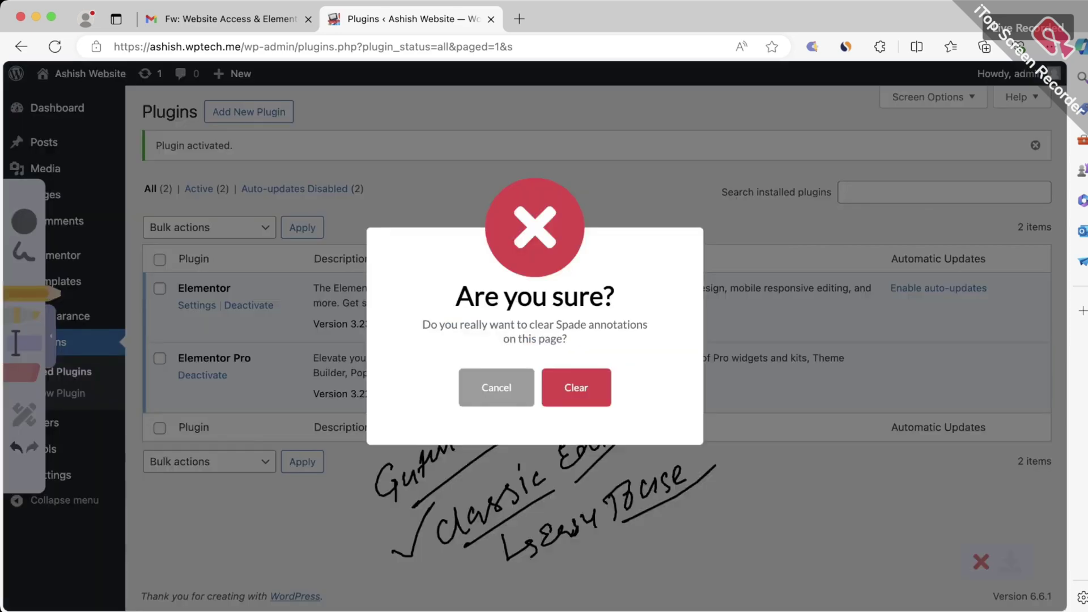
# - Confirm clearing the pen annotations, leave the drawing mode and open the Add Plugins page
pyautogui.press('Return')
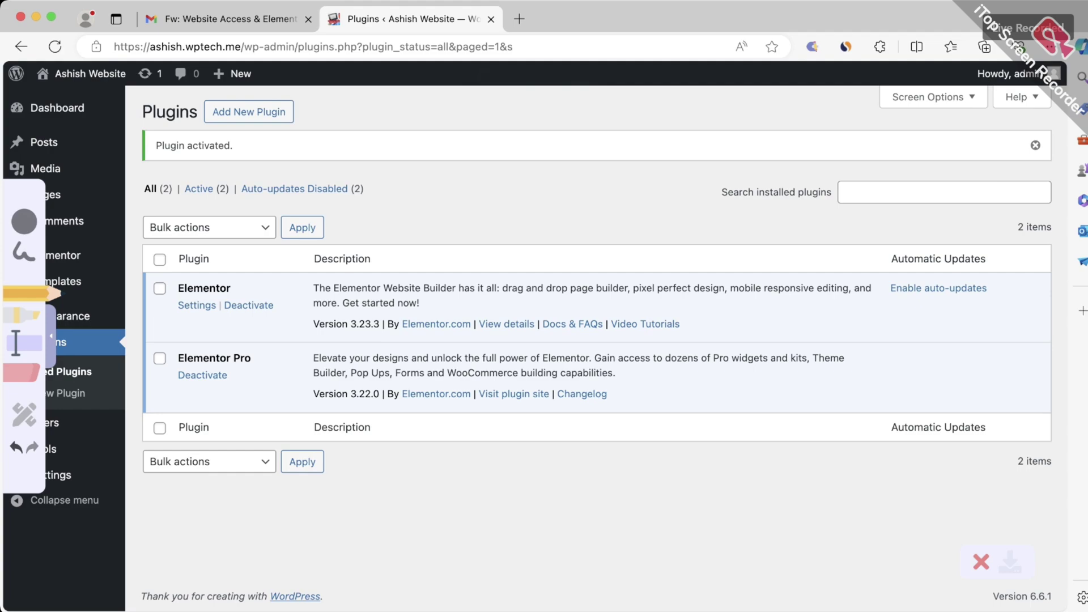
pyautogui.press('Escape')
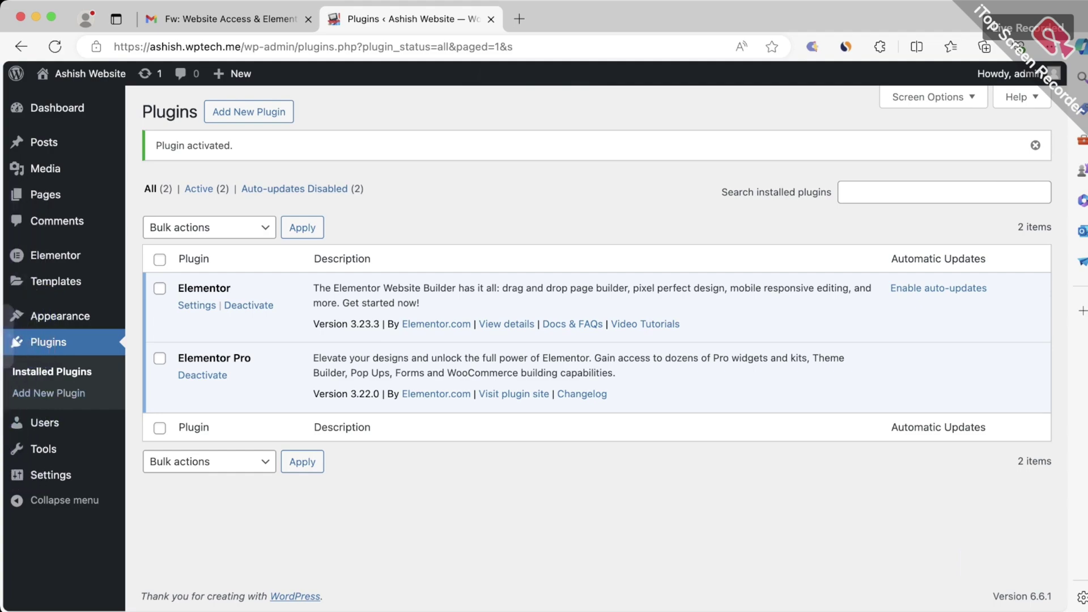
pyautogui.click(249, 112)
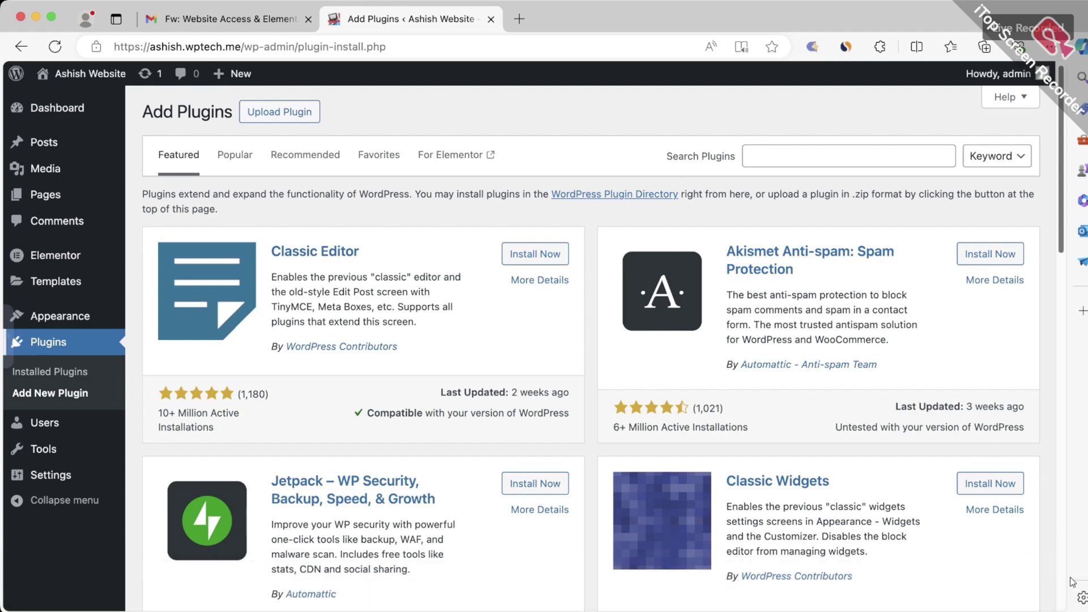
# - Circle and tick the Classic Editor plugin, handwrite "Classic Editor" above the plugin search field, and circle the plugin's icon and author
pyautogui.moveTo(318, 222)
pyautogui.mouseDown()
pyautogui.moveTo(354, 271)
pyautogui.moveTo(301, 239)
pyautogui.mouseUp()
pyautogui.moveTo(371, 245); pyautogui.dragTo(411, 222)
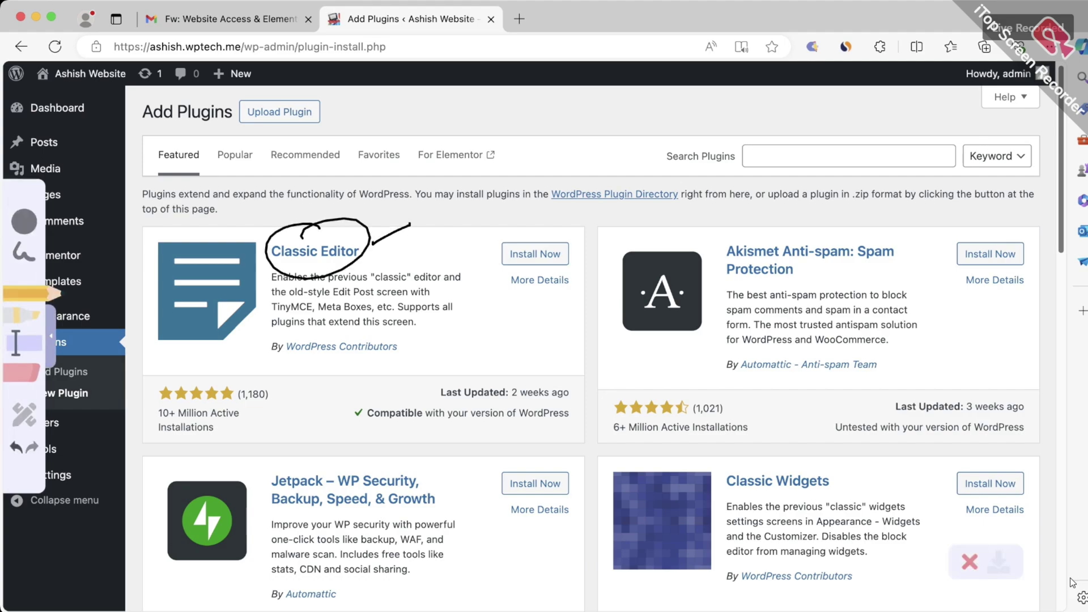
pyautogui.moveTo(756, 152); pyautogui.dragTo(867, 153)
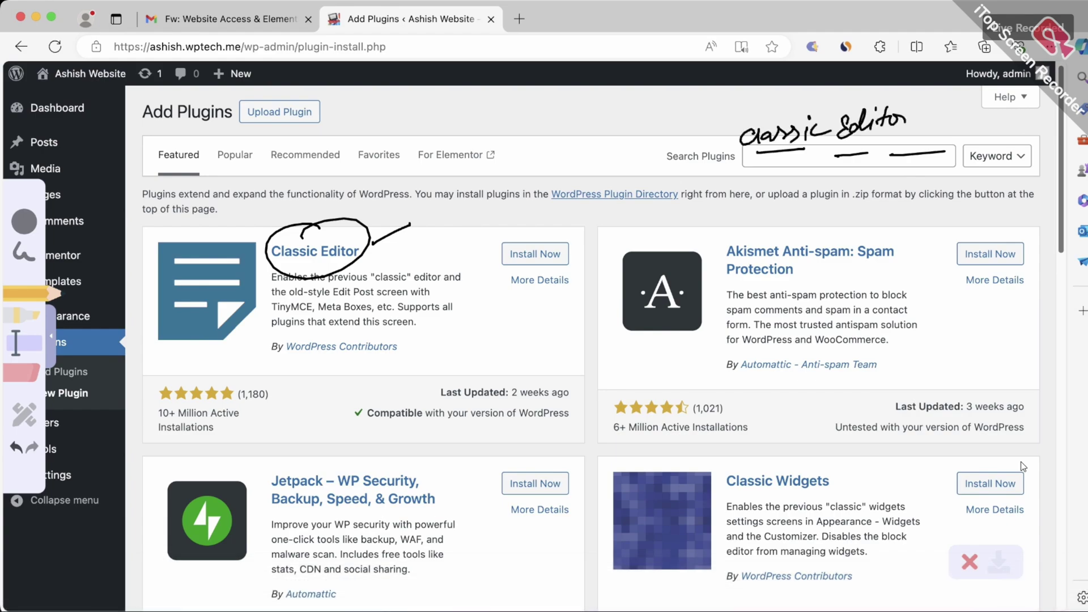
pyautogui.moveTo(365, 326)
pyautogui.mouseDown()
pyautogui.moveTo(340, 374)
pyautogui.moveTo(366, 322)
pyautogui.mouseUp()
pyautogui.moveTo(268, 358)
pyautogui.mouseDown()
pyautogui.moveTo(298, 338)
pyautogui.moveTo(382, 342)
pyautogui.mouseUp()
pyautogui.moveTo(215, 250); pyautogui.dragTo(174, 294)
pyautogui.moveTo(273, 399); pyautogui.dragTo(384, 366)
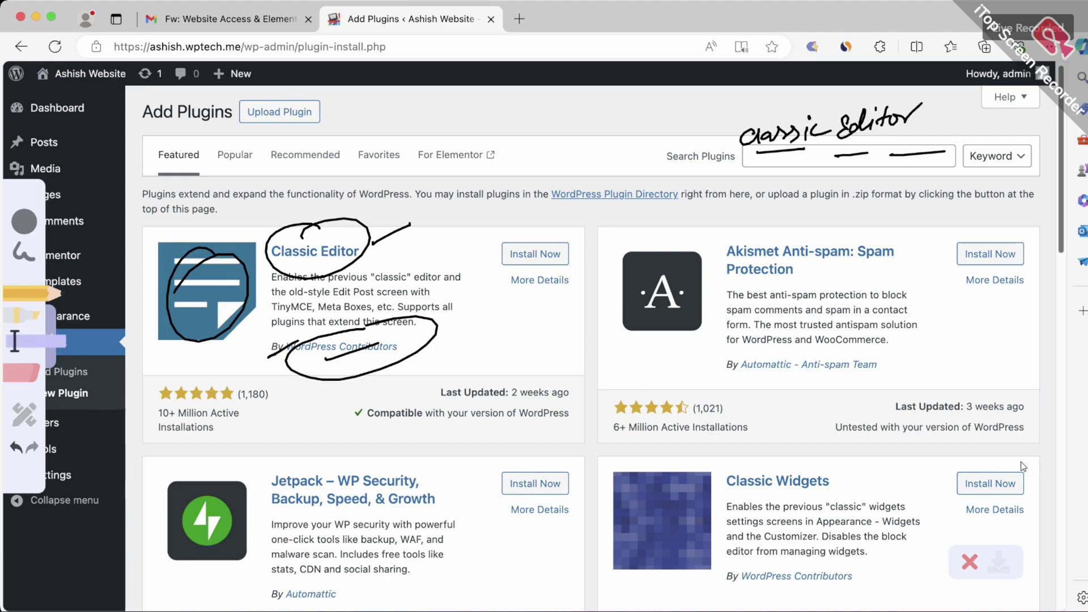
# - Clear the pen annotations from the Add Plugins page, and install and activate the Classic Editor plugin
pyautogui.click(969, 562)
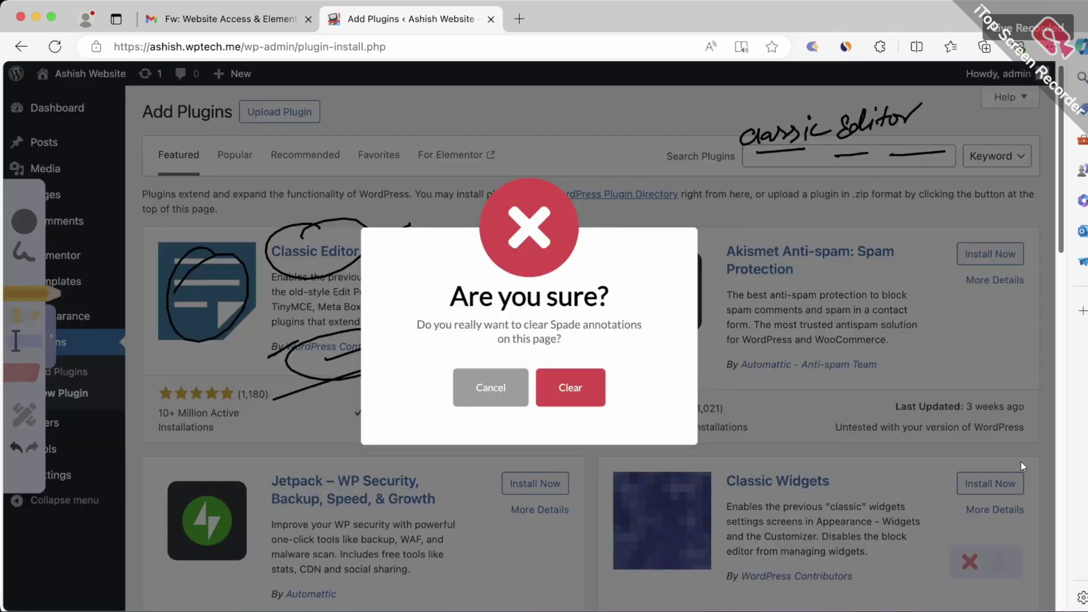
pyautogui.click(568, 386)
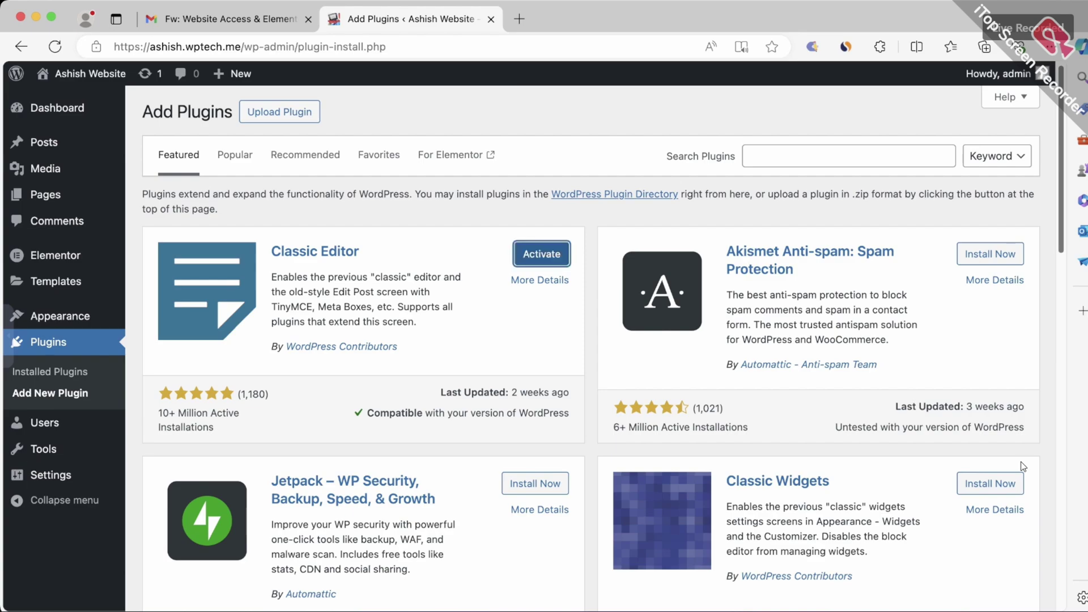
pyautogui.press('Return')
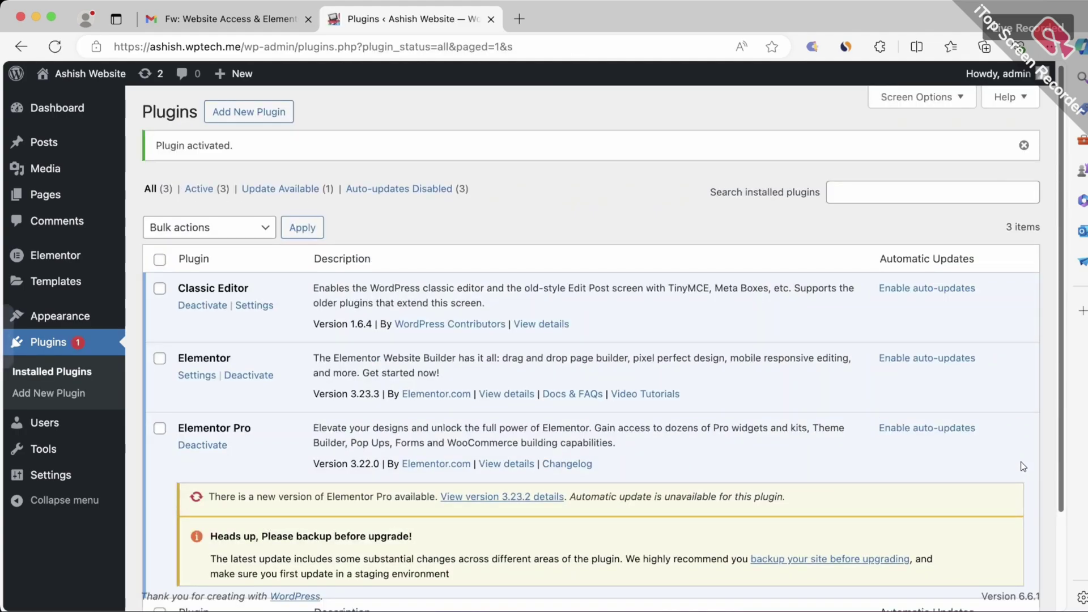
pyautogui.scroll(-2, 1023, 467)
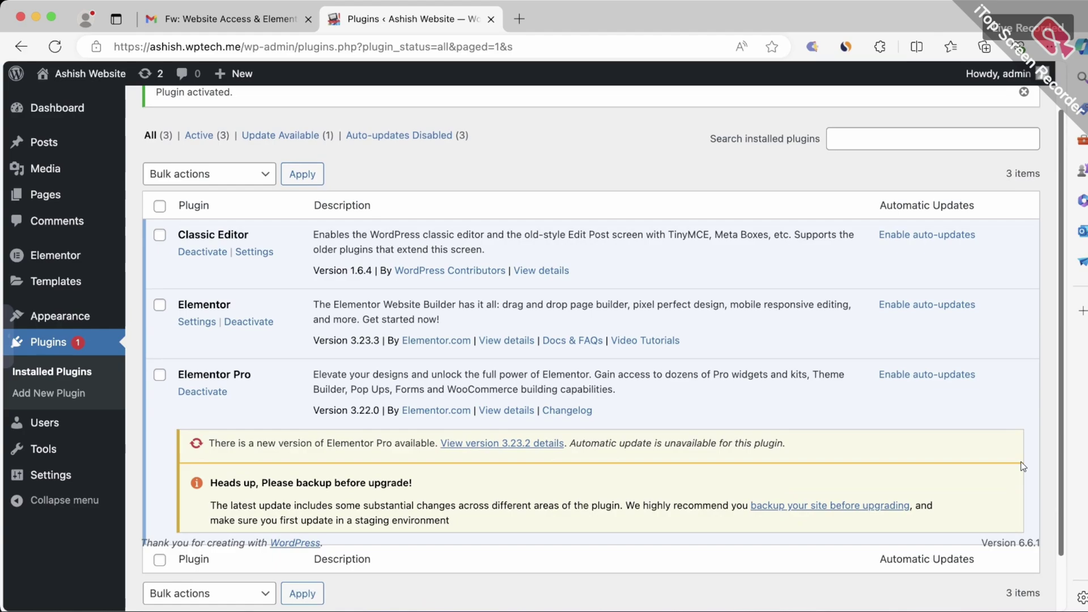
# - Review the installed plugins list, including the update and backup notices for Elementor Pro
pyautogui.moveTo(218, 483); pyautogui.dragTo(360, 482)
pyautogui.click(1023, 466)
pyautogui.scroll(-1, 1023, 466)
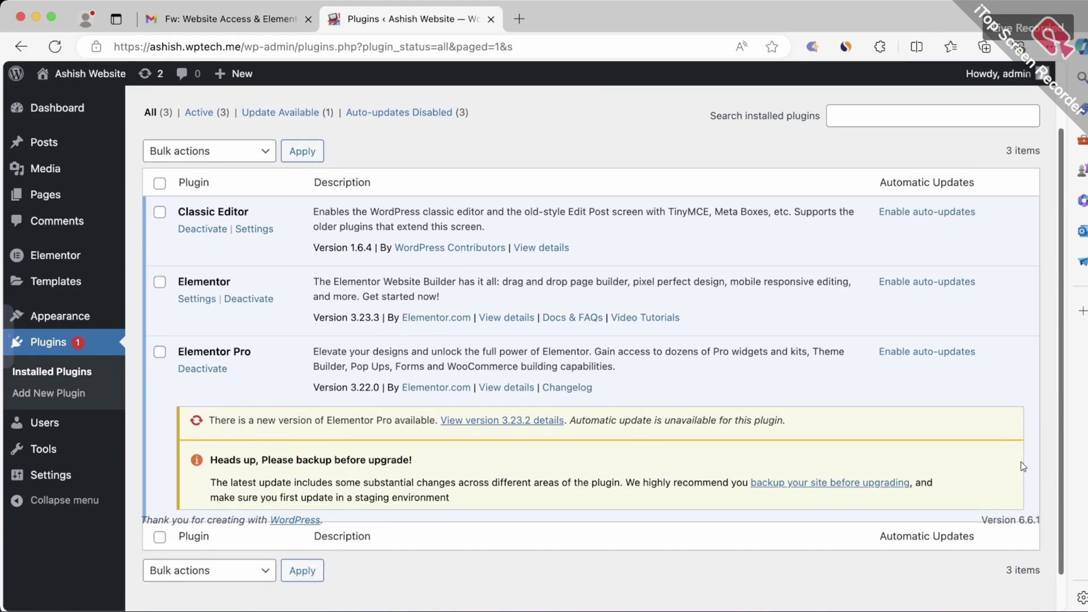
pyautogui.scroll(3, 1023, 466)
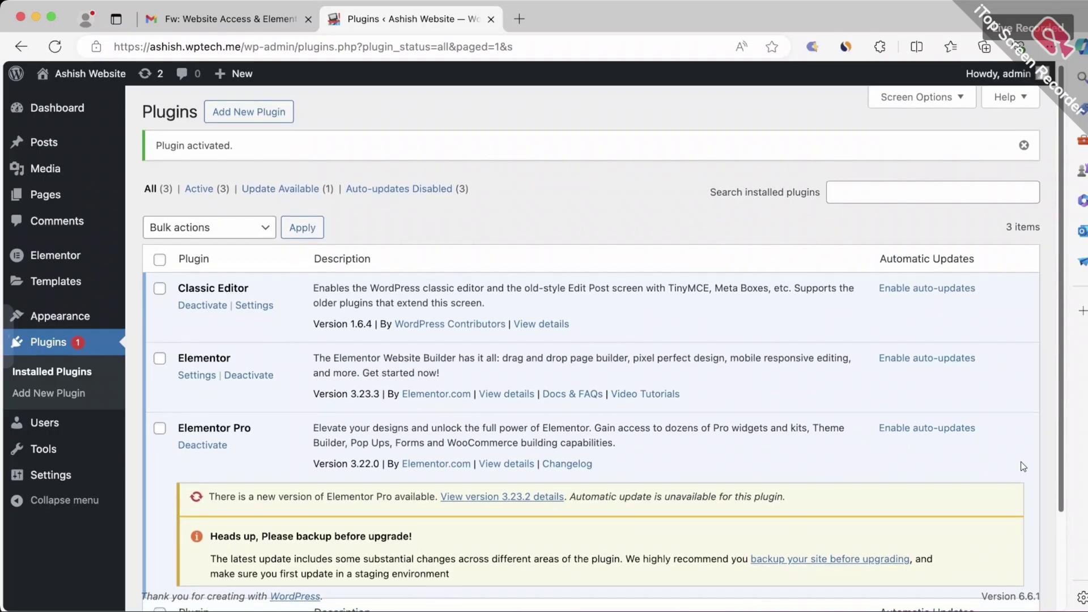
pyautogui.scroll(-5, 1023, 466)
pyautogui.scroll(5, 1023, 466)
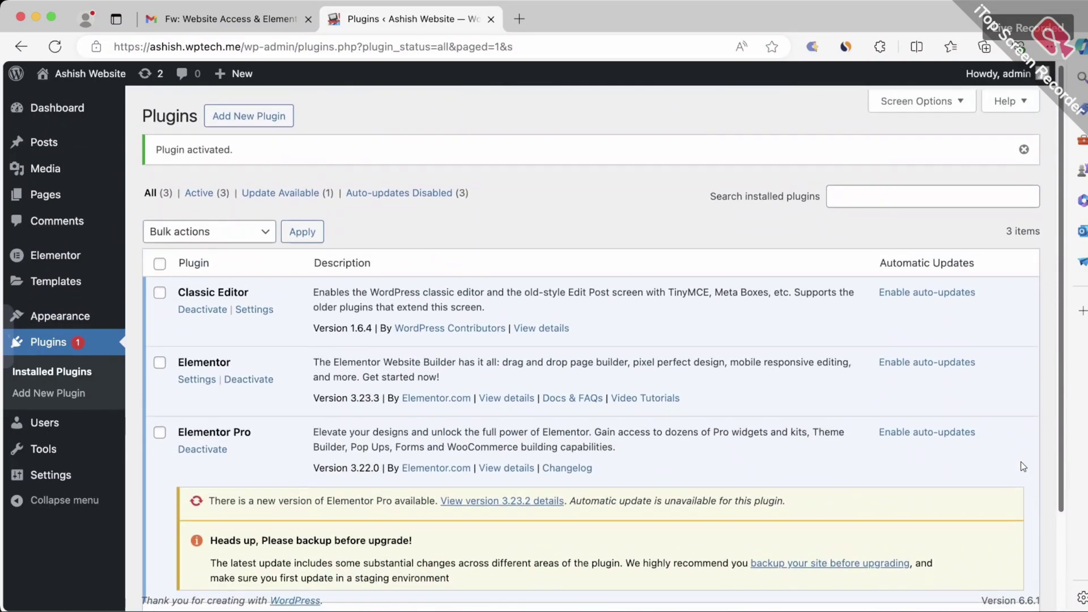
pyautogui.scroll(-5, 1023, 467)
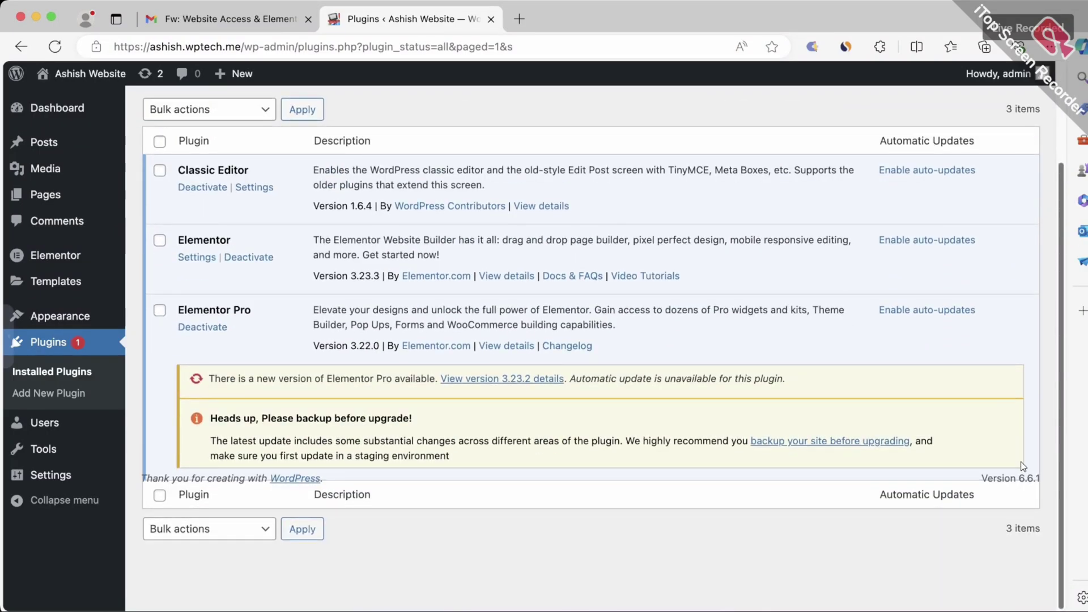
pyautogui.tripleClick(1022, 467)
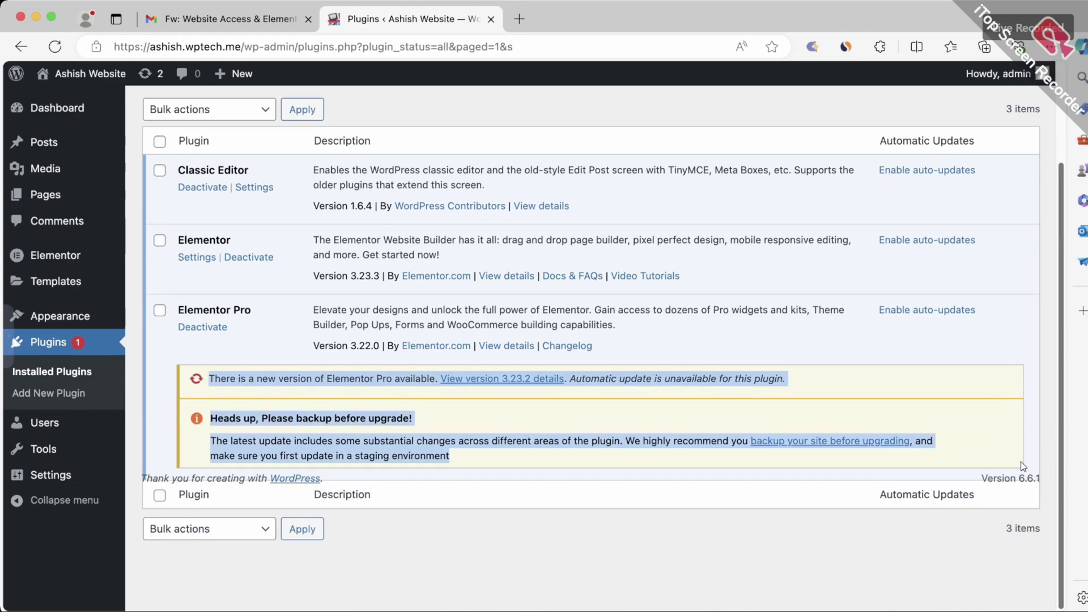
pyautogui.scroll(5, 1022, 466)
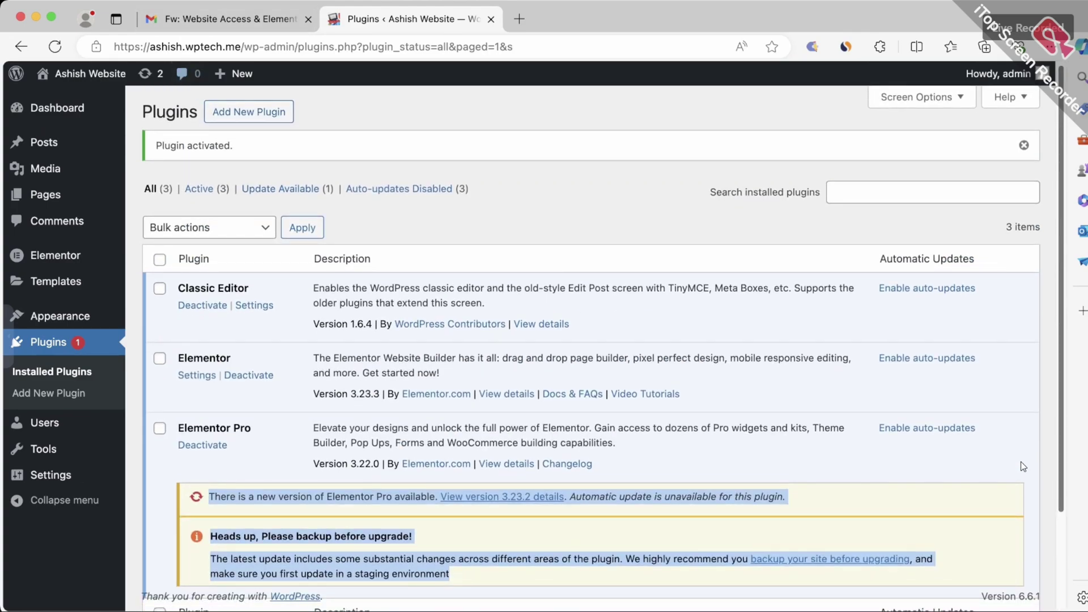
pyautogui.moveTo(60, 316)
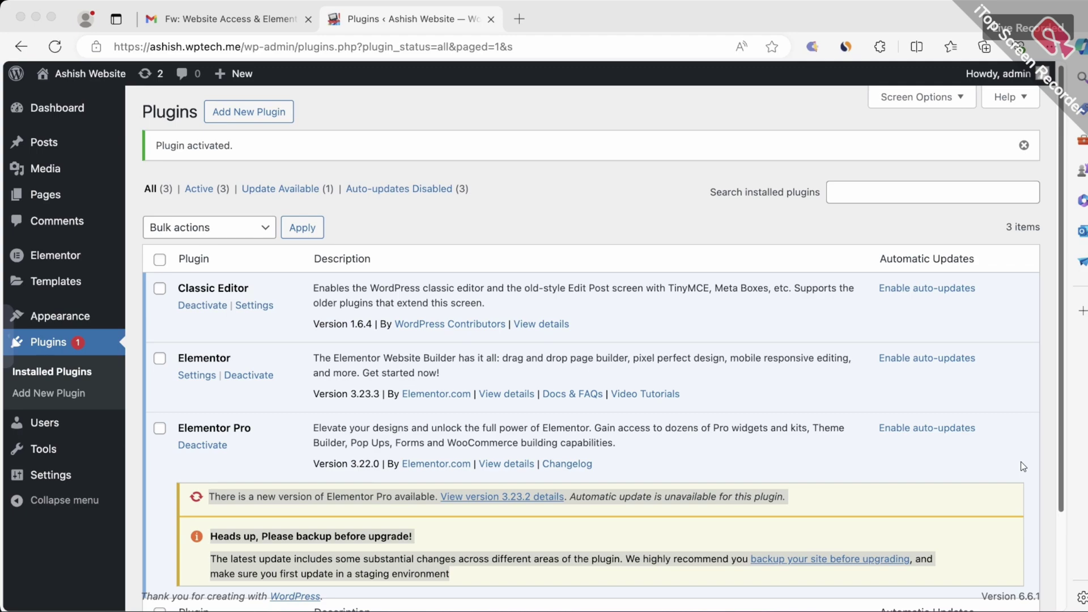
pyautogui.scroll(-1, 1023, 466)
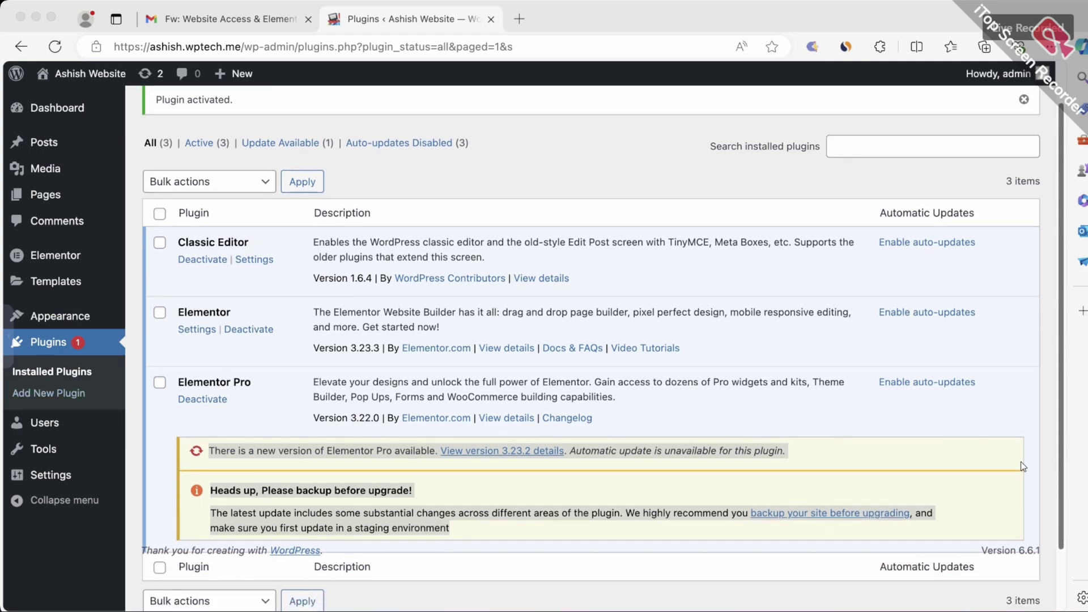
pyautogui.click(1023, 467)
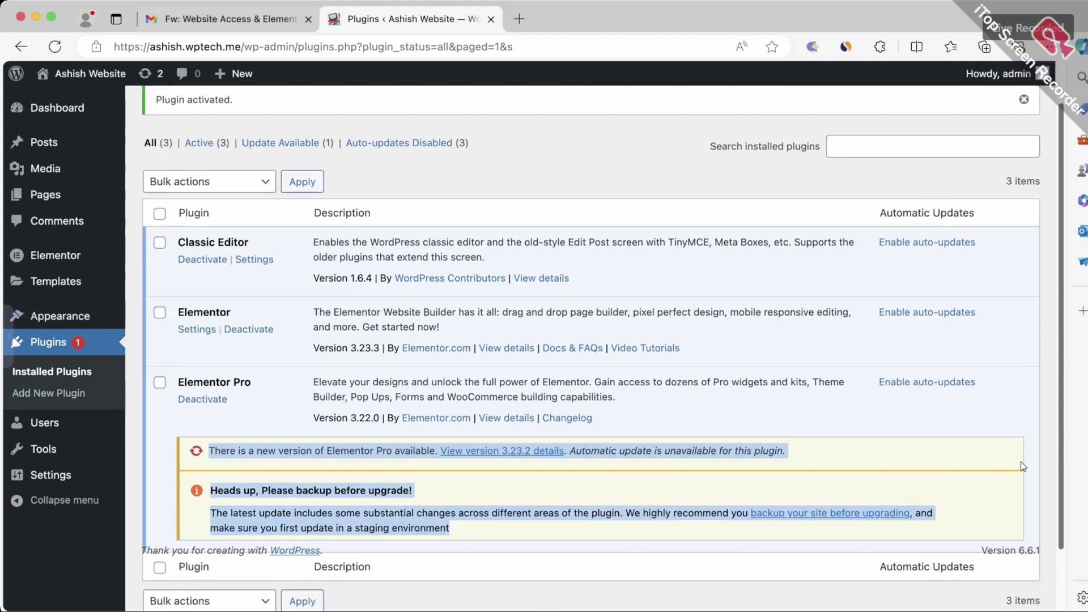
# - Visit the site's public home page, look through its content and return to the WordPress dashboard
pyautogui.moveTo(82, 75)
pyautogui.click(57, 100)
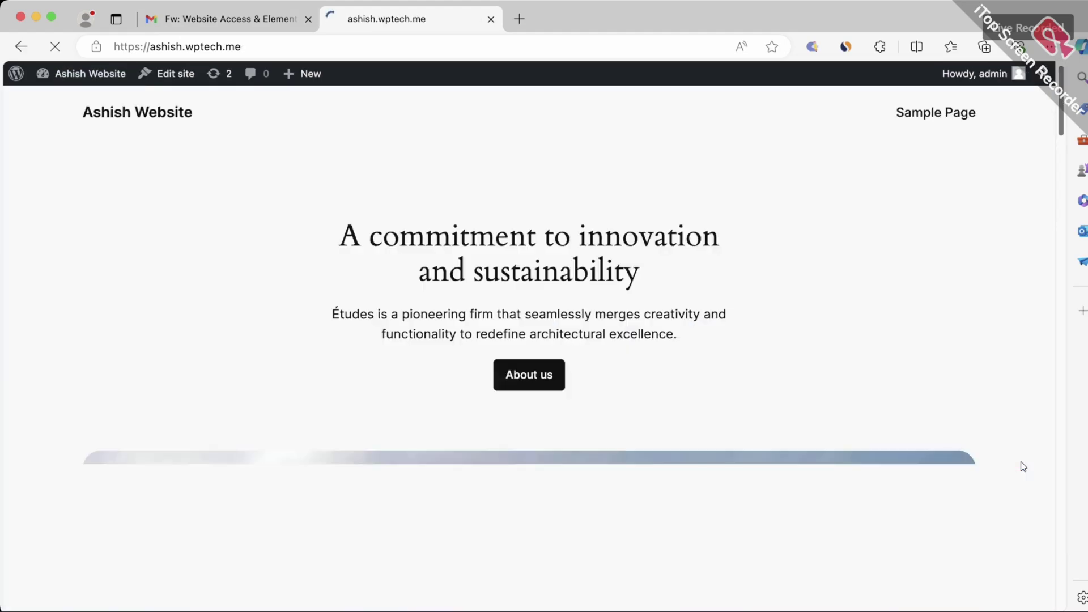
pyautogui.scroll(-6, 1023, 466)
pyautogui.scroll(6, 1023, 467)
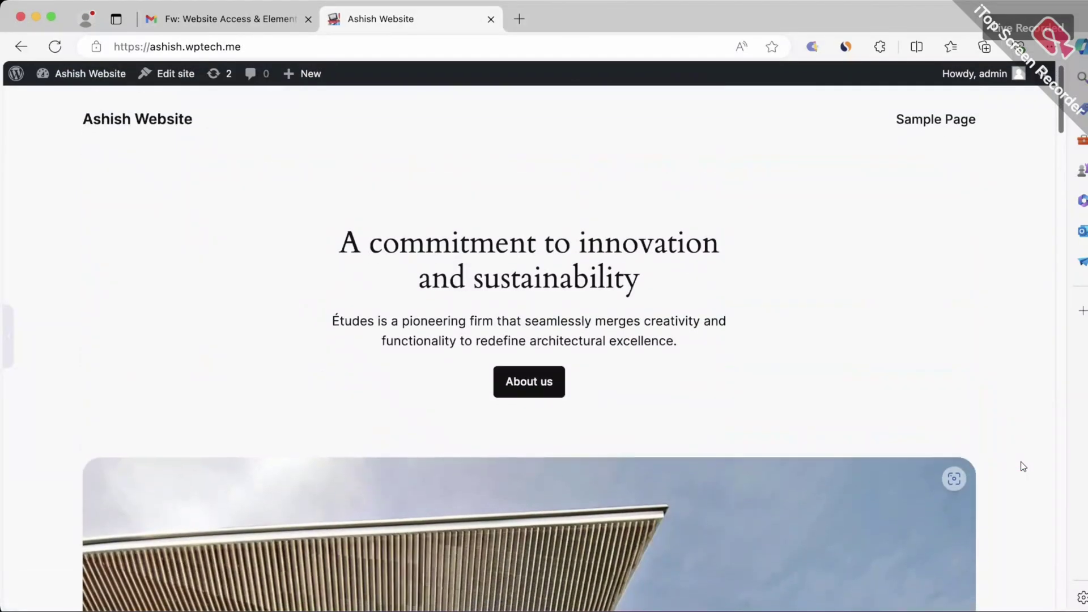
pyautogui.scroll(-10, 1022, 466)
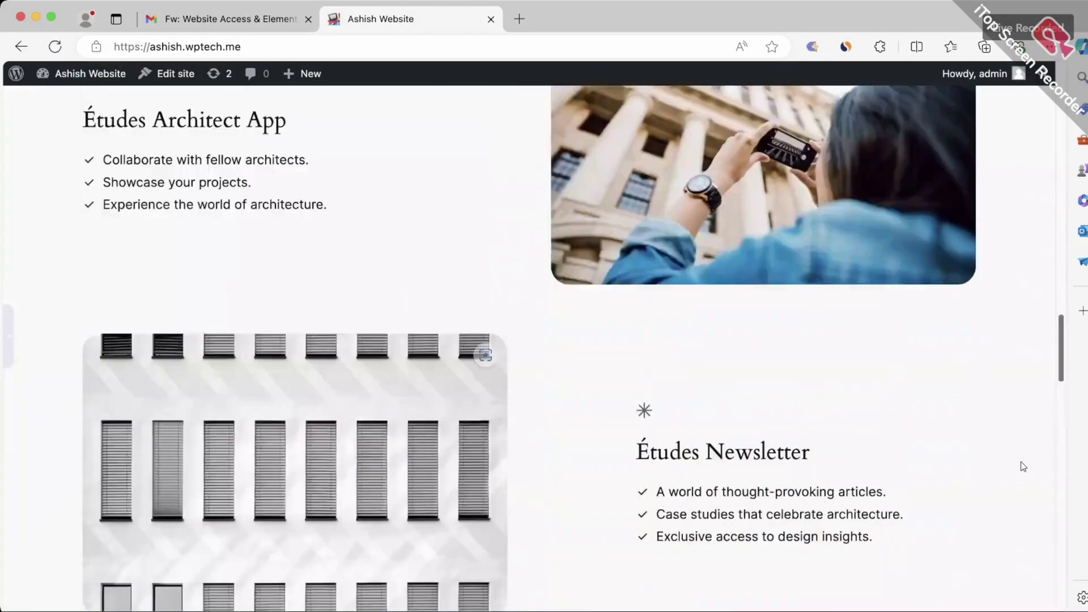
pyautogui.scroll(8, 1023, 466)
pyautogui.scroll(5, 1023, 466)
pyautogui.moveTo(81, 73)
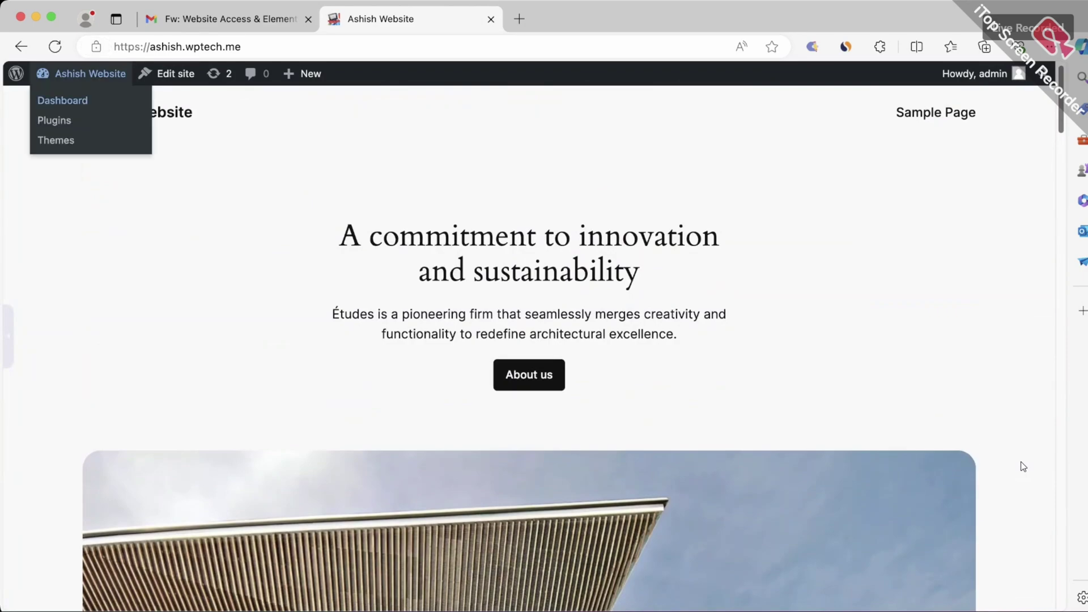
pyautogui.click(63, 100)
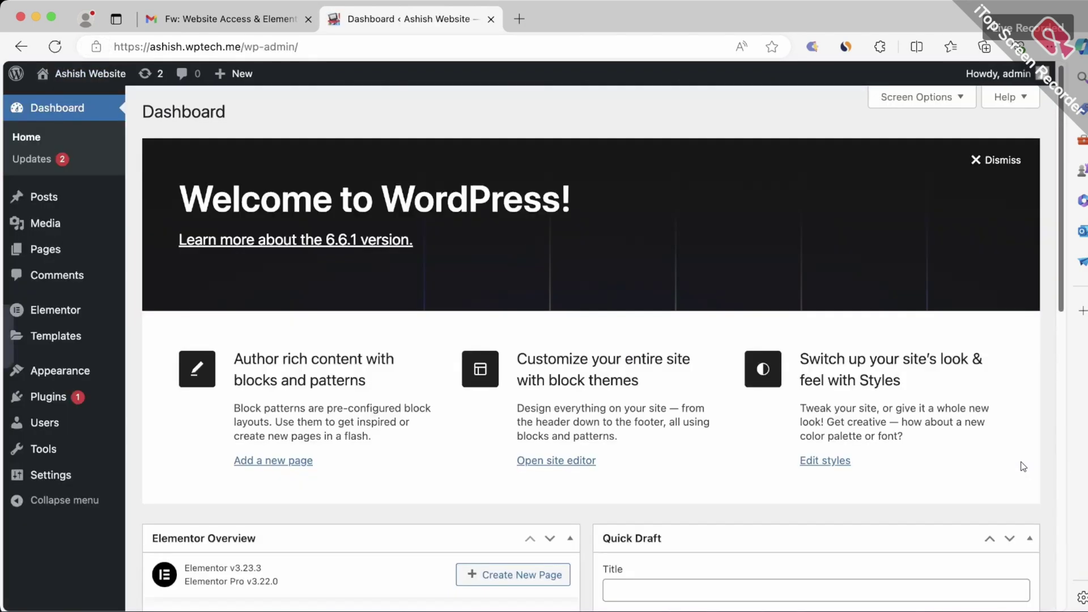
pyautogui.moveTo(60, 370)
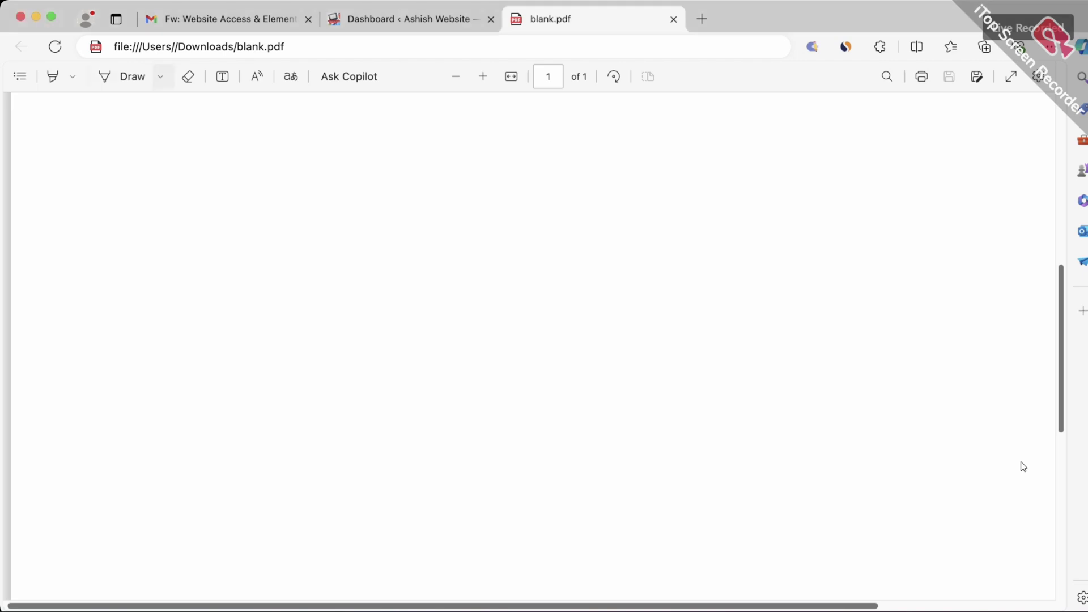
# - Set the drawing pen in blank.pdf to red at the thinnest stroke and erase the handwritten trial letter "E"
pyautogui.click(160, 77)
pyautogui.click(206, 166)
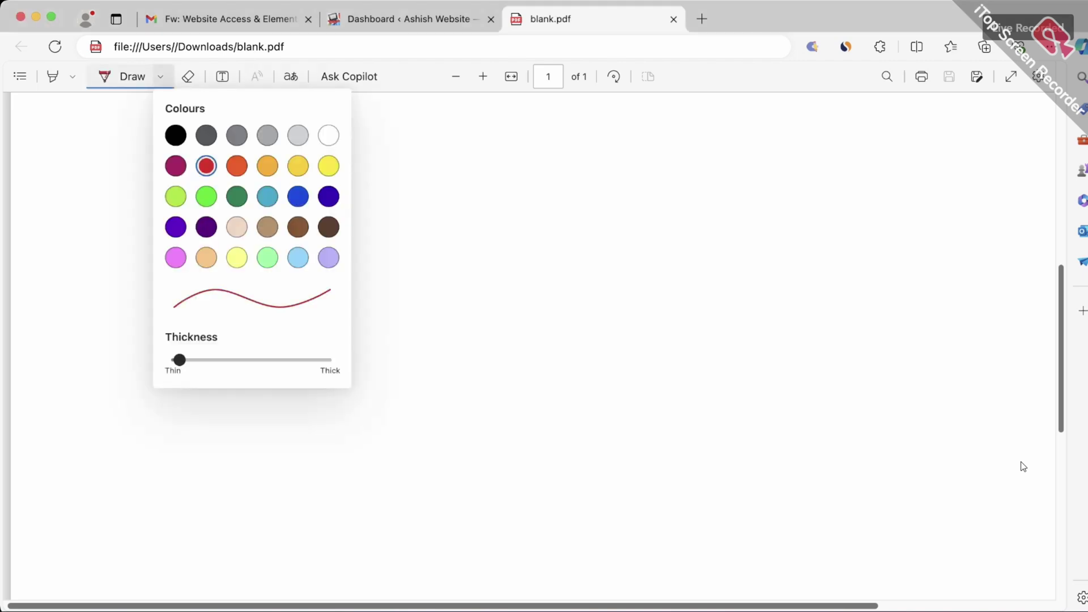
pyautogui.moveTo(179, 359); pyautogui.dragTo(186, 360)
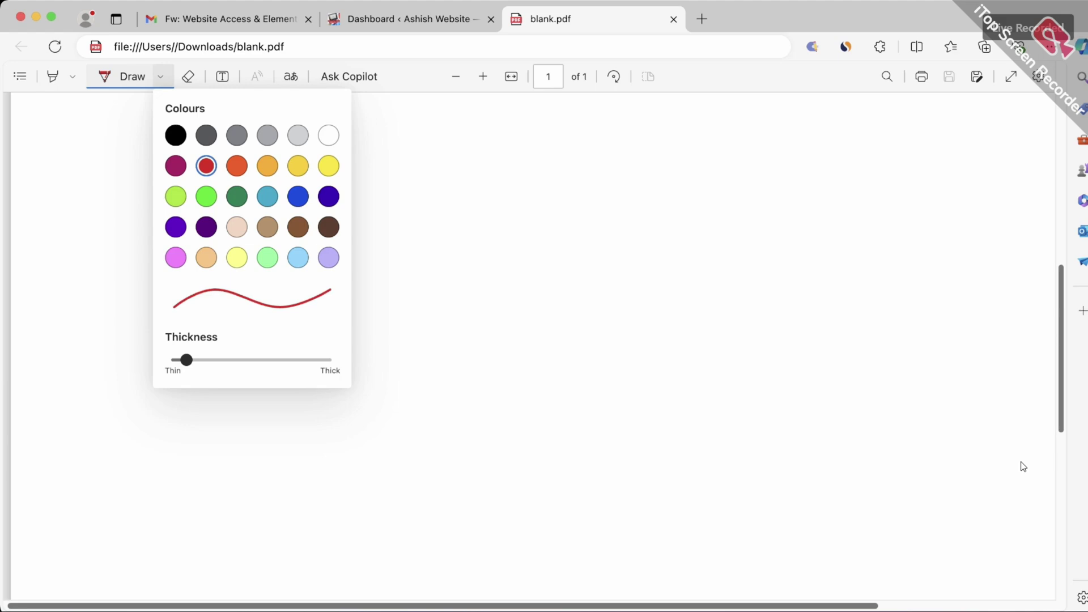
pyautogui.moveTo(478, 120)
pyautogui.mouseDown()
pyautogui.moveTo(466, 124)
pyautogui.moveTo(479, 143)
pyautogui.mouseUp()
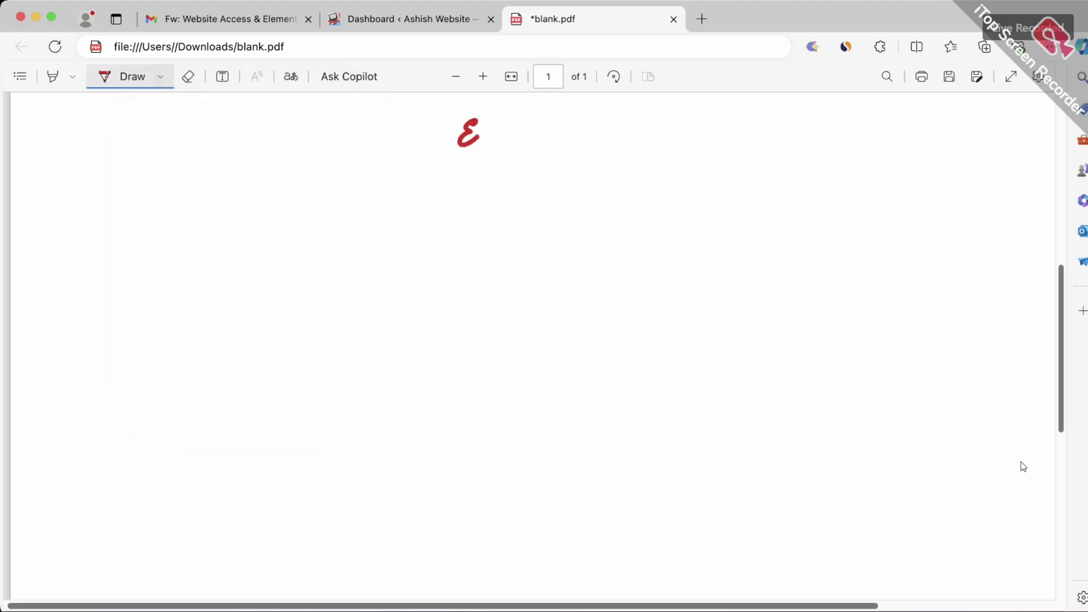
pyautogui.click(160, 76)
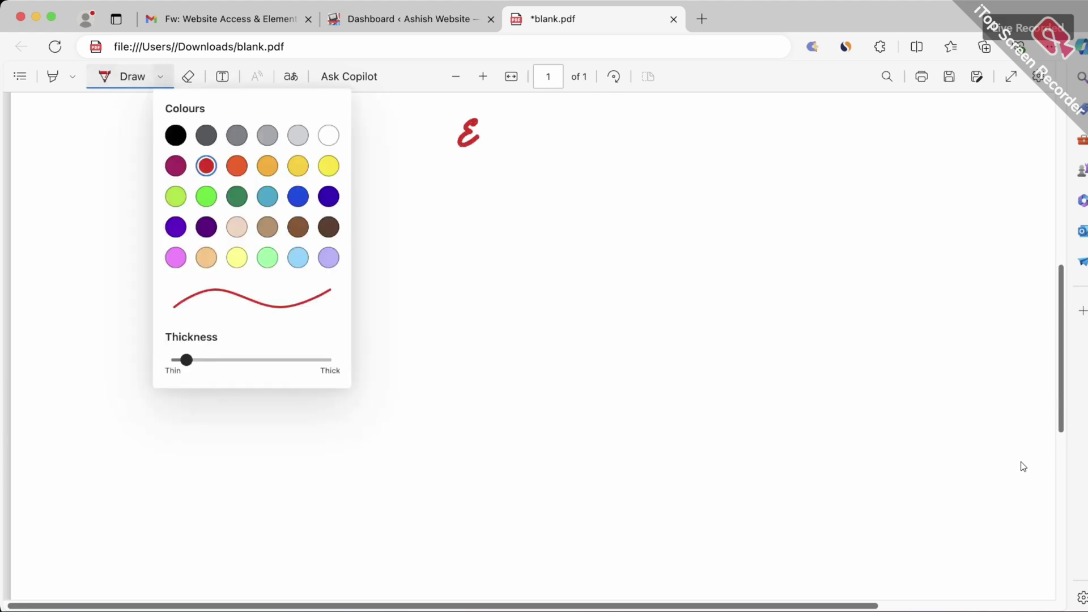
pyautogui.moveTo(186, 359); pyautogui.dragTo(173, 360)
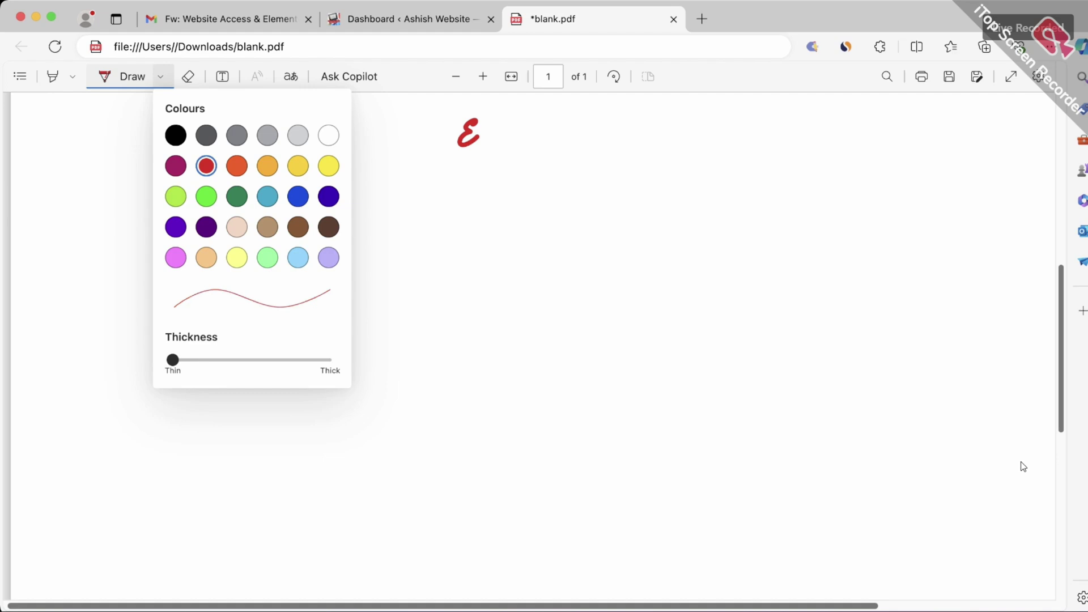
pyautogui.click(188, 76)
pyautogui.click(468, 133)
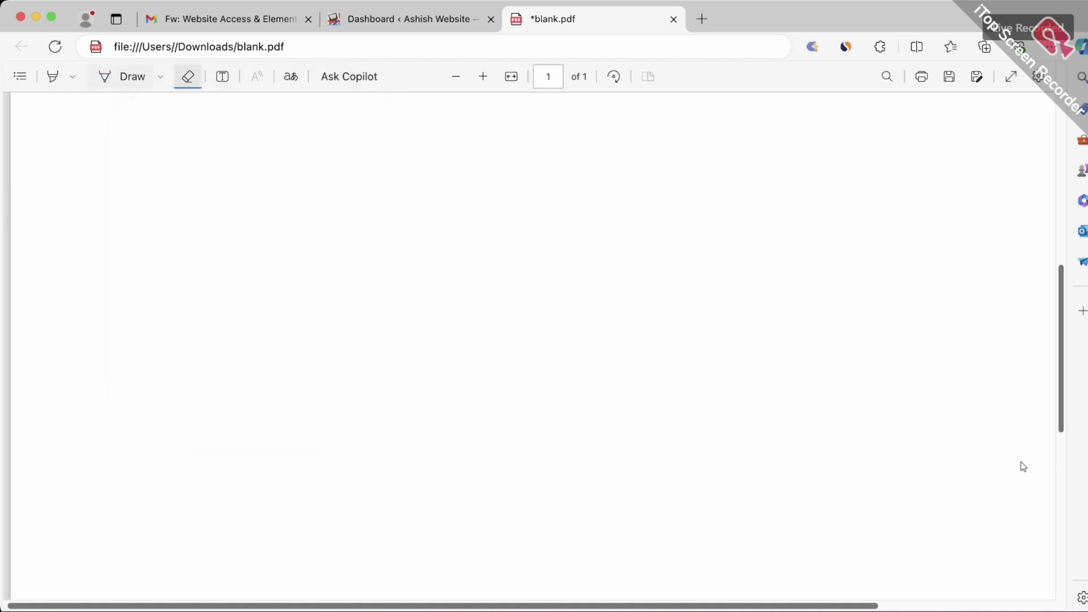
# - Handwrite an underlined "Elementor" heading on the blank page with a branch arrow leading to "Astra" below it
pyautogui.click(125, 76)
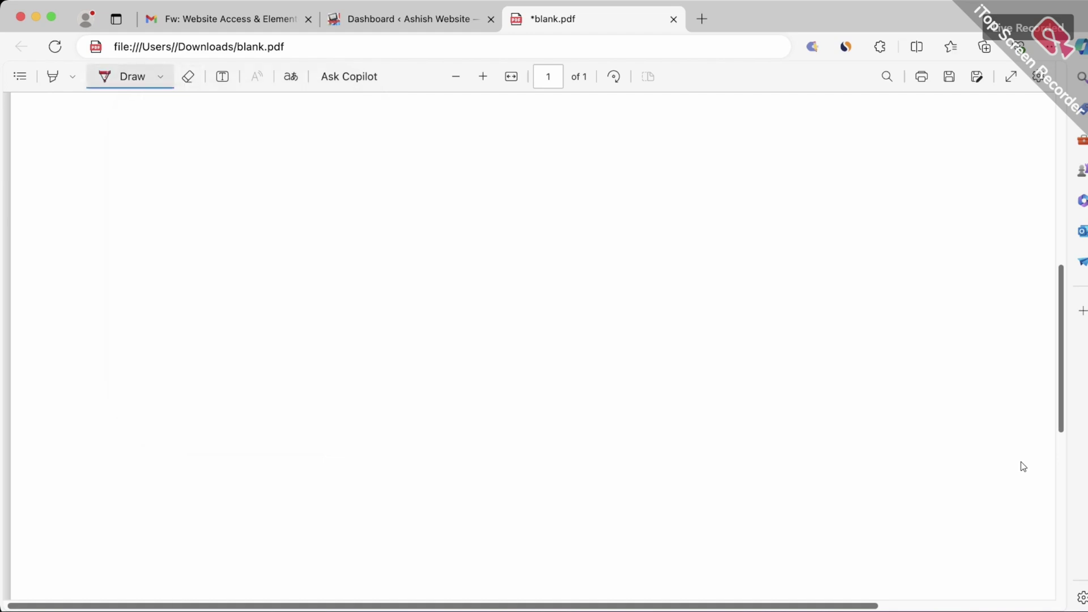
pyautogui.moveTo(265, 134)
pyautogui.mouseDown()
pyautogui.moveTo(266, 152)
pyautogui.moveTo(281, 136)
pyautogui.moveTo(283, 148)
pyautogui.moveTo(298, 132)
pyautogui.moveTo(376, 112)
pyautogui.mouseUp()
pyautogui.moveTo(258, 188); pyautogui.dragTo(388, 143)
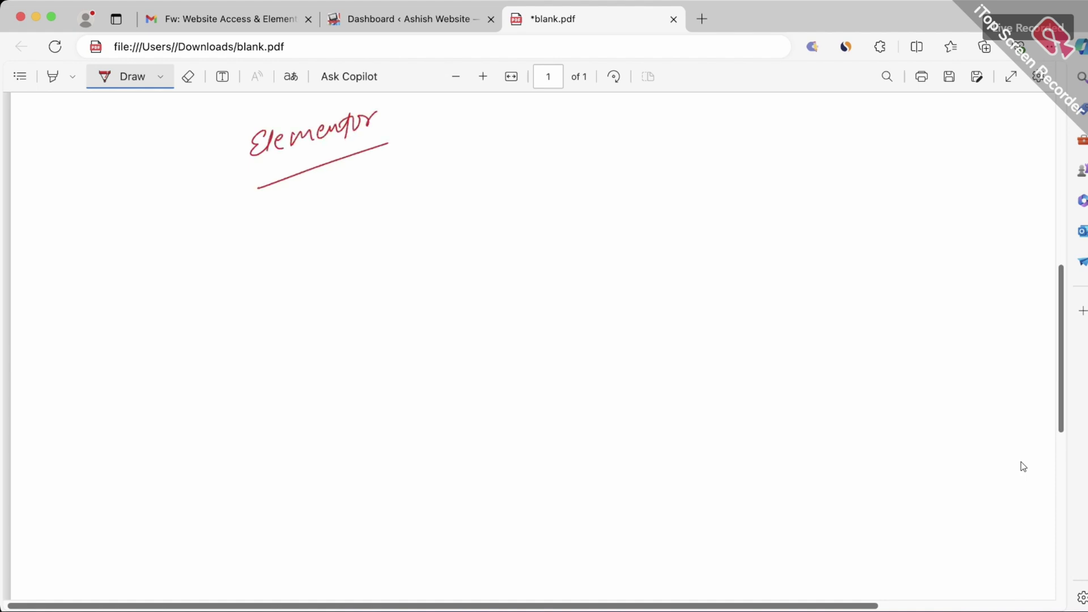
pyautogui.moveTo(326, 202)
pyautogui.mouseDown()
pyautogui.moveTo(366, 224)
pyautogui.moveTo(357, 231)
pyautogui.moveTo(401, 227)
pyautogui.moveTo(402, 216)
pyautogui.mouseUp()
pyautogui.moveTo(415, 205)
pyautogui.mouseDown()
pyautogui.moveTo(405, 225)
pyautogui.moveTo(425, 221)
pyautogui.mouseUp()
pyautogui.moveTo(417, 210)
pyautogui.mouseDown()
pyautogui.moveTo(451, 201)
pyautogui.moveTo(464, 210)
pyautogui.mouseUp()
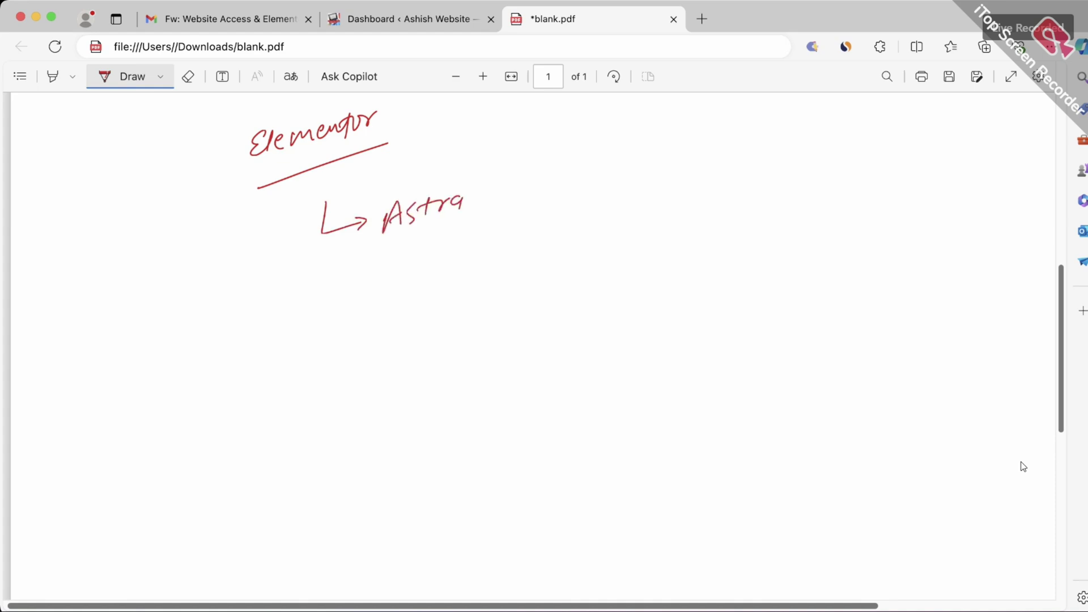
# - Extend the branch with a second arrow to "Hello Elementor" and underline both theme names
pyautogui.moveTo(321, 234)
pyautogui.mouseDown()
pyautogui.moveTo(319, 285)
pyautogui.moveTo(368, 275)
pyautogui.mouseUp()
pyautogui.moveTo(368, 276)
pyautogui.mouseDown()
pyautogui.moveTo(360, 285)
pyautogui.moveTo(388, 283)
pyautogui.mouseUp()
pyautogui.moveTo(390, 271)
pyautogui.mouseDown()
pyautogui.moveTo(404, 261)
pyautogui.moveTo(399, 281)
pyautogui.mouseUp()
pyautogui.moveTo(406, 267)
pyautogui.mouseDown()
pyautogui.moveTo(442, 250)
pyautogui.moveTo(487, 264)
pyautogui.moveTo(505, 234)
pyautogui.moveTo(534, 238)
pyautogui.moveTo(647, 202)
pyautogui.mouseUp()
pyautogui.moveTo(571, 264); pyautogui.dragTo(426, 306)
pyautogui.moveTo(508, 208); pyautogui.dragTo(444, 229)
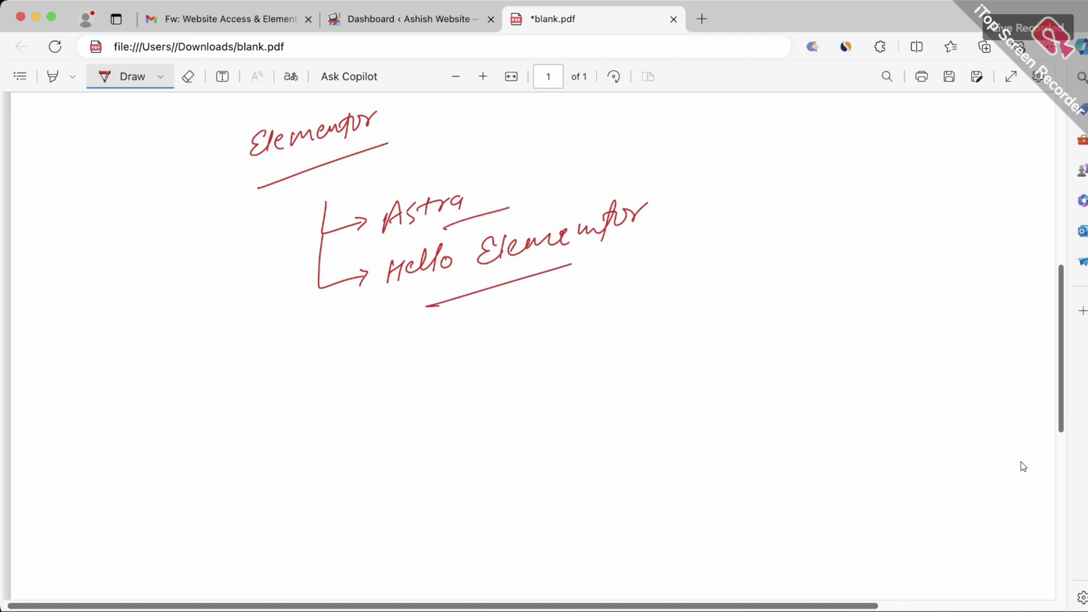
# - Handwrite "Simple Business" to the right of the theme names and underline "Business"
pyautogui.moveTo(815, 192); pyautogui.dragTo(799, 221)
pyautogui.moveTo(824, 205)
pyautogui.mouseDown()
pyautogui.moveTo(826, 219)
pyautogui.moveTo(845, 209)
pyautogui.moveTo(858, 218)
pyautogui.mouseUp()
pyautogui.moveTo(867, 209)
pyautogui.mouseDown()
pyautogui.moveTo(869, 227)
pyautogui.moveTo(920, 209)
pyautogui.mouseUp()
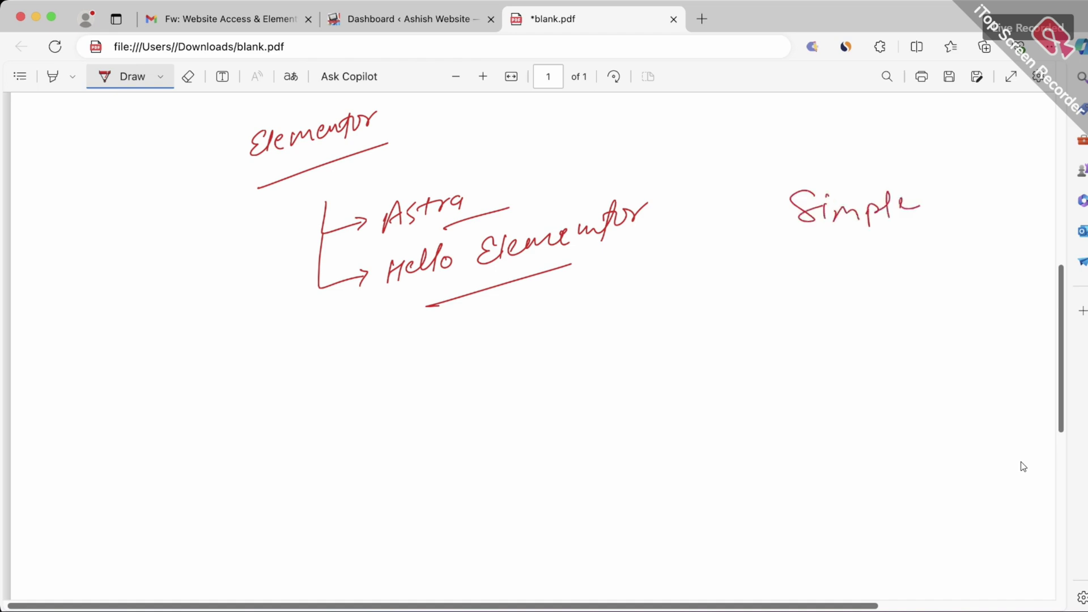
pyautogui.moveTo(829, 247); pyautogui.dragTo(828, 269)
pyautogui.moveTo(836, 244)
pyautogui.mouseDown()
pyautogui.moveTo(850, 262)
pyautogui.moveTo(894, 257)
pyautogui.moveTo(894, 235)
pyautogui.mouseUp()
pyautogui.moveTo(906, 242)
pyautogui.mouseDown()
pyautogui.moveTo(945, 237)
pyautogui.moveTo(970, 249)
pyautogui.mouseUp()
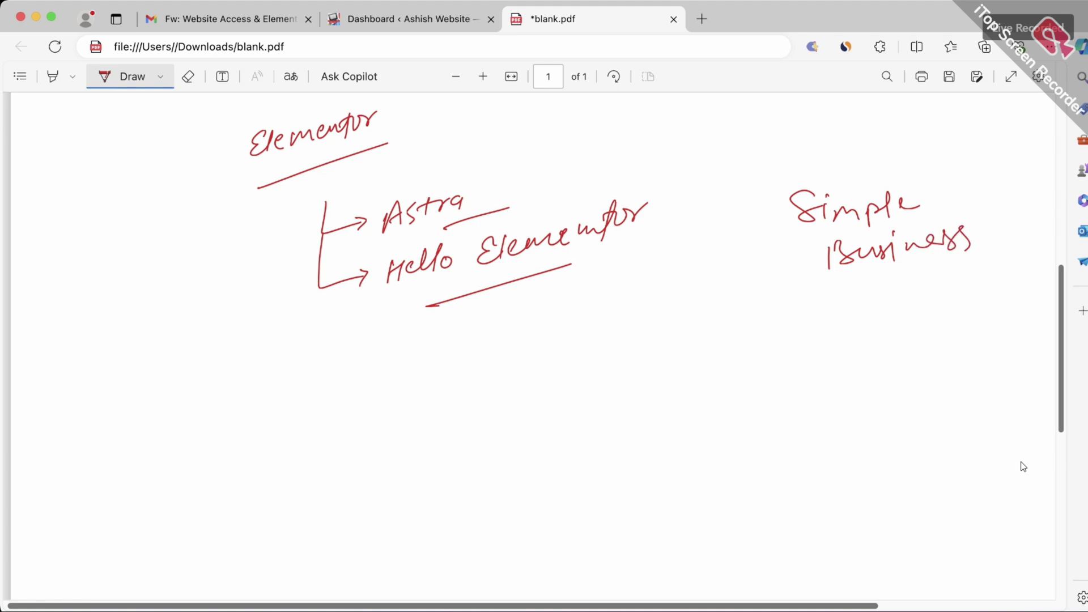
pyautogui.moveTo(903, 274); pyautogui.dragTo(970, 256)
# - Handwrite the arrowed note "Classic Editor → Plugin" below the theme branch, underlining "Editor" and "Plugin"
pyautogui.scroll(-1, 1022, 467)
pyautogui.scroll(2, 1023, 466)
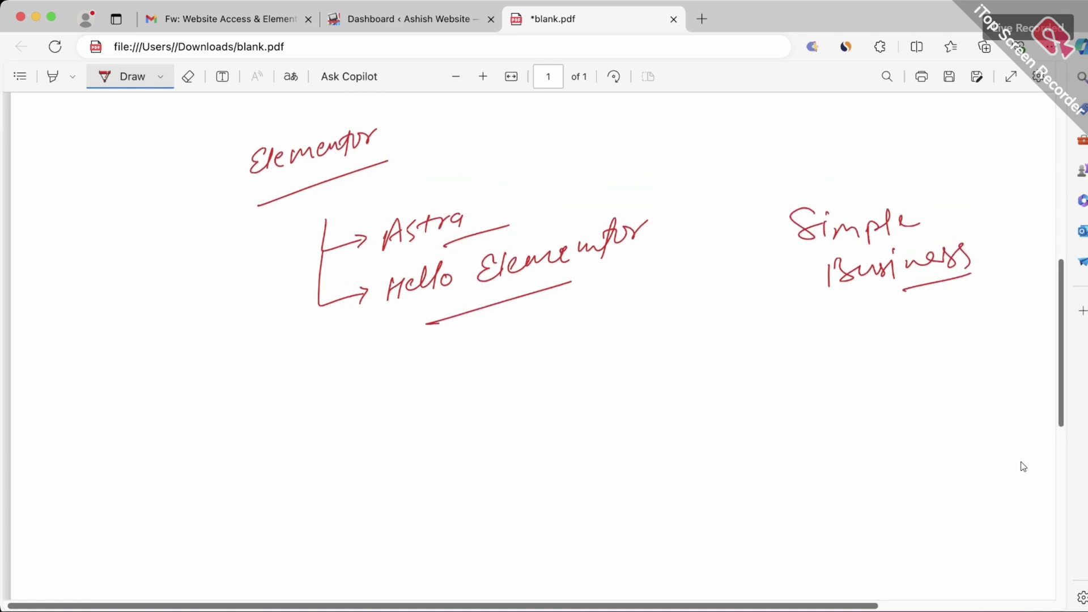
pyautogui.scroll(-5, 1023, 466)
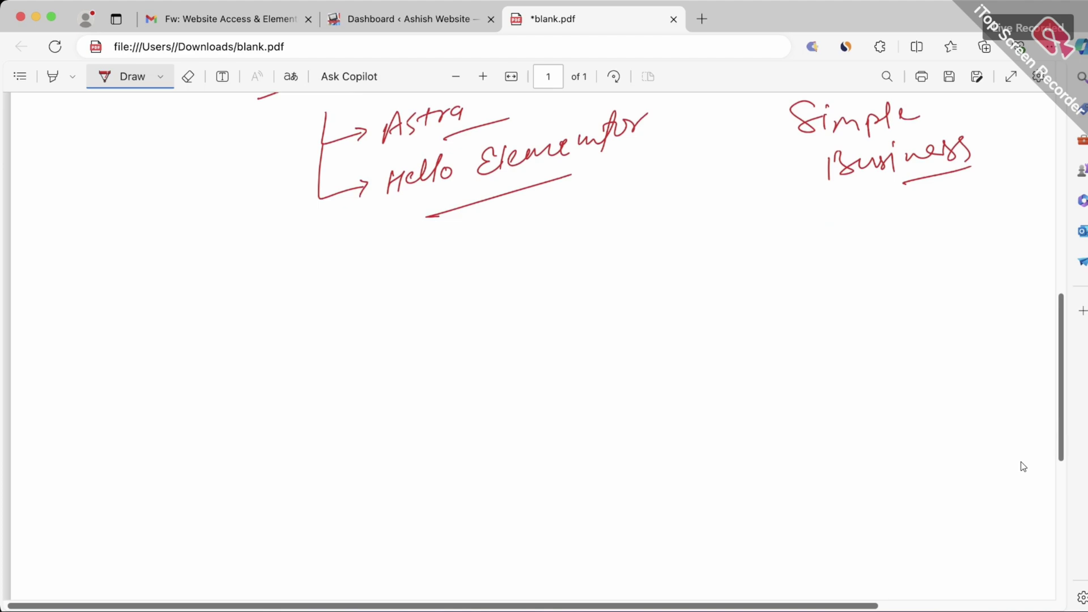
pyautogui.moveTo(71, 306); pyautogui.dragTo(92, 309)
pyautogui.scroll(4, 1022, 467)
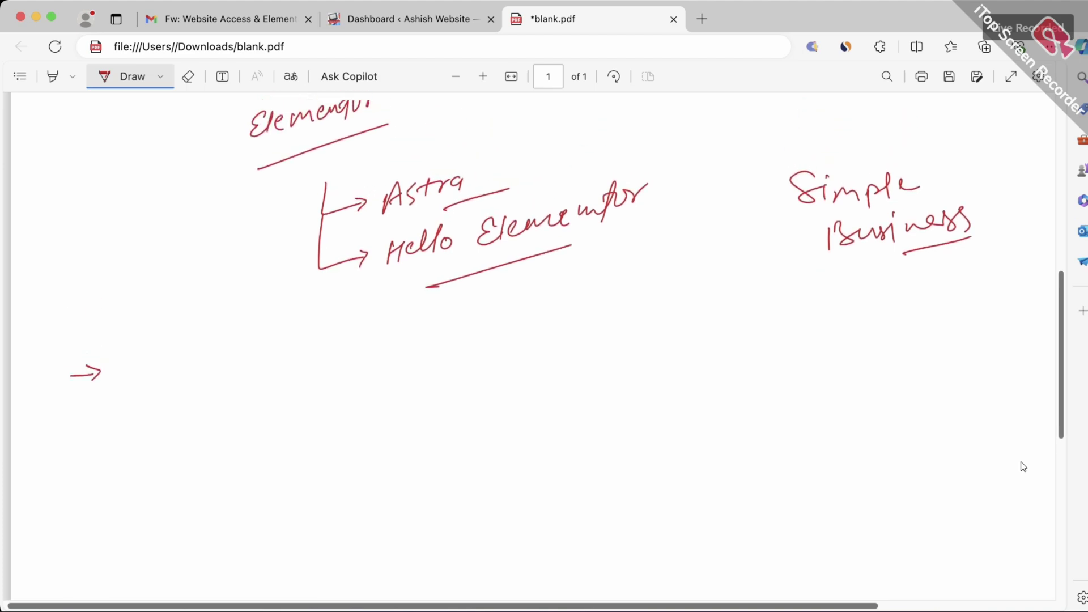
pyautogui.scroll(-1, 1023, 466)
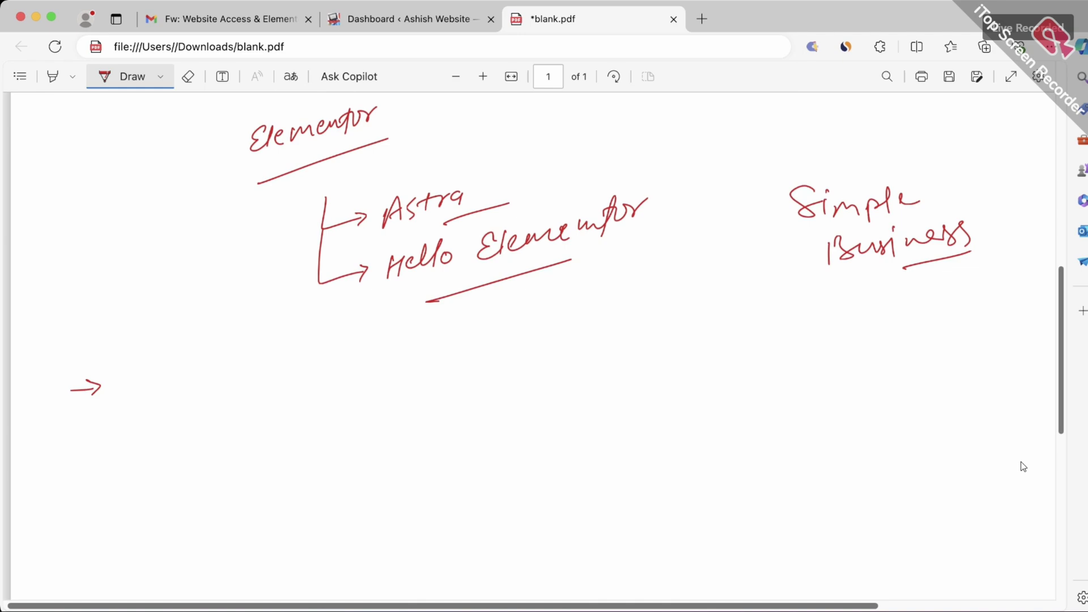
pyautogui.moveTo(133, 372)
pyautogui.mouseDown()
pyautogui.moveTo(131, 388)
pyautogui.moveTo(262, 356)
pyautogui.moveTo(260, 373)
pyautogui.moveTo(306, 347)
pyautogui.moveTo(310, 362)
pyautogui.moveTo(331, 356)
pyautogui.moveTo(329, 373)
pyautogui.moveTo(368, 353)
pyautogui.moveTo(385, 362)
pyautogui.moveTo(396, 340)
pyautogui.moveTo(421, 363)
pyautogui.moveTo(441, 356)
pyautogui.mouseUp()
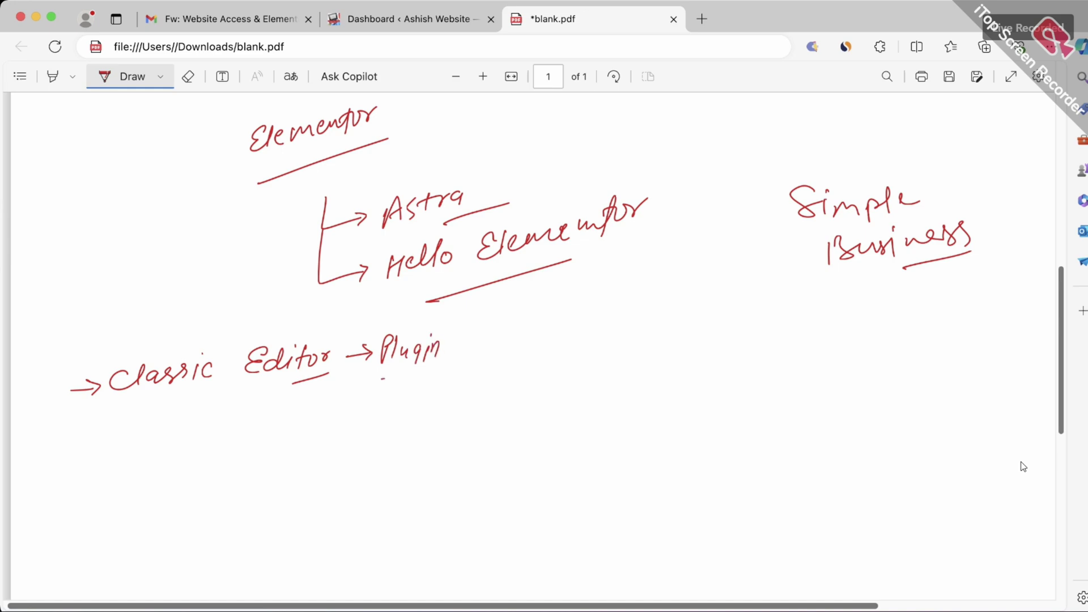
pyautogui.moveTo(380, 379)
pyautogui.mouseDown()
pyautogui.moveTo(435, 368)
pyautogui.moveTo(462, 345)
pyautogui.mouseUp()
# - Write an underlined "Elementor" below the Classic Editor note, with an arrowed "Elementor file" entry marked with a circled I
pyautogui.moveTo(101, 435)
pyautogui.mouseDown()
pyautogui.moveTo(113, 453)
pyautogui.moveTo(177, 434)
pyautogui.moveTo(179, 448)
pyautogui.mouseUp()
pyautogui.moveTo(171, 434); pyautogui.dragTo(216, 426)
pyautogui.moveTo(170, 459); pyautogui.dragTo(253, 428)
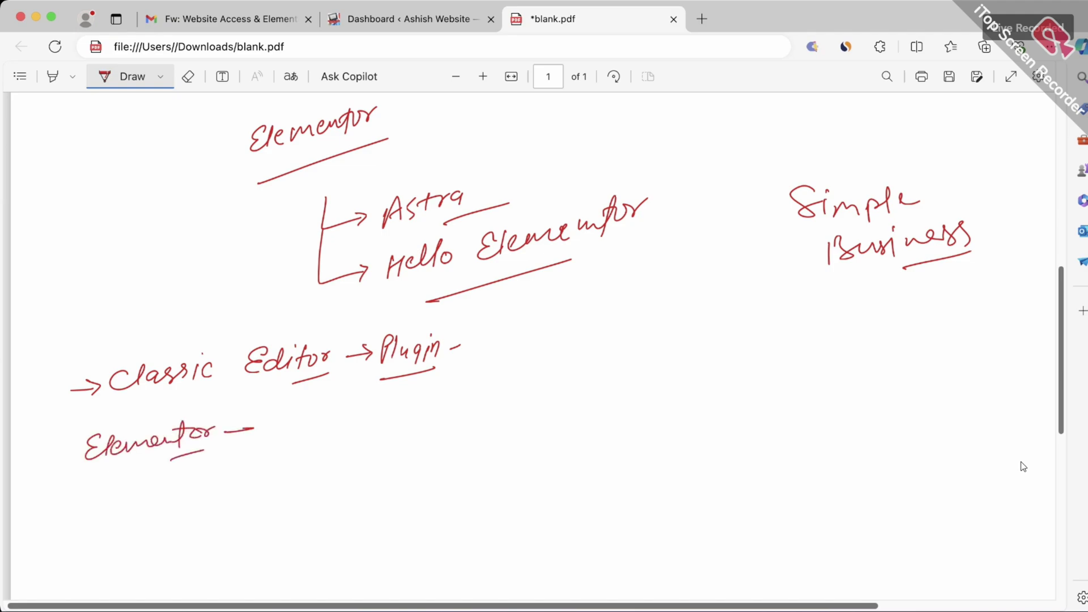
pyautogui.moveTo(117, 499); pyautogui.dragTo(144, 494)
pyautogui.moveTo(140, 486); pyautogui.dragTo(142, 500)
pyautogui.moveTo(181, 479)
pyautogui.mouseDown()
pyautogui.moveTo(189, 499)
pyautogui.moveTo(201, 480)
pyautogui.moveTo(259, 464)
pyautogui.moveTo(284, 464)
pyautogui.moveTo(301, 478)
pyautogui.mouseUp()
pyautogui.moveTo(295, 470); pyautogui.dragTo(313, 465)
pyautogui.moveTo(316, 459)
pyautogui.mouseDown()
pyautogui.moveTo(316, 474)
pyautogui.moveTo(326, 472)
pyautogui.mouseUp()
pyautogui.moveTo(331, 464); pyautogui.dragTo(377, 458)
pyautogui.moveTo(387, 466); pyautogui.dragTo(388, 443)
pyautogui.moveTo(383, 451); pyautogui.dragTo(391, 445)
# - Add an arrowed "Elementor Pro file" entry marked with a circled II, and join both file entries with a curly brace
pyautogui.moveTo(127, 538)
pyautogui.mouseDown()
pyautogui.moveTo(235, 525)
pyautogui.moveTo(284, 496)
pyautogui.moveTo(343, 510)
pyautogui.moveTo(375, 491)
pyautogui.moveTo(395, 507)
pyautogui.mouseUp()
pyautogui.moveTo(389, 491); pyautogui.dragTo(403, 487)
pyautogui.moveTo(409, 486)
pyautogui.mouseDown()
pyautogui.moveTo(410, 498)
pyautogui.moveTo(423, 473)
pyautogui.moveTo(440, 488)
pyautogui.moveTo(475, 473)
pyautogui.mouseUp()
pyautogui.moveTo(484, 467); pyautogui.dragTo(484, 482)
pyautogui.moveTo(494, 464)
pyautogui.mouseDown()
pyautogui.moveTo(496, 478)
pyautogui.moveTo(487, 453)
pyautogui.mouseUp()
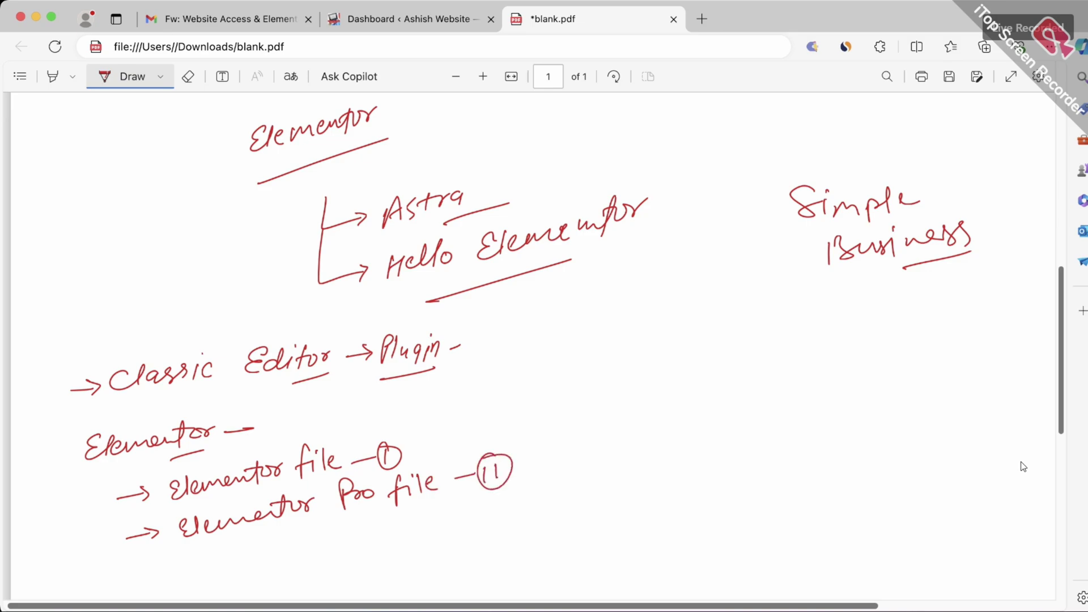
pyautogui.moveTo(99, 481)
pyautogui.mouseDown()
pyautogui.moveTo(93, 536)
pyautogui.moveTo(104, 565)
pyautogui.mouseUp()
# - Handwrite an underlined "Plugin" heading to the right of the Elementor file list, with the note "Do not Install" beneath it
pyautogui.moveTo(680, 397); pyautogui.dragTo(672, 417)
pyautogui.moveTo(681, 396)
pyautogui.mouseDown()
pyautogui.moveTo(689, 385)
pyautogui.moveTo(695, 409)
pyautogui.moveTo(734, 409)
pyautogui.mouseUp()
pyautogui.moveTo(735, 406)
pyautogui.mouseDown()
pyautogui.moveTo(741, 394)
pyautogui.moveTo(749, 404)
pyautogui.mouseUp()
pyautogui.moveTo(682, 423); pyautogui.dragTo(740, 415)
pyautogui.moveTo(668, 448); pyautogui.dragTo(707, 451)
pyautogui.moveTo(701, 437)
pyautogui.mouseDown()
pyautogui.moveTo(710, 451)
pyautogui.moveTo(767, 446)
pyautogui.moveTo(789, 424)
pyautogui.moveTo(781, 445)
pyautogui.mouseUp()
pyautogui.moveTo(777, 428)
pyautogui.mouseDown()
pyautogui.moveTo(820, 410)
pyautogui.moveTo(839, 422)
pyautogui.mouseUp()
pyautogui.moveTo(850, 414); pyautogui.dragTo(882, 403)
pyautogui.moveTo(875, 430); pyautogui.dragTo(896, 400)
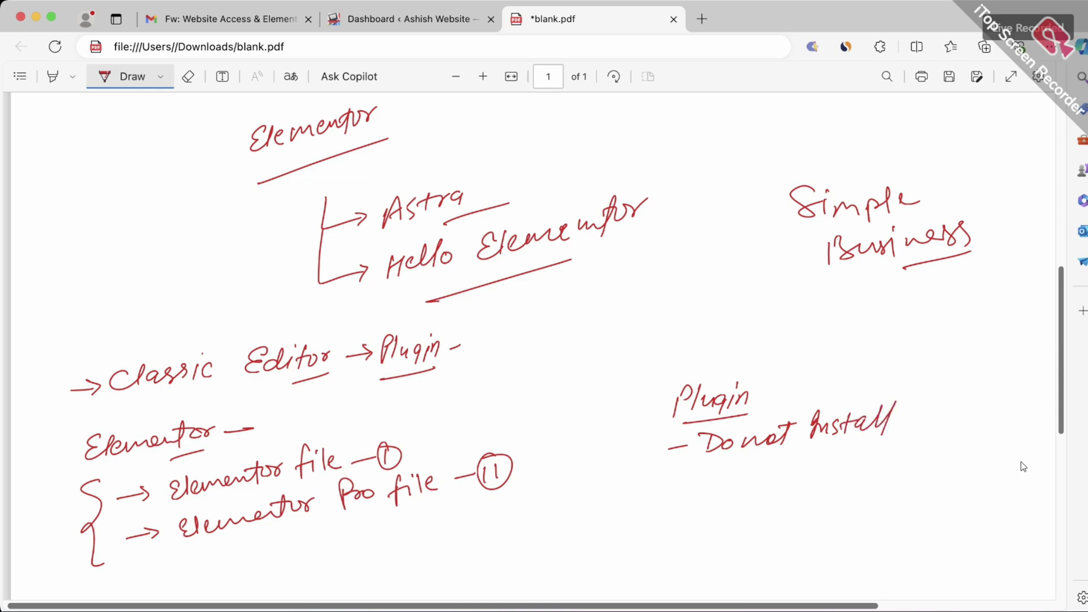
# - Underline "Do not" and "Install", and add the note of two linked shapes "→ Code Conflict" above the Plugin heading, underlining both words
pyautogui.moveTo(701, 474); pyautogui.dragTo(781, 457)
pyautogui.moveTo(814, 452); pyautogui.dragTo(885, 442)
pyautogui.moveTo(581, 351)
pyautogui.mouseDown()
pyautogui.moveTo(618, 347)
pyautogui.moveTo(580, 351)
pyautogui.mouseUp()
pyautogui.moveTo(646, 315)
pyautogui.mouseDown()
pyautogui.moveTo(644, 346)
pyautogui.moveTo(639, 335)
pyautogui.moveTo(679, 331)
pyautogui.moveTo(706, 337)
pyautogui.moveTo(698, 341)
pyautogui.moveTo(791, 335)
pyautogui.mouseUp()
pyautogui.moveTo(799, 328); pyautogui.dragTo(836, 333)
pyautogui.moveTo(828, 324); pyautogui.dragTo(856, 327)
pyautogui.moveTo(870, 316)
pyautogui.mouseDown()
pyautogui.moveTo(861, 326)
pyautogui.moveTo(878, 326)
pyautogui.mouseUp()
pyautogui.moveTo(867, 312); pyautogui.dragTo(900, 306)
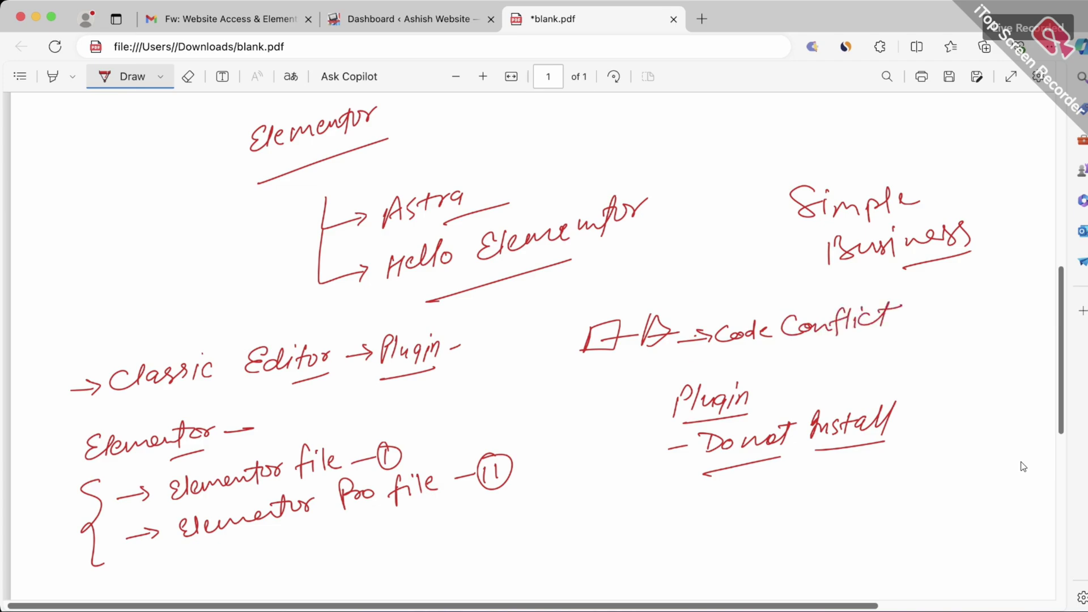
pyautogui.moveTo(694, 359); pyautogui.dragTo(766, 347)
pyautogui.moveTo(810, 344); pyautogui.dragTo(893, 338)
# - Handwrite the arrowed note "→ Ticket → Support" below "Do not Install", underlining "Ticket"
pyautogui.scroll(-3, 1024, 466)
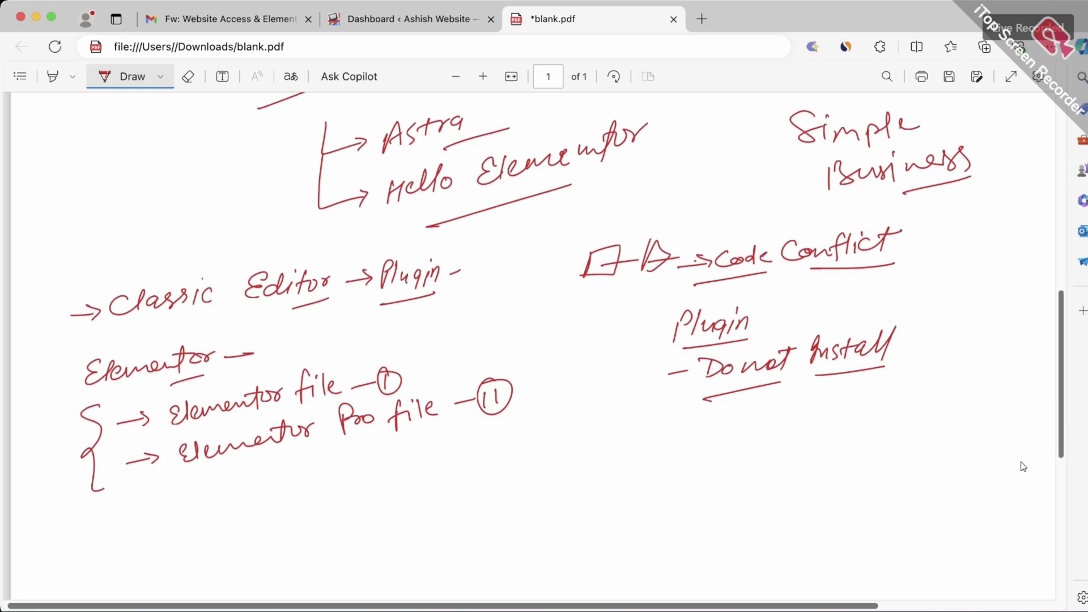
pyautogui.moveTo(681, 492); pyautogui.dragTo(735, 496)
pyautogui.moveTo(727, 477)
pyautogui.mouseDown()
pyautogui.moveTo(759, 471)
pyautogui.moveTo(748, 495)
pyautogui.moveTo(765, 494)
pyautogui.mouseUp()
pyautogui.moveTo(771, 475)
pyautogui.mouseDown()
pyautogui.moveTo(769, 494)
pyautogui.moveTo(801, 486)
pyautogui.mouseUp()
pyautogui.moveTo(811, 469)
pyautogui.mouseDown()
pyautogui.moveTo(808, 491)
pyautogui.moveTo(822, 467)
pyautogui.mouseUp()
pyautogui.moveTo(744, 510); pyautogui.dragTo(806, 499)
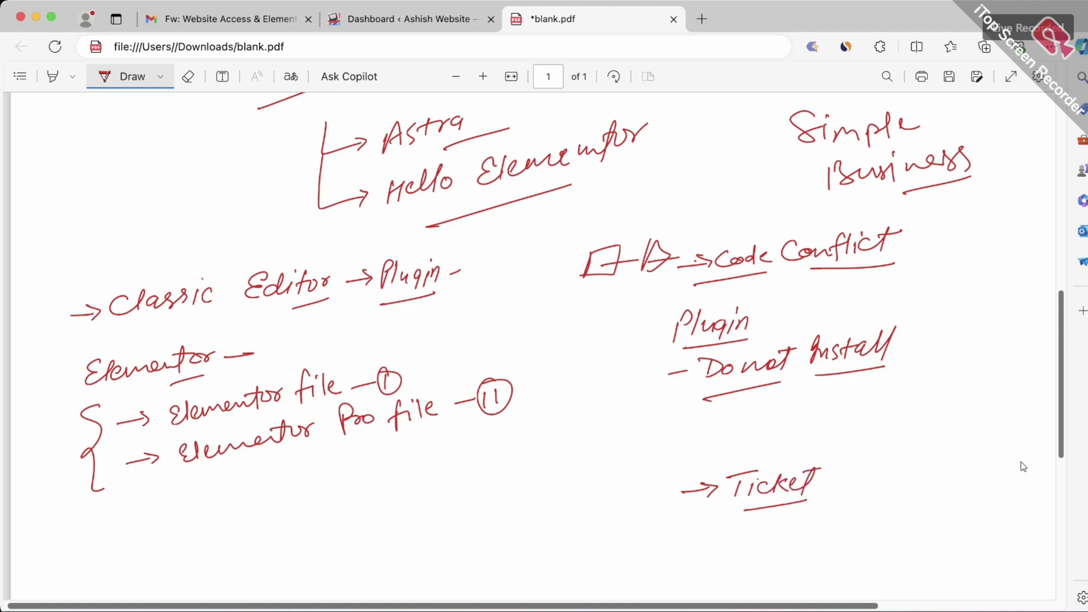
pyautogui.moveTo(826, 477); pyautogui.dragTo(853, 475)
pyautogui.moveTo(884, 466)
pyautogui.mouseDown()
pyautogui.moveTo(895, 483)
pyautogui.moveTo(918, 470)
pyautogui.mouseUp()
pyautogui.moveTo(925, 465); pyautogui.dragTo(947, 456)
pyautogui.moveTo(957, 445)
pyautogui.mouseDown()
pyautogui.moveTo(956, 460)
pyautogui.moveTo(972, 446)
pyautogui.mouseUp()
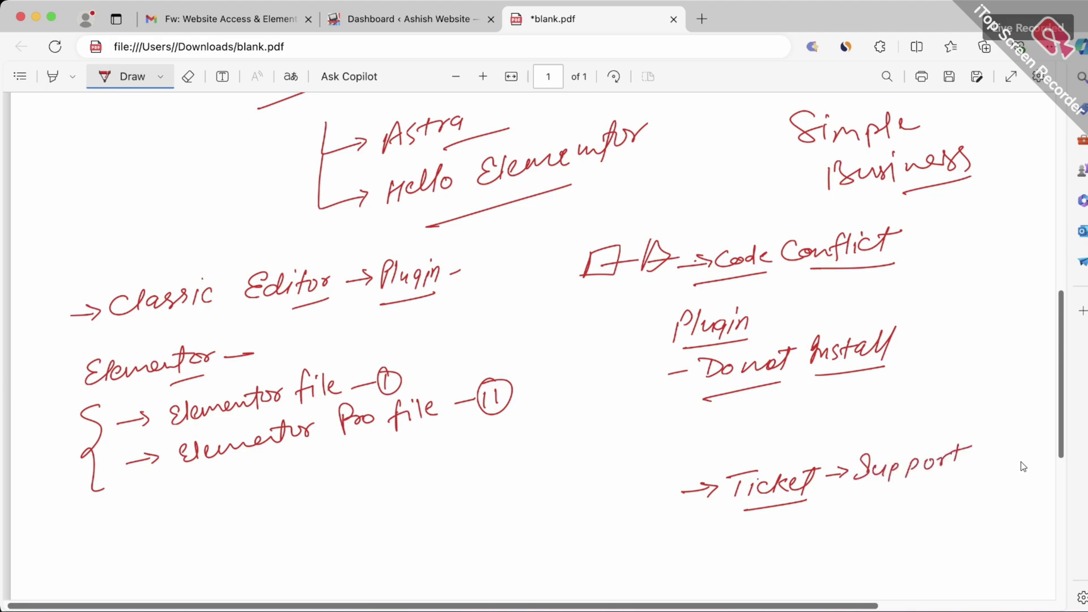
# - Draw an arrow down from "Support" to a circled "Ticket" with an arrow leading away from it
pyautogui.moveTo(912, 482); pyautogui.dragTo(907, 506)
pyautogui.moveTo(899, 500)
pyautogui.mouseDown()
pyautogui.moveTo(917, 498)
pyautogui.moveTo(867, 536)
pyautogui.moveTo(882, 508)
pyautogui.mouseUp()
pyautogui.moveTo(882, 522)
pyautogui.mouseDown()
pyautogui.moveTo(880, 531)
pyautogui.moveTo(899, 536)
pyautogui.mouseUp()
pyautogui.moveTo(911, 519)
pyautogui.mouseDown()
pyautogui.moveTo(918, 532)
pyautogui.moveTo(942, 519)
pyautogui.moveTo(936, 536)
pyautogui.mouseUp()
pyautogui.moveTo(932, 514)
pyautogui.mouseDown()
pyautogui.moveTo(960, 498)
pyautogui.moveTo(996, 510)
pyautogui.mouseUp()
pyautogui.moveTo(986, 504)
pyautogui.mouseDown()
pyautogui.moveTo(997, 510)
pyautogui.moveTo(988, 516)
pyautogui.mouseUp()
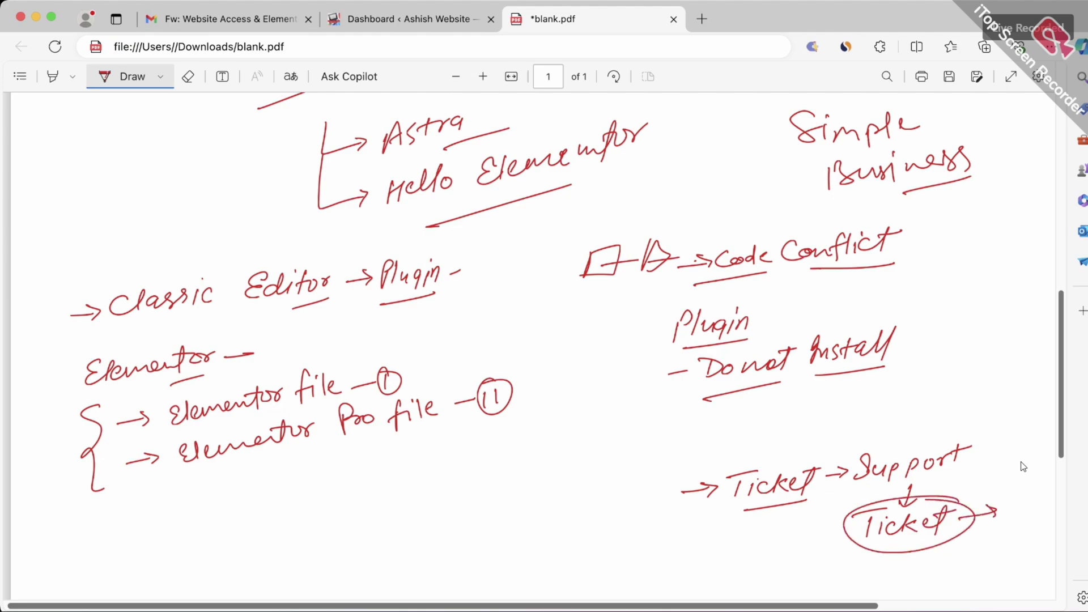
# - Write "Domain" and "userid & Password" below the circled Ticket, underline "Password", and enclose the ticket notes with a curly brace
pyautogui.scroll(-3, 1023, 466)
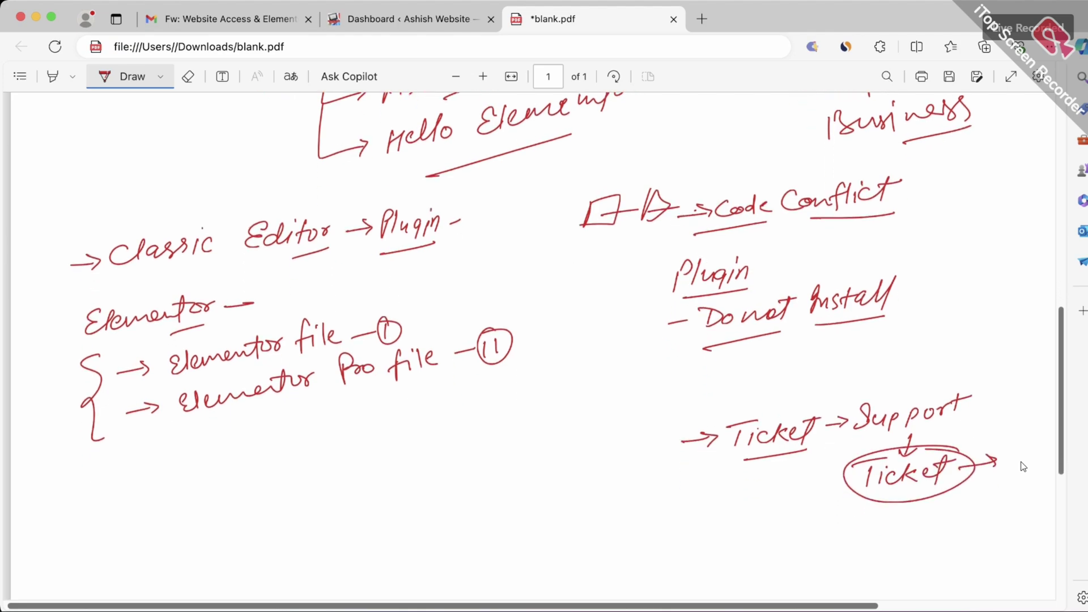
pyautogui.moveTo(795, 512)
pyautogui.mouseDown()
pyautogui.moveTo(806, 531)
pyautogui.moveTo(901, 512)
pyautogui.mouseUp()
pyautogui.moveTo(763, 560); pyautogui.dragTo(785, 558)
pyautogui.moveTo(794, 550)
pyautogui.mouseDown()
pyautogui.moveTo(809, 561)
pyautogui.moveTo(852, 548)
pyautogui.moveTo(858, 559)
pyautogui.moveTo(926, 551)
pyautogui.mouseUp()
pyautogui.moveTo(923, 527)
pyautogui.mouseDown()
pyautogui.moveTo(933, 526)
pyautogui.moveTo(929, 539)
pyautogui.mouseUp()
pyautogui.moveTo(941, 539); pyautogui.dragTo(949, 546)
pyautogui.moveTo(968, 530)
pyautogui.mouseDown()
pyautogui.moveTo(962, 545)
pyautogui.moveTo(995, 536)
pyautogui.mouseUp()
pyautogui.moveTo(995, 537); pyautogui.dragTo(1014, 533)
pyautogui.moveTo(1014, 535)
pyautogui.mouseDown()
pyautogui.moveTo(1023, 527)
pyautogui.moveTo(1026, 539)
pyautogui.mouseUp()
pyautogui.moveTo(1036, 516); pyautogui.dragTo(1031, 546)
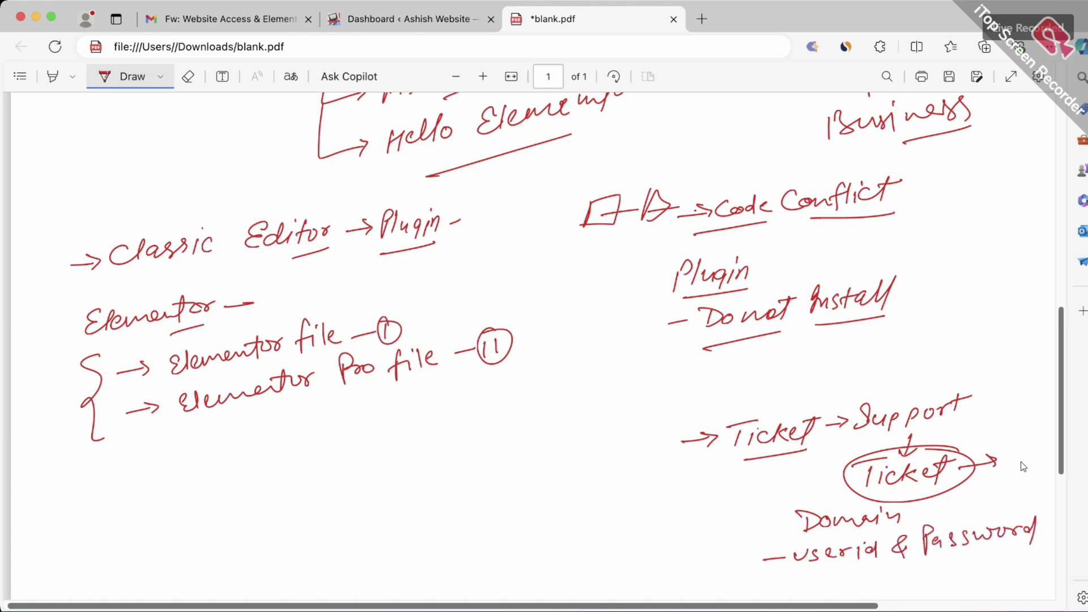
pyautogui.moveTo(938, 562); pyautogui.dragTo(1053, 547)
pyautogui.moveTo(680, 439)
pyautogui.mouseDown()
pyautogui.moveTo(662, 423)
pyautogui.moveTo(668, 544)
pyautogui.moveTo(690, 580)
pyautogui.mouseUp()
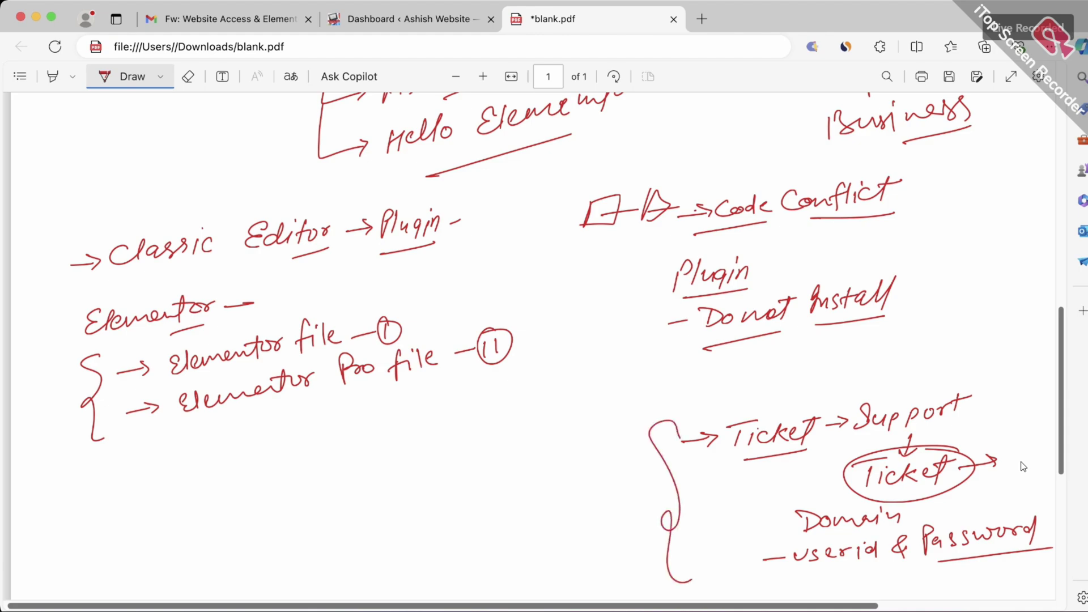
# - Switch from the PDF notes back to the WordPress dashboard
pyautogui.scroll(2, 1023, 466)
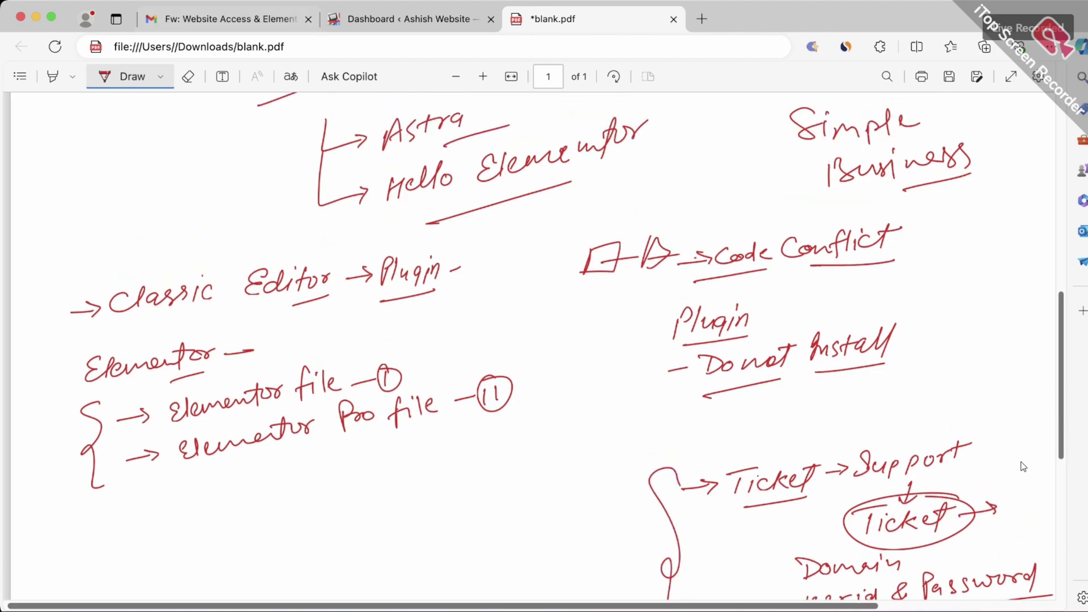
pyautogui.hotkey('ctrl', 'shift', 'Tab')
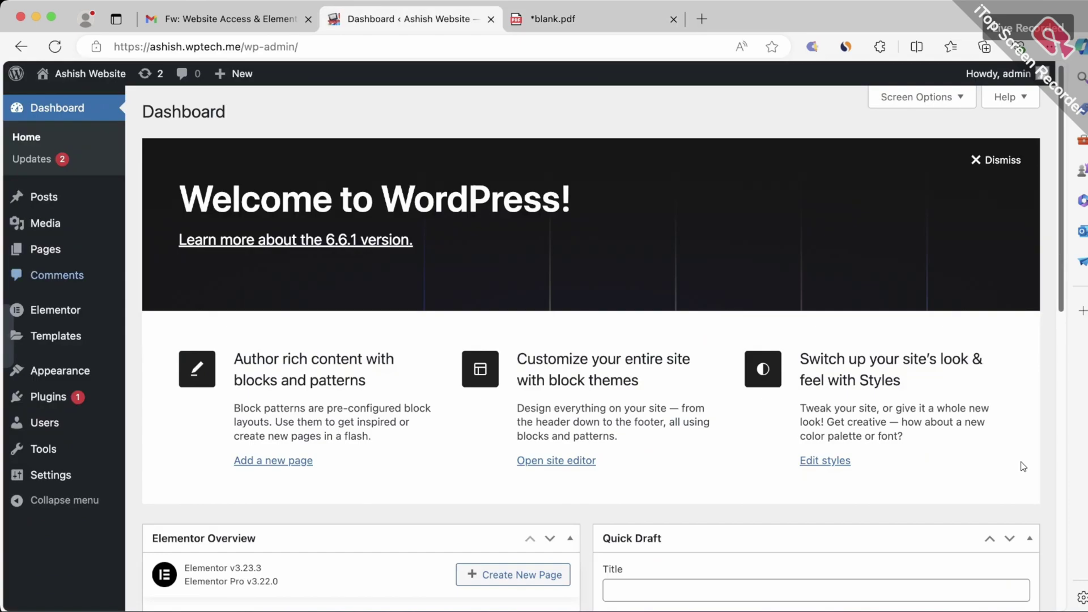
pyautogui.click(7, 336)
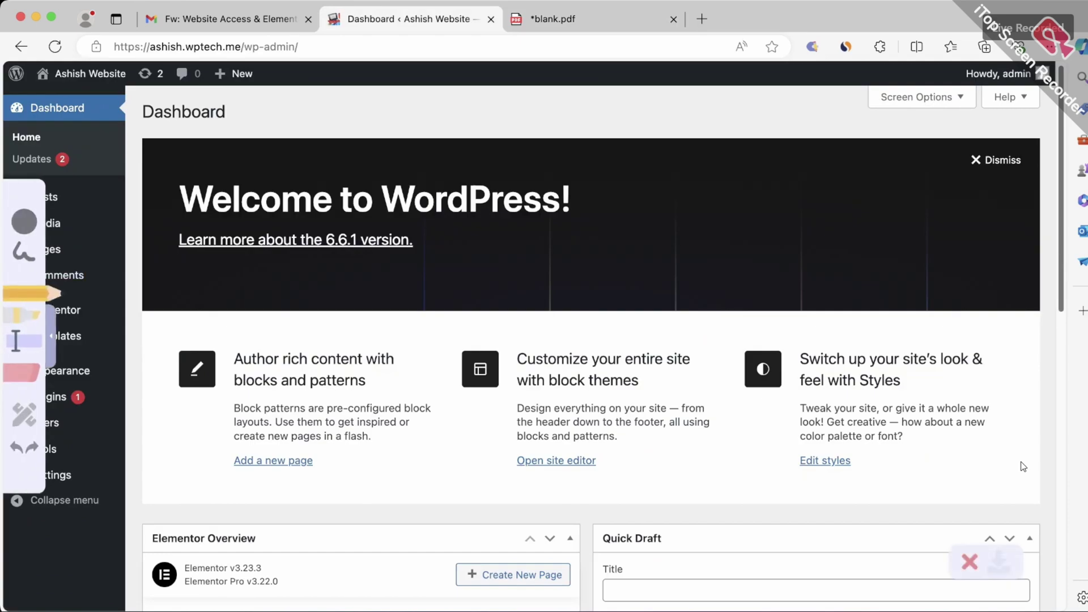
pyautogui.click(51, 337)
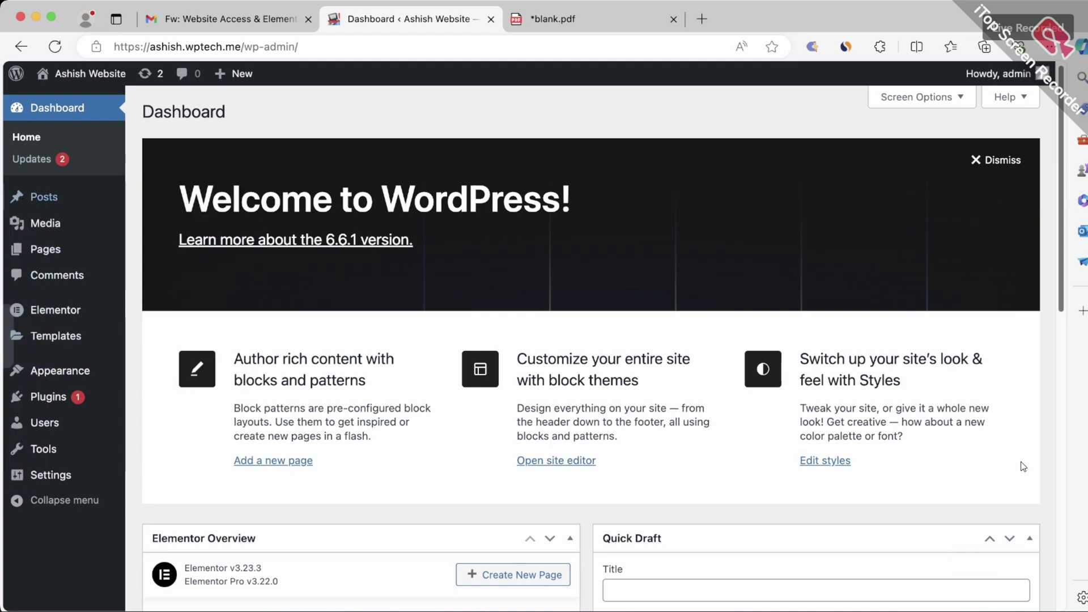
# - Open the site's list of installed themes
pyautogui.moveTo(45, 223)
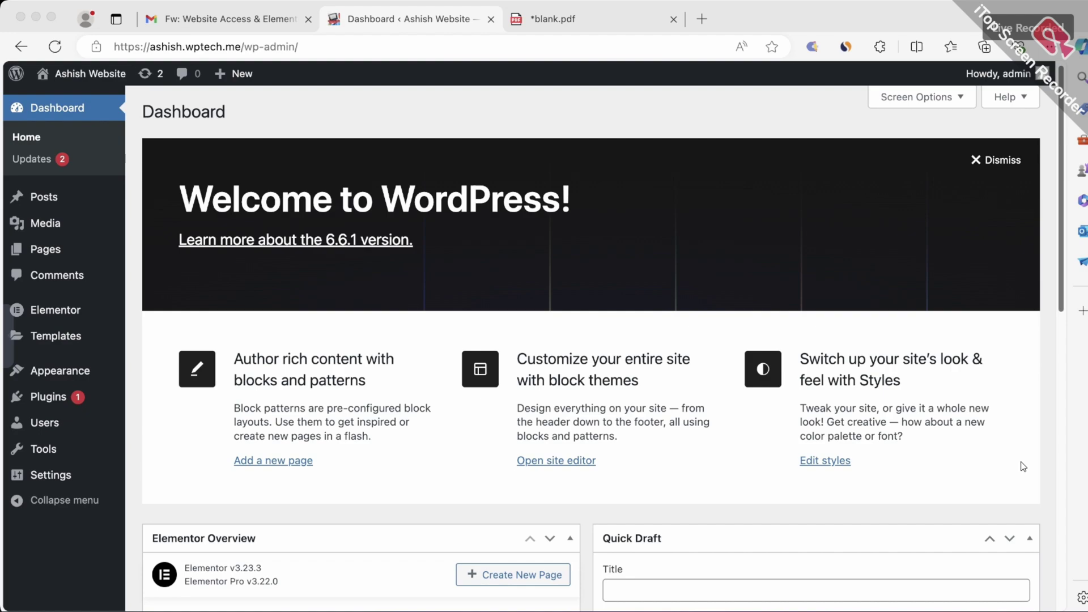
pyautogui.scroll(-1, 1023, 466)
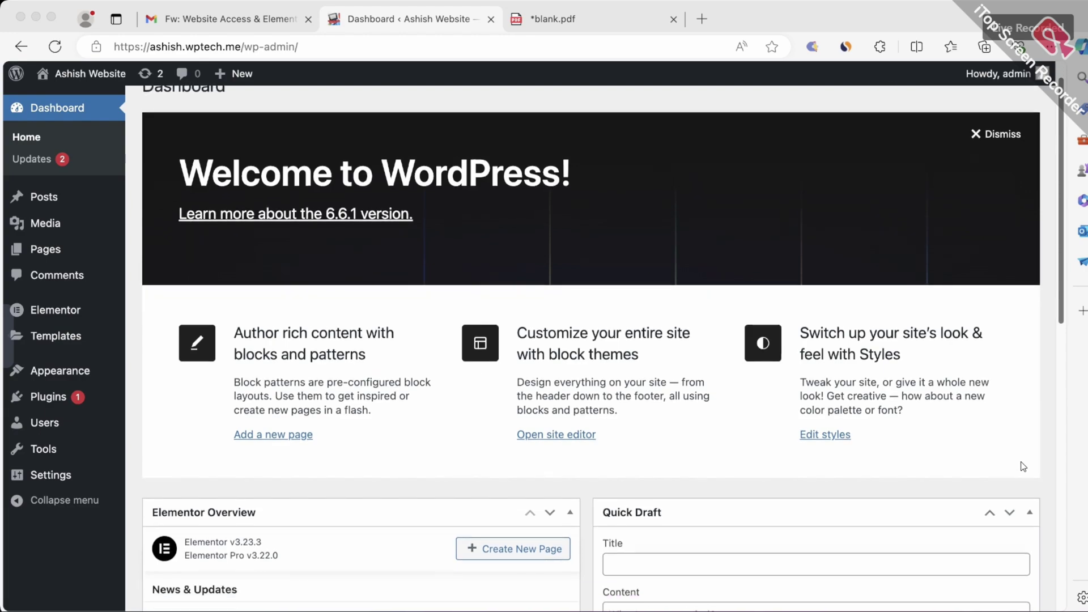
pyautogui.scroll(1, 1024, 466)
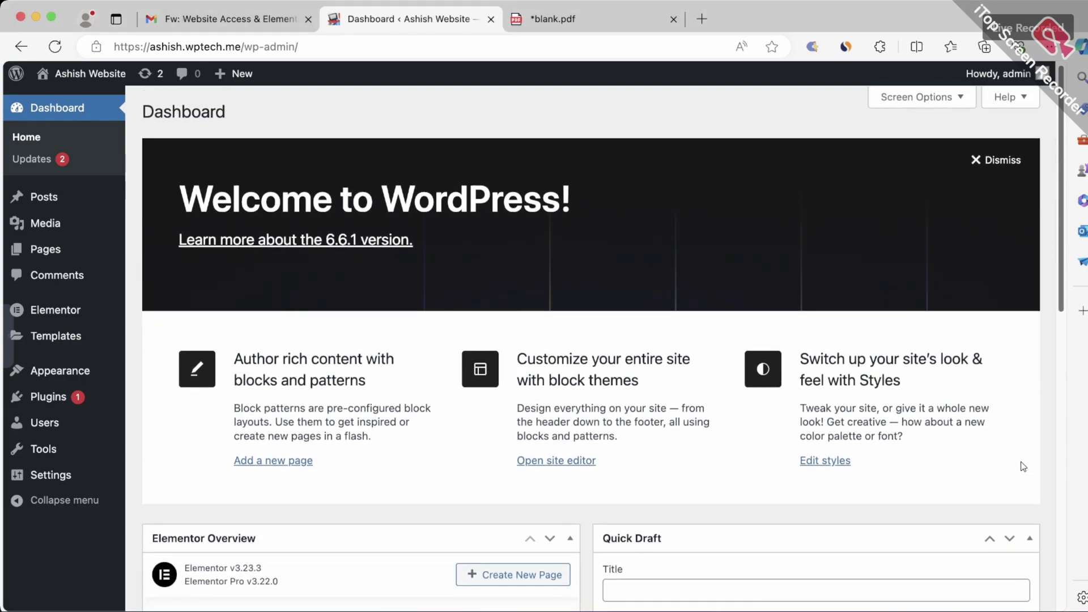
pyautogui.click(60, 370)
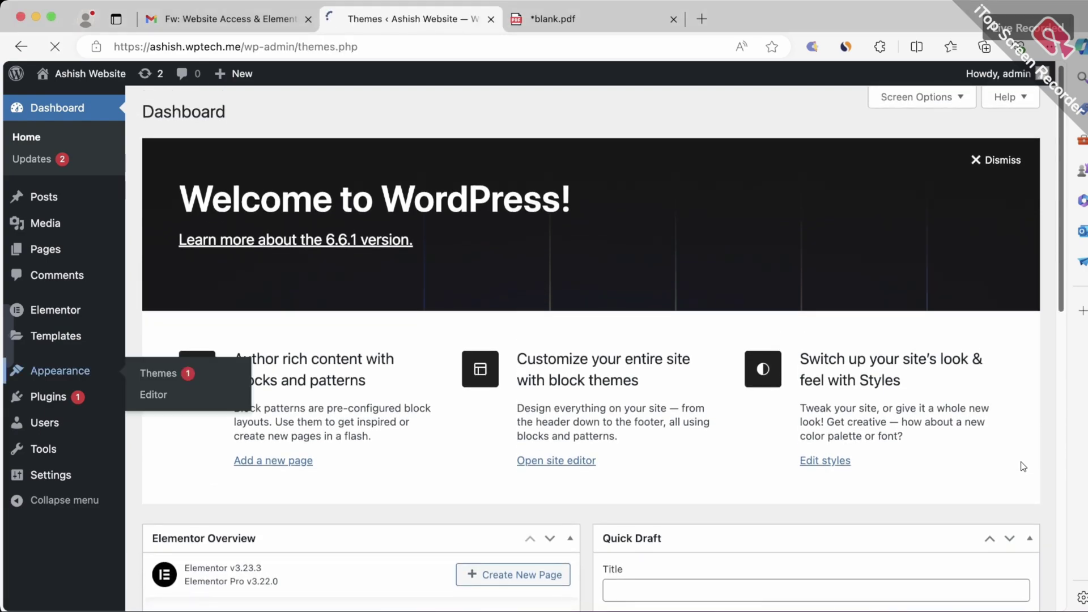
# - Open the details of the Astra theme and delete it from the site
pyautogui.scroll(-10, 1023, 466)
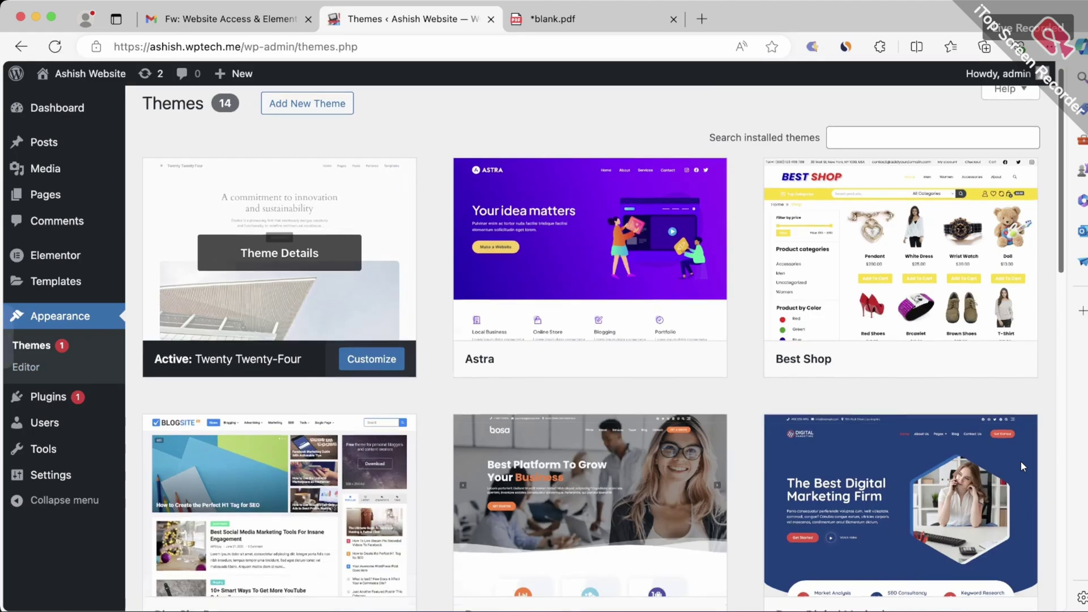
pyautogui.scroll(10, 1023, 466)
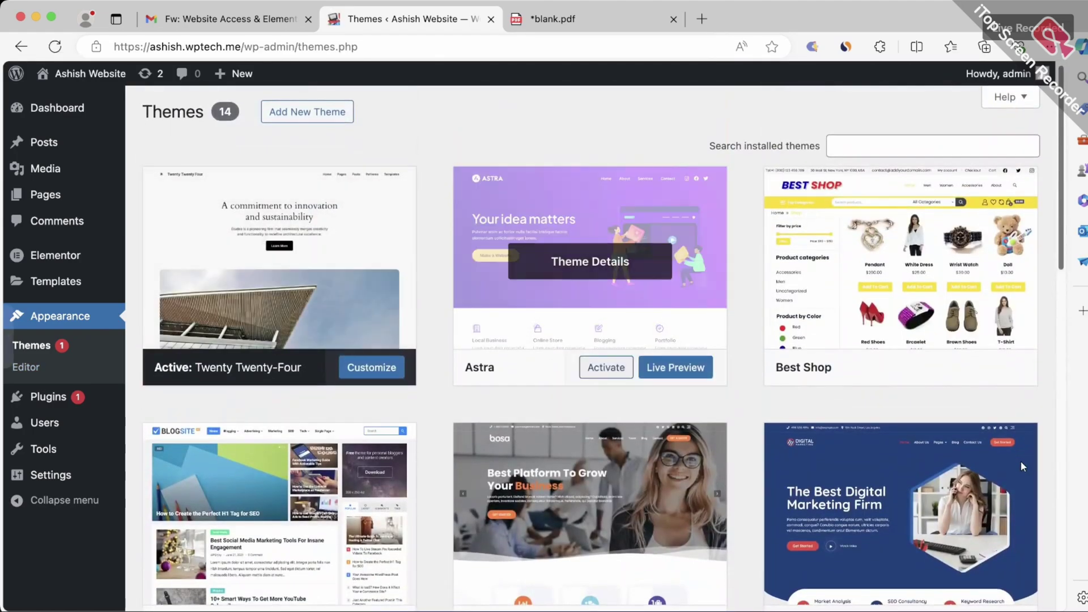
pyautogui.press('Return')
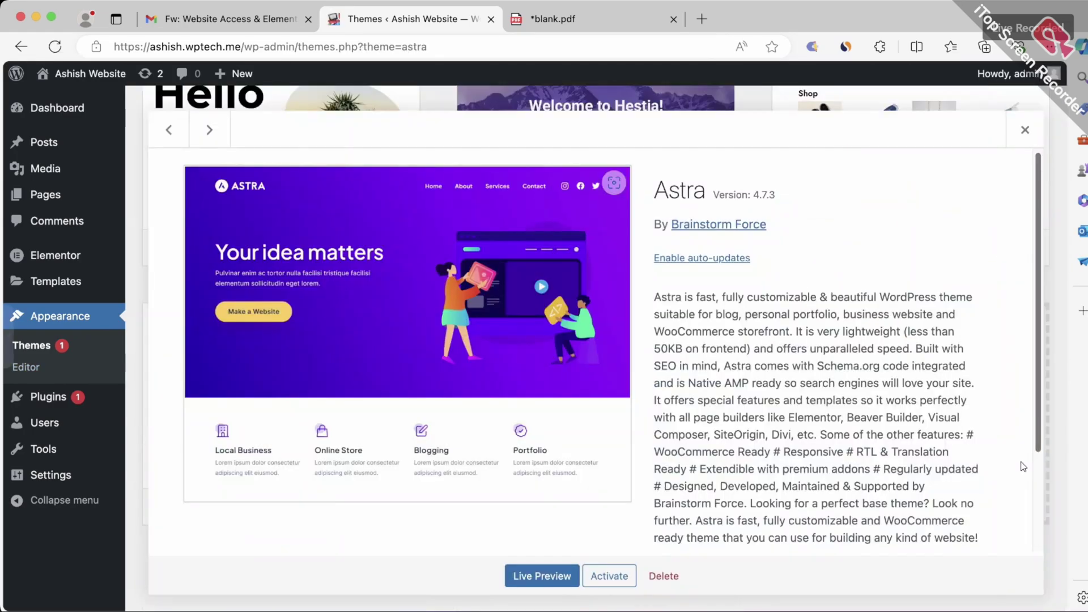
pyautogui.scroll(-2, 1024, 466)
pyautogui.press('Tab')
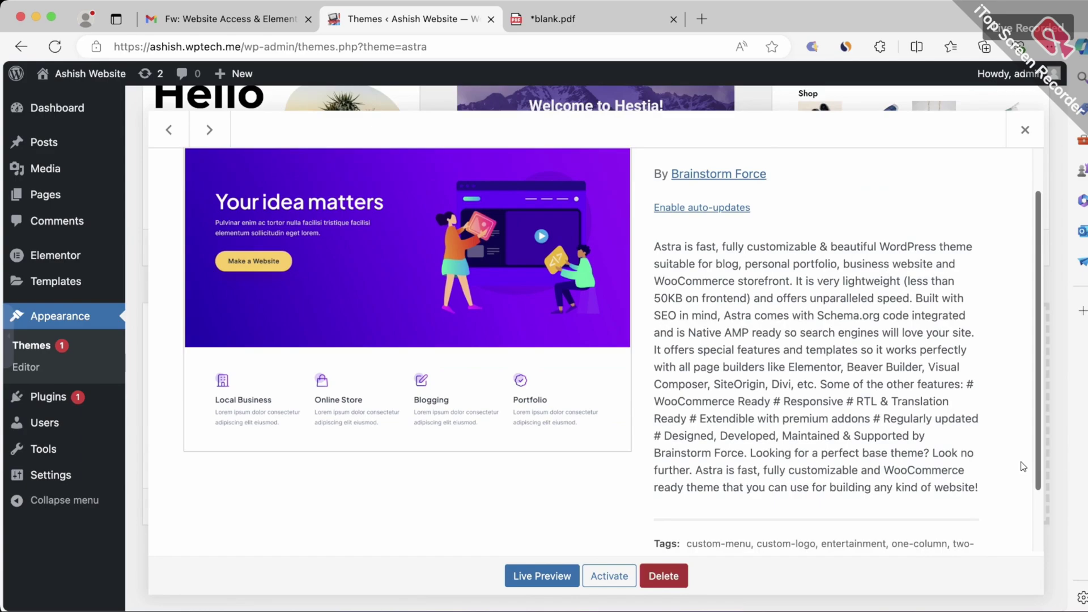
pyautogui.press('Return')
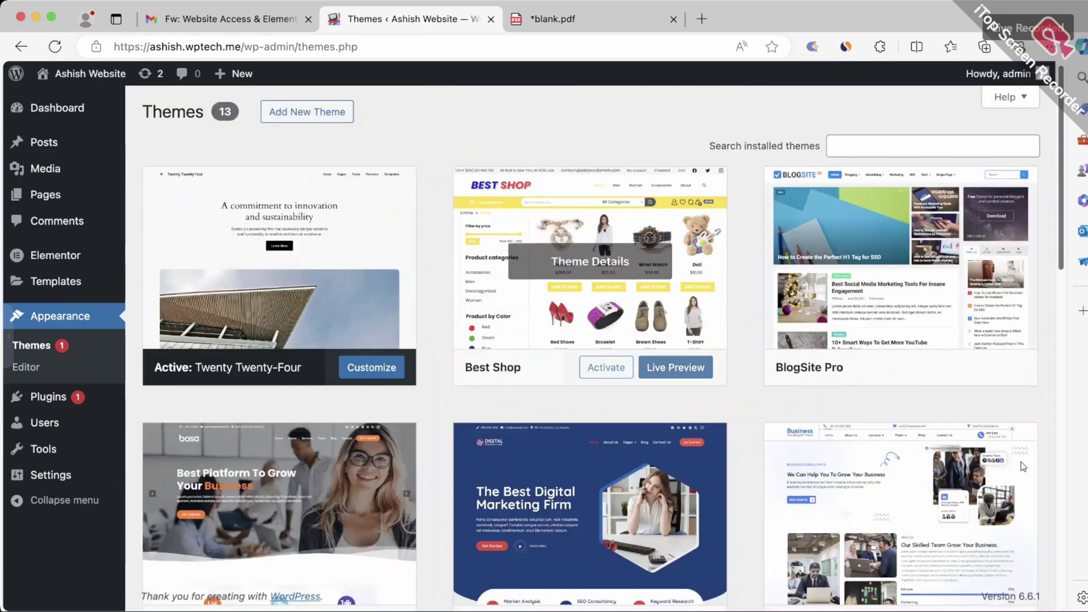
# - Delete the installed Best Shop and BlogSite Pro themes from their theme details
pyautogui.press('Return')
pyautogui.press('Tab')
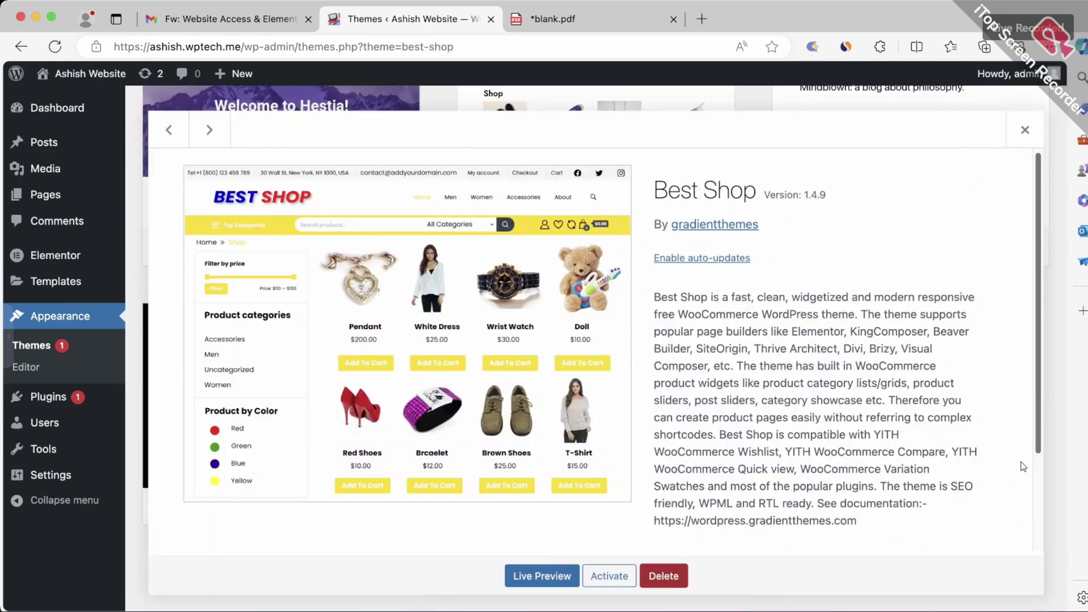
pyautogui.press('Return')
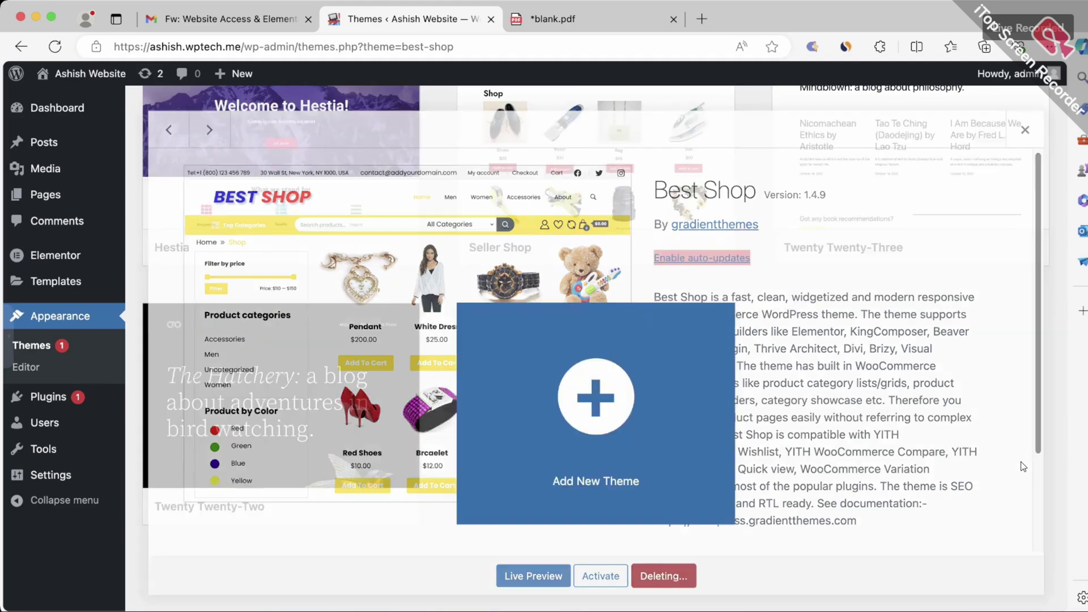
pyautogui.press('Return')
pyautogui.press('Tab')
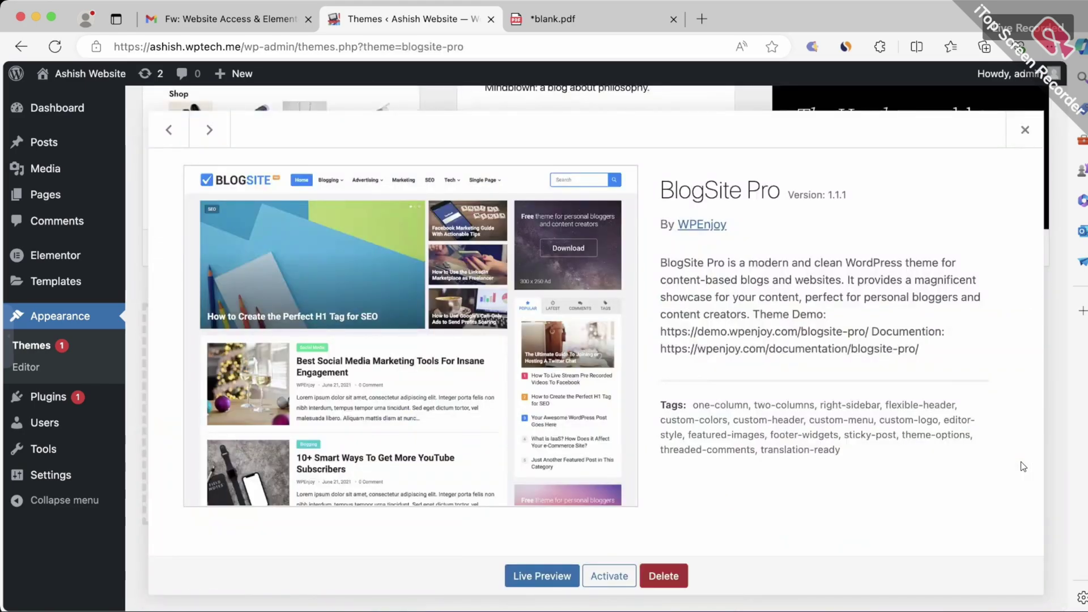
pyautogui.press('Return')
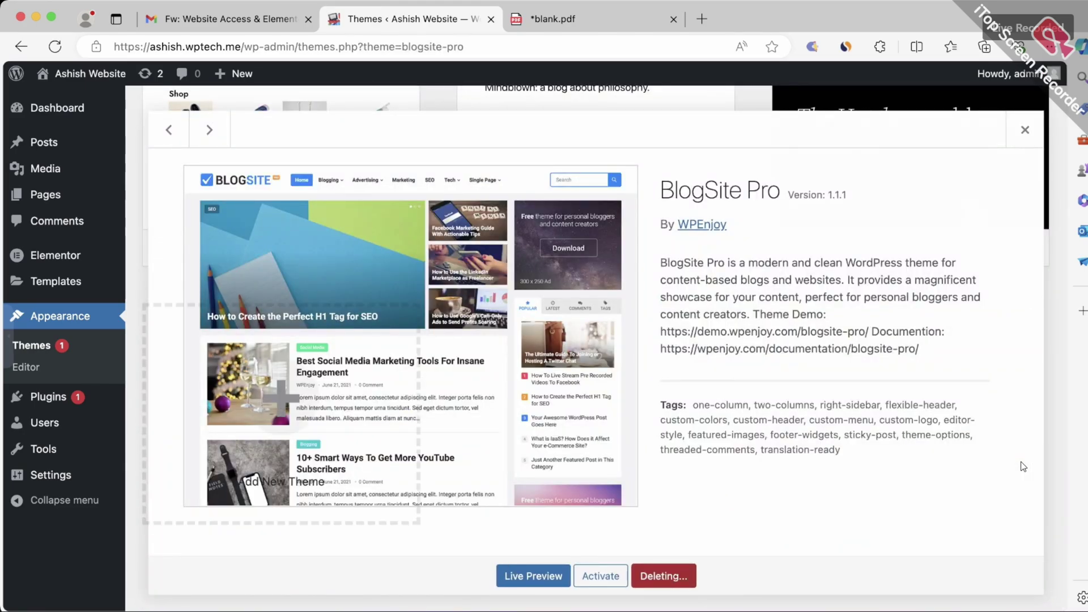
# - Delete the installed Bosa and Bosa Digital Marketing themes from their theme details
pyautogui.press('Return')
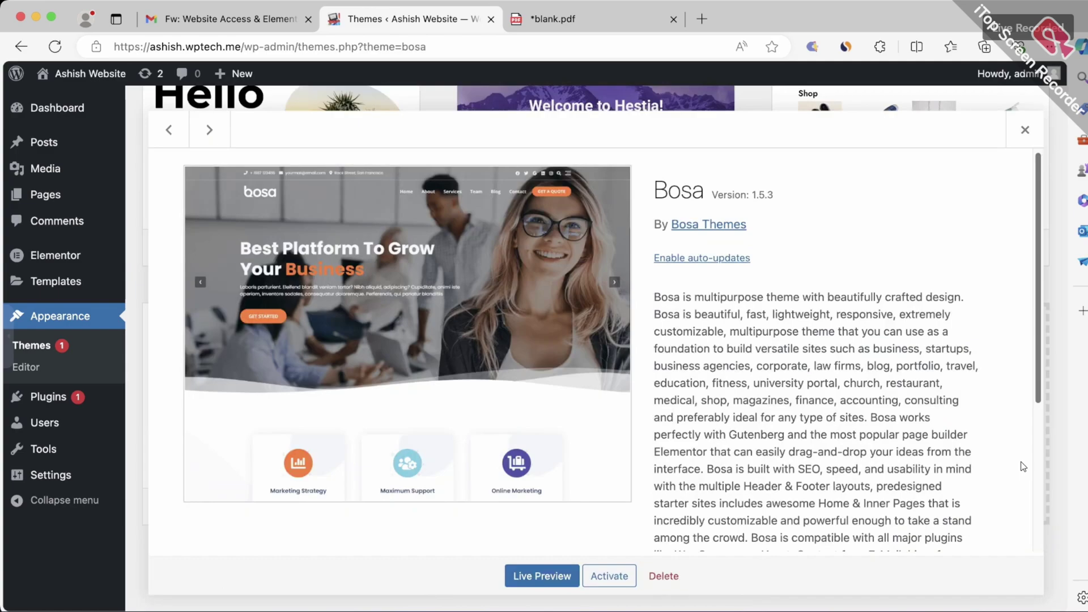
pyautogui.press('Tab')
pyautogui.press('Return')
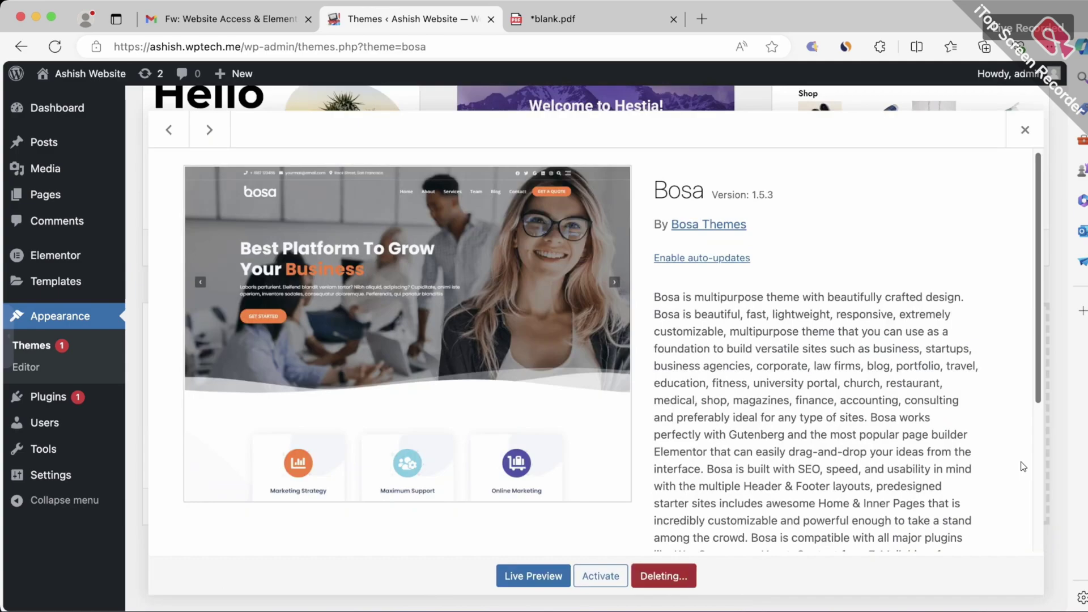
pyautogui.press('Return')
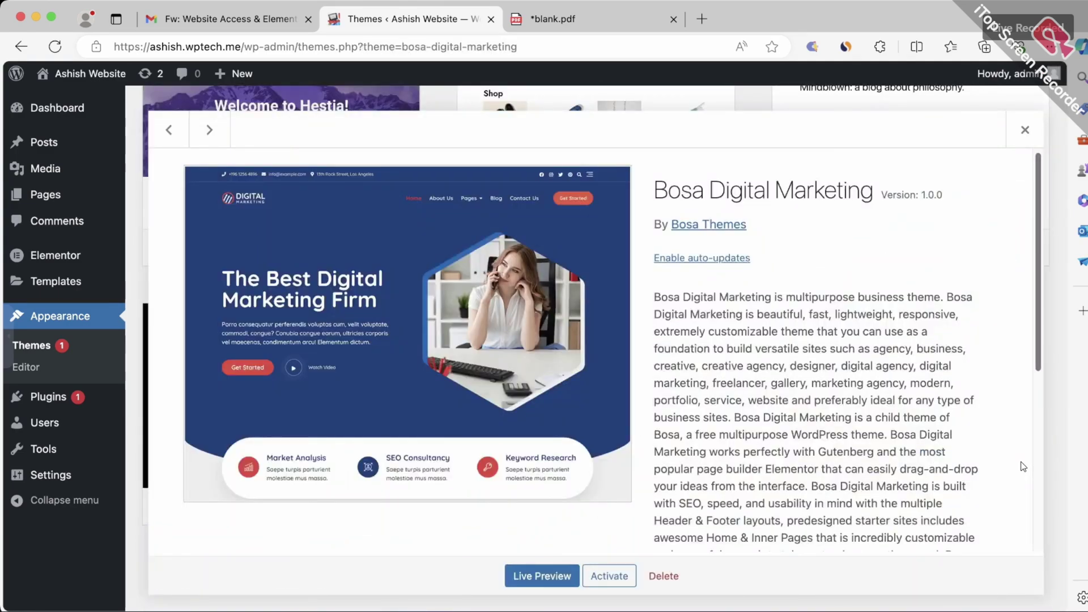
pyautogui.press('Tab')
pyautogui.press('Return')
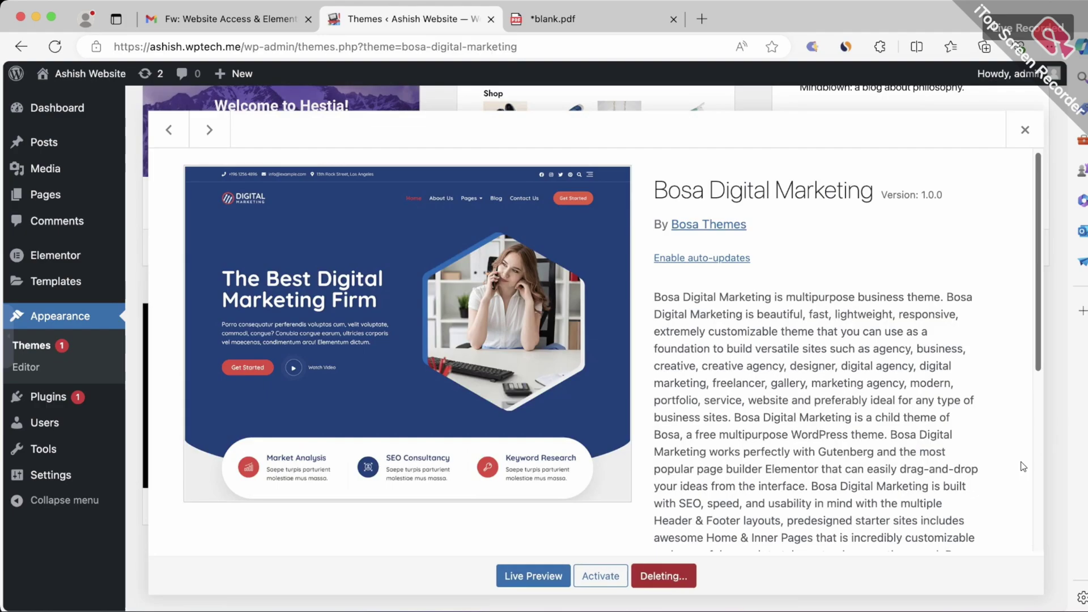
# - Delete the installed Business Assistant and Ecommerce Store Elementor themes from their theme details
pyautogui.press('Return')
pyautogui.press('Tab')
pyautogui.press('Tab')
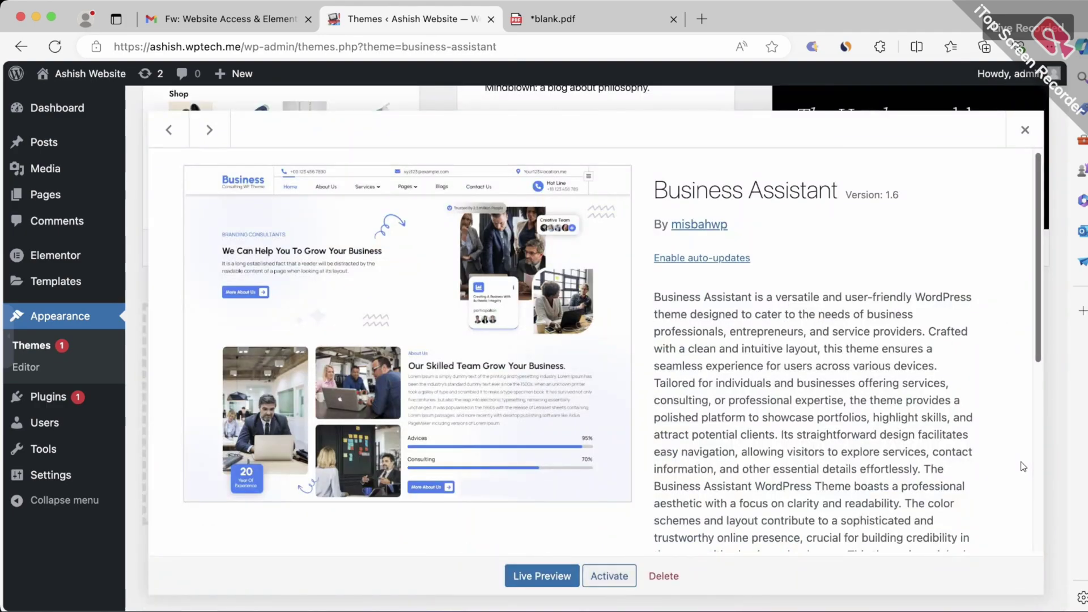
pyautogui.press('Return')
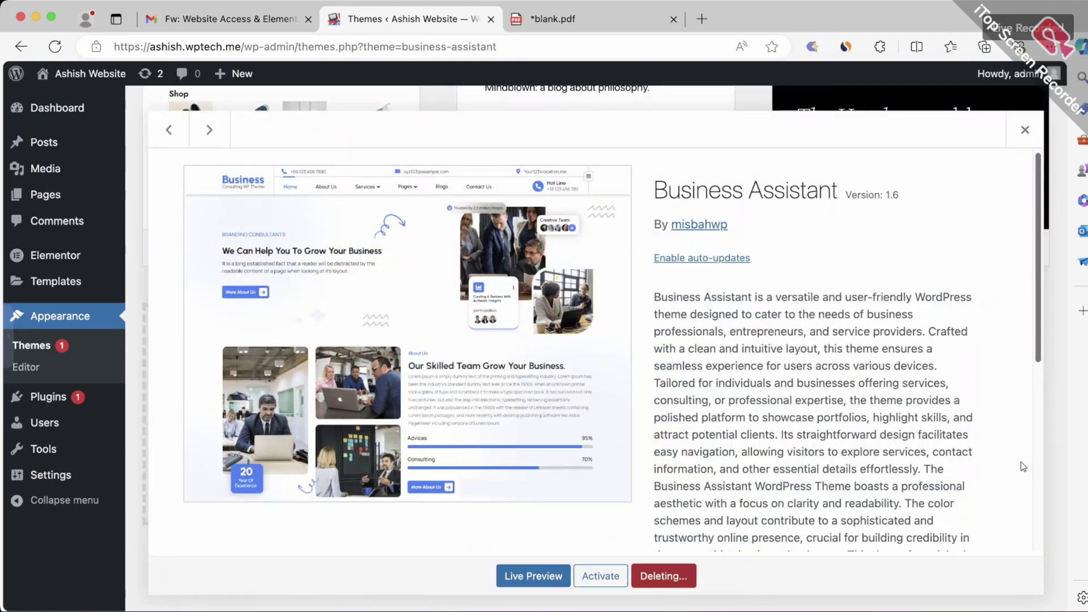
pyautogui.press('Return')
pyautogui.press('Tab')
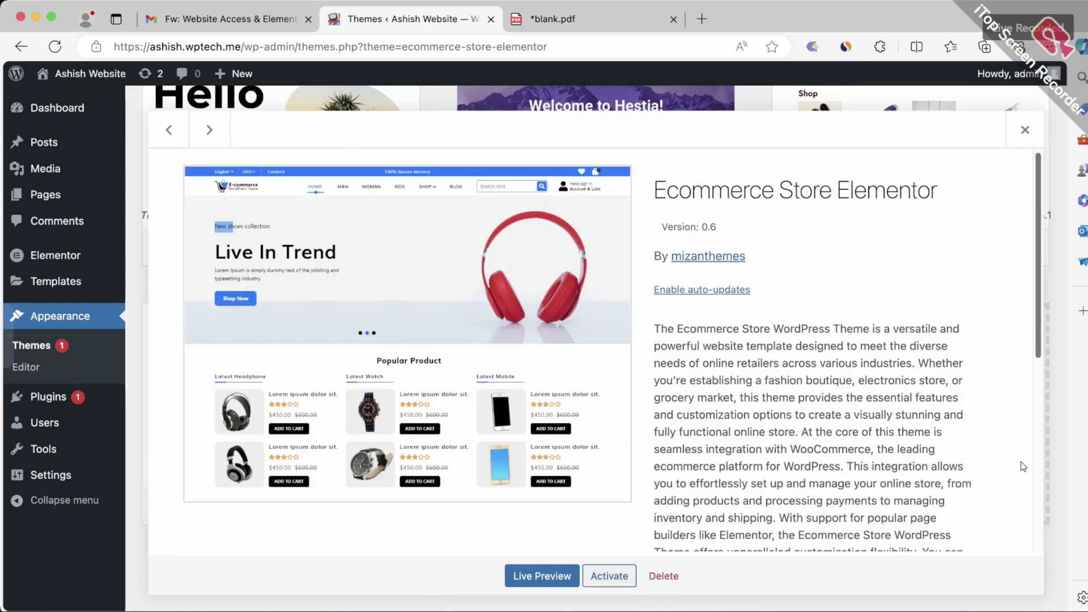
pyautogui.press('Tab')
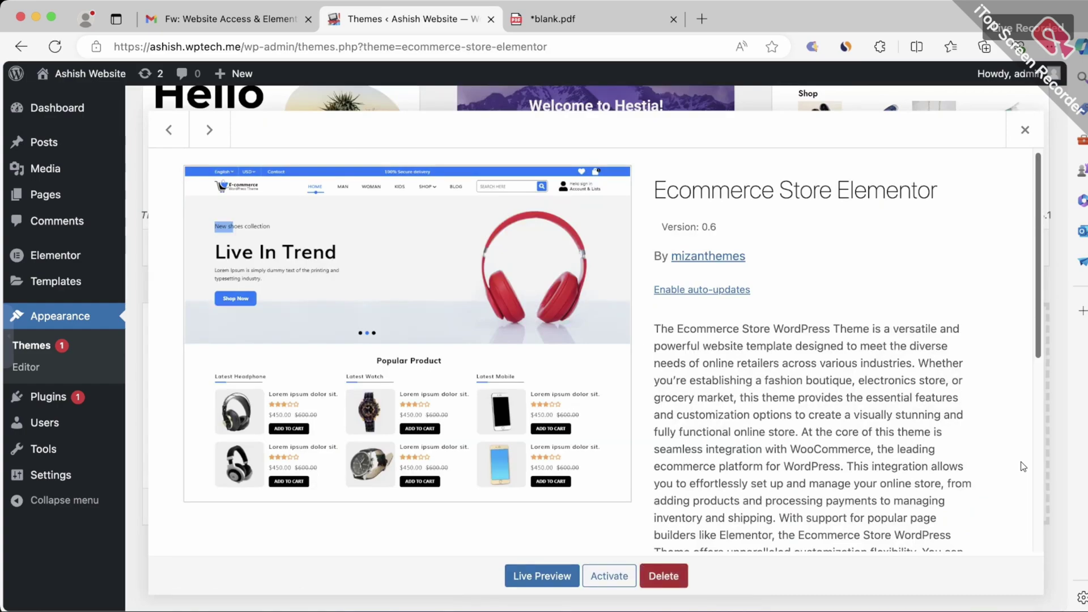
pyautogui.press('Return')
# - Finish deleting the Ecommerce Store Elementor theme, and delete the GeneratePress and Hello Elementor themes from their theme details
pyautogui.press('Return')
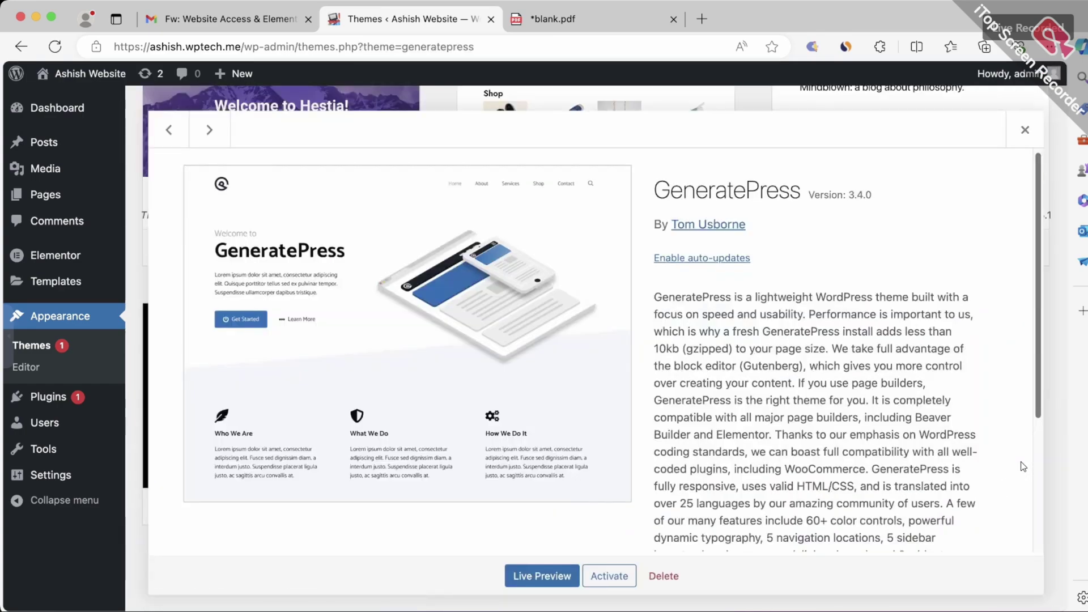
pyautogui.press('Tab')
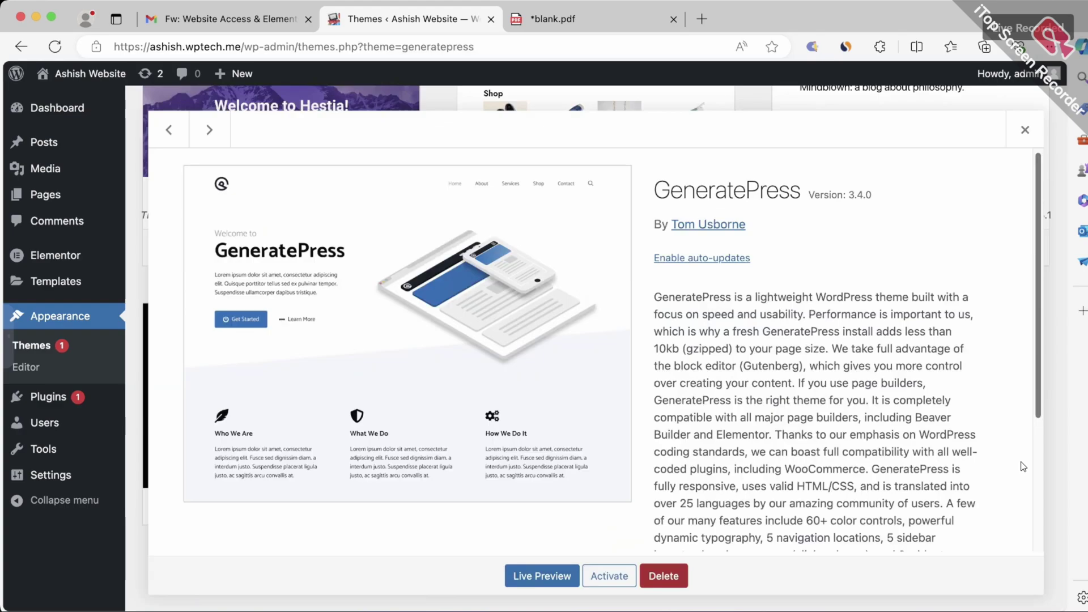
pyautogui.press('Return')
pyautogui.press('Return')
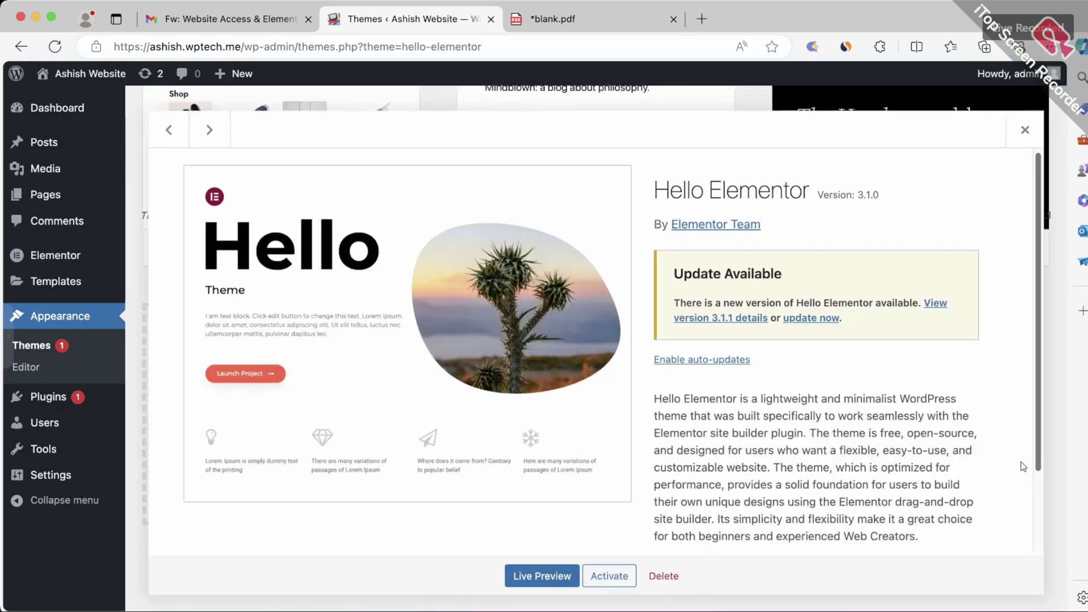
pyautogui.press('Tab')
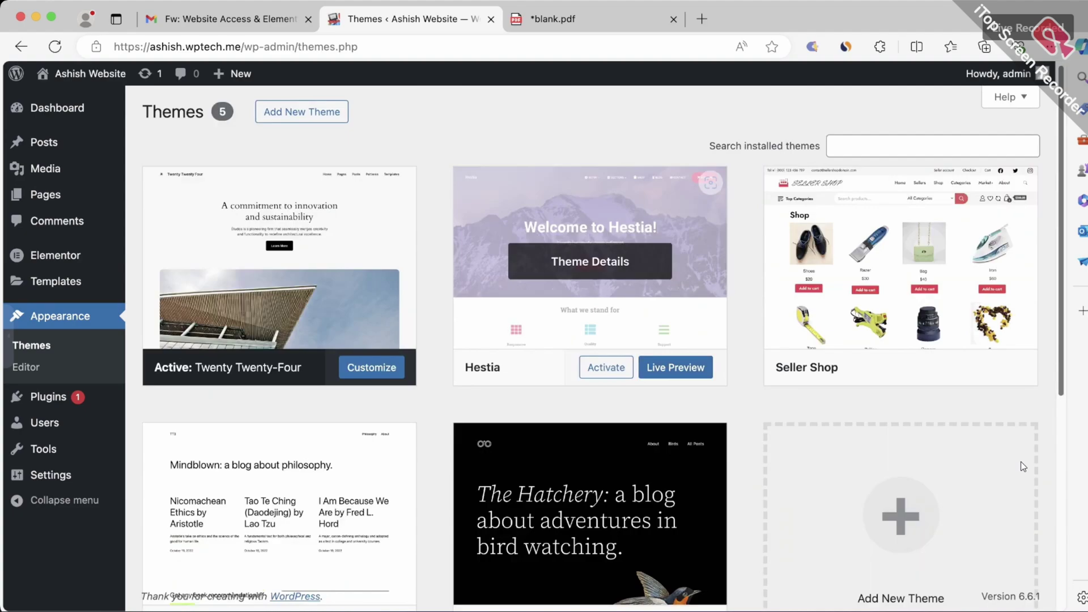
# - Delete the installed Hestia and Seller Shop themes from their theme details
pyautogui.click(590, 261)
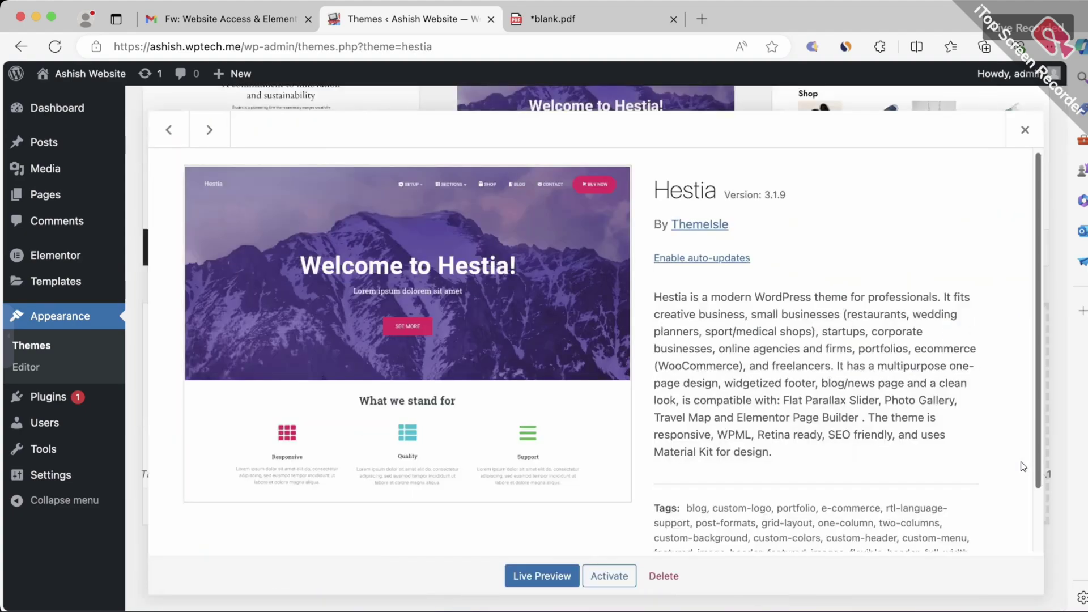
pyautogui.click(663, 576)
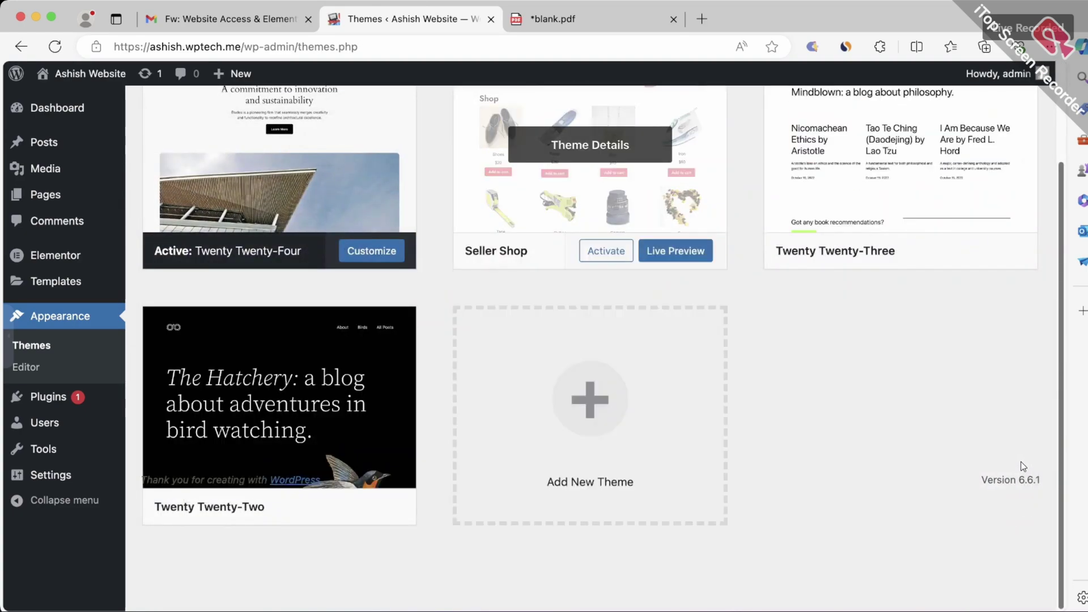
pyautogui.click(590, 159)
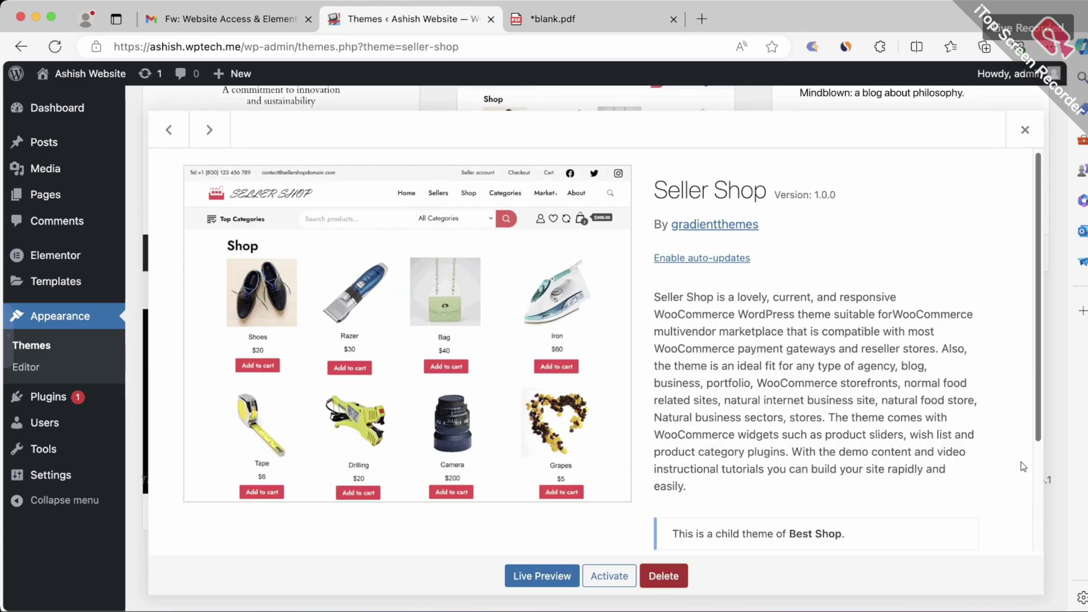
pyautogui.click(664, 576)
# - Delete the installed Twenty Twenty-Three and Twenty Twenty-Two themes from their theme details
pyautogui.click(573, 213)
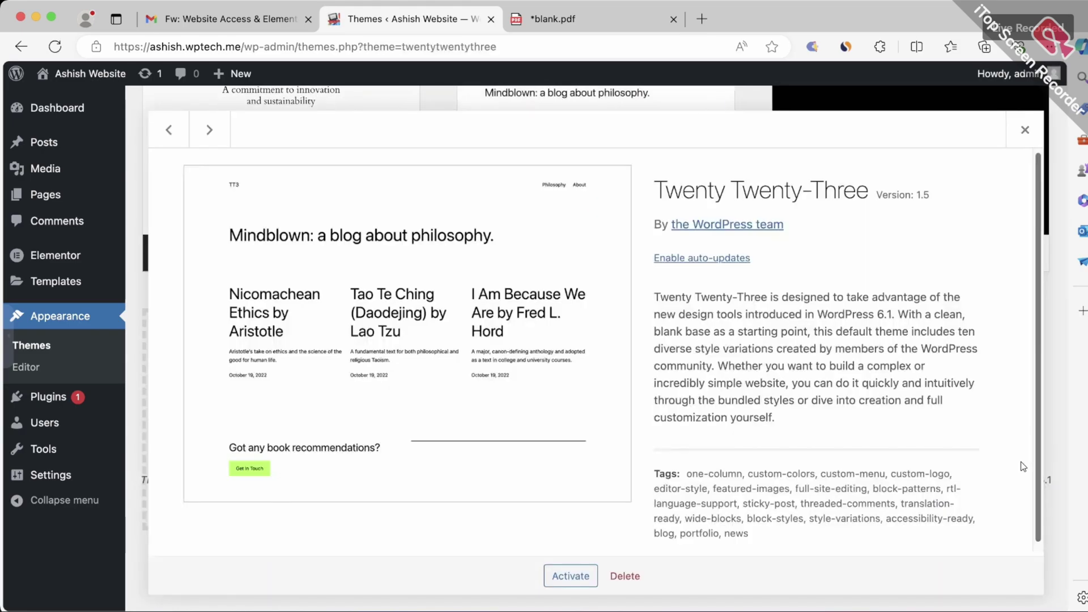
pyautogui.press('Return')
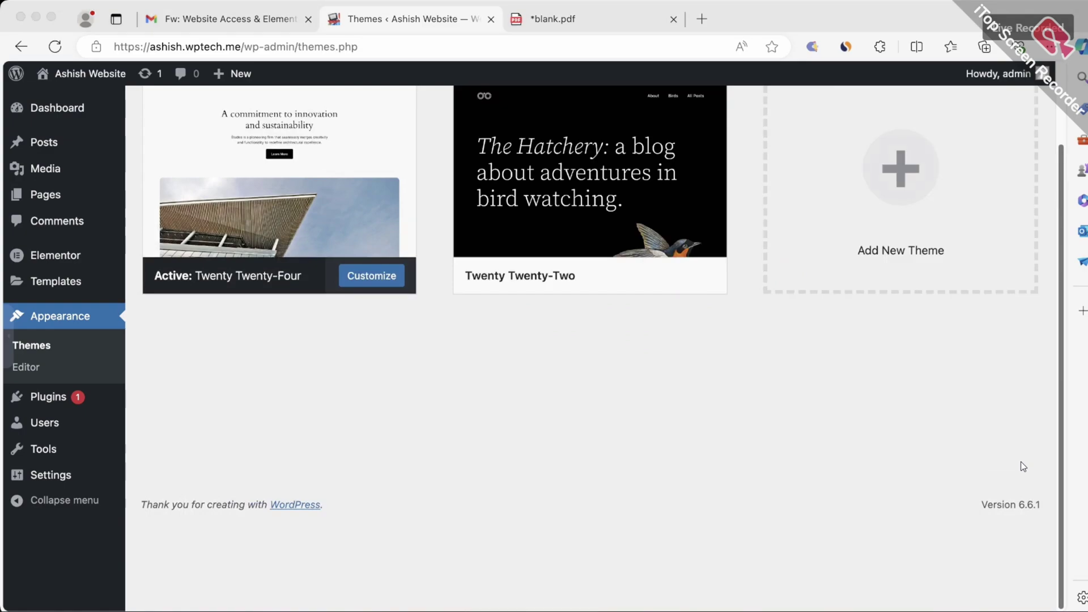
pyautogui.click(589, 170)
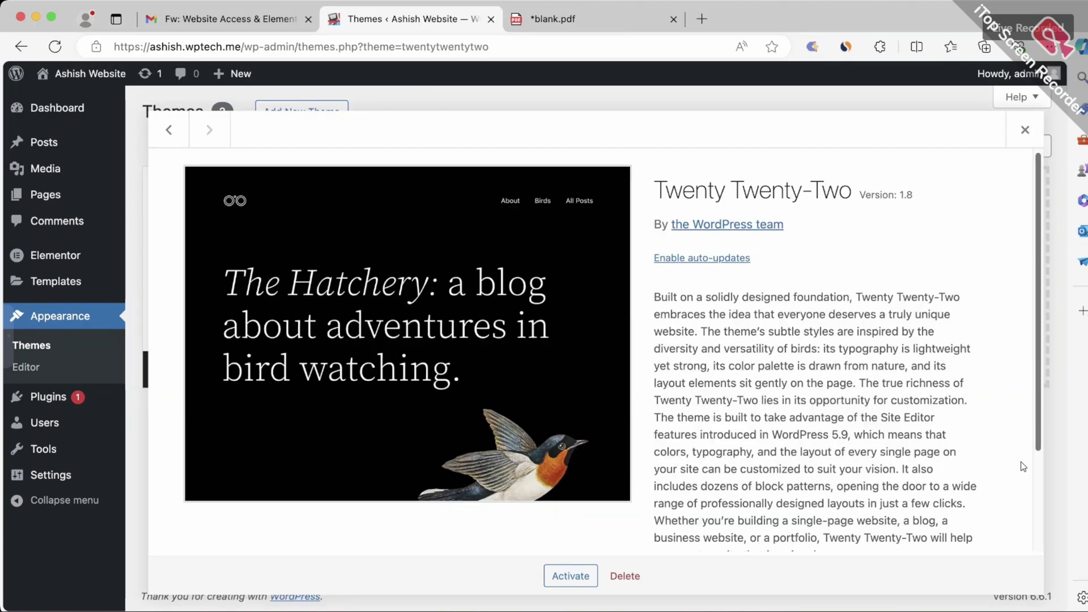
pyautogui.click(625, 576)
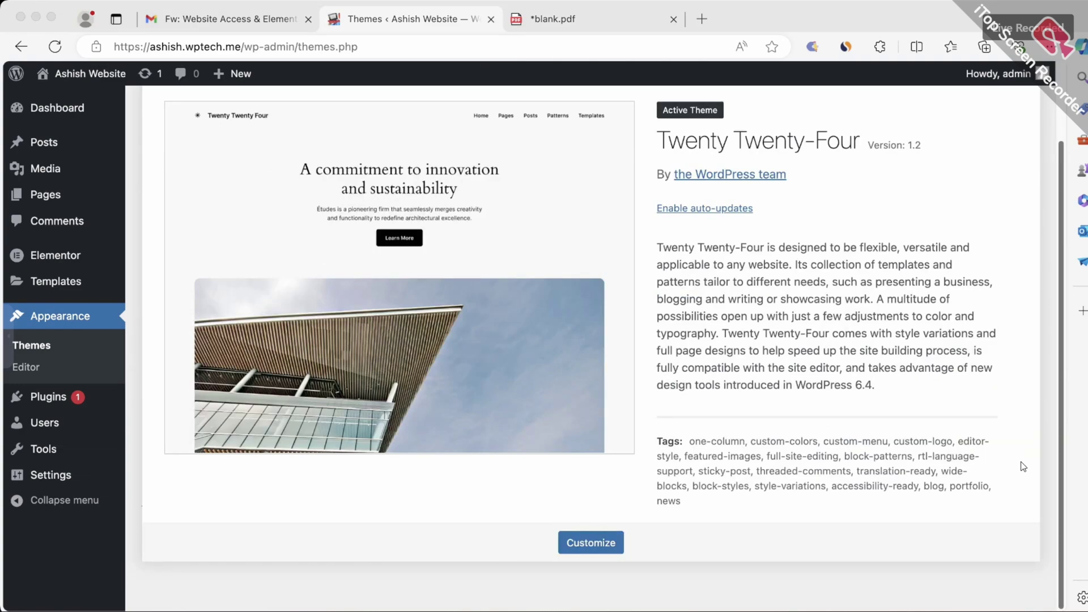
# - Reload the installed themes page and look over the details of the active Twenty Twenty-Four theme
pyautogui.click(1023, 466)
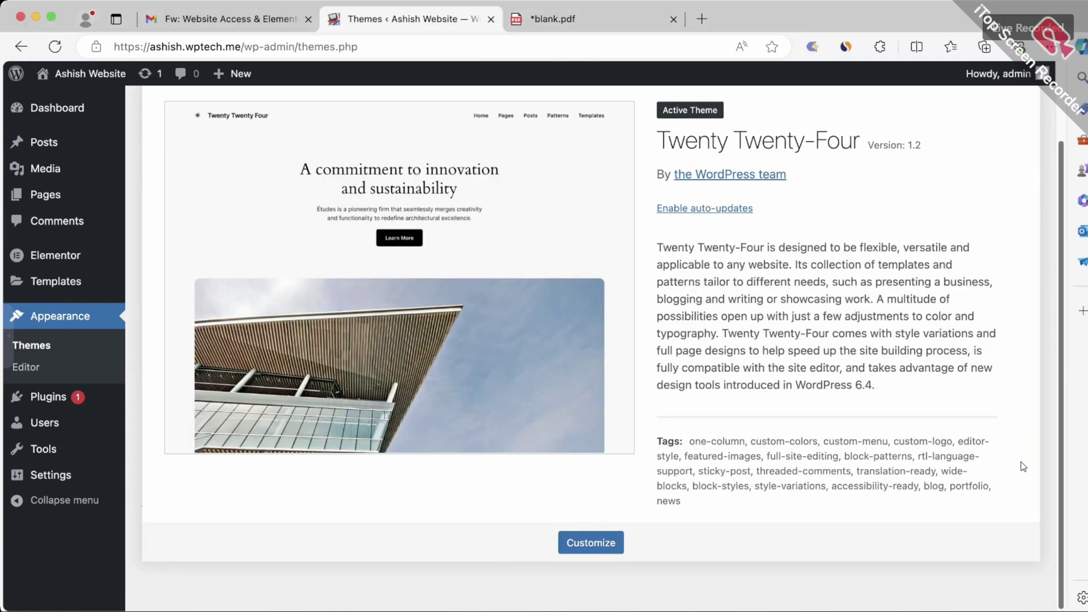
pyautogui.press('super+r')
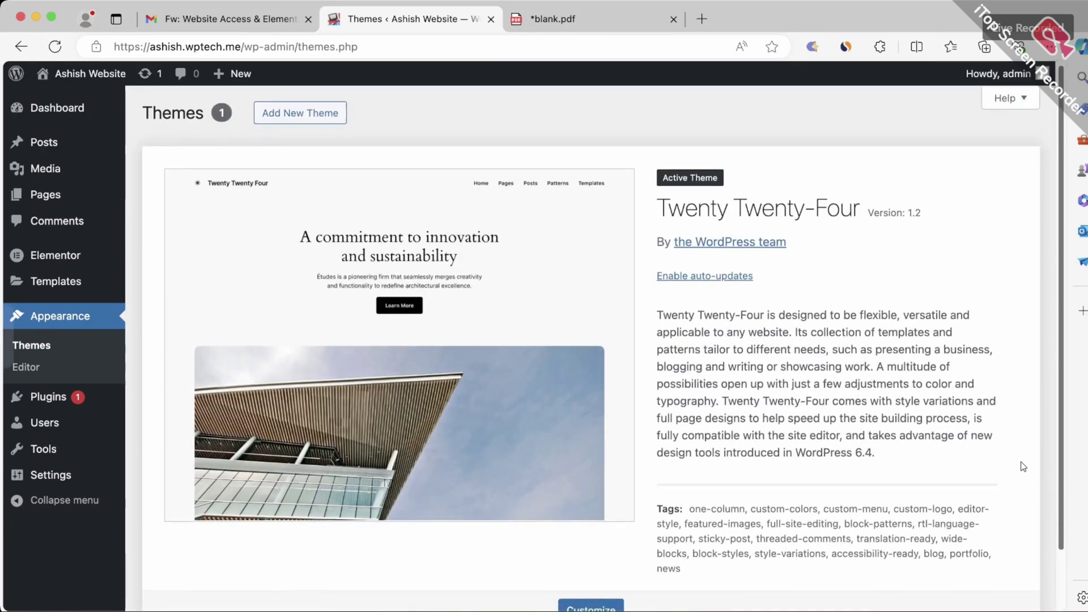
pyautogui.scroll(-3, 1023, 466)
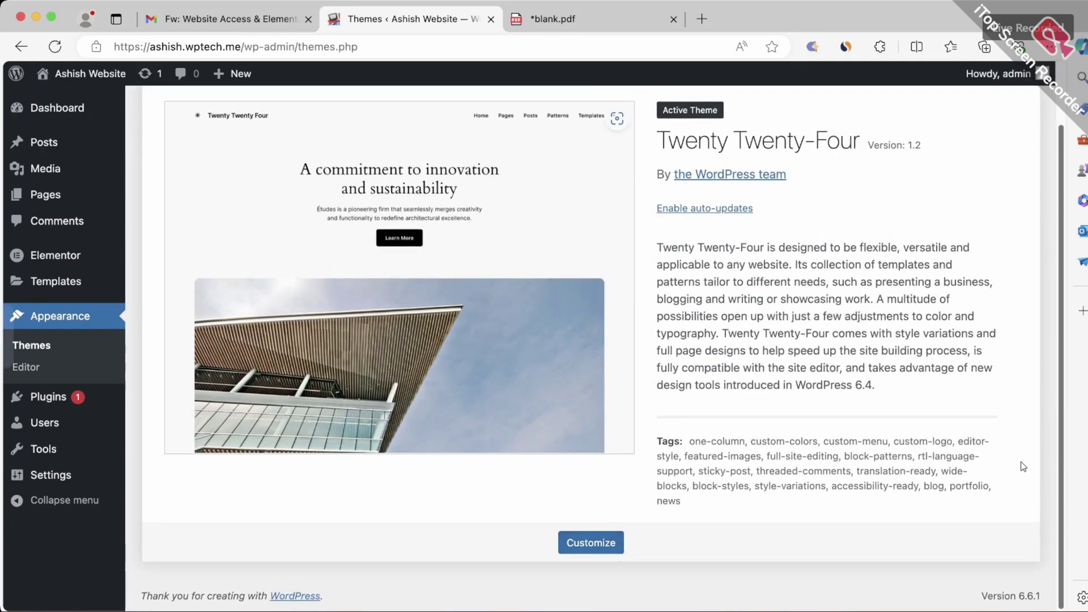
pyautogui.scroll(3, 1023, 466)
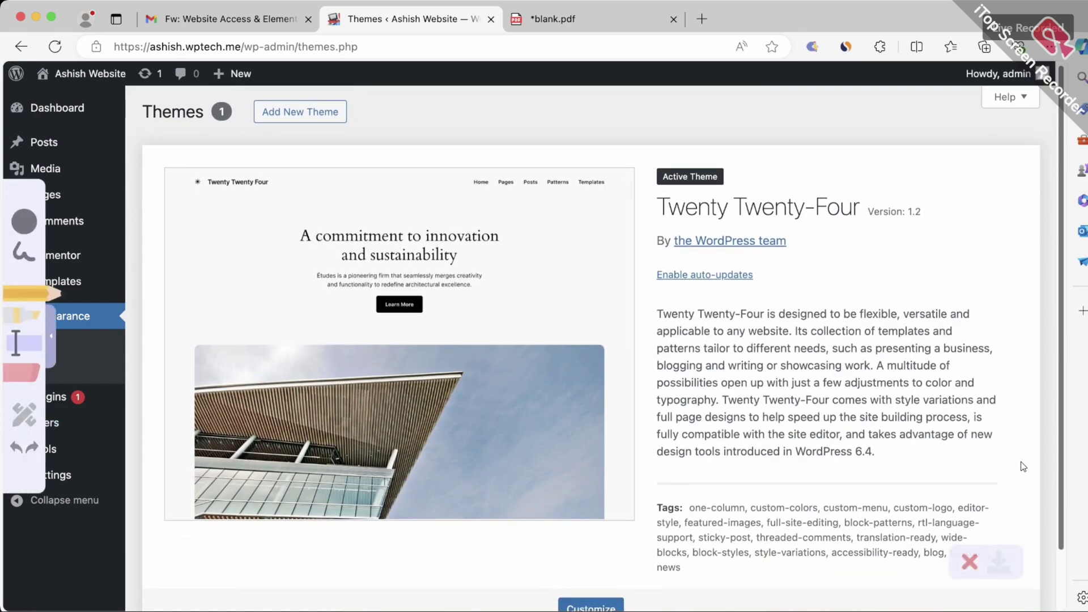
# - Circle the Add New Theme option with the annotation pen, clear the drawing and close the annotation tools
pyautogui.moveTo(251, 135); pyautogui.dragTo(287, 131)
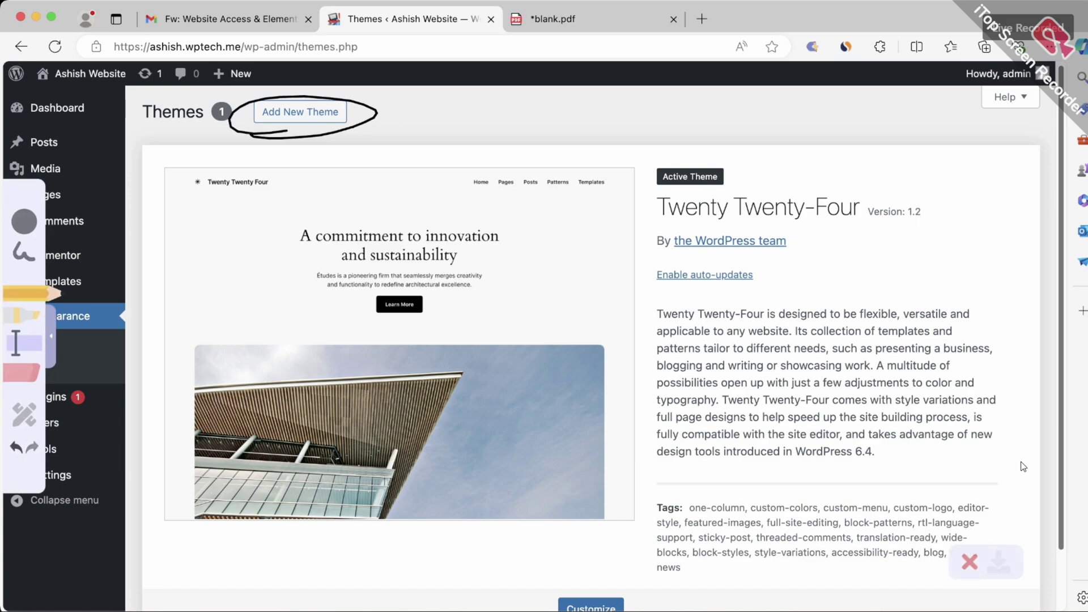
pyautogui.click(970, 562)
pyautogui.press('Return')
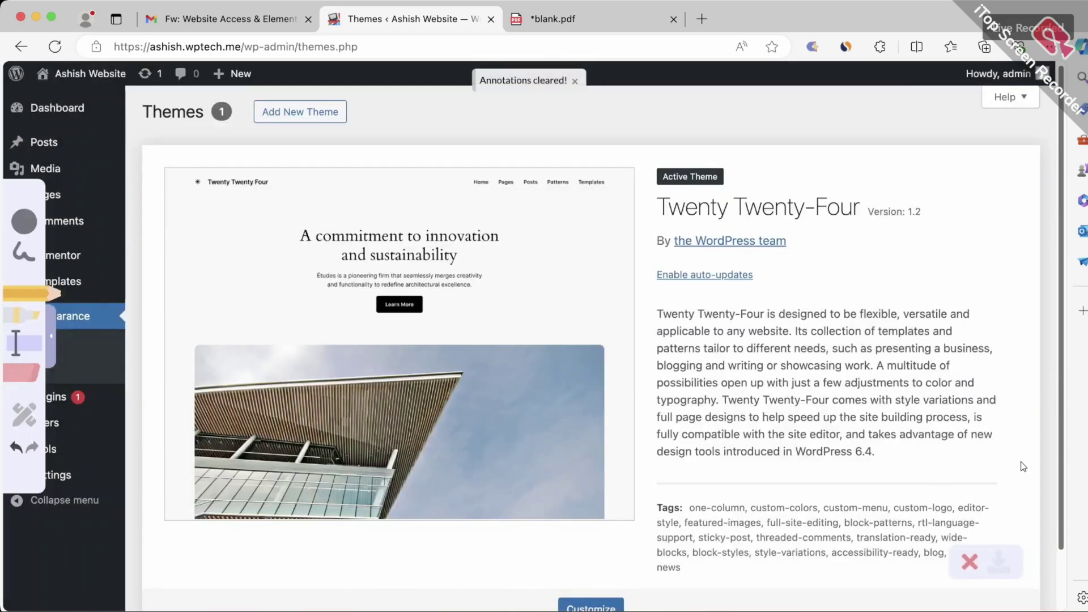
pyautogui.click(51, 336)
# - Open the page for adding new themes and briefly show the form for uploading a theme in .zip format
pyautogui.click(300, 112)
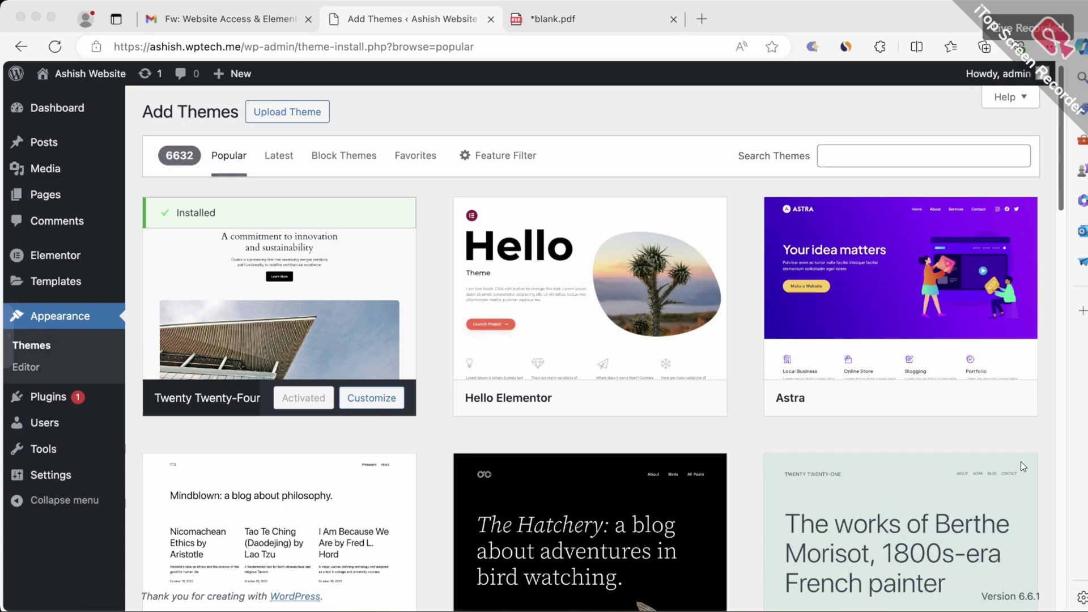
pyautogui.click(287, 112)
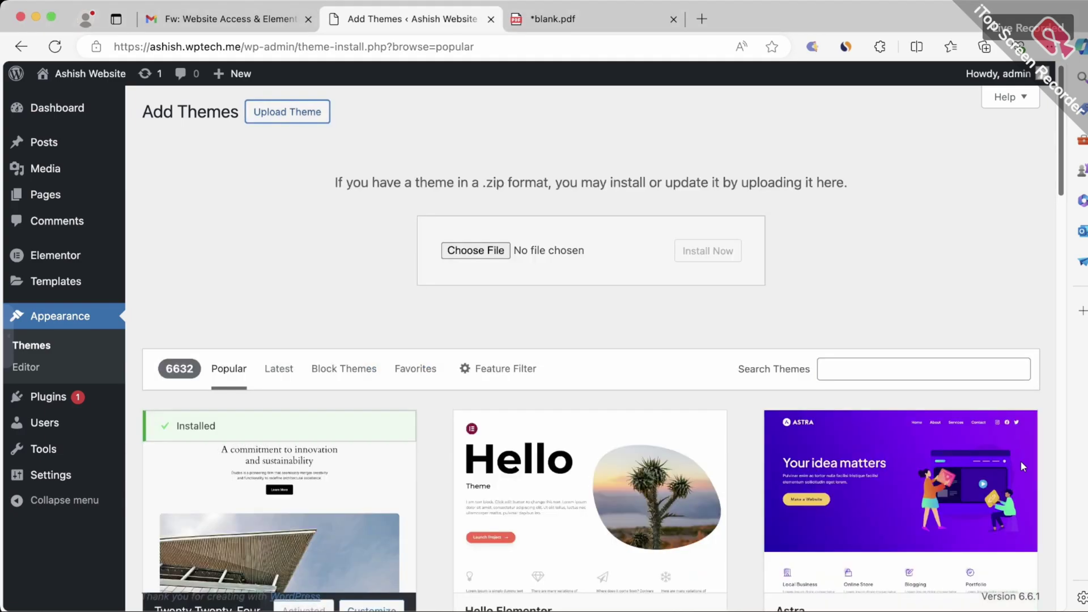
pyautogui.click(287, 112)
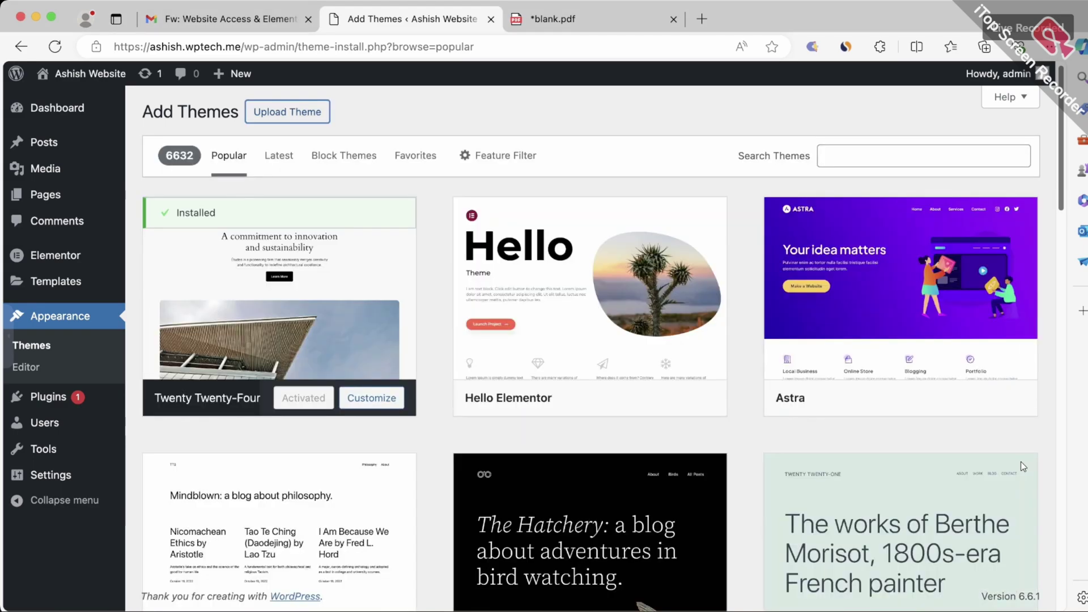
pyautogui.scroll(-1, 283, 317)
pyautogui.scroll(1, 283, 318)
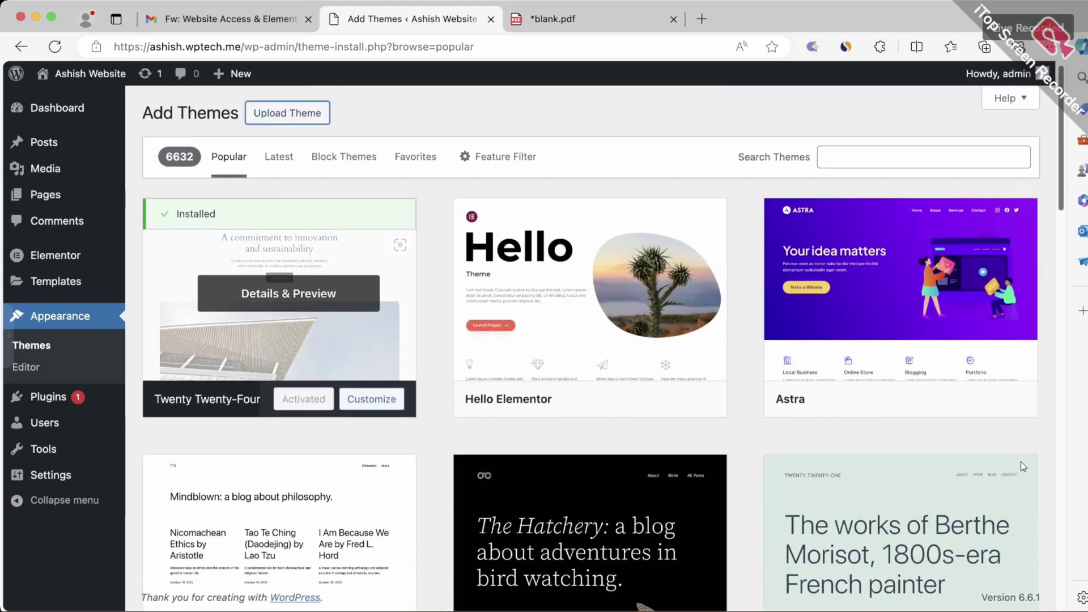
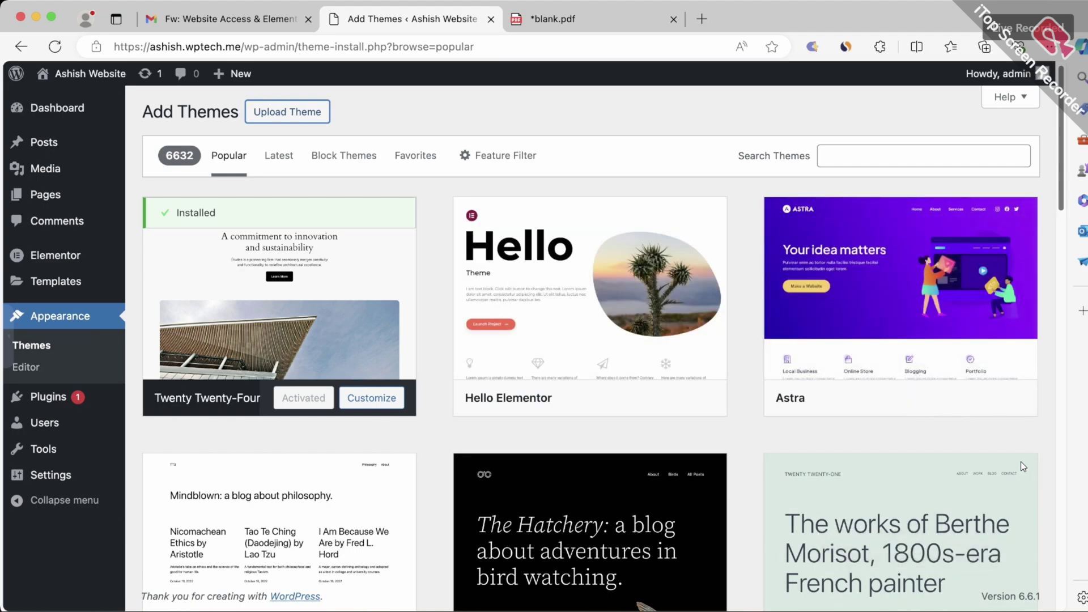
# - Search the theme directory for "astra" and temporarily circle the search field with the annotation pen
pyautogui.press('Tab')
pyautogui.write('astra')
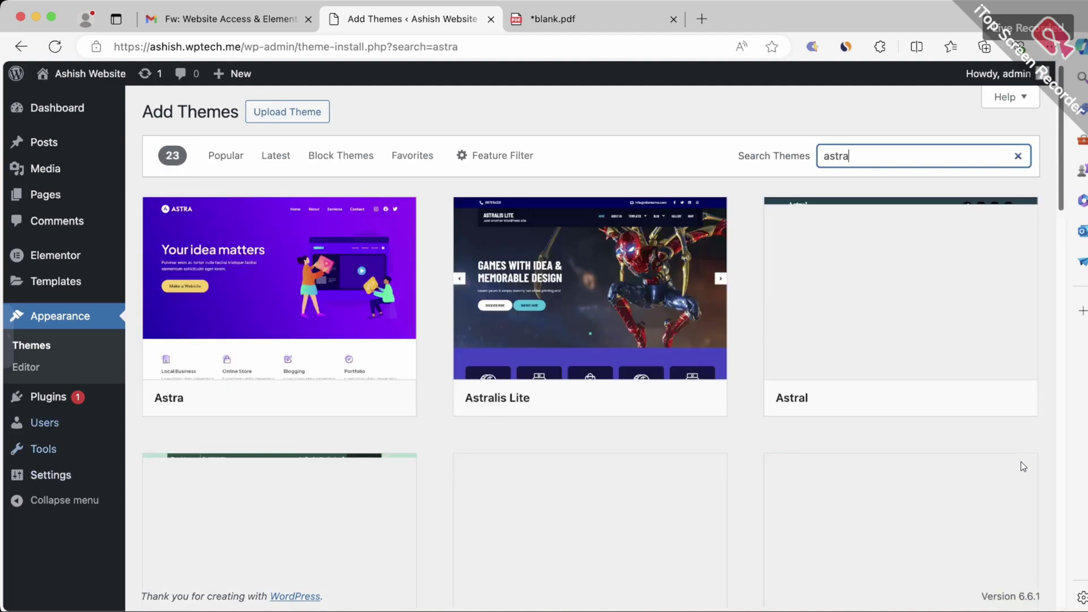
pyautogui.hotkey('ctrl', 'z')
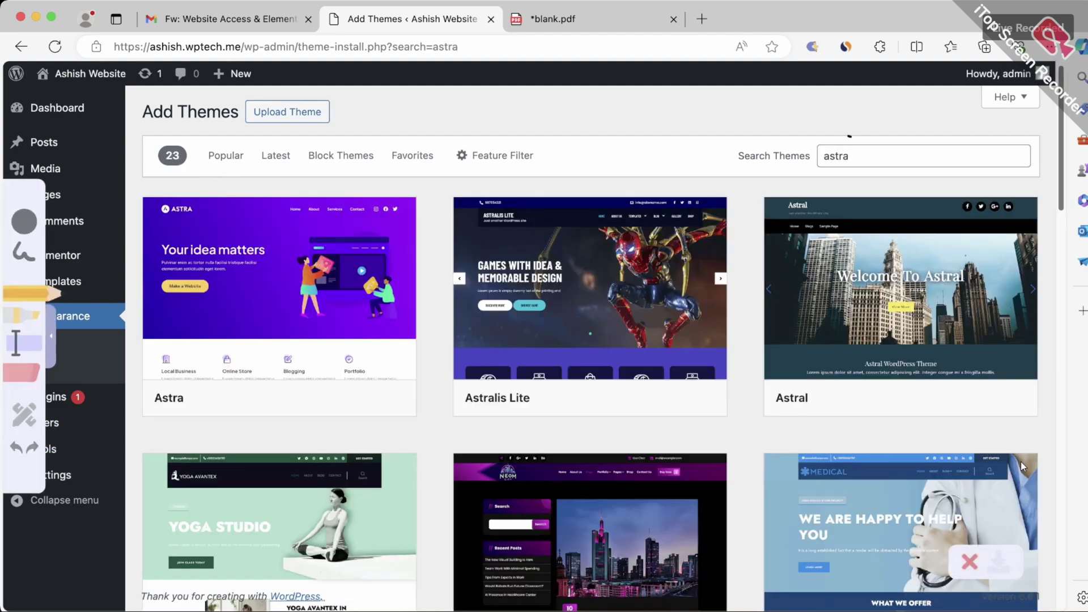
pyautogui.moveTo(849, 136)
pyautogui.mouseDown()
pyautogui.moveTo(904, 164)
pyautogui.moveTo(825, 137)
pyautogui.moveTo(909, 149)
pyautogui.mouseUp()
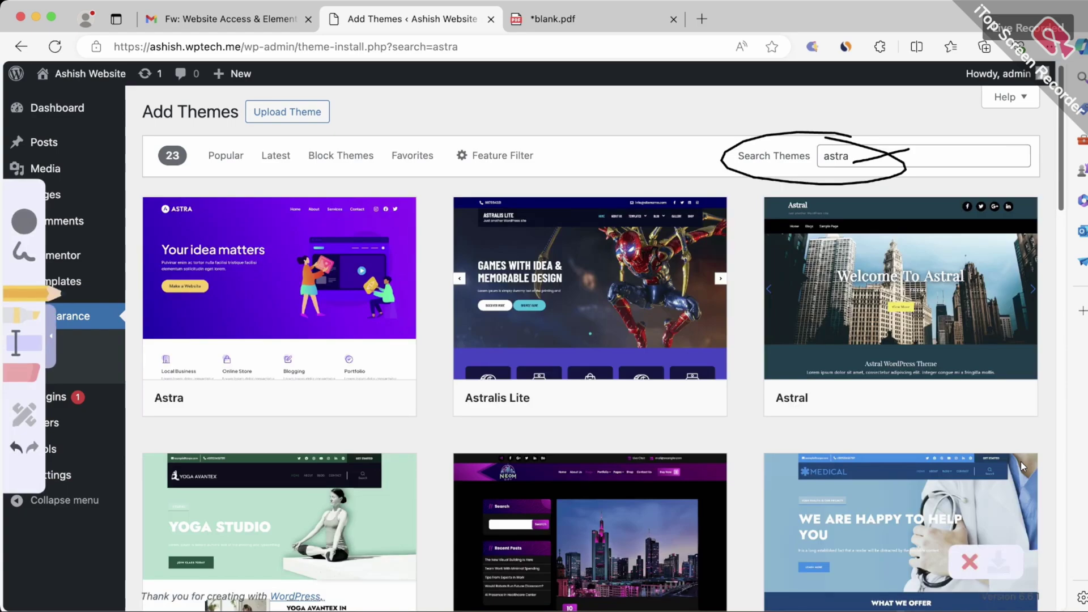
pyautogui.click(969, 561)
pyautogui.click(568, 386)
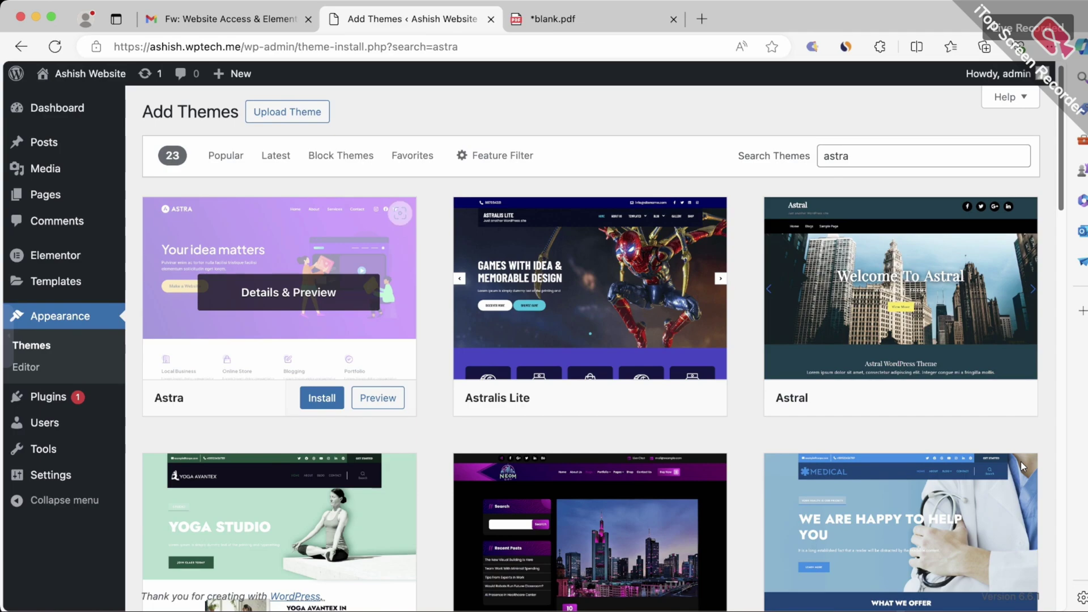
# - Preview the Astra theme, and temporarily circle the Install and Preview options on its card with the annotation pen
pyautogui.press('Return')
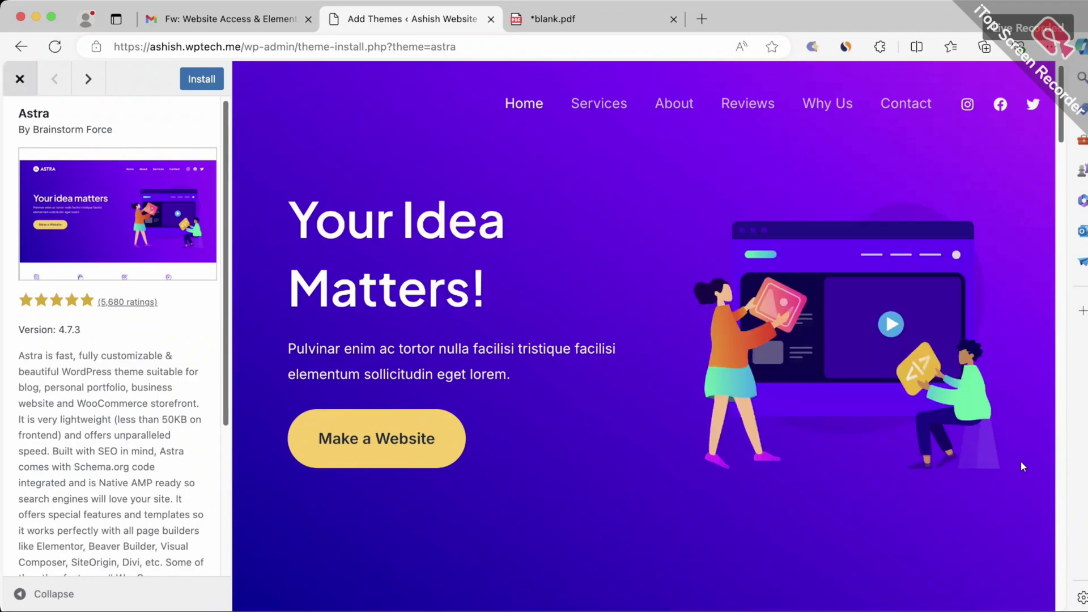
pyautogui.press('Escape')
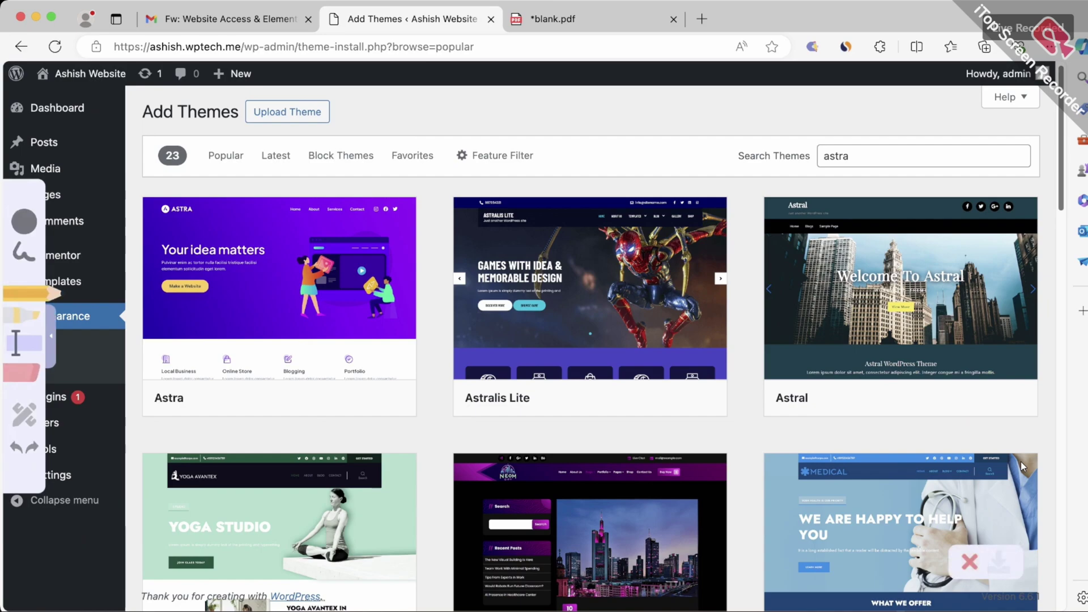
pyautogui.moveTo(325, 385)
pyautogui.mouseDown()
pyautogui.moveTo(309, 409)
pyautogui.moveTo(328, 388)
pyautogui.moveTo(374, 385)
pyautogui.mouseUp()
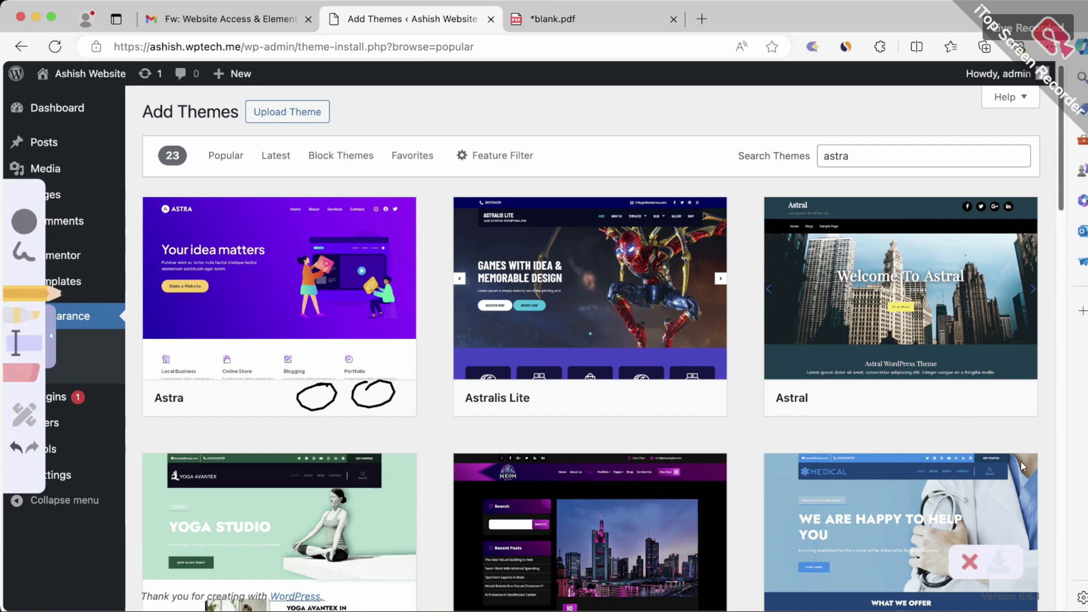
pyautogui.click(969, 562)
pyautogui.click(568, 386)
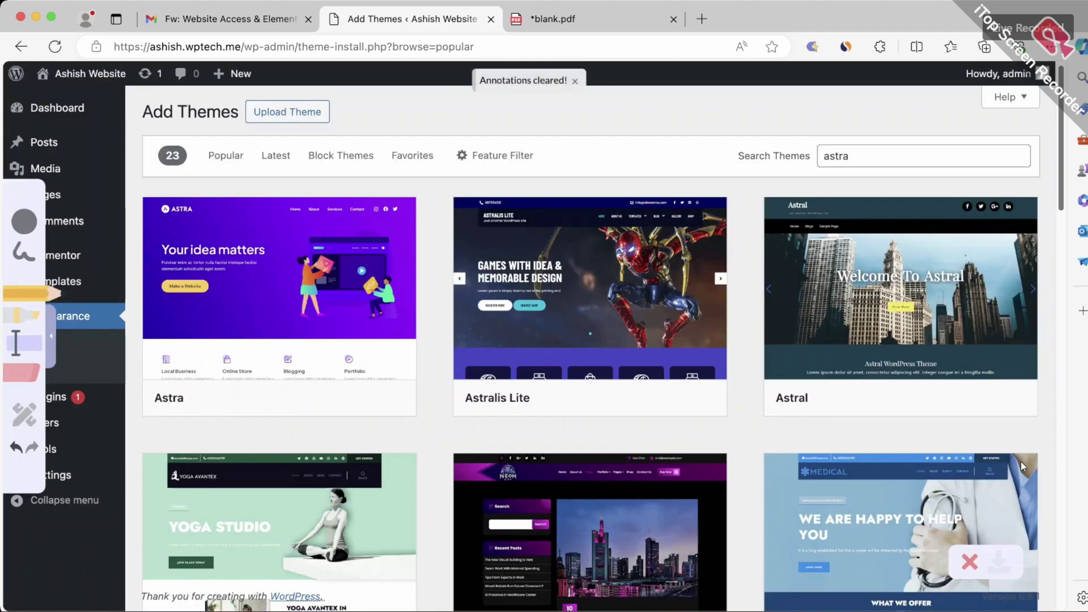
pyautogui.click(51, 336)
# - Install the Astra theme from the search results and activate it on the site
pyautogui.moveTo(284, 317)
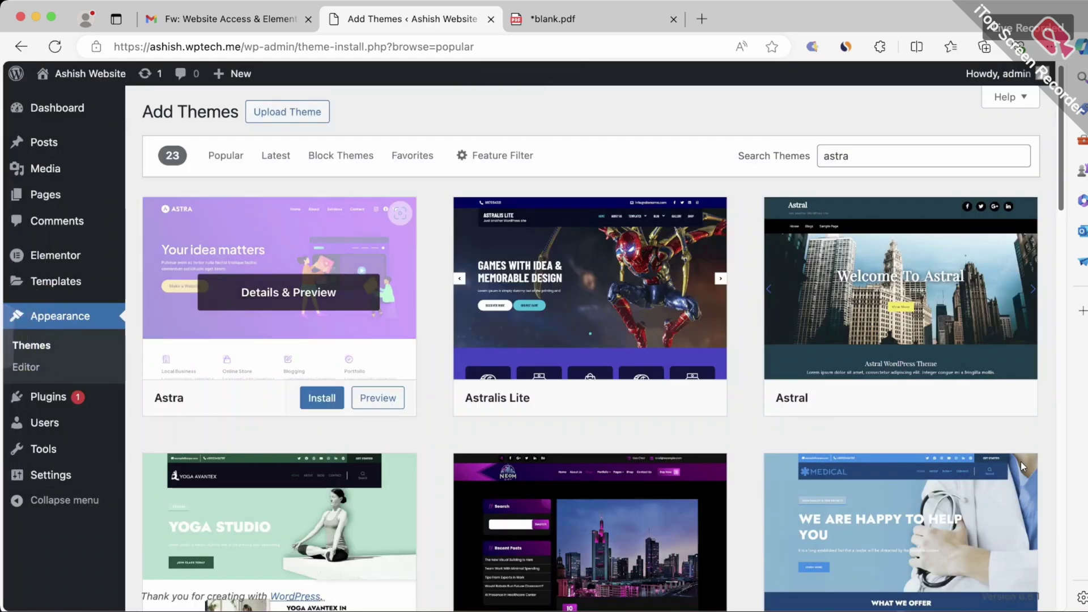
pyautogui.click(322, 398)
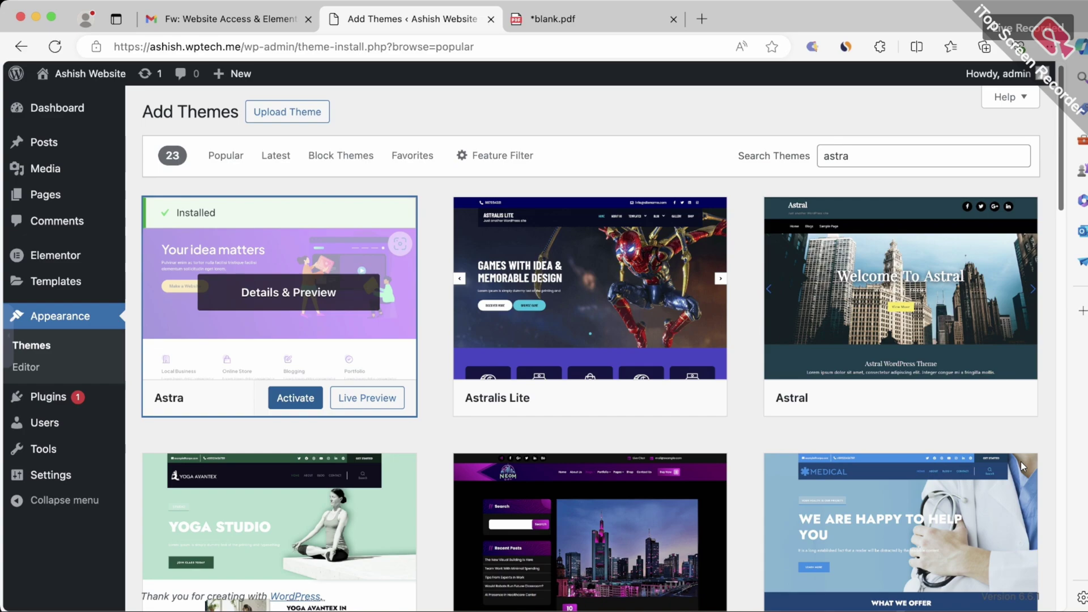
pyautogui.press('Return')
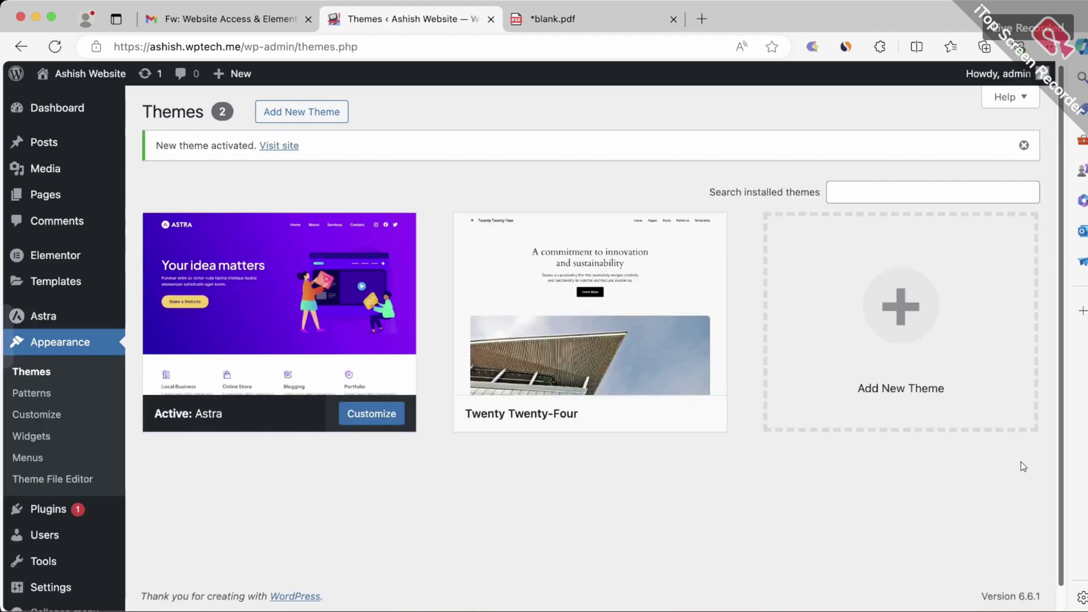
pyautogui.scroll(-1, 1022, 466)
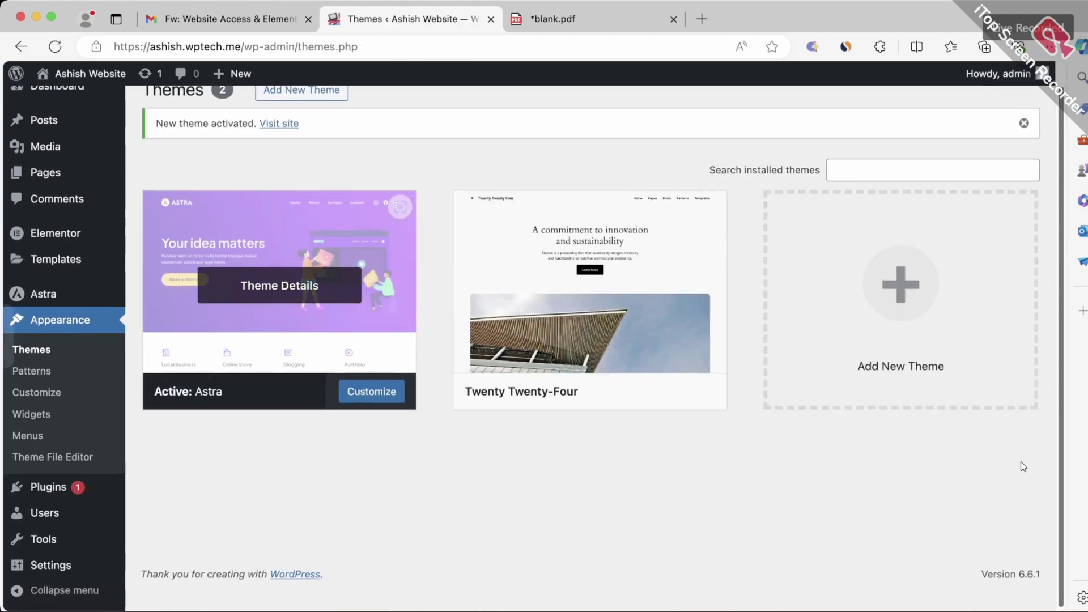
pyautogui.scroll(1, 1023, 466)
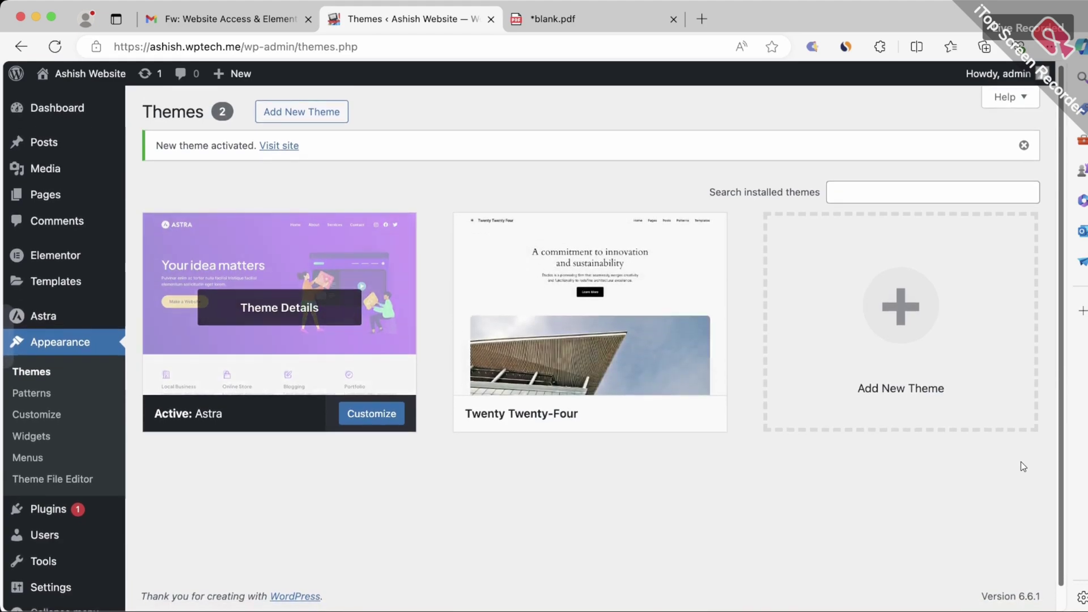
# - Look over the installed themes and open the site's Dashboard home page
pyautogui.scroll(-1, 1022, 466)
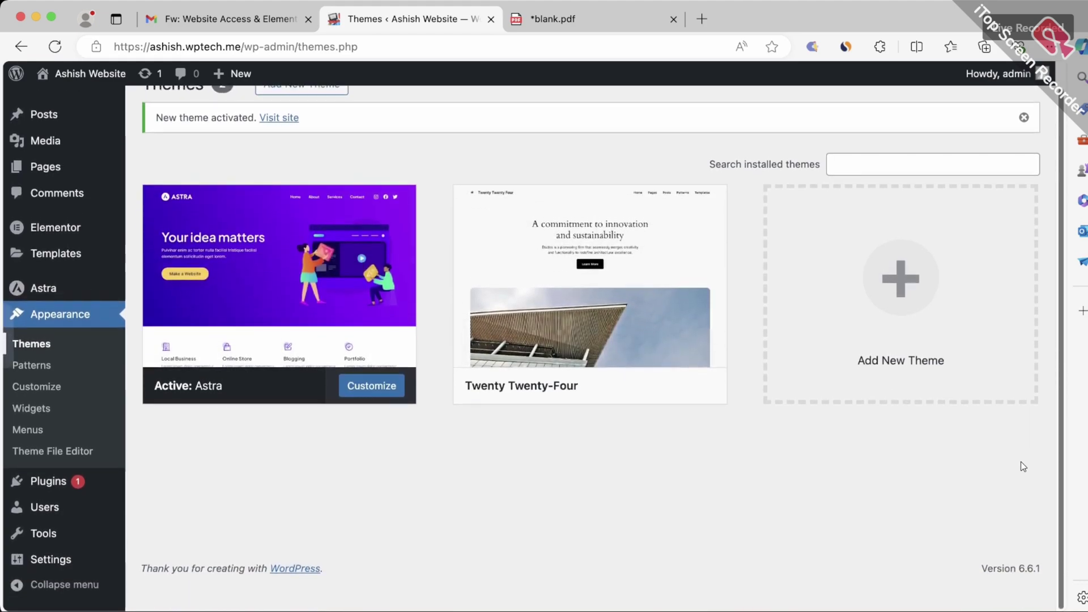
pyautogui.scroll(1, 1022, 466)
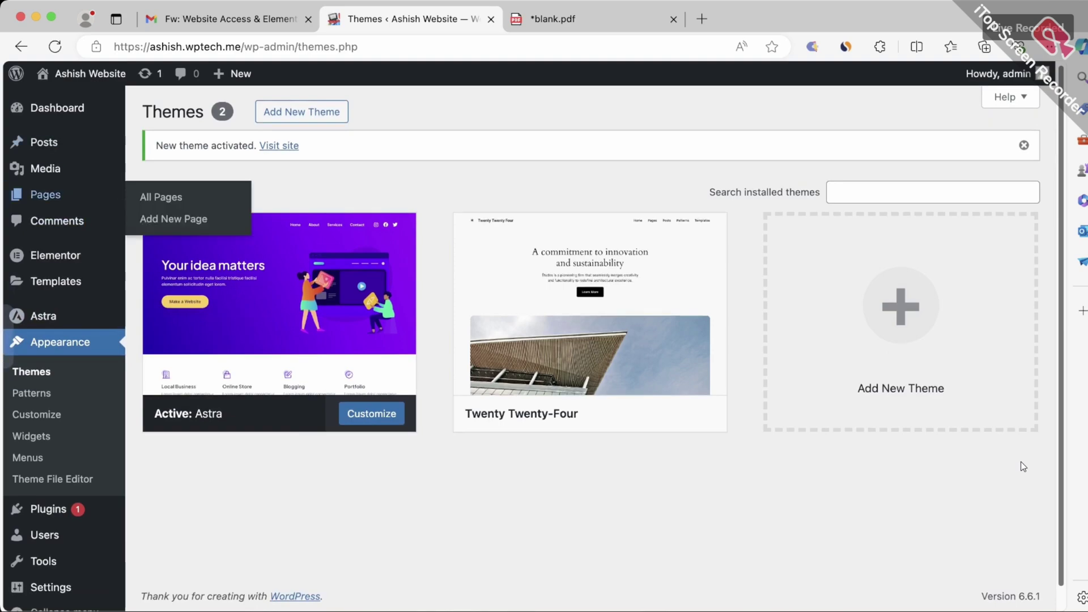
pyautogui.click(56, 107)
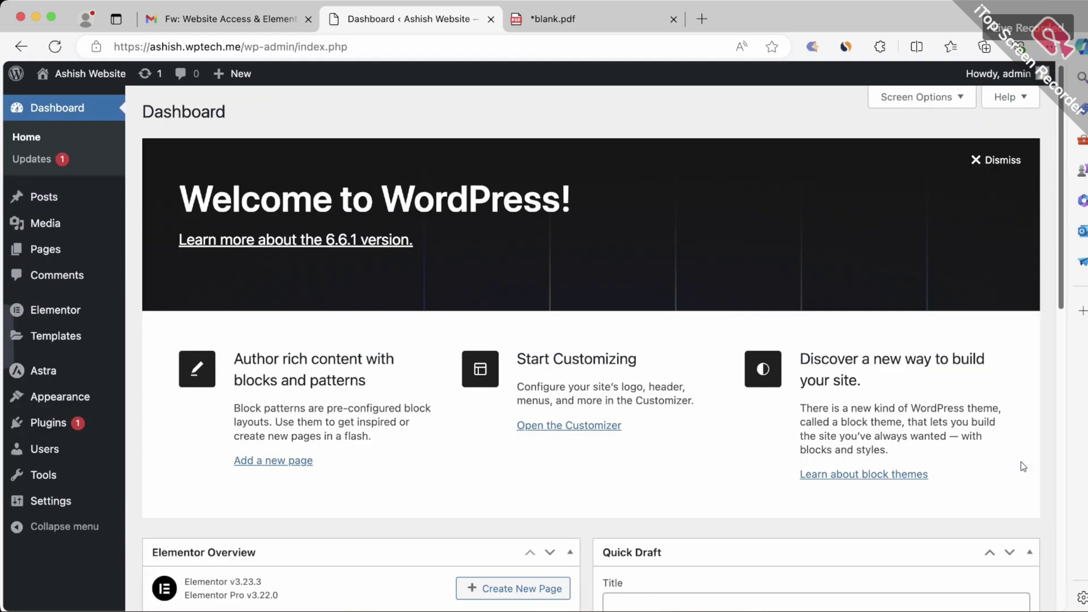
# - Examine the entries of the WordPress admin menu, including the Appearance submenu
pyautogui.press('Tab')
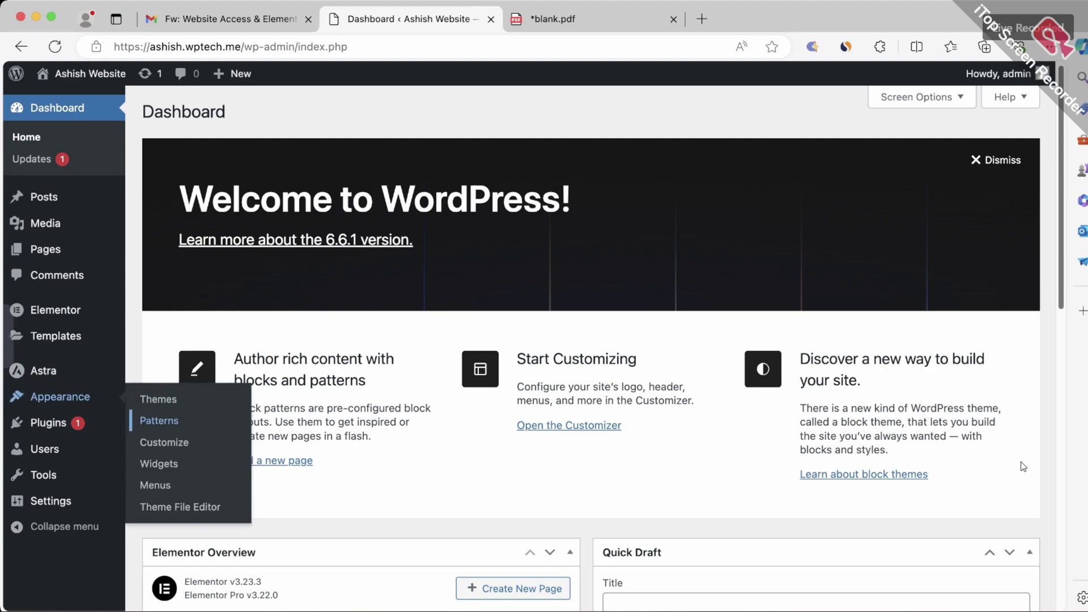
pyautogui.press('Tab')
pyautogui.press('Tab')
pyautogui.press('Tab')
pyautogui.press('Tab')
pyautogui.hotkey('shift', 'Tab')
pyautogui.hotkey('shift', 'Tab')
pyautogui.hotkey('shift', 'Tab')
pyautogui.hotkey('shift', 'Tab')
pyautogui.hotkey('shift', 'Tab')
pyautogui.hotkey('shift', 'Tab')
pyautogui.press('Tab')
pyautogui.press('Tab')
pyautogui.hotkey('shift', 'Tab')
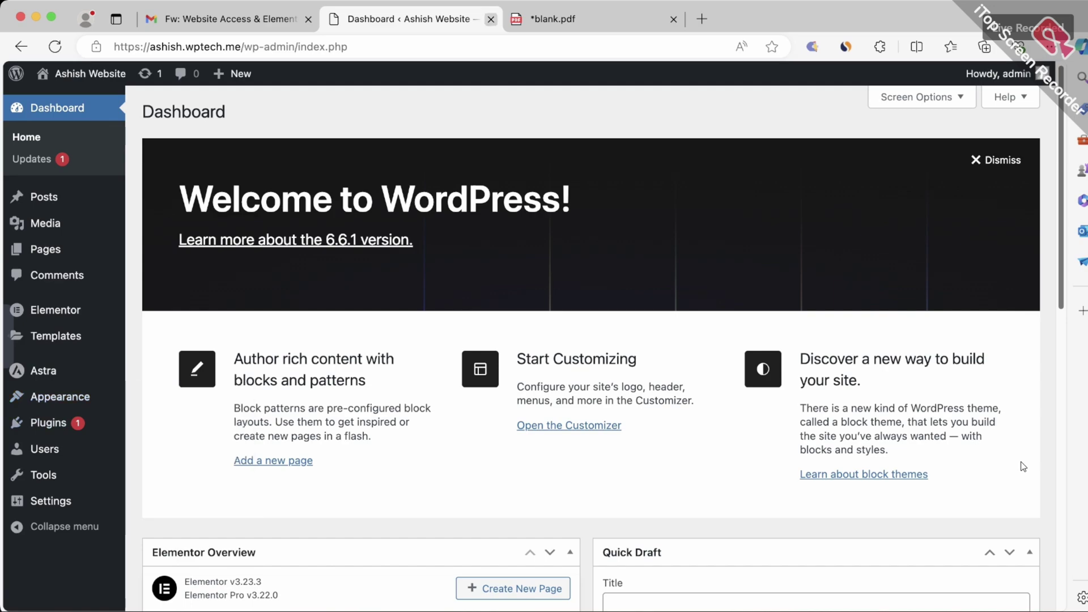
# - Switch to the blank.pdf notes and handwrite "Theme & Plugins" with a leading arrow beneath the Elementor Pro file line
pyautogui.hotkey('ctrl', 'Tab')
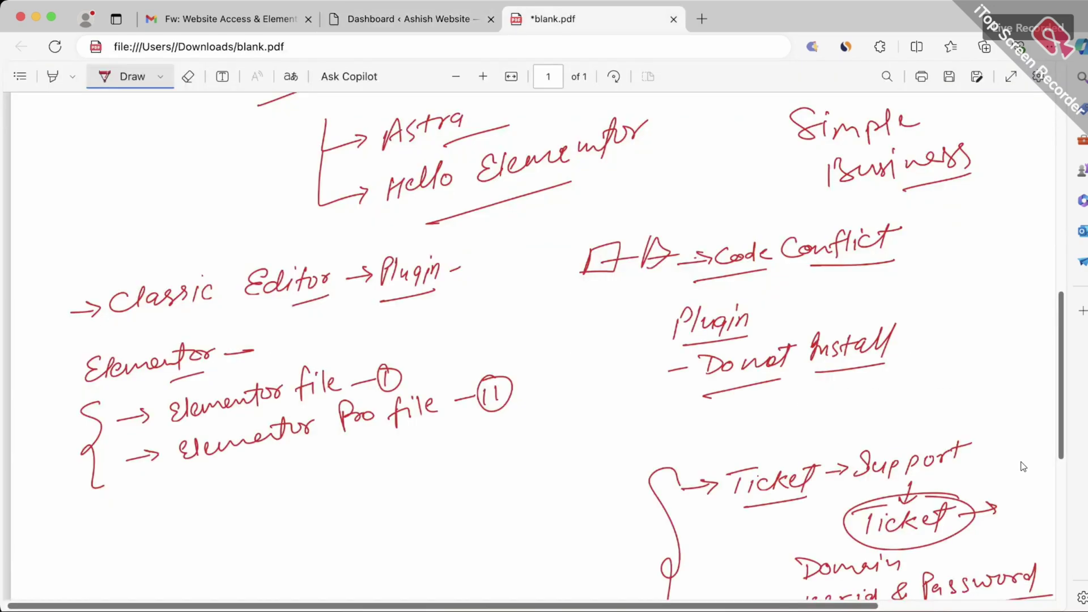
pyautogui.scroll(-3, 1023, 465)
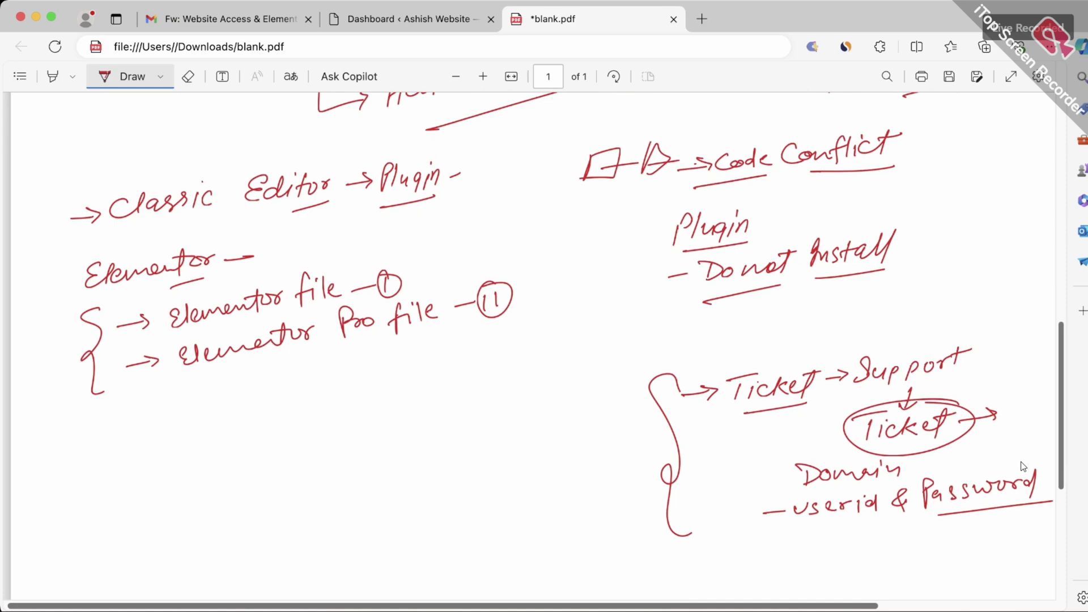
pyautogui.moveTo(170, 446); pyautogui.dragTo(209, 426)
pyautogui.moveTo(193, 423)
pyautogui.mouseDown()
pyautogui.moveTo(214, 421)
pyautogui.moveTo(211, 437)
pyautogui.moveTo(238, 401)
pyautogui.mouseUp()
pyautogui.moveTo(234, 424)
pyautogui.mouseDown()
pyautogui.moveTo(296, 388)
pyautogui.moveTo(331, 391)
pyautogui.moveTo(334, 378)
pyautogui.mouseUp()
pyautogui.click(321, 381)
pyautogui.moveTo(349, 356); pyautogui.dragTo(347, 383)
pyautogui.moveTo(355, 367)
pyautogui.mouseDown()
pyautogui.moveTo(379, 384)
pyautogui.moveTo(417, 352)
pyautogui.mouseUp()
# - Handwrite an underlined "1 menu" below "Theme & Plugins", with an arrow leading to a circled "Increase"
pyautogui.moveTo(262, 432)
pyautogui.mouseDown()
pyautogui.moveTo(263, 457)
pyautogui.moveTo(291, 452)
pyautogui.mouseUp()
pyautogui.moveTo(297, 446); pyautogui.dragTo(297, 453)
pyautogui.moveTo(321, 447); pyautogui.dragTo(368, 418)
pyautogui.moveTo(296, 477)
pyautogui.mouseDown()
pyautogui.moveTo(366, 443)
pyautogui.moveTo(335, 489)
pyautogui.mouseUp()
pyautogui.moveTo(326, 488)
pyautogui.mouseDown()
pyautogui.moveTo(343, 489)
pyautogui.moveTo(311, 542)
pyautogui.moveTo(403, 496)
pyautogui.mouseUp()
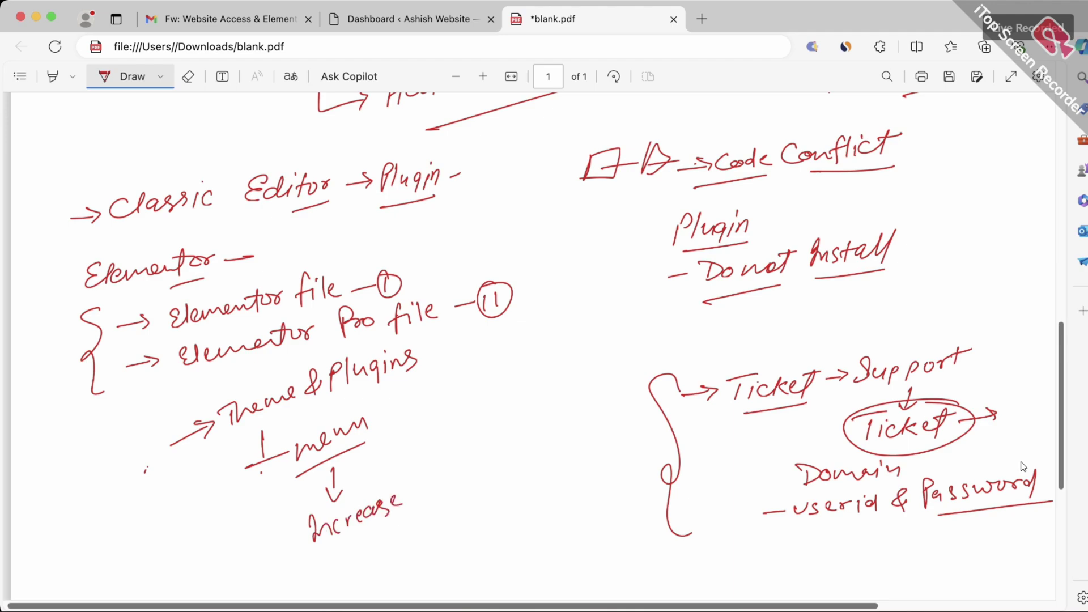
pyautogui.moveTo(318, 558)
pyautogui.mouseDown()
pyautogui.moveTo(403, 489)
pyautogui.moveTo(321, 561)
pyautogui.mouseUp()
pyautogui.moveTo(403, 492); pyautogui.dragTo(442, 477)
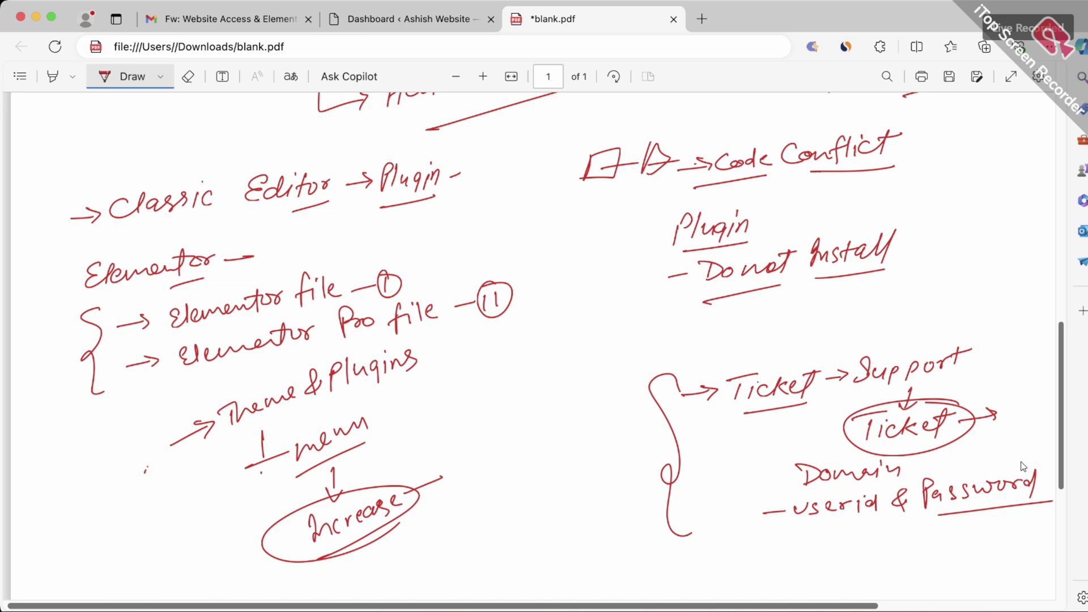
# - Return to the WordPress dashboard and examine the Appearance, Astra and Elementor submenus
pyautogui.hotkey('ctrl', 'Tab')
pyautogui.hotkey('ctrl', 'Tab')
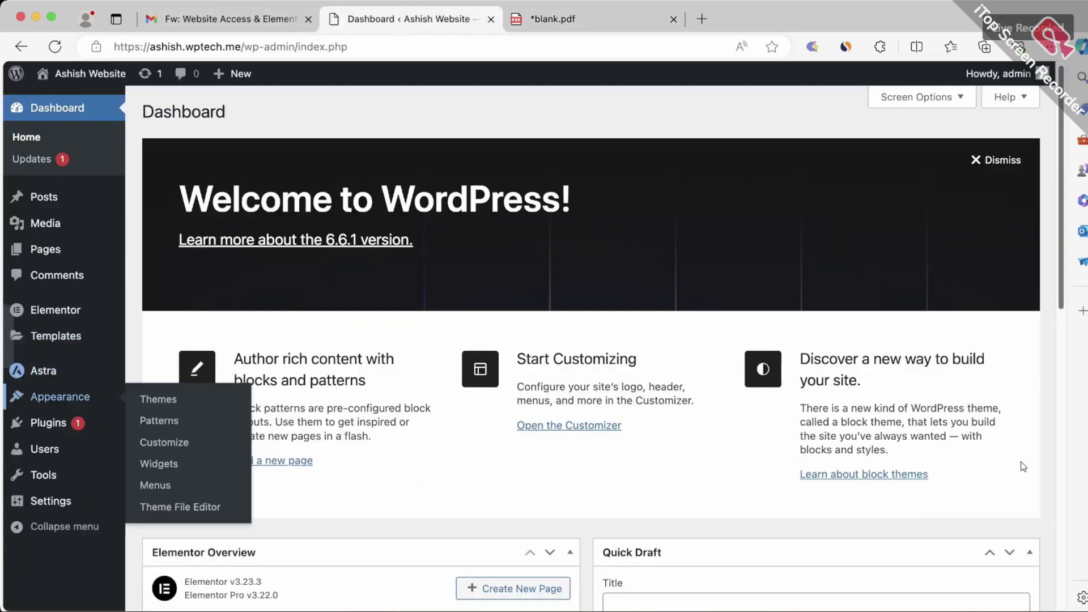
pyautogui.scroll(-1, 1023, 467)
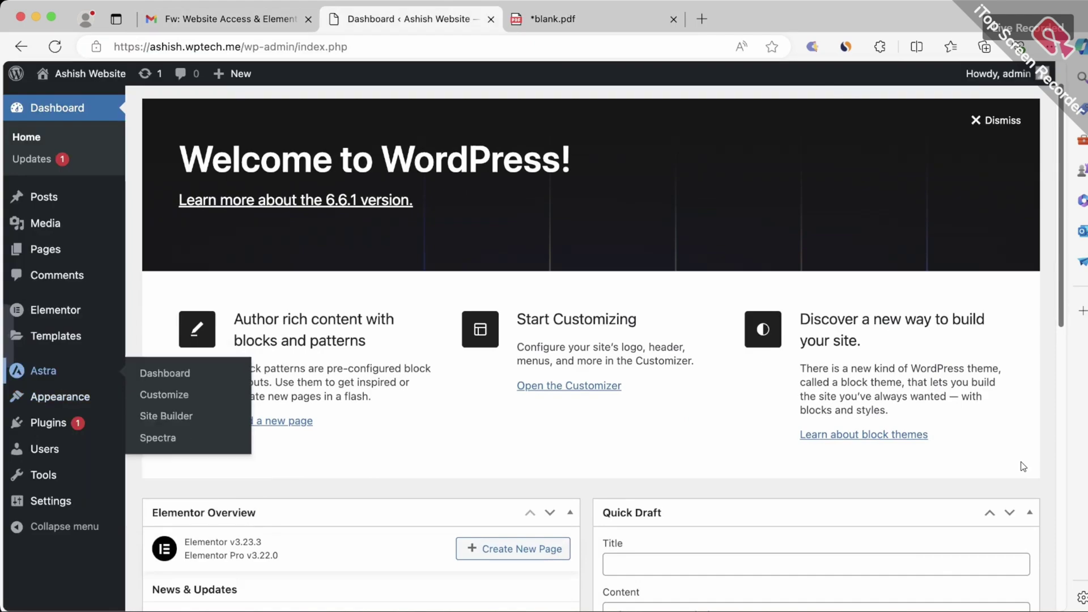
pyautogui.moveTo(56, 309)
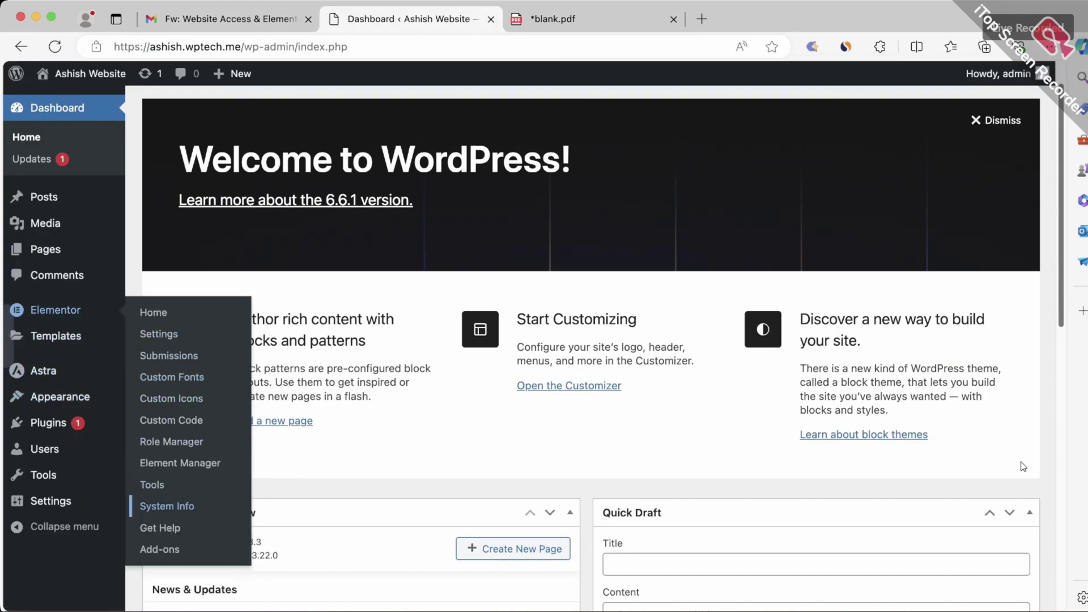
pyautogui.moveTo(55, 336)
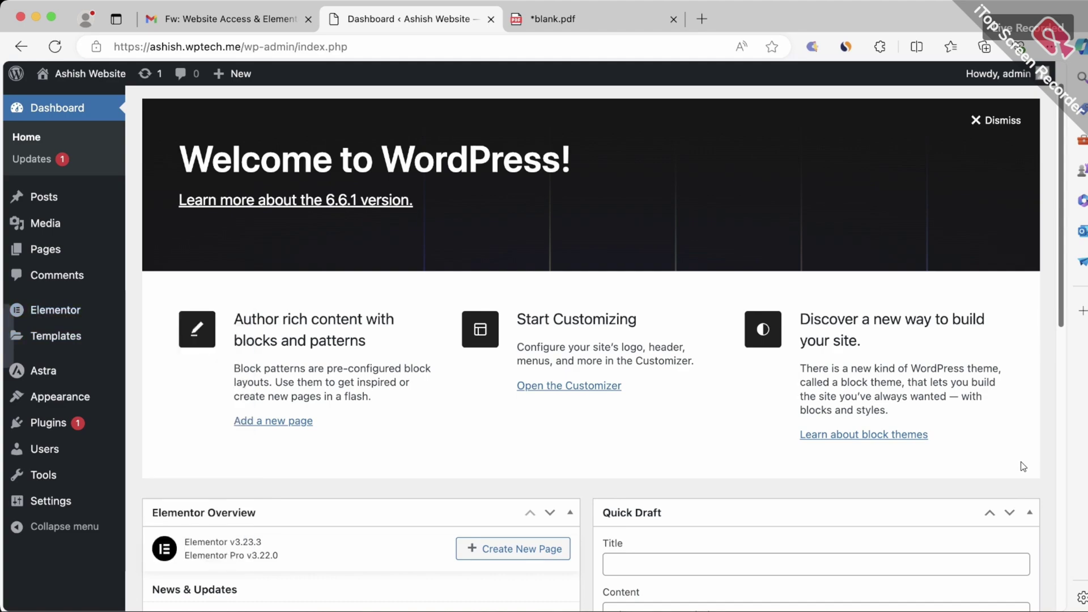
# - Switch to the blank.pdf notes and show the empty space beneath the handwriting
pyautogui.hotkey('ctrl', 'Tab')
pyautogui.scroll(-6, 1023, 467)
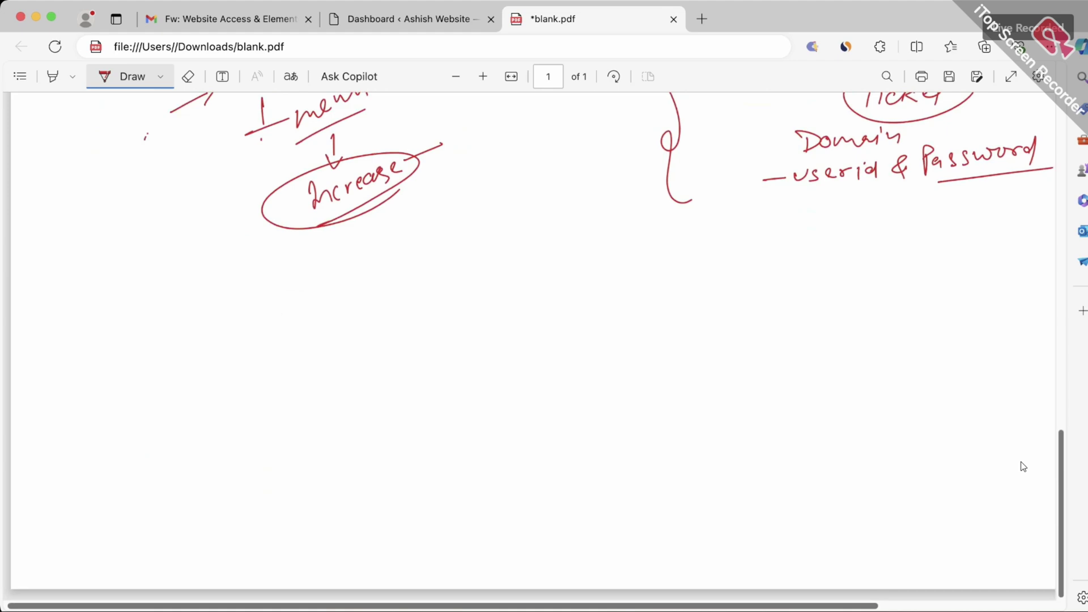
# - Handwrite the double-underlined heading "Elementor" in the blank area below the existing notes, with an arrow to an underlined "WP Plugin" beneath it
pyautogui.moveTo(69, 319)
pyautogui.mouseDown()
pyautogui.moveTo(74, 333)
pyautogui.moveTo(148, 309)
pyautogui.moveTo(146, 330)
pyautogui.mouseUp()
pyautogui.moveTo(135, 309); pyautogui.dragTo(176, 292)
pyautogui.moveTo(54, 360); pyautogui.dragTo(173, 327)
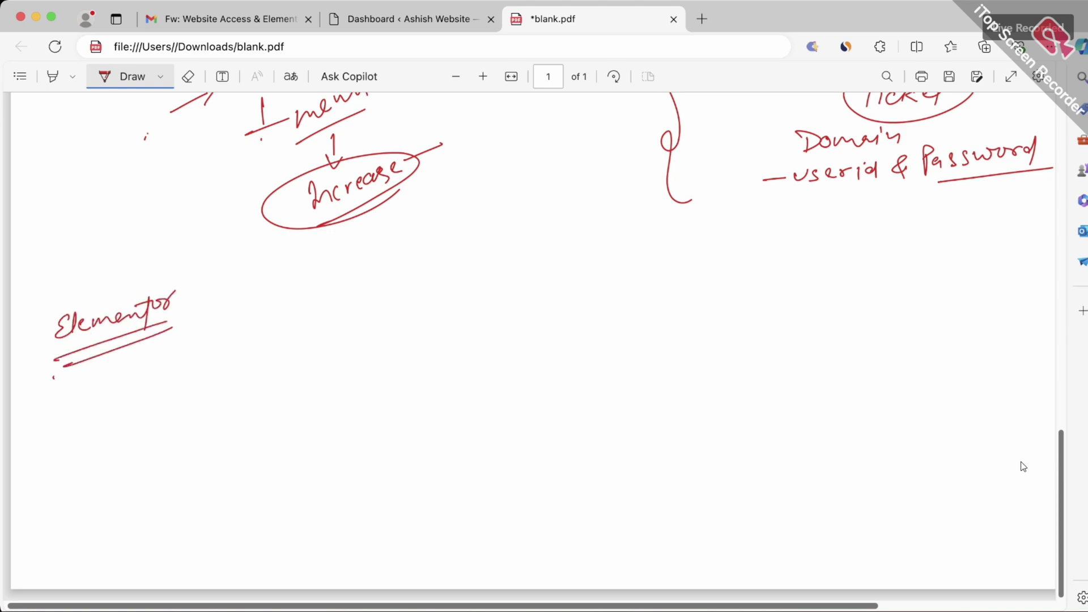
pyautogui.moveTo(110, 372)
pyautogui.mouseDown()
pyautogui.moveTo(112, 392)
pyautogui.moveTo(182, 376)
pyautogui.mouseUp()
pyautogui.moveTo(192, 369)
pyautogui.mouseDown()
pyautogui.moveTo(189, 380)
pyautogui.moveTo(222, 363)
pyautogui.moveTo(262, 383)
pyautogui.moveTo(290, 366)
pyautogui.mouseUp()
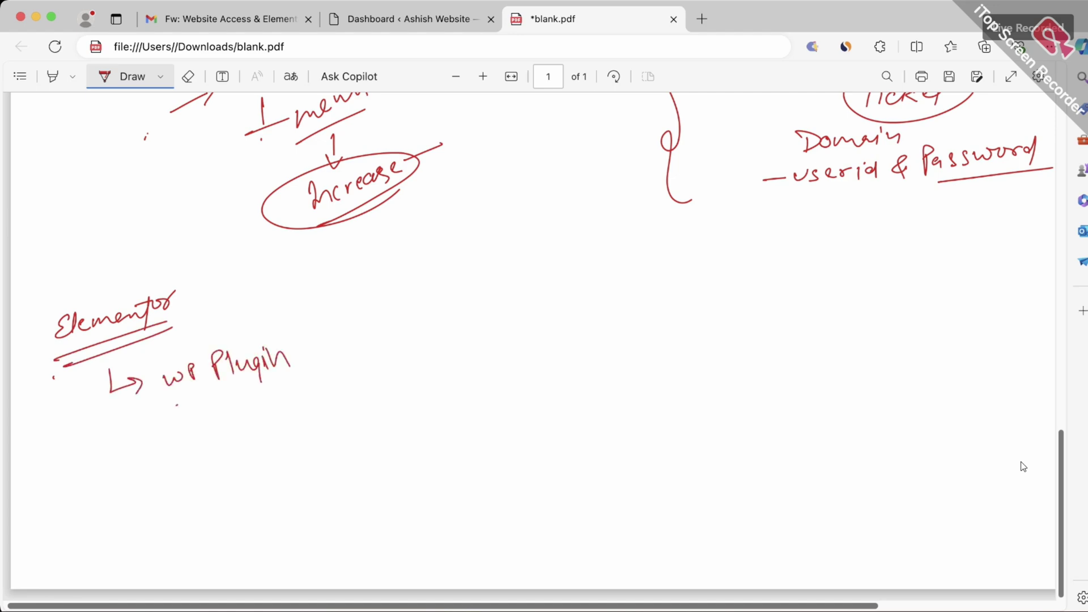
pyautogui.moveTo(176, 405); pyautogui.dragTo(250, 388)
# - Extend the "WP Plugin" line with the handwritten text "Page Drag & Drop Design (without any code)", underlining "Design"
pyautogui.moveTo(300, 356)
pyautogui.mouseDown()
pyautogui.moveTo(349, 344)
pyautogui.moveTo(374, 373)
pyautogui.moveTo(390, 355)
pyautogui.moveTo(460, 333)
pyautogui.moveTo(461, 363)
pyautogui.mouseUp()
pyautogui.moveTo(493, 320)
pyautogui.mouseDown()
pyautogui.moveTo(473, 334)
pyautogui.moveTo(482, 317)
pyautogui.mouseUp()
pyautogui.moveTo(504, 315); pyautogui.dragTo(505, 339)
pyautogui.moveTo(524, 321); pyautogui.dragTo(533, 320)
pyautogui.moveTo(541, 321); pyautogui.dragTo(561, 334)
pyautogui.moveTo(558, 319)
pyautogui.mouseDown()
pyautogui.moveTo(573, 326)
pyautogui.moveTo(564, 331)
pyautogui.moveTo(601, 329)
pyautogui.mouseUp()
pyautogui.moveTo(620, 313); pyautogui.dragTo(620, 320)
pyautogui.moveTo(642, 306)
pyautogui.mouseDown()
pyautogui.moveTo(633, 321)
pyautogui.moveTo(650, 316)
pyautogui.moveTo(657, 334)
pyautogui.moveTo(686, 300)
pyautogui.mouseUp()
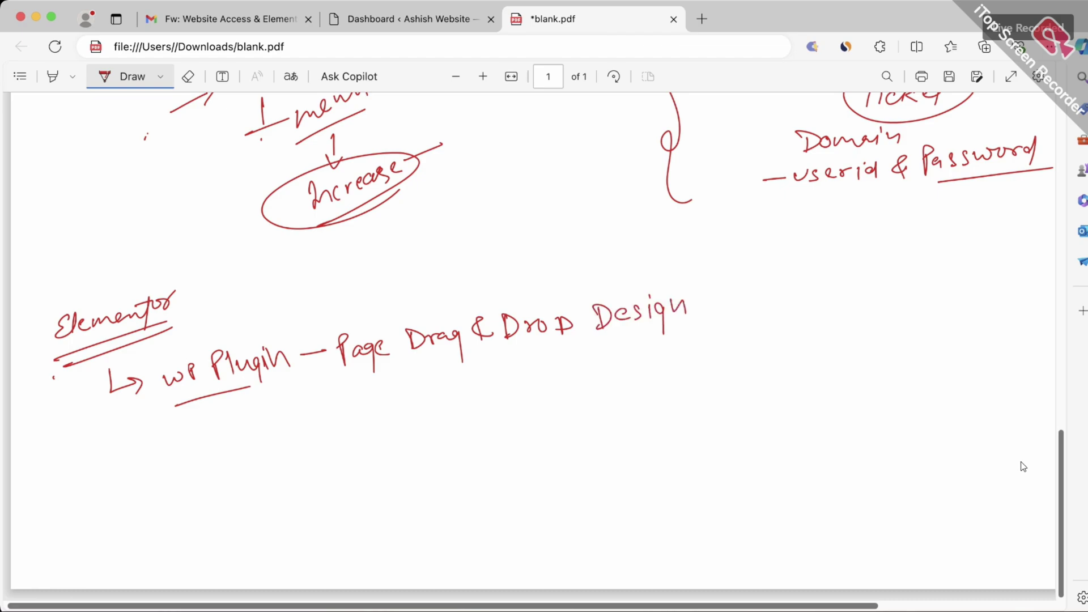
pyautogui.moveTo(610, 352); pyautogui.dragTo(691, 334)
pyautogui.moveTo(707, 285)
pyautogui.mouseDown()
pyautogui.moveTo(718, 327)
pyautogui.moveTo(733, 297)
pyautogui.moveTo(781, 296)
pyautogui.moveTo(806, 282)
pyautogui.moveTo(802, 294)
pyautogui.mouseUp()
pyautogui.moveTo(795, 282)
pyautogui.mouseDown()
pyautogui.moveTo(855, 278)
pyautogui.moveTo(856, 301)
pyautogui.mouseUp()
pyautogui.moveTo(867, 279)
pyautogui.mouseDown()
pyautogui.moveTo(893, 282)
pyautogui.moveTo(934, 261)
pyautogui.moveTo(915, 309)
pyautogui.mouseUp()
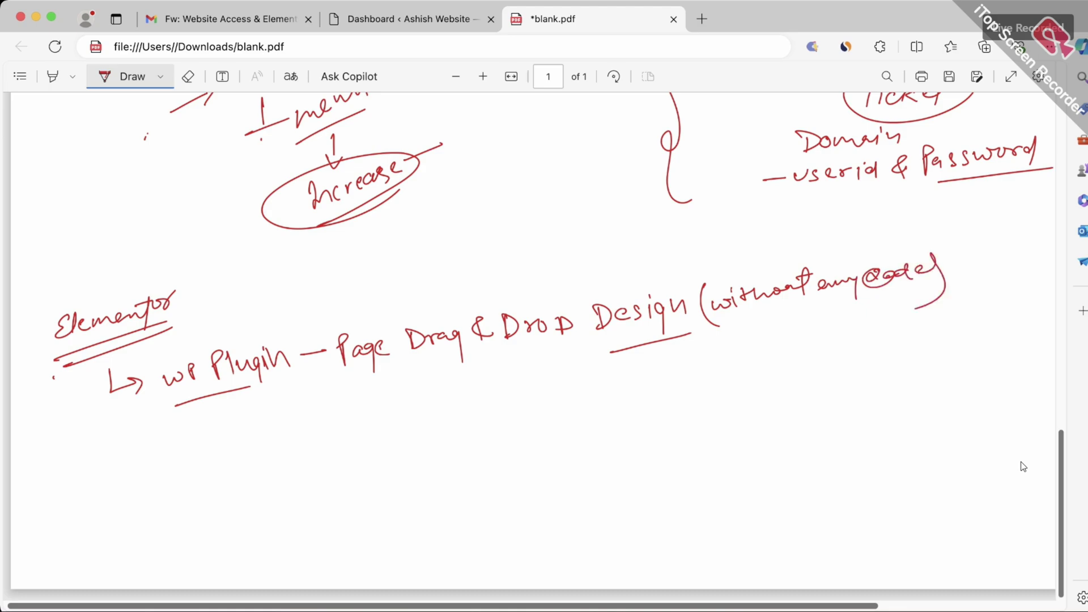
# - Handwrite an arrow and "Powerful Plugin" below the plugin line, underlining both words
pyautogui.moveTo(321, 469); pyautogui.dragTo(350, 463)
pyautogui.moveTo(338, 459)
pyautogui.mouseDown()
pyautogui.moveTo(341, 470)
pyautogui.moveTo(374, 471)
pyautogui.moveTo(384, 451)
pyautogui.moveTo(463, 424)
pyautogui.moveTo(470, 439)
pyautogui.moveTo(514, 422)
pyautogui.moveTo(567, 439)
pyautogui.moveTo(587, 408)
pyautogui.mouseUp()
pyautogui.moveTo(527, 456); pyautogui.dragTo(592, 435)
pyautogui.moveTo(374, 494); pyautogui.dragTo(481, 462)
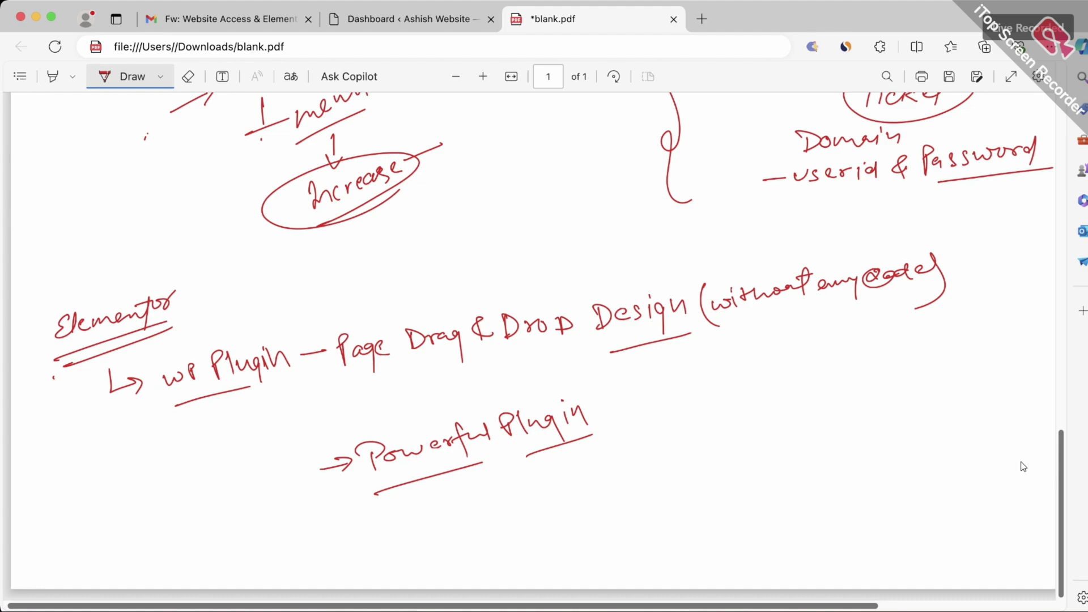
# - Switch to the WordPress dashboard and open the Elementor home page
pyautogui.hotkey('ctrl', 'shift', 'Tab')
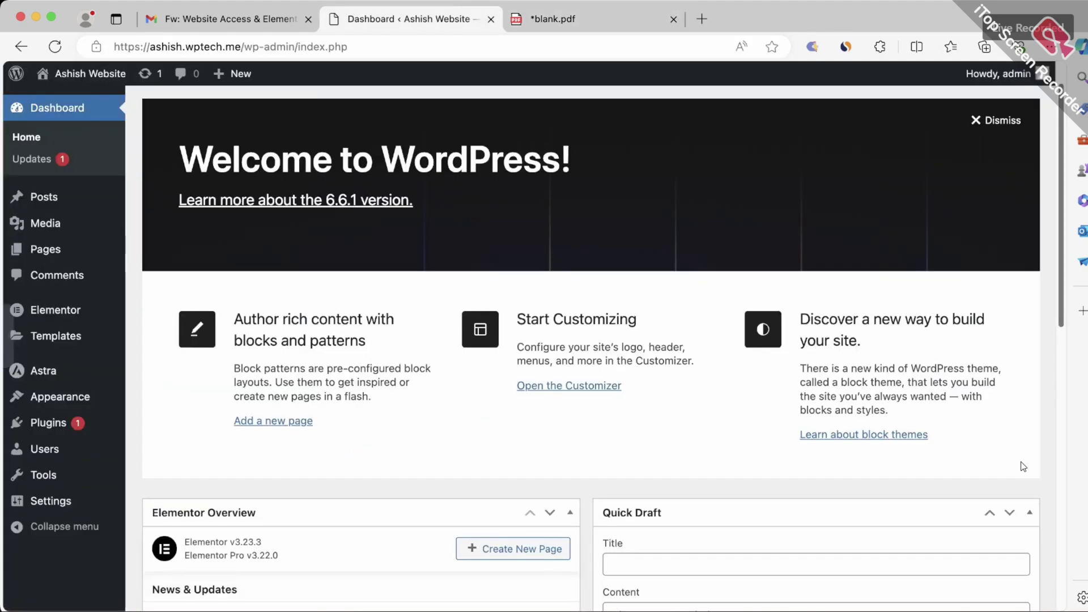
pyautogui.moveTo(233, 397); pyautogui.dragTo(317, 422)
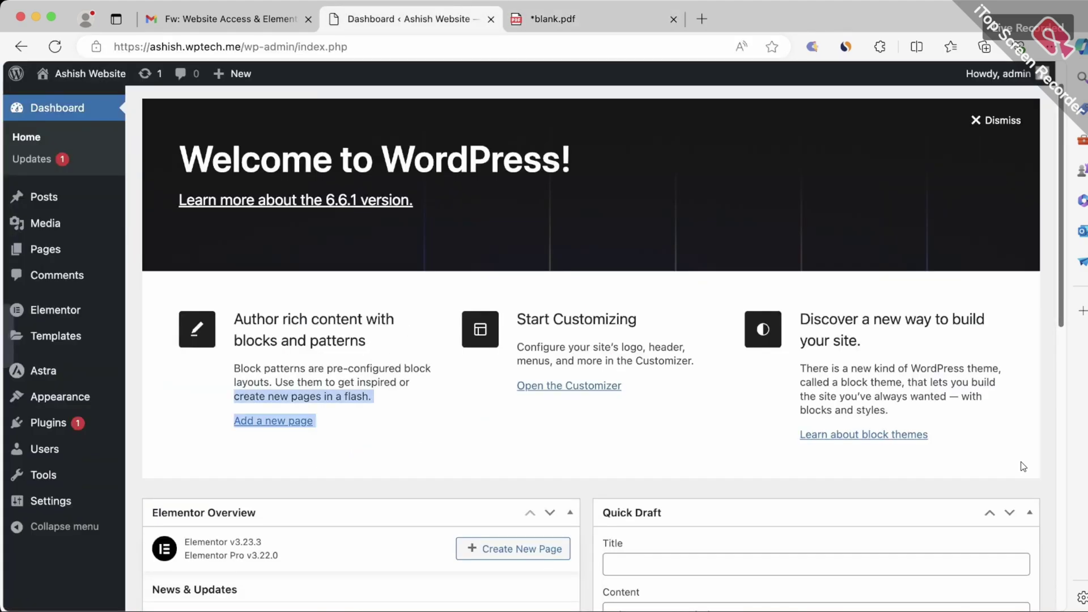
pyautogui.click(55, 310)
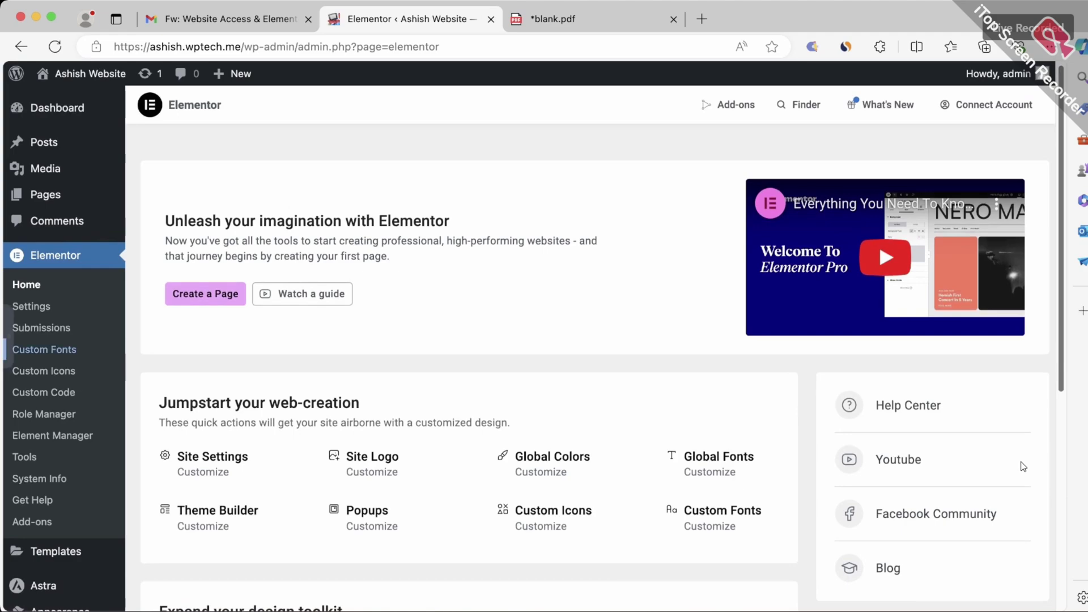
# - Mark up the Create a Page and Watch a guide options and the quick actions with pen strokes, and clear all annotations
pyautogui.click(9, 336)
pyautogui.moveTo(180, 279); pyautogui.dragTo(235, 260)
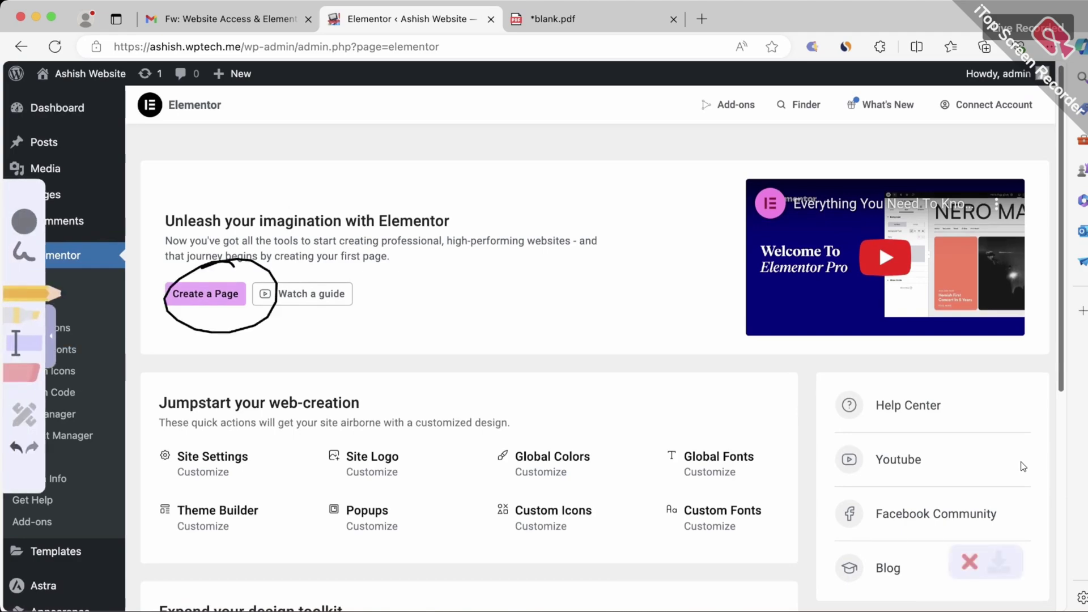
pyautogui.moveTo(336, 259); pyautogui.dragTo(382, 256)
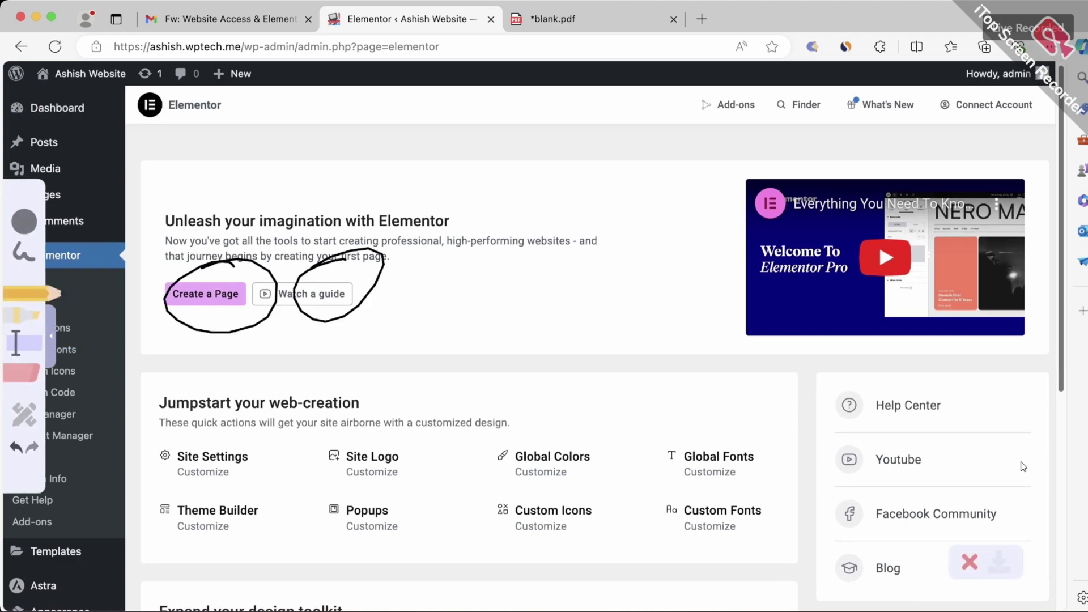
pyautogui.moveTo(212, 504); pyautogui.dragTo(315, 465)
pyautogui.moveTo(396, 492); pyautogui.dragTo(490, 448)
pyautogui.moveTo(571, 489); pyautogui.dragTo(673, 438)
pyautogui.moveTo(664, 506); pyautogui.dragTo(750, 465)
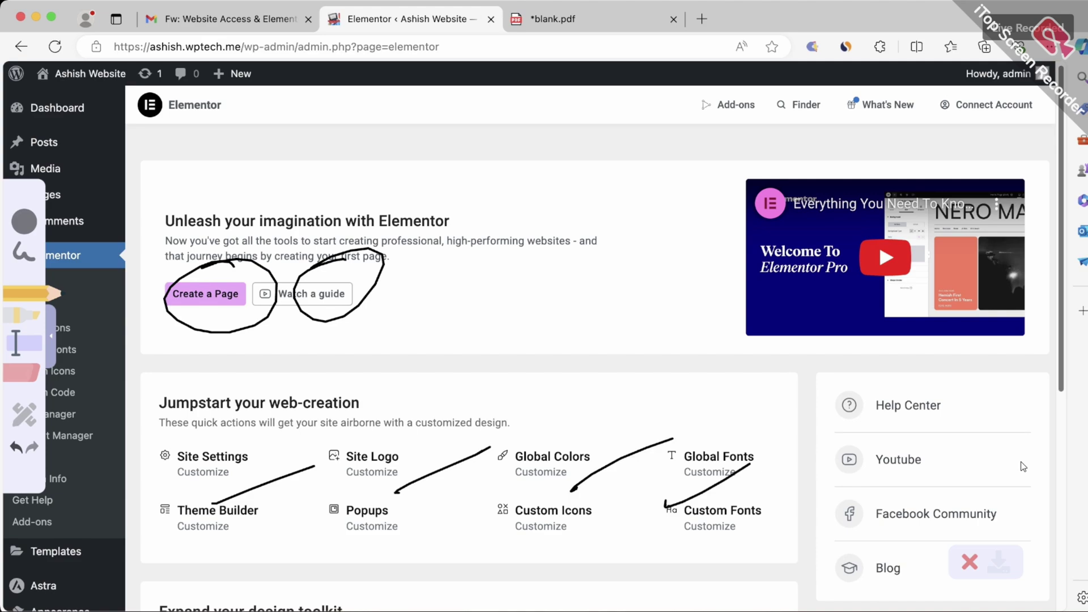
pyautogui.click(970, 562)
pyautogui.press('Return')
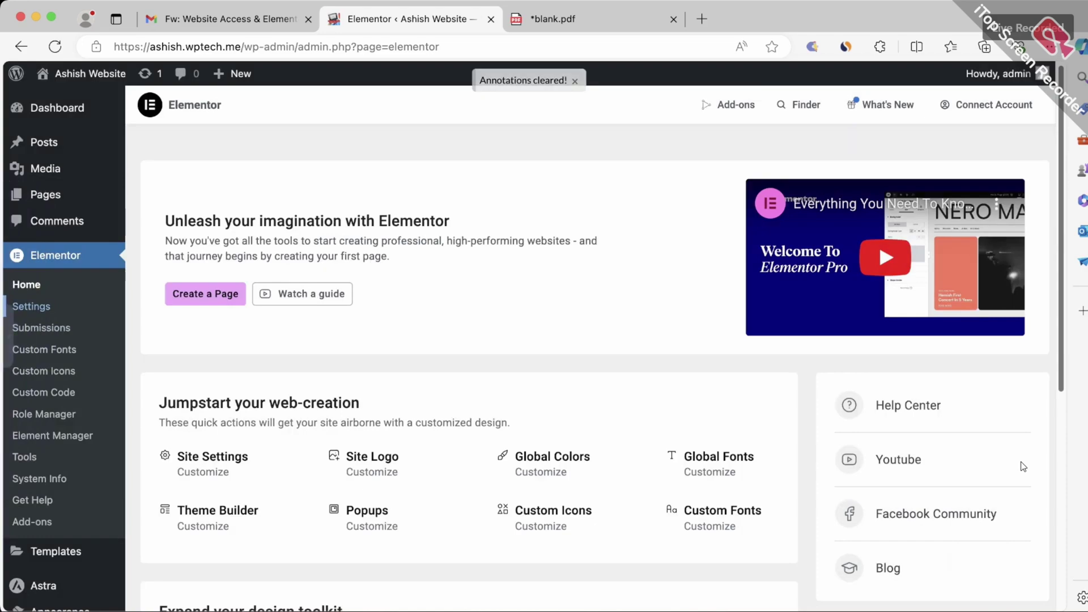
# - Open the Elementor settings and look over the General options, including Post Types
pyautogui.press('Return')
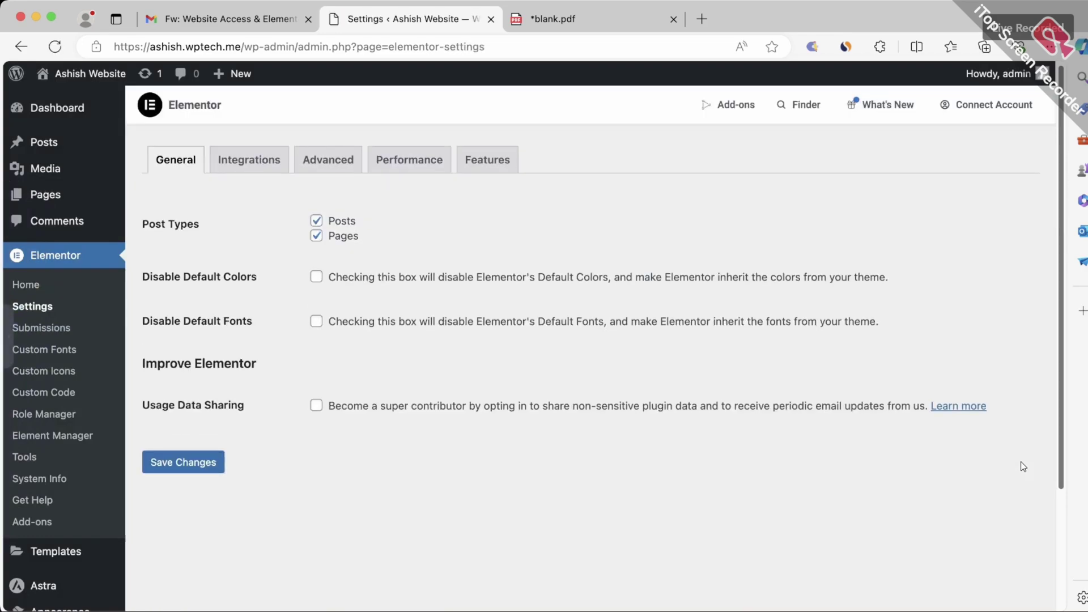
pyautogui.scroll(-1, 1023, 466)
pyautogui.doubleClick(183, 208)
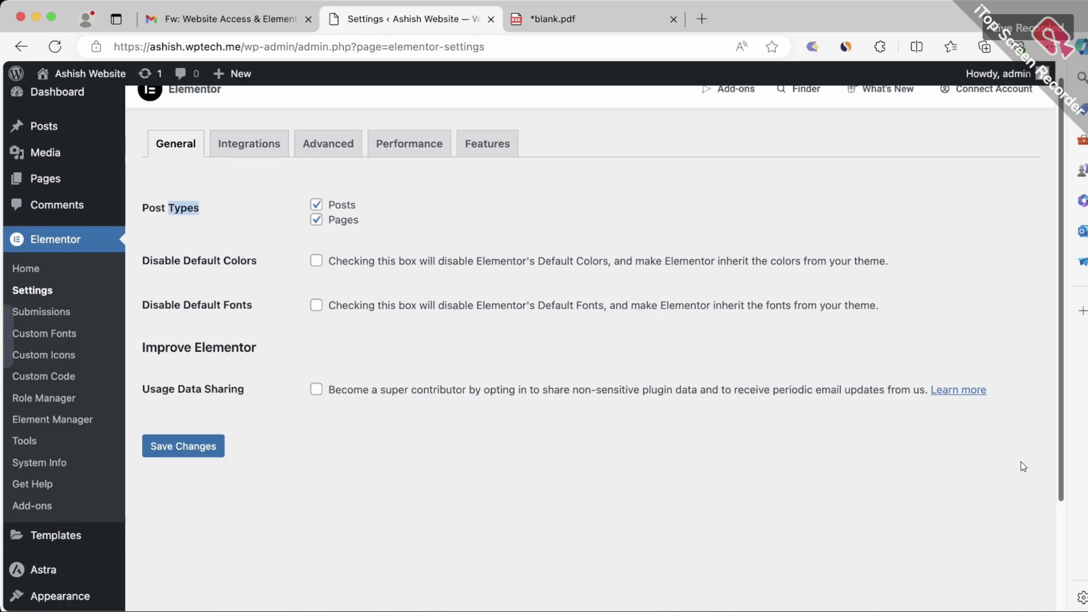
pyautogui.tripleClick(183, 208)
pyautogui.scroll(-1, 589, 347)
pyautogui.scroll(2, 589, 347)
# - Look through the Integrations settings and highlight the Google Maps Embed API heading
pyautogui.click(250, 160)
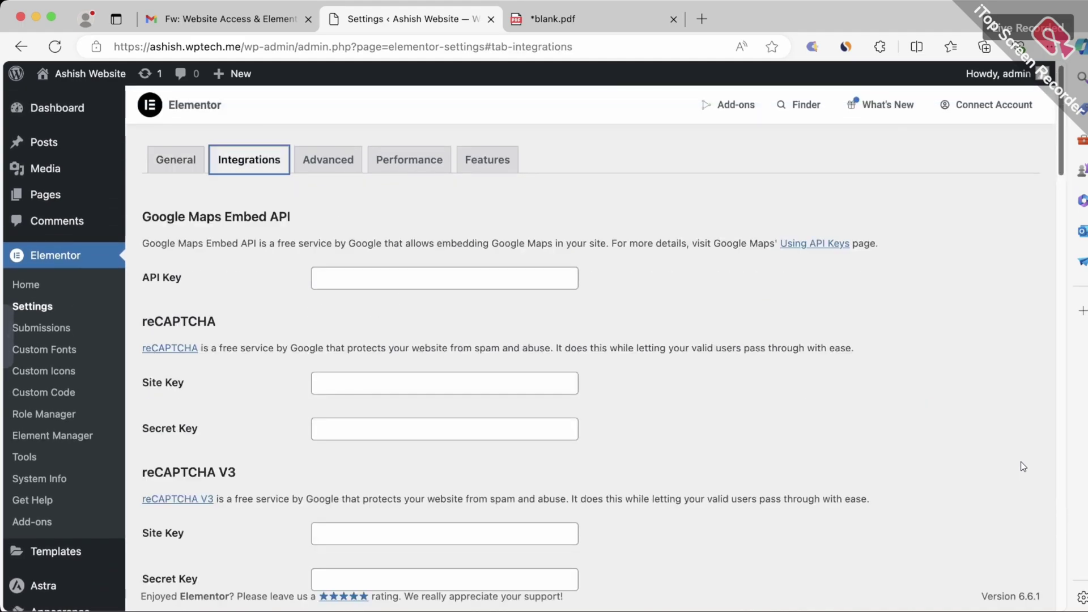
pyautogui.scroll(-10, 589, 346)
pyautogui.scroll(10, 590, 346)
pyautogui.scroll(-1, 590, 347)
pyautogui.scroll(2, 590, 347)
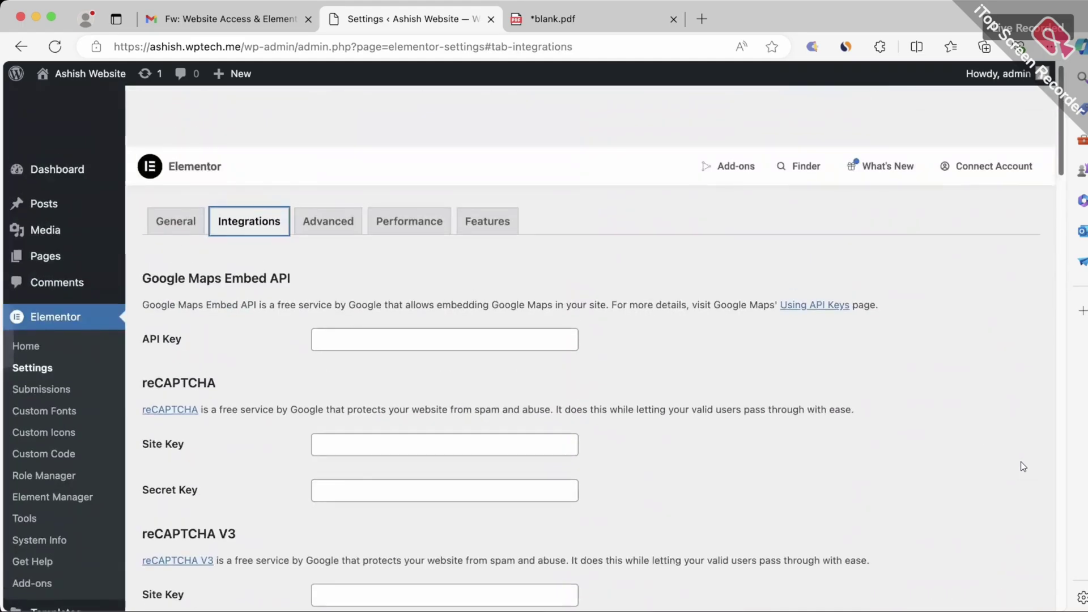
pyautogui.moveTo(189, 217); pyautogui.dragTo(291, 217)
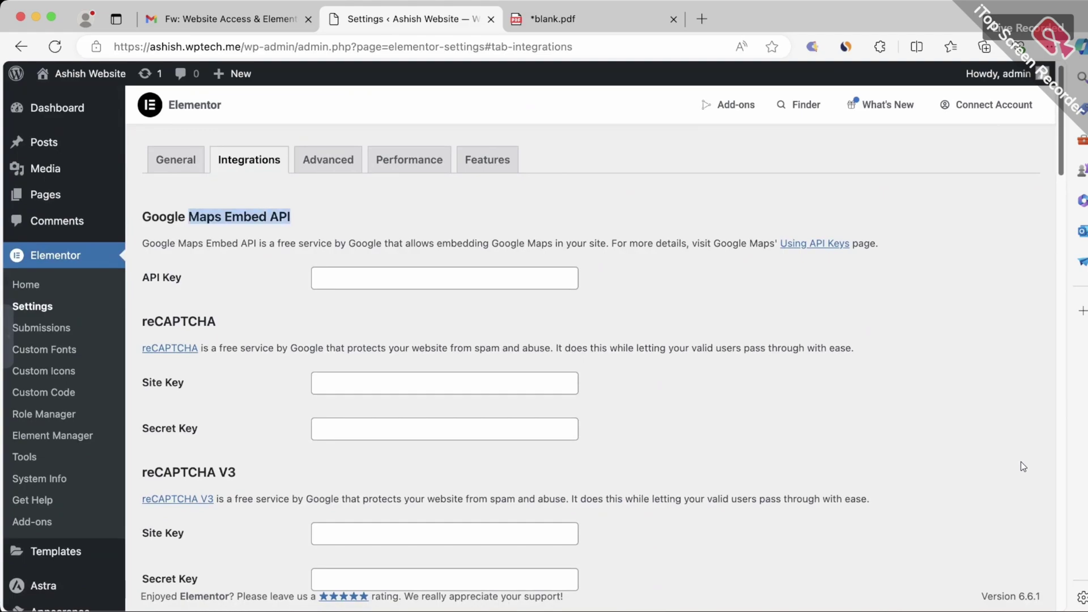
# - Look through the Advanced and Performance settings of Elementor
pyautogui.click(328, 159)
pyautogui.scroll(-5, 590, 347)
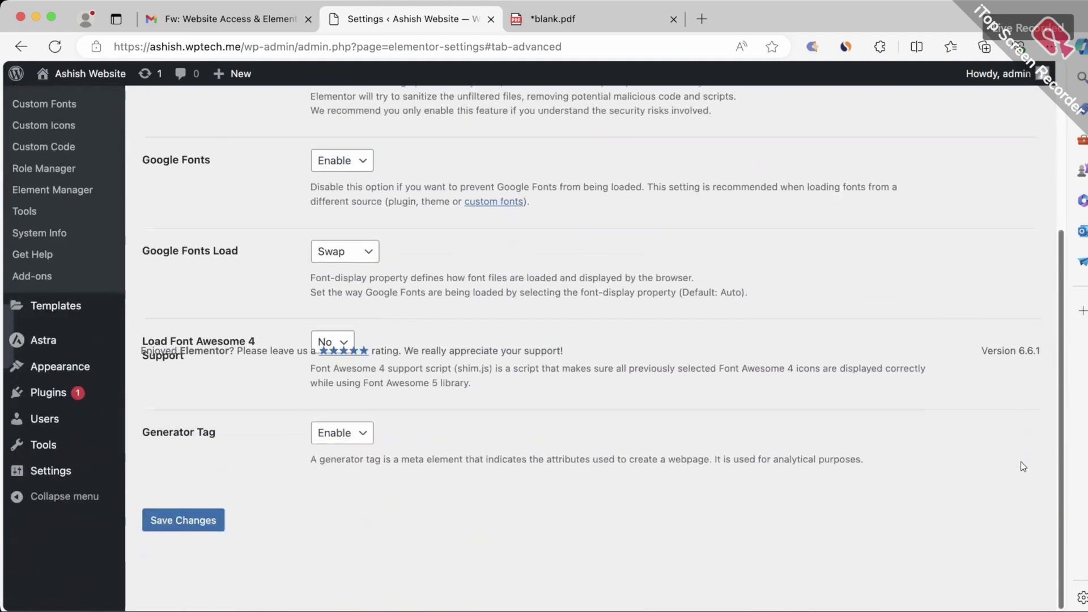
pyautogui.scroll(6, 589, 347)
pyautogui.click(409, 160)
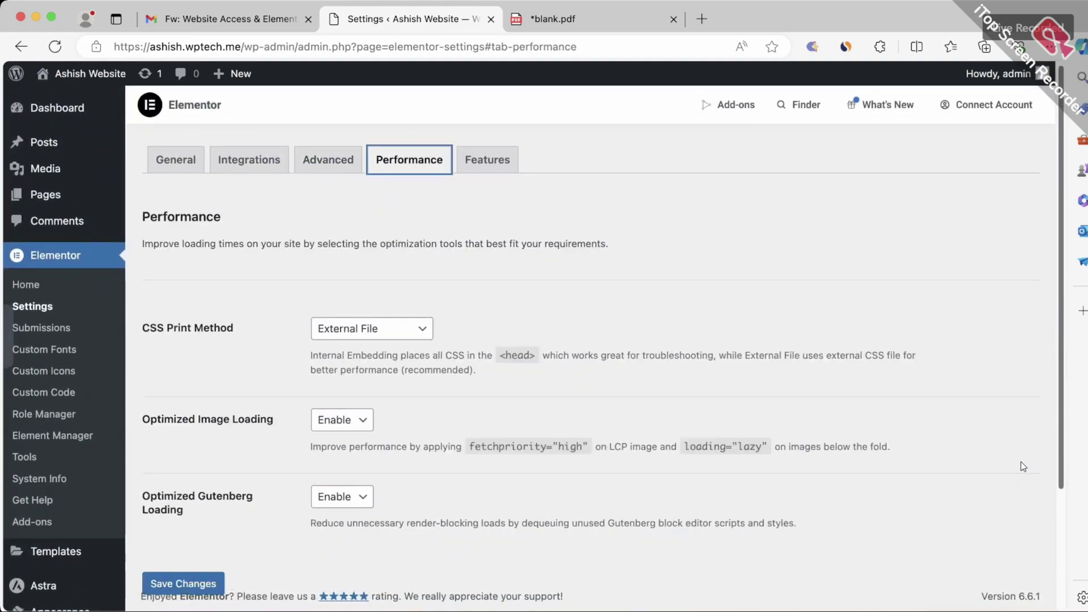
pyautogui.scroll(-3, 589, 347)
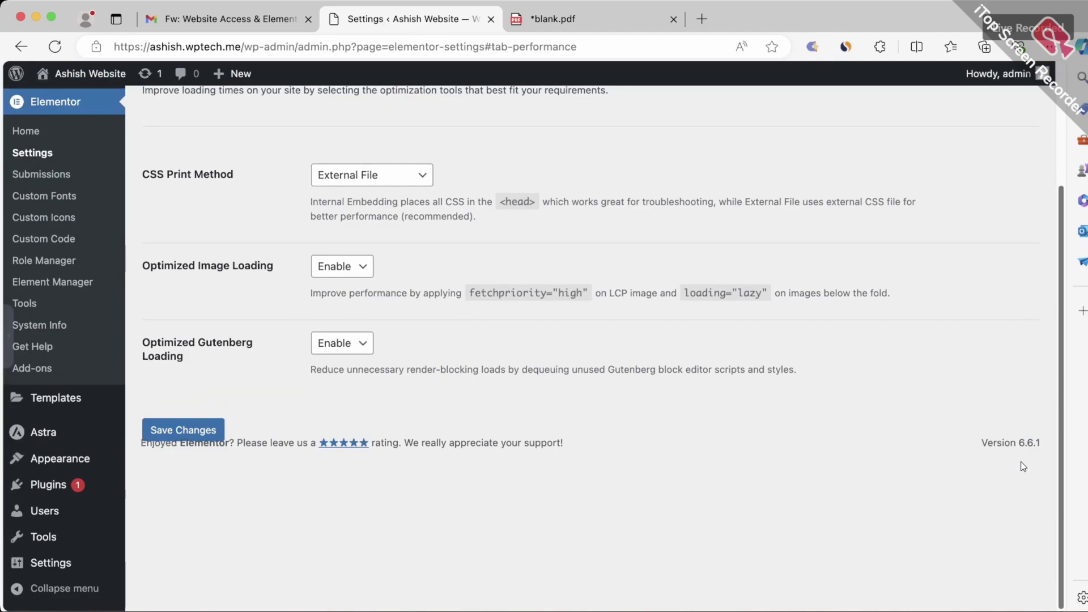
pyautogui.scroll(3, 590, 347)
# - Review the full list of experiments in the Features settings and return to the General settings
pyautogui.click(487, 159)
pyautogui.scroll(-15, 1024, 466)
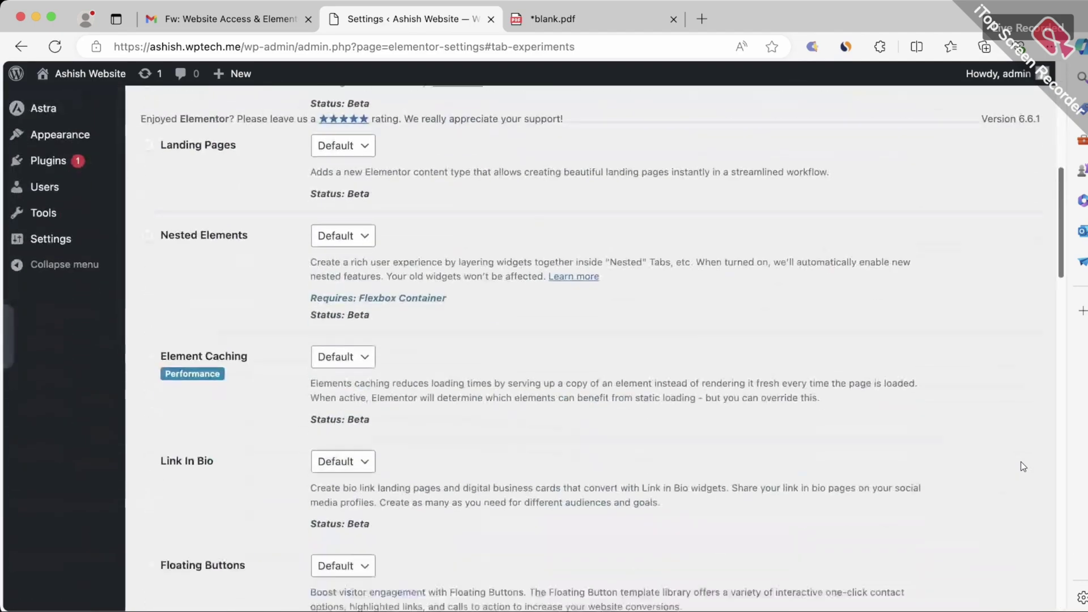
pyautogui.scroll(-3, 1023, 466)
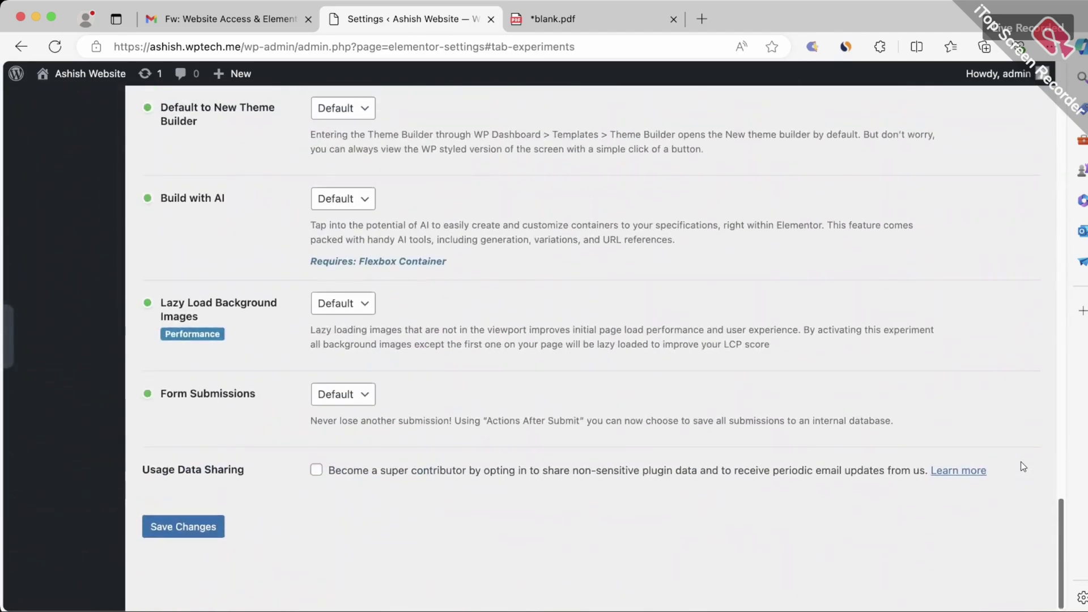
pyautogui.scroll(20, 1024, 466)
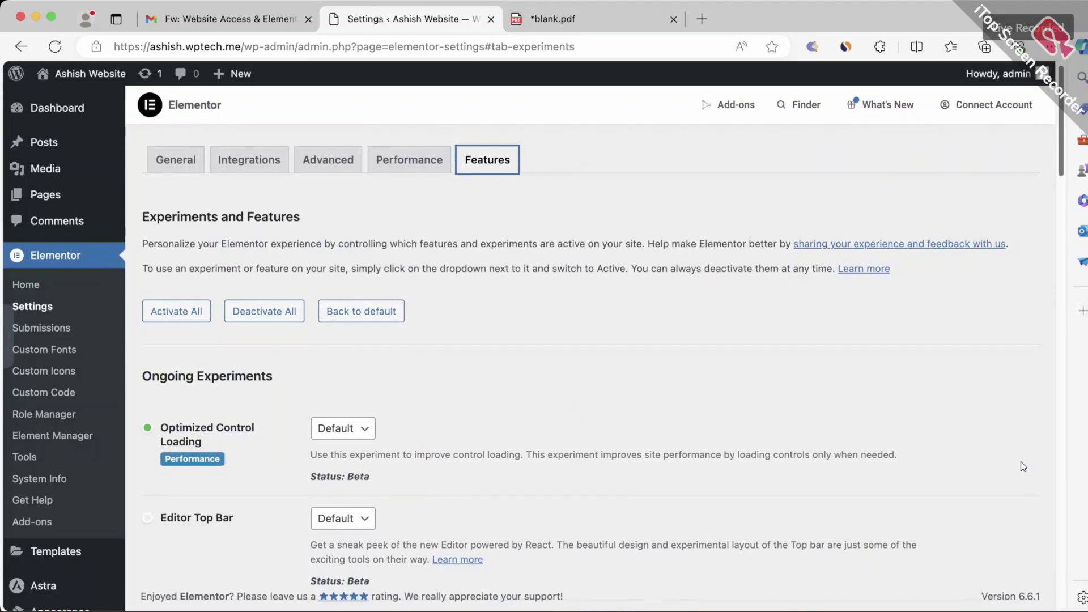
pyautogui.hotkey('shift', 'Tab')
pyautogui.hotkey('shift', 'Tab')
pyautogui.press('Return')
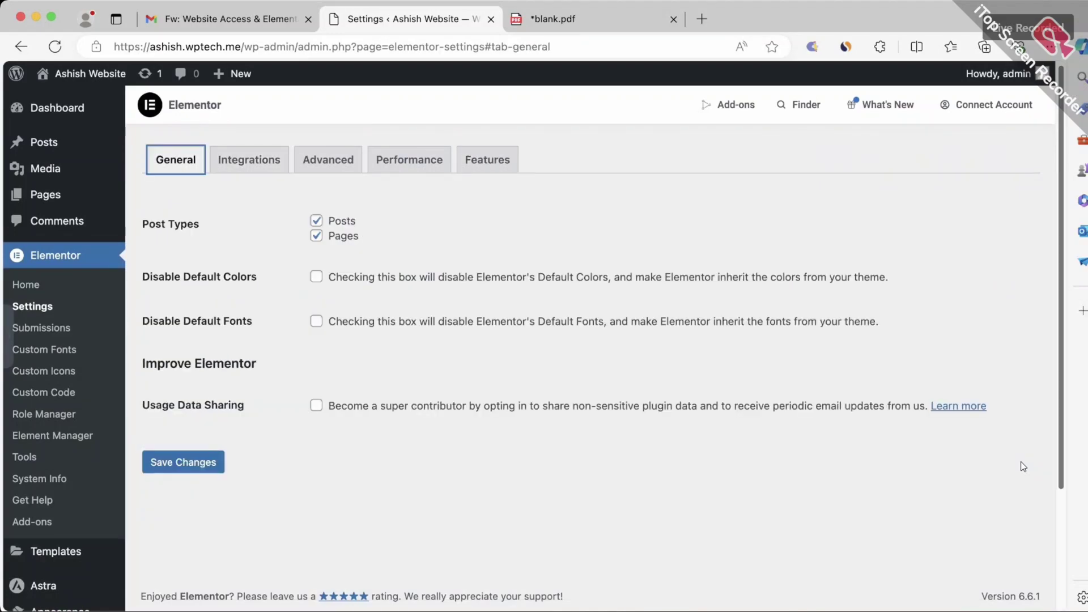
# - Open Elementor's Submissions page and circle its heading with the annotation pen
pyautogui.press('Tab')
pyautogui.press('Return')
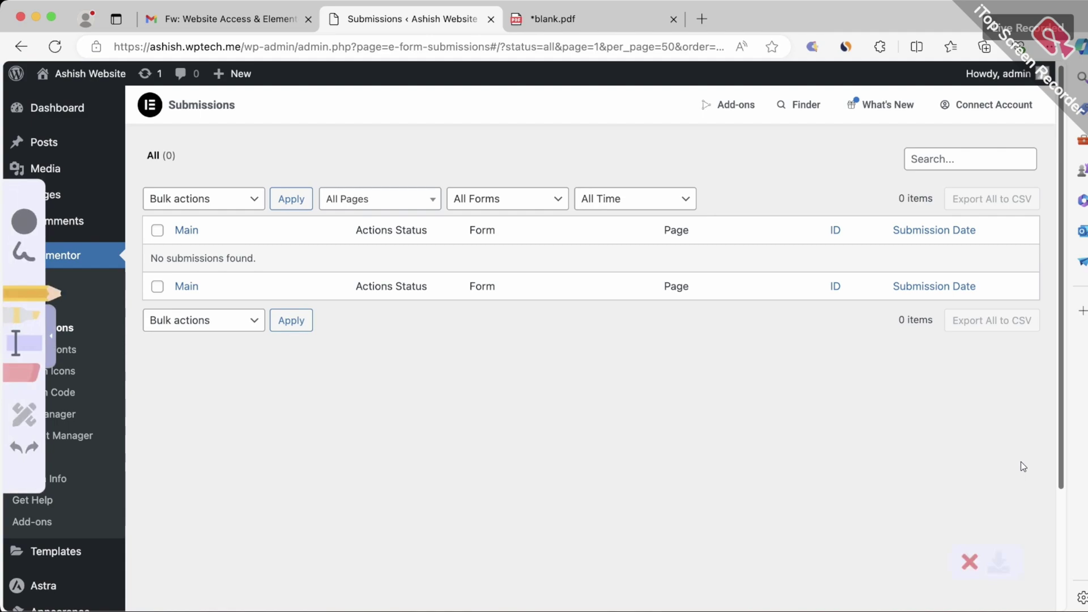
pyautogui.moveTo(236, 95)
pyautogui.mouseDown()
pyautogui.moveTo(253, 108)
pyautogui.moveTo(211, 102)
pyautogui.mouseUp()
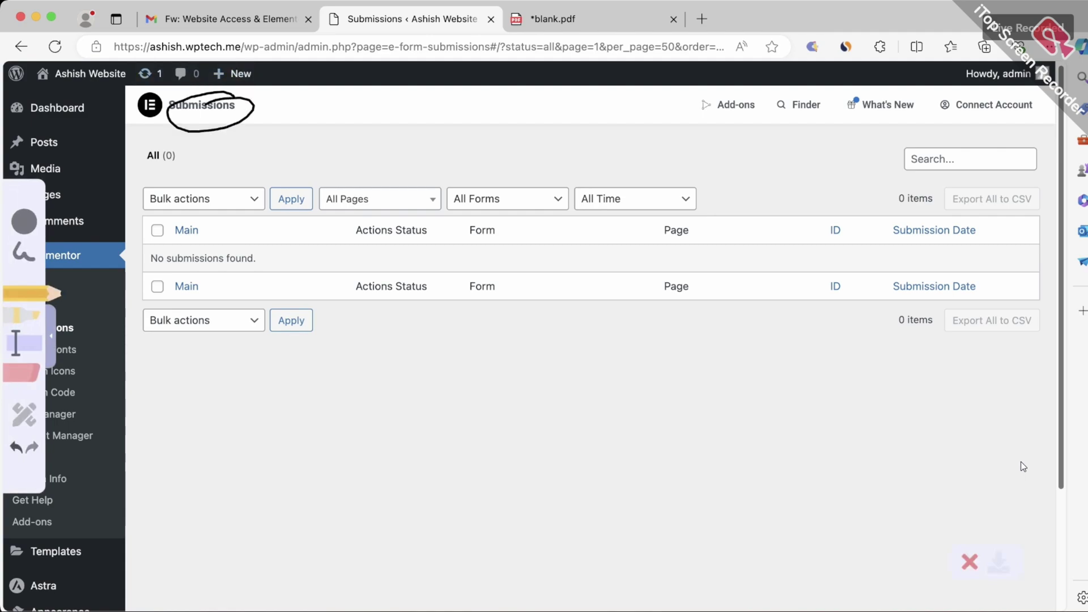
# - Handwrite "Elementor Form → Design" below the submissions table, underlining "Form" and "Design", with a double arrow pointing down from "Design"
pyautogui.moveTo(306, 392)
pyautogui.mouseDown()
pyautogui.moveTo(315, 417)
pyautogui.moveTo(448, 317)
pyautogui.mouseUp()
pyautogui.moveTo(393, 403)
pyautogui.mouseDown()
pyautogui.moveTo(383, 456)
pyautogui.moveTo(442, 405)
pyautogui.mouseUp()
pyautogui.moveTo(390, 457)
pyautogui.mouseDown()
pyautogui.moveTo(448, 426)
pyautogui.moveTo(480, 389)
pyautogui.mouseUp()
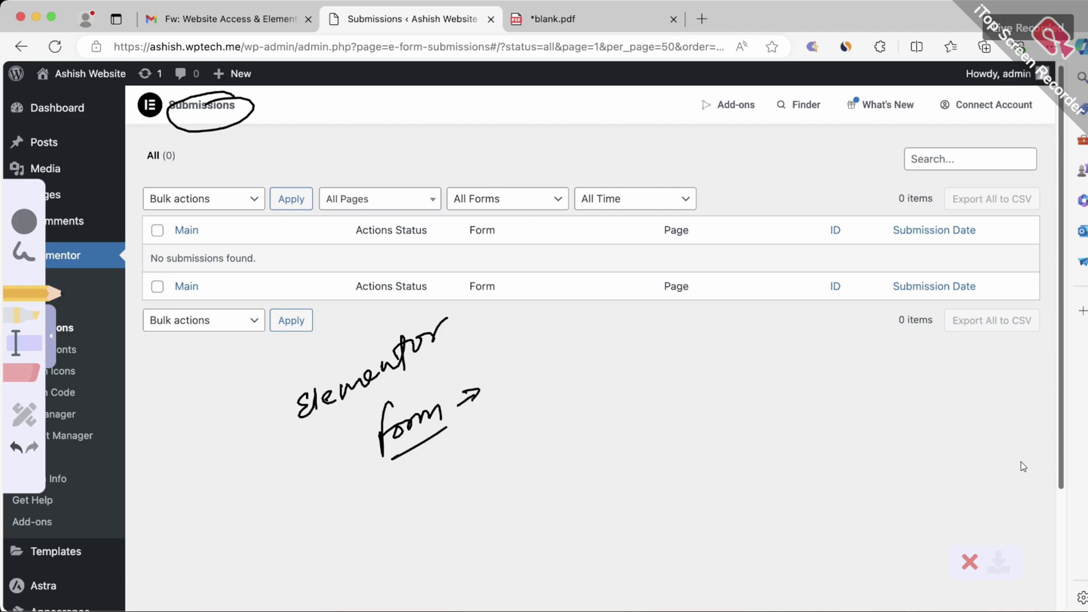
pyautogui.moveTo(496, 370)
pyautogui.mouseDown()
pyautogui.moveTo(492, 391)
pyautogui.moveTo(582, 343)
pyautogui.mouseUp()
pyautogui.moveTo(515, 405)
pyautogui.mouseDown()
pyautogui.moveTo(593, 365)
pyautogui.moveTo(566, 410)
pyautogui.moveTo(575, 403)
pyautogui.mouseUp()
pyautogui.moveTo(556, 408); pyautogui.dragTo(588, 395)
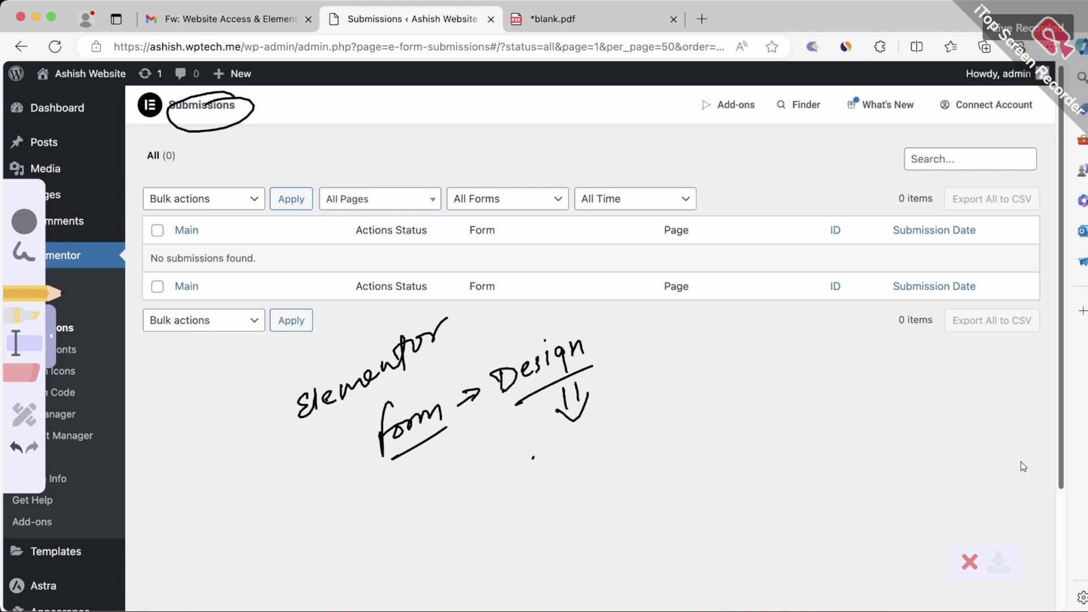
# - Handwrite "Response" below the double arrow and underline it
pyautogui.moveTo(533, 444); pyautogui.dragTo(538, 477)
pyautogui.moveTo(536, 448); pyautogui.dragTo(587, 473)
pyautogui.moveTo(586, 448); pyautogui.dragTo(673, 401)
pyautogui.moveTo(550, 496); pyautogui.dragTo(684, 438)
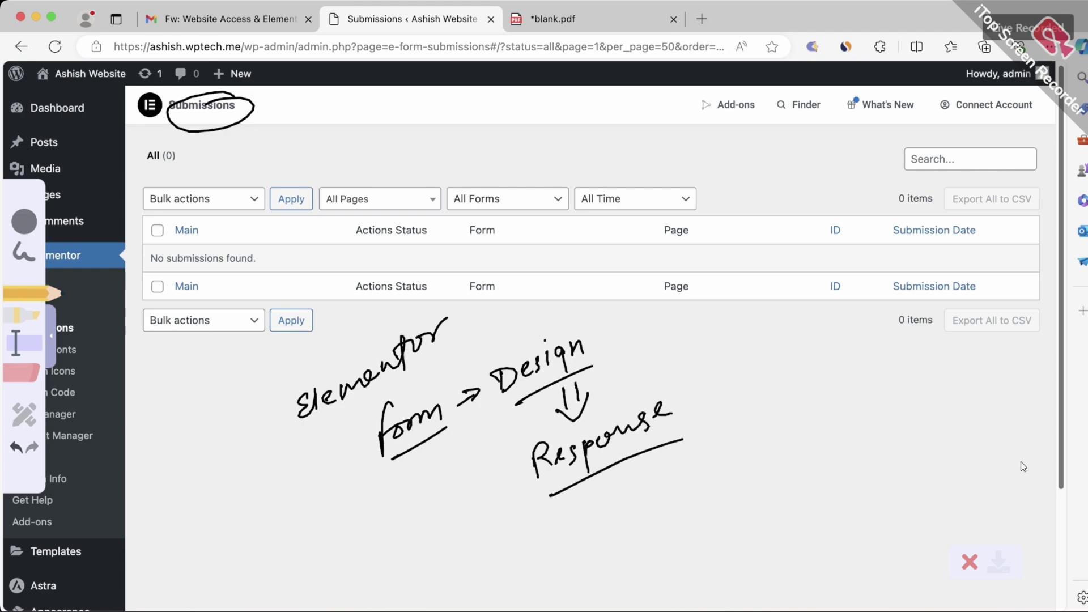
# - Draw two branches from "Response" and label the upper one with a circled "I" and "Email", underlined
pyautogui.moveTo(674, 400); pyautogui.dragTo(766, 308)
pyautogui.moveTo(674, 401); pyautogui.dragTo(788, 472)
pyautogui.moveTo(778, 294)
pyautogui.mouseDown()
pyautogui.moveTo(776, 311)
pyautogui.moveTo(785, 287)
pyautogui.moveTo(813, 299)
pyautogui.mouseUp()
pyautogui.moveTo(813, 299)
pyautogui.mouseDown()
pyautogui.moveTo(864, 275)
pyautogui.moveTo(875, 257)
pyautogui.mouseUp()
pyautogui.moveTo(849, 305)
pyautogui.mouseDown()
pyautogui.moveTo(897, 286)
pyautogui.moveTo(925, 249)
pyautogui.mouseUp()
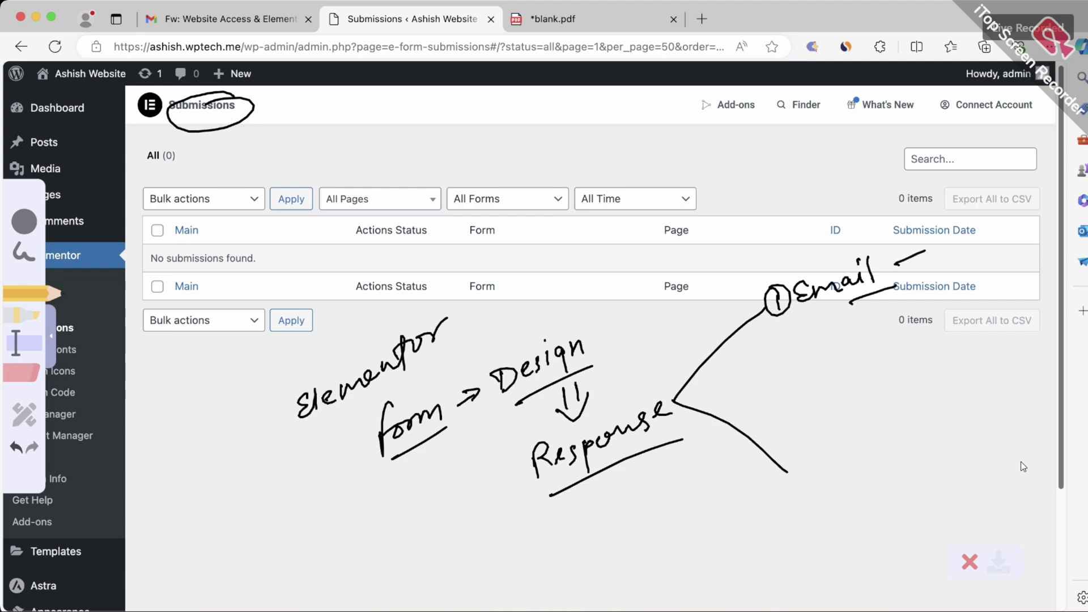
# - Label the lower branch with a circled "II" and "Store (Submi)", underlining "Store"
pyautogui.moveTo(802, 464); pyautogui.dragTo(801, 477)
pyautogui.moveTo(809, 460); pyautogui.dragTo(809, 477)
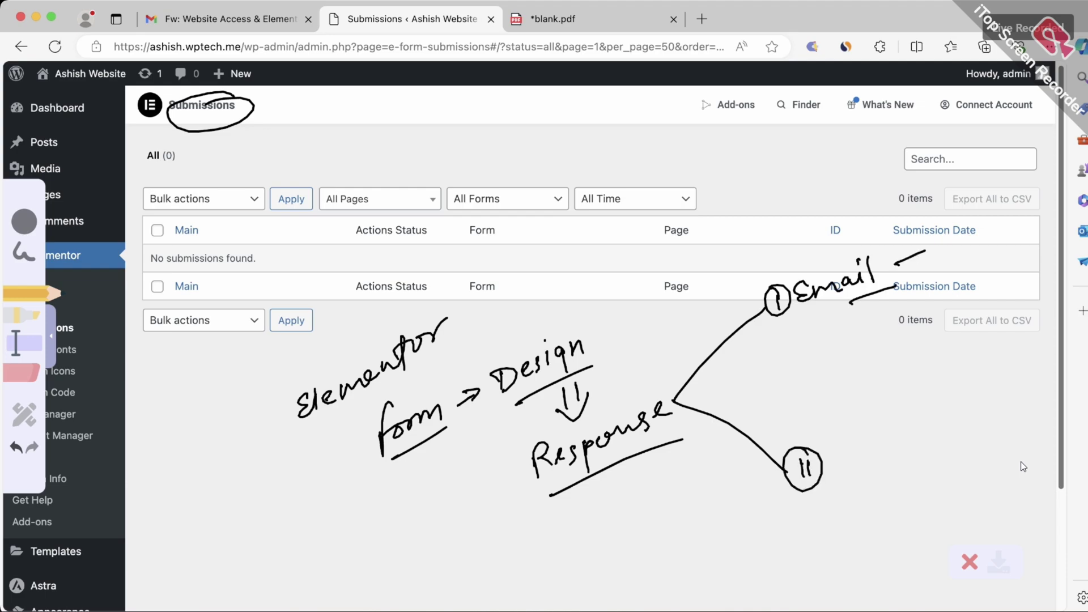
pyautogui.moveTo(844, 447)
pyautogui.mouseDown()
pyautogui.moveTo(835, 471)
pyautogui.moveTo(887, 441)
pyautogui.moveTo(906, 451)
pyautogui.mouseUp()
pyautogui.moveTo(834, 483); pyautogui.dragTo(896, 465)
pyautogui.moveTo(914, 428); pyautogui.dragTo(910, 456)
pyautogui.moveTo(934, 416)
pyautogui.mouseDown()
pyautogui.moveTo(922, 436)
pyautogui.moveTo(1004, 414)
pyautogui.moveTo(1000, 451)
pyautogui.mouseUp()
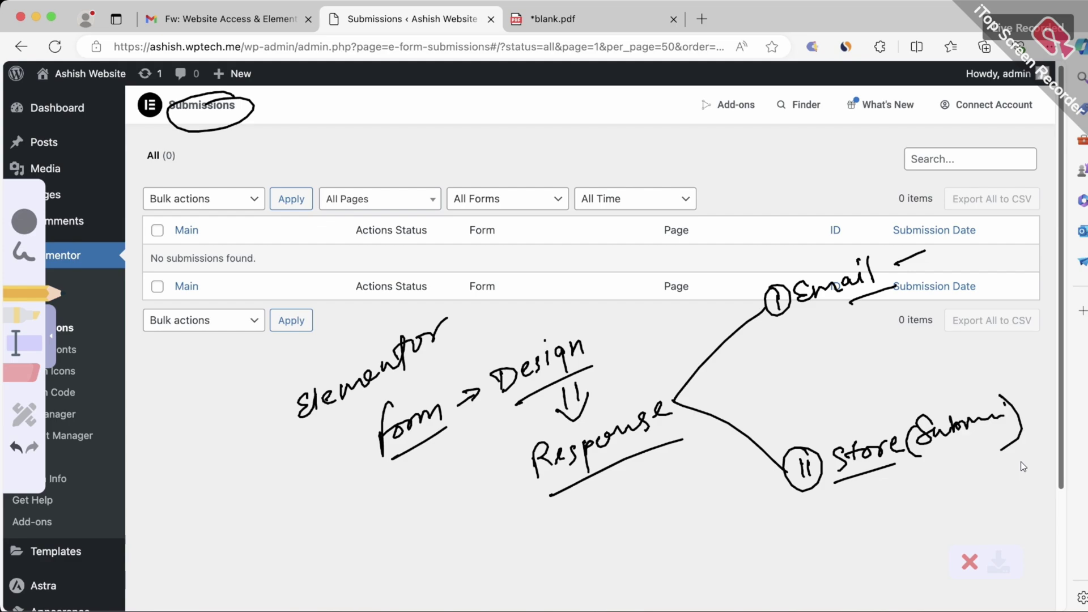
# - Draw short horizontal strokes across the empty row of the submissions table, beneath its column headings
pyautogui.moveTo(199, 263); pyautogui.dragTo(293, 258)
pyautogui.moveTo(373, 262); pyautogui.dragTo(529, 256)
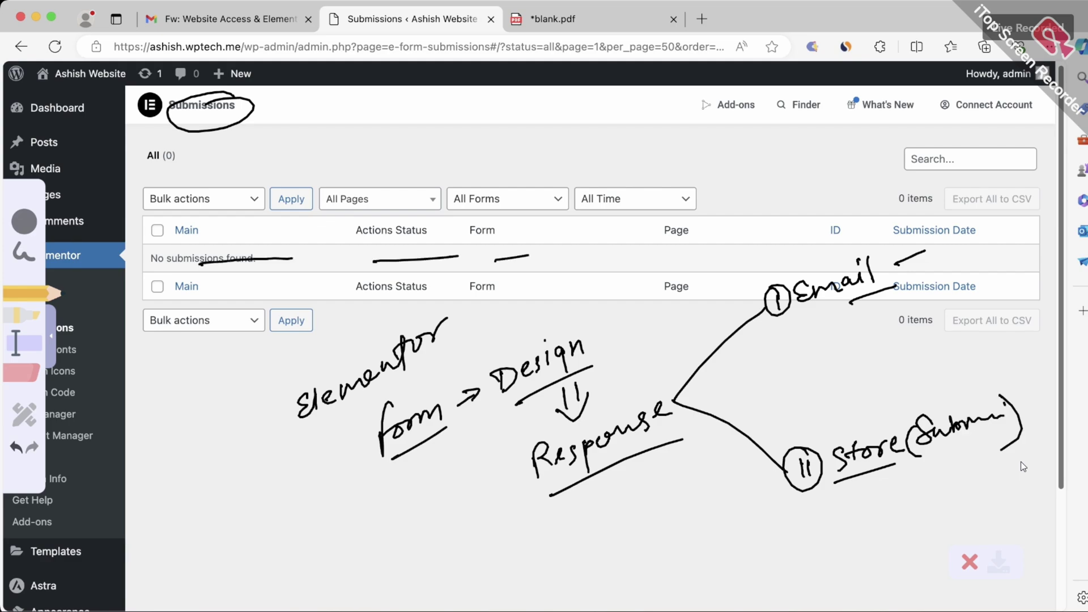
pyautogui.moveTo(638, 265)
pyautogui.mouseDown()
pyautogui.moveTo(630, 261)
pyautogui.moveTo(784, 252)
pyautogui.mouseUp()
pyautogui.moveTo(832, 256); pyautogui.dragTo(882, 245)
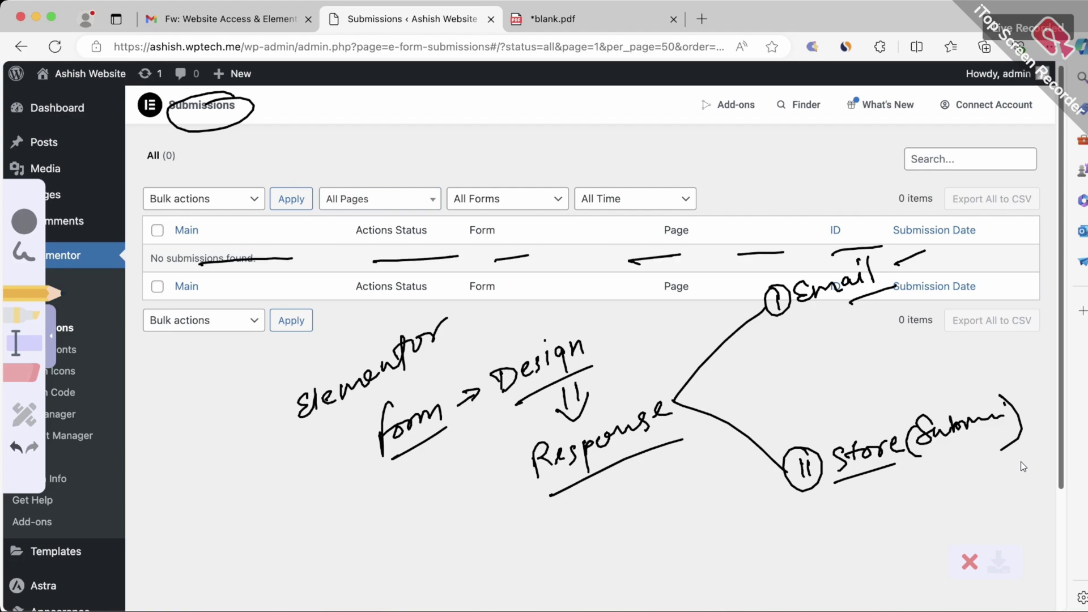
# - Clear all annotations from the Submissions page and hide the drawing tools
pyautogui.click(969, 561)
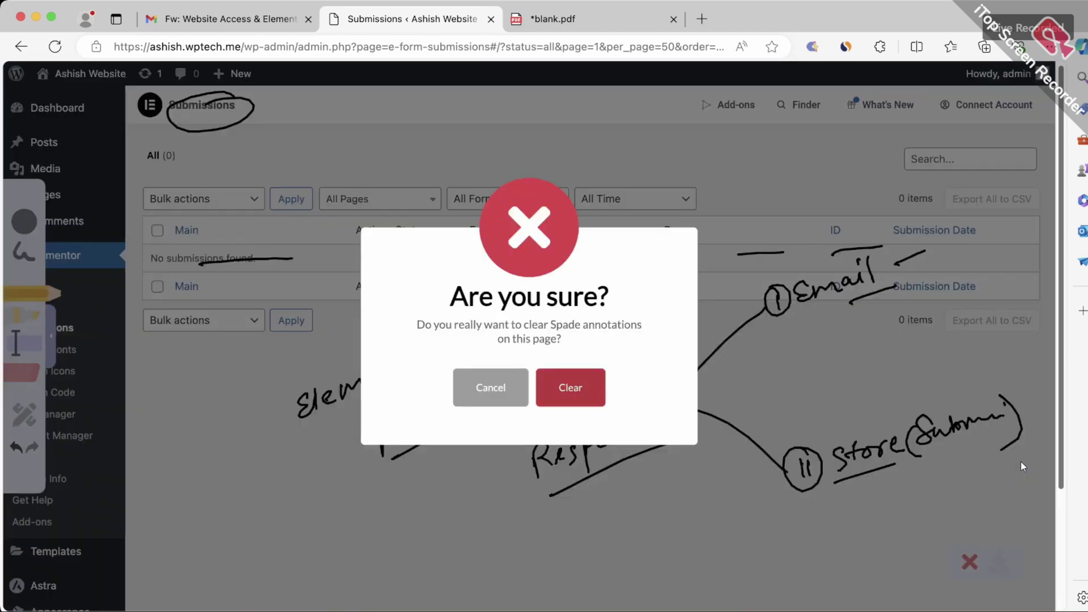
pyautogui.click(571, 387)
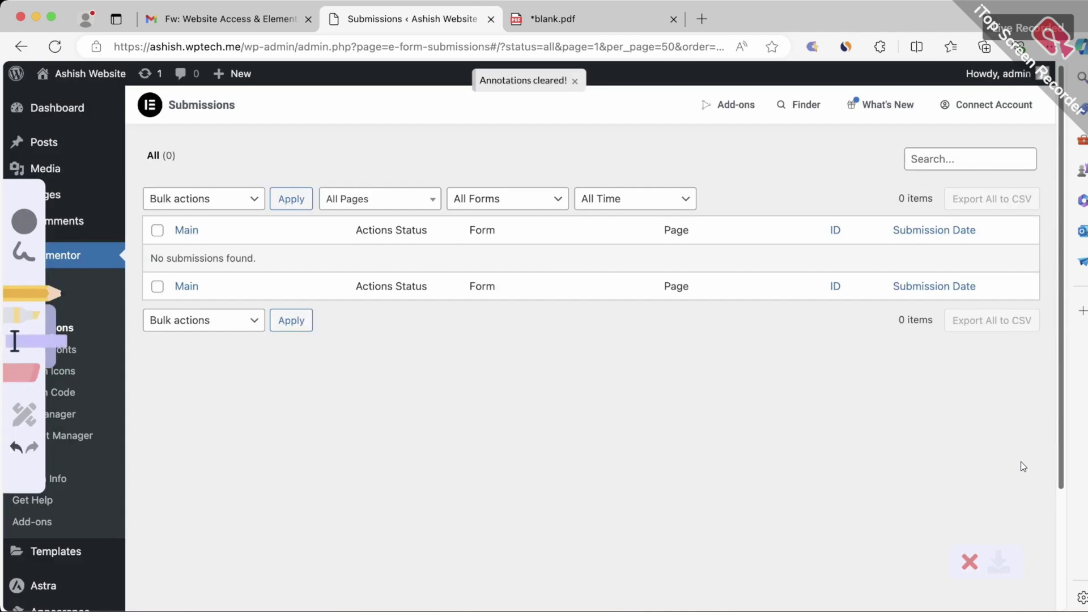
pyautogui.click(51, 342)
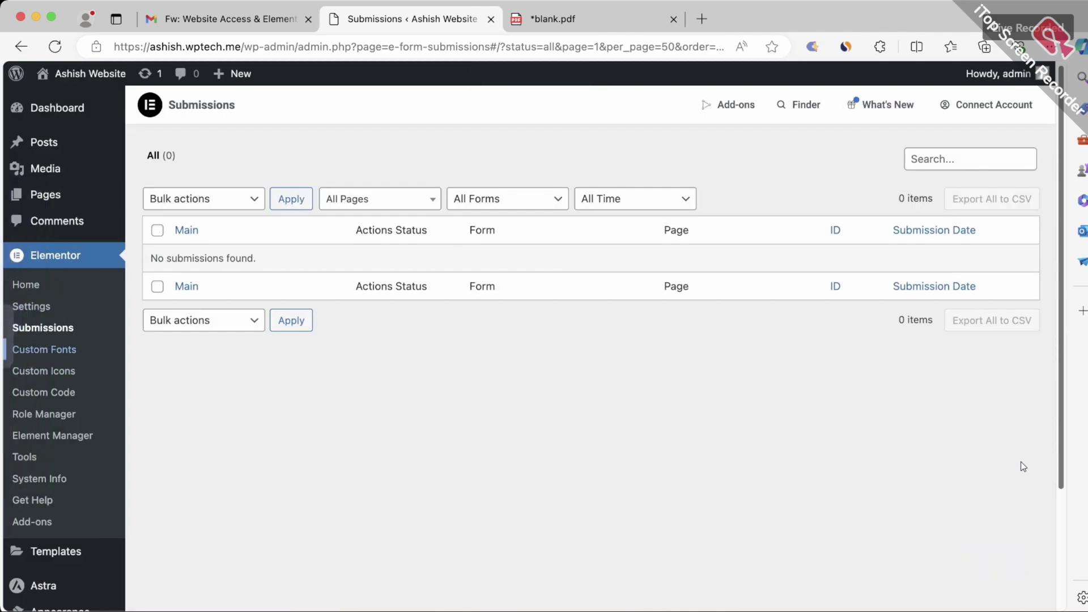
# - Open Elementor's Custom Fonts page, and open the live website in a new browser tab
pyautogui.click(44, 349)
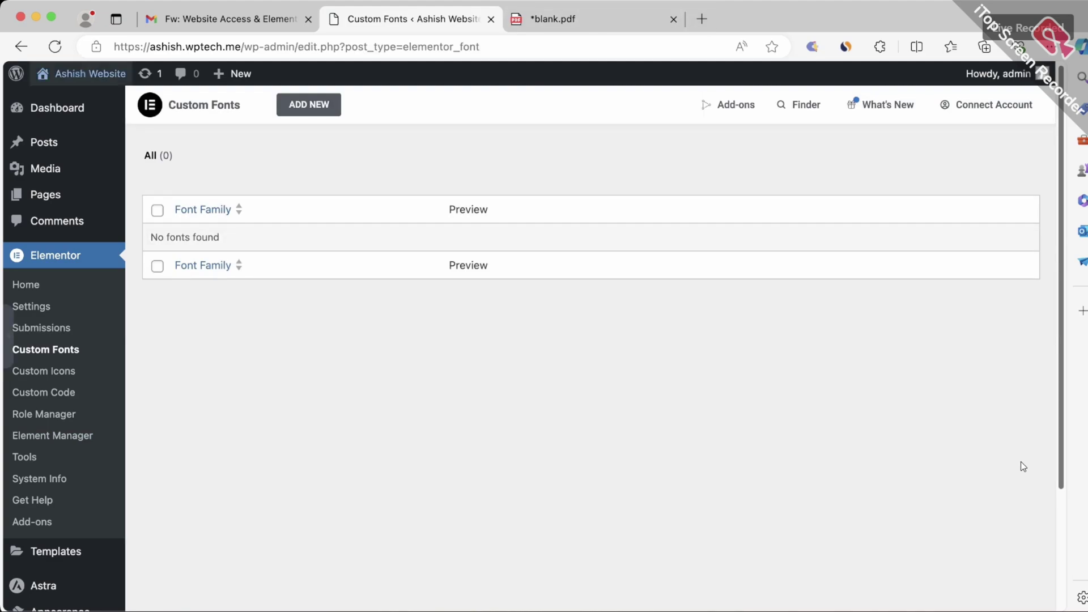
pyautogui.moveTo(83, 74)
pyautogui.keyDown('super'); pyautogui.click(58, 101); pyautogui.keyUp('super')
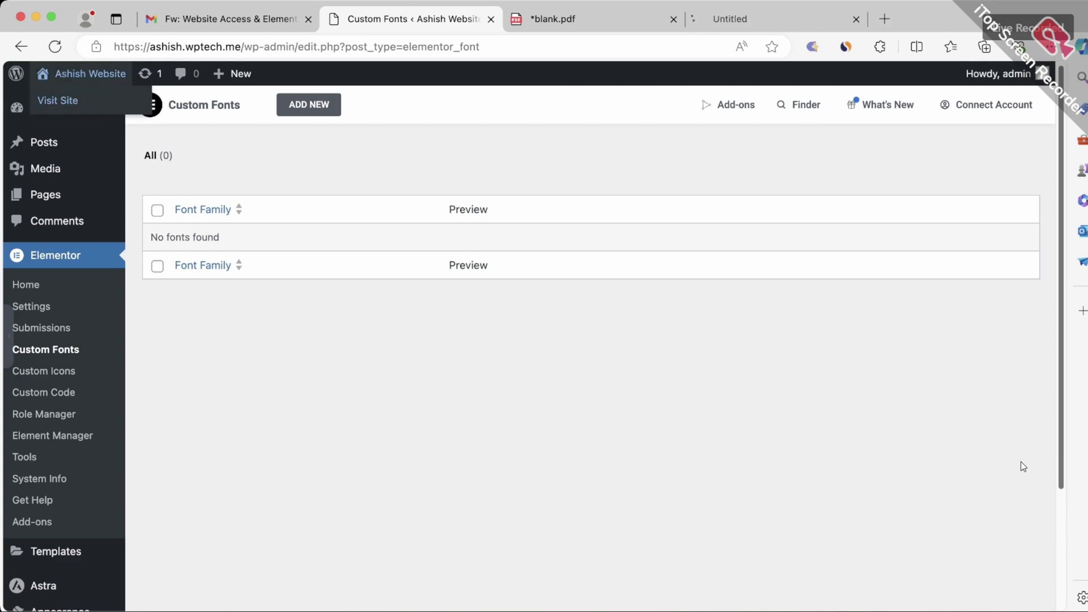
pyautogui.click(759, 19)
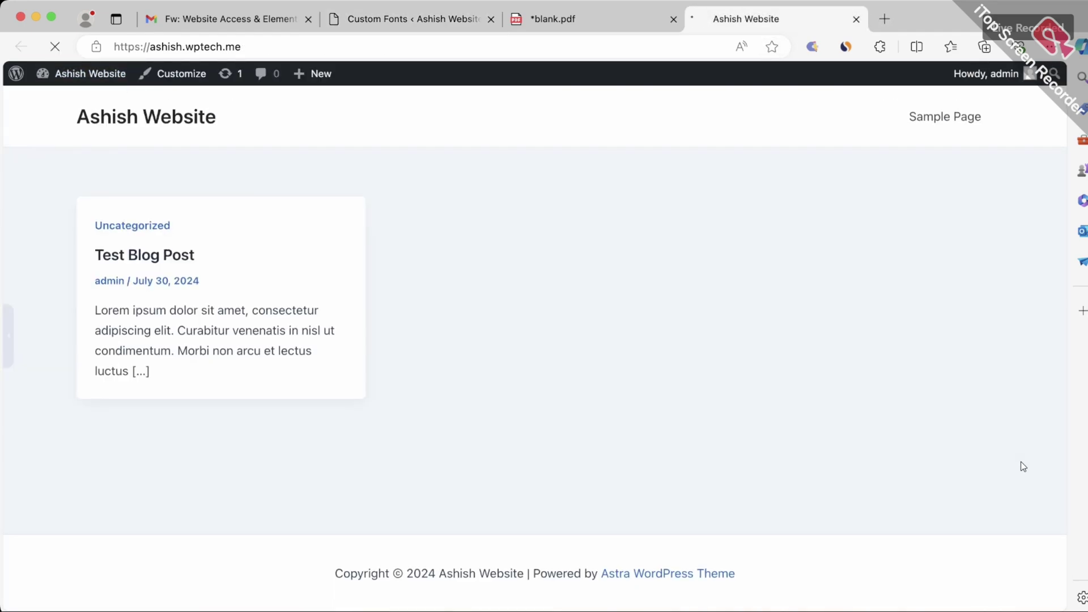
# - Open "Test Blog Post" and examine its body text, highlighting the paragraph that starts with "Suspendisse gravida purus enim"
pyautogui.click(145, 255)
pyautogui.scroll(-3, 145, 255)
pyautogui.scroll(1, 1022, 466)
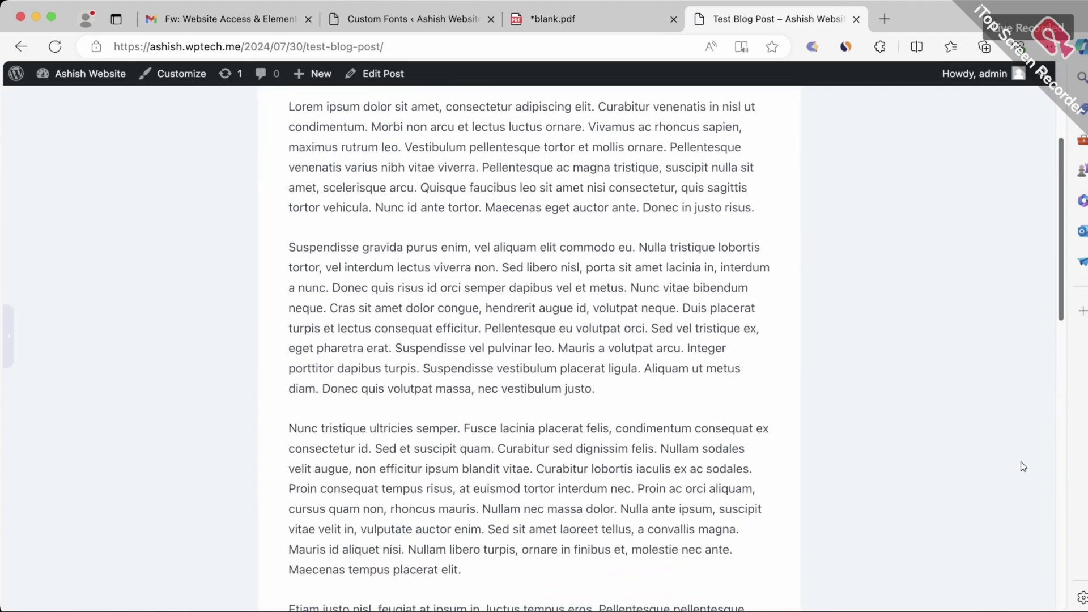
pyautogui.moveTo(289, 247); pyautogui.dragTo(369, 449)
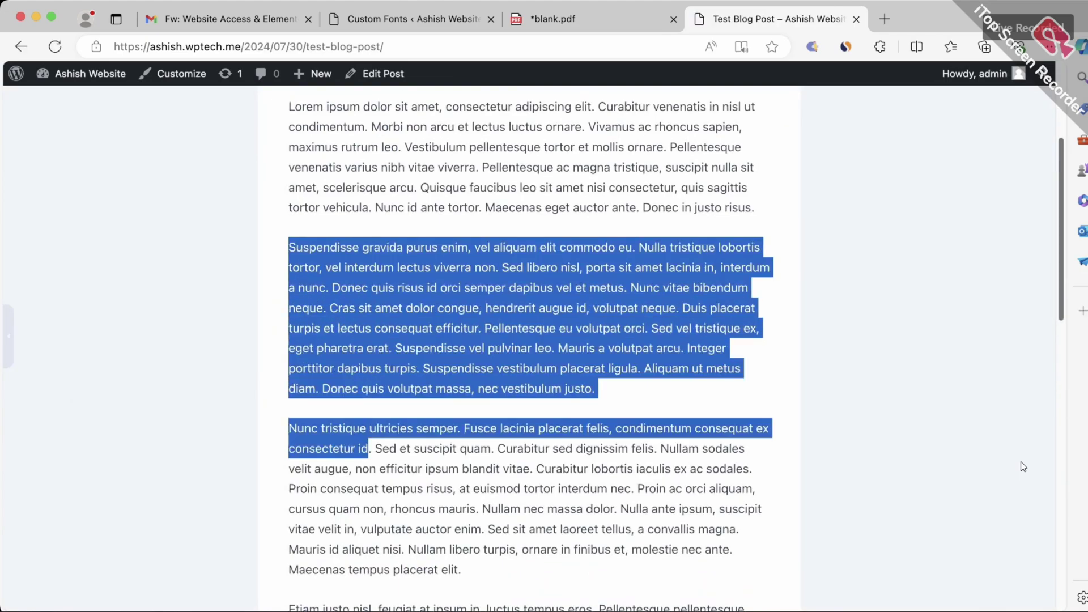
pyautogui.scroll(-10, 1022, 466)
pyautogui.scroll(7, 1023, 466)
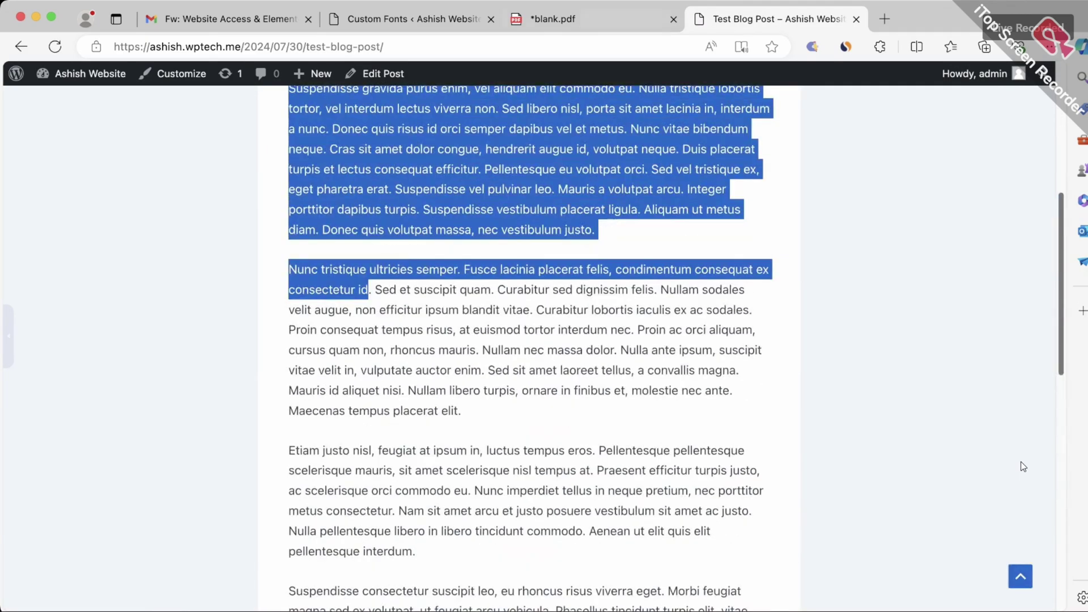
# - Return to the WordPress admin and view Elementor's Custom Icons page
pyautogui.press('super+2')
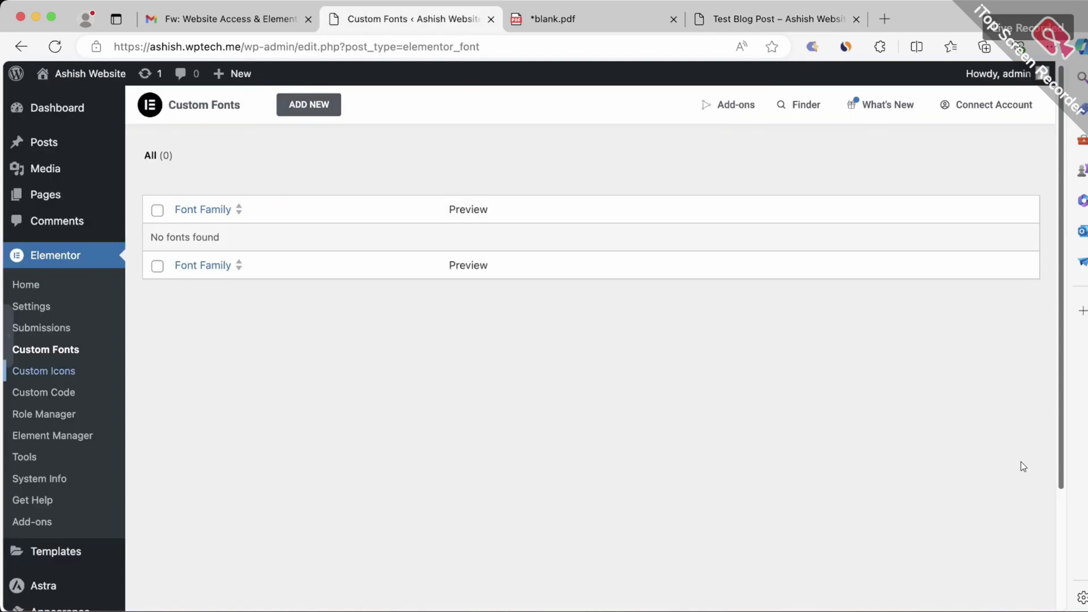
pyautogui.click(44, 372)
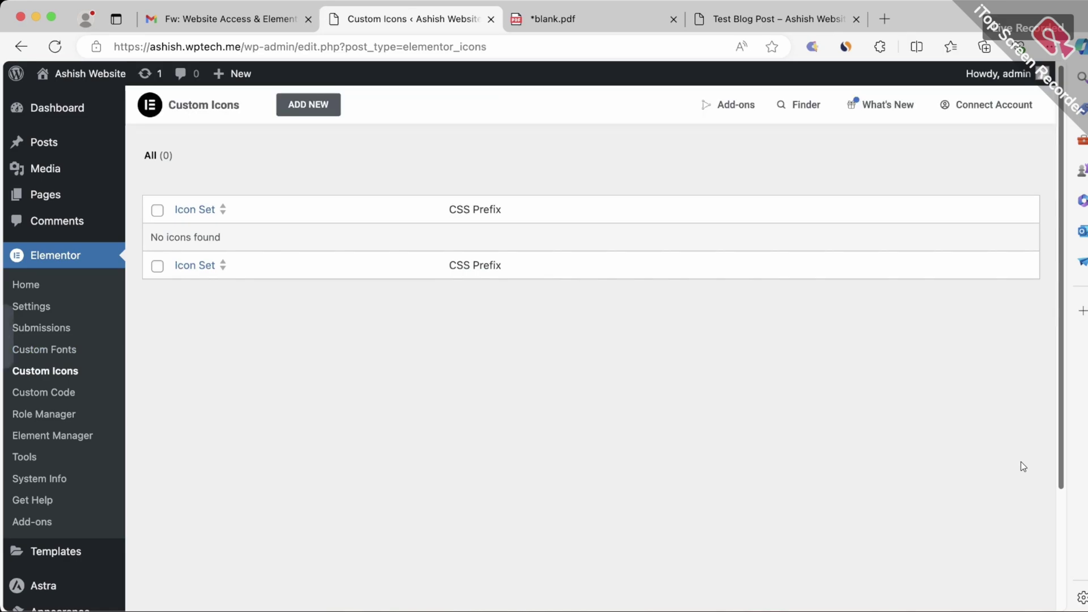
pyautogui.scroll(-1, 1023, 466)
# - View Elementor's Custom Code page and the Role Manager page with its list of user roles
pyautogui.click(43, 338)
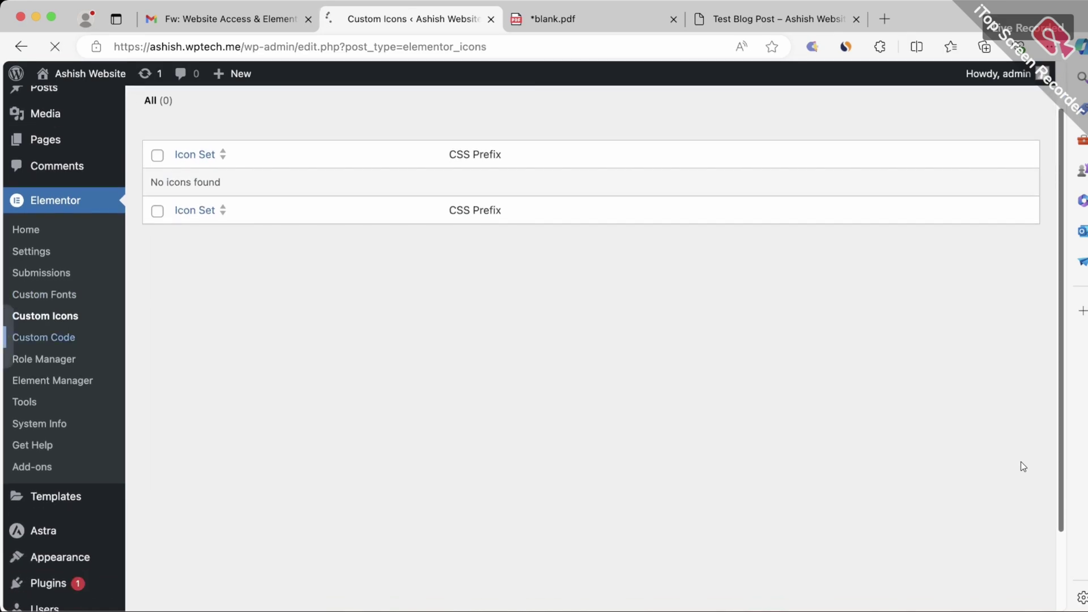
pyautogui.scroll(-1, 1023, 466)
pyautogui.click(43, 397)
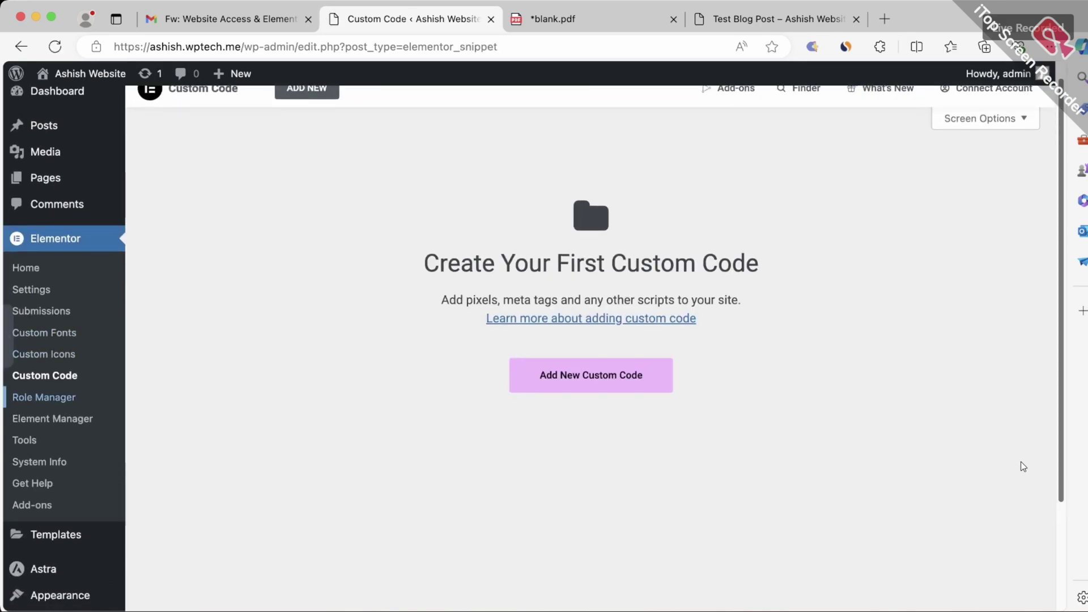
pyautogui.scroll(-3, 1023, 466)
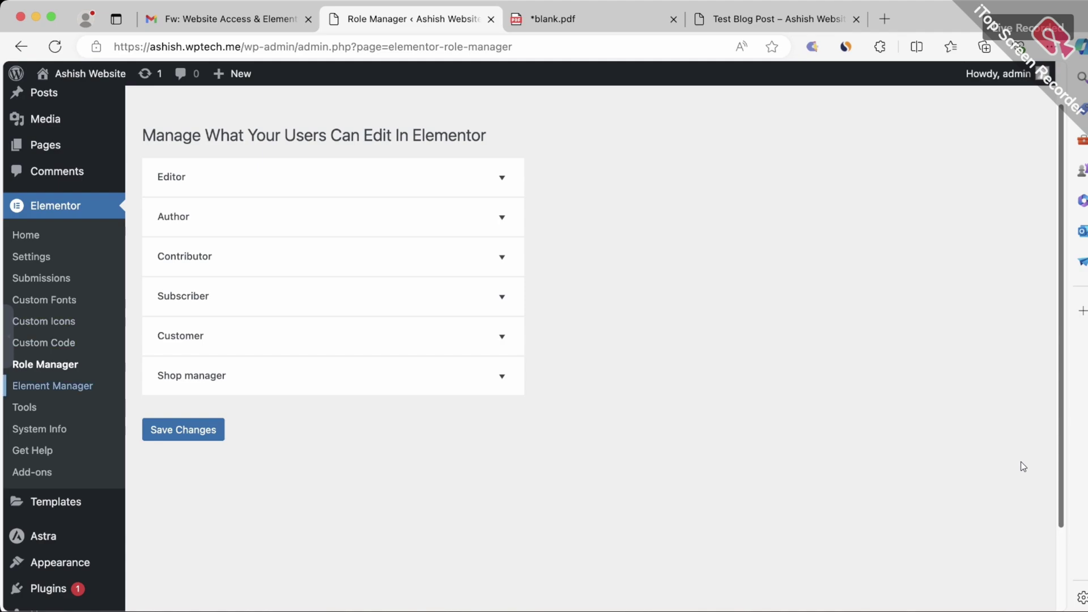
# - Open Elementor's Element Manager and look through the list of elements with their status, usage and plugin
pyautogui.click(52, 385)
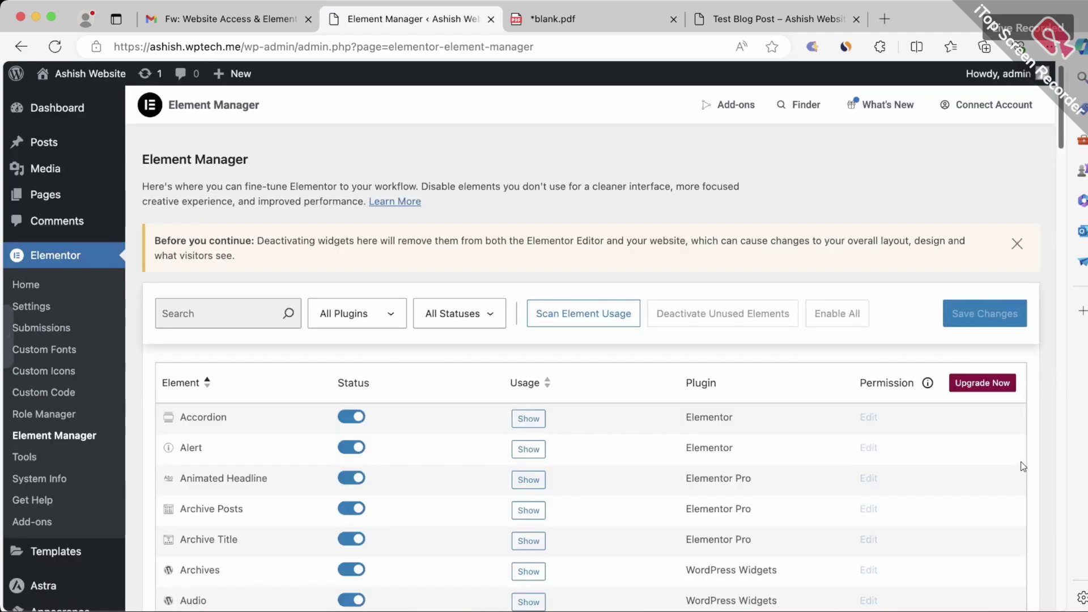
pyautogui.scroll(-20, 1023, 465)
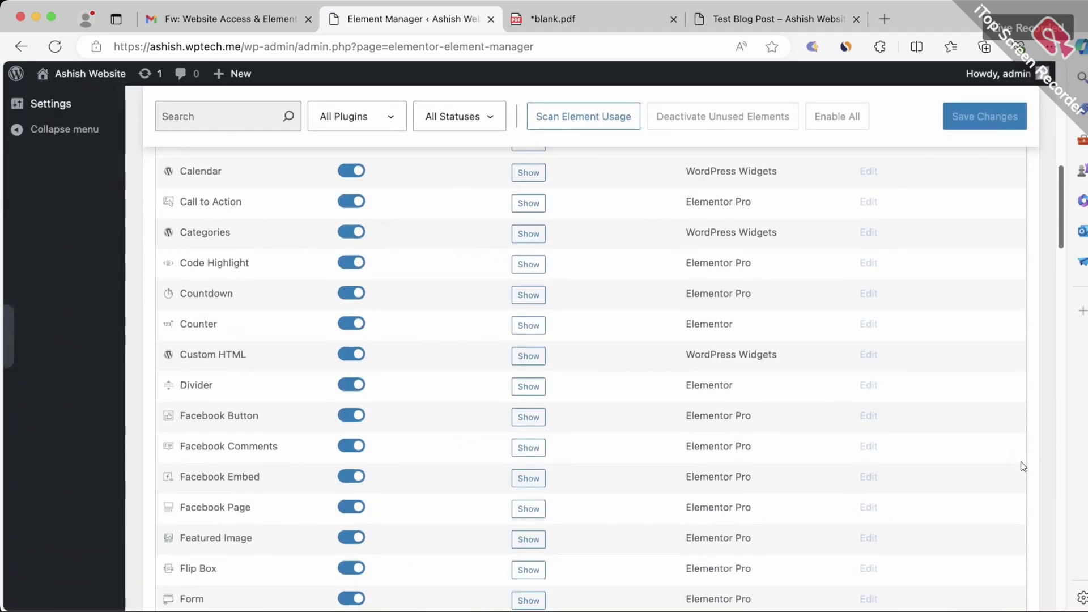
pyautogui.scroll(20, 1023, 466)
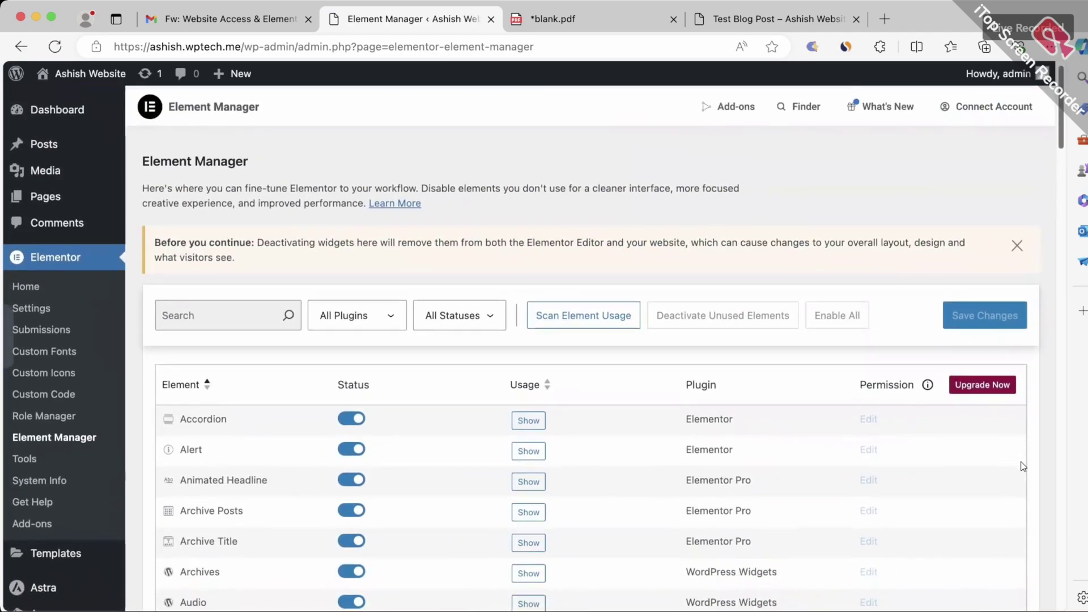
pyautogui.scroll(-1, 1023, 465)
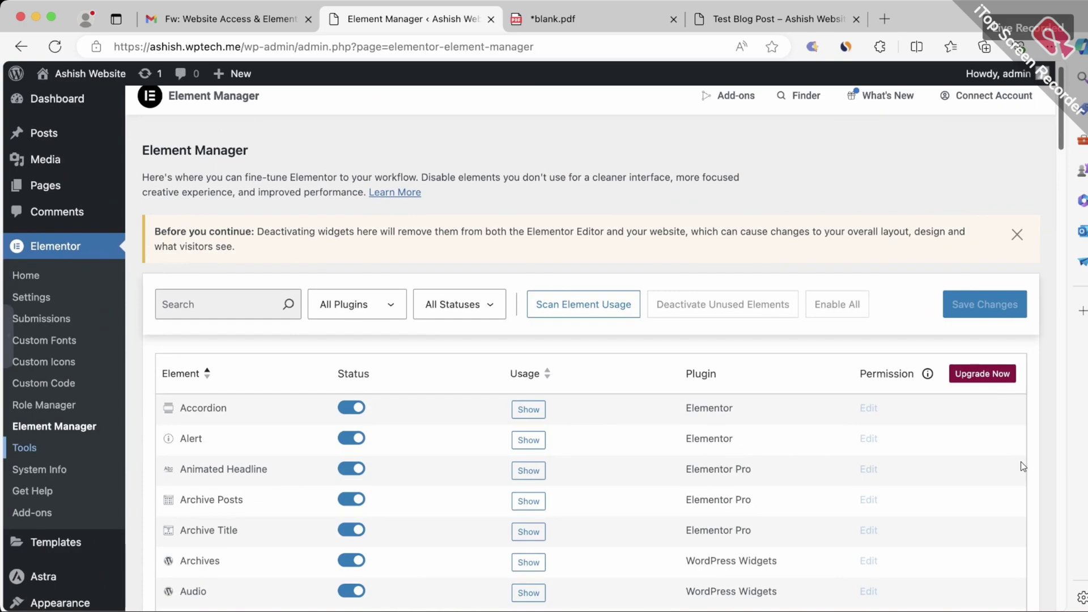
# - Open Elementor's Tools page, circle and tick Regenerate Files & Data, Sync Library, Safe Mode and Debug Bar, and group them with a curly brace
pyautogui.press('super+r')
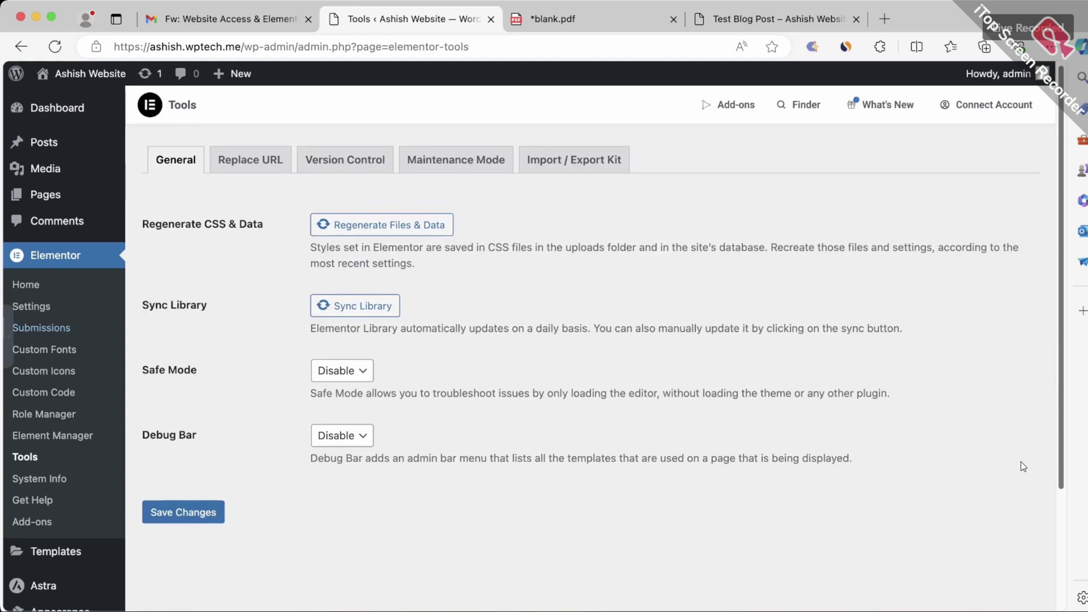
pyautogui.click(8, 334)
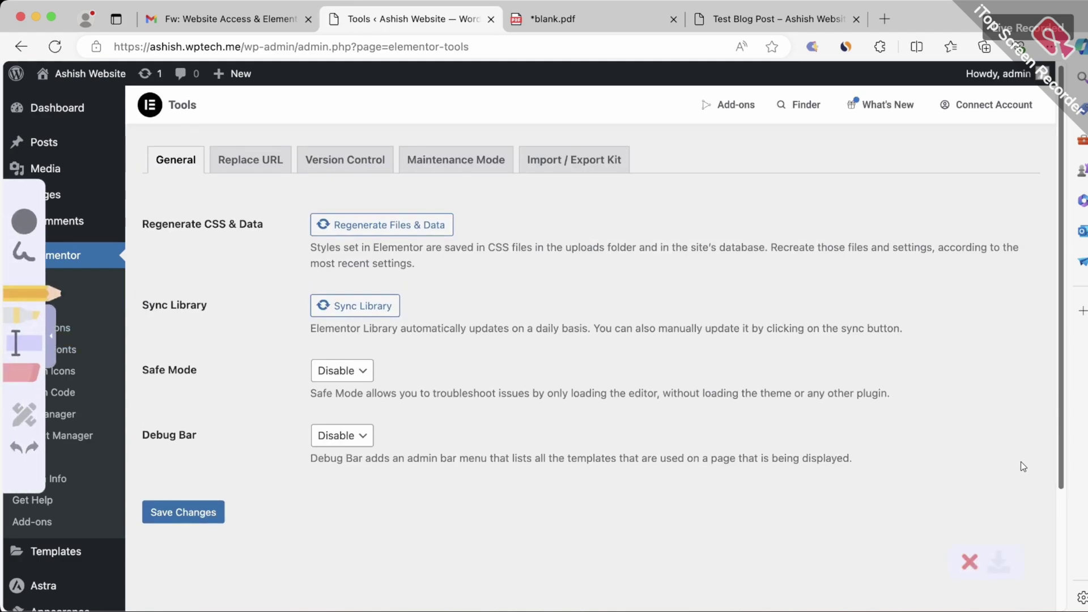
pyautogui.moveTo(347, 198)
pyautogui.mouseDown()
pyautogui.moveTo(470, 218)
pyautogui.moveTo(314, 220)
pyautogui.mouseUp()
pyautogui.moveTo(451, 228); pyautogui.dragTo(491, 216)
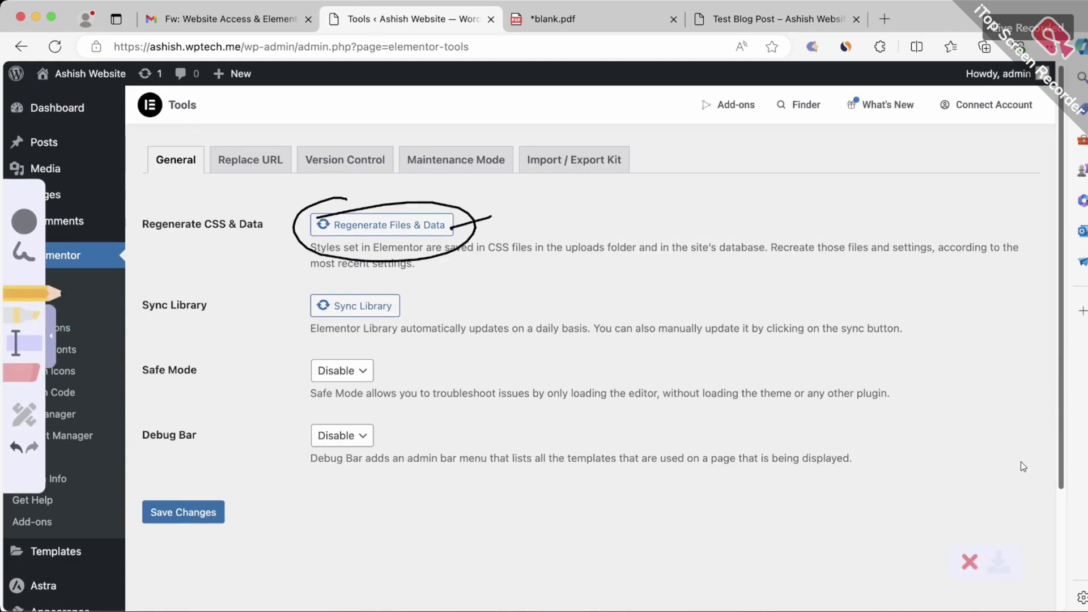
pyautogui.moveTo(382, 279)
pyautogui.mouseDown()
pyautogui.moveTo(357, 340)
pyautogui.moveTo(422, 286)
pyautogui.moveTo(464, 280)
pyautogui.mouseUp()
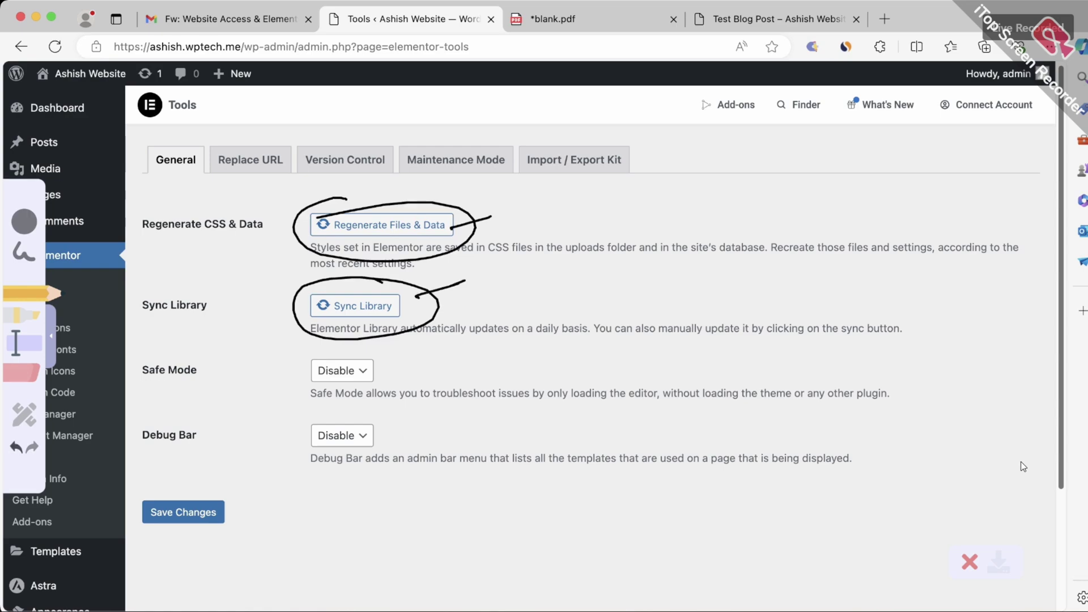
pyautogui.moveTo(354, 347)
pyautogui.mouseDown()
pyautogui.moveTo(411, 366)
pyautogui.moveTo(337, 343)
pyautogui.moveTo(423, 347)
pyautogui.mouseUp()
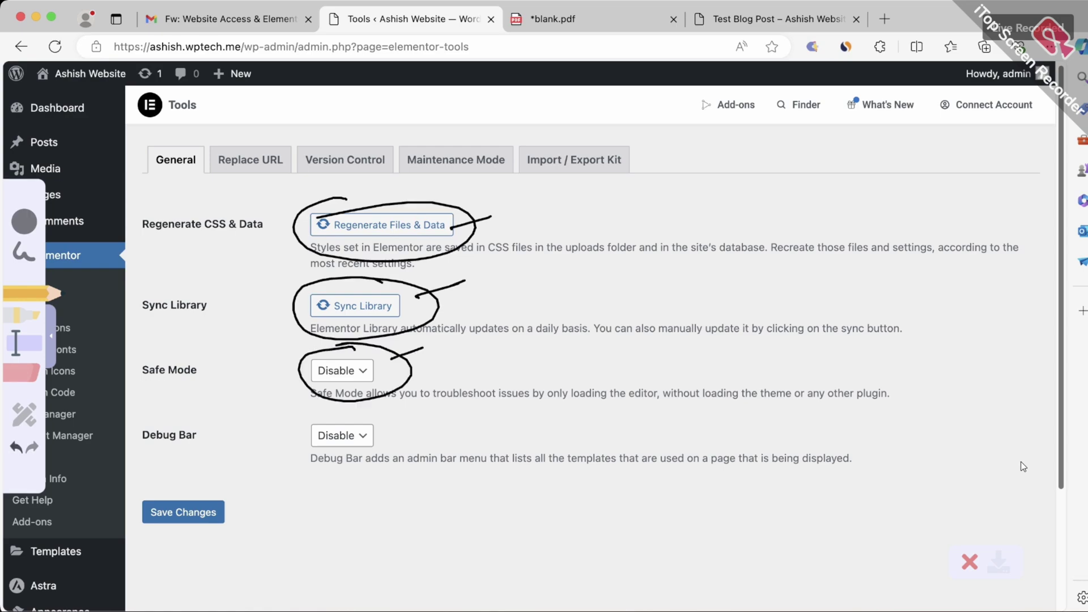
pyautogui.moveTo(344, 408)
pyautogui.mouseDown()
pyautogui.moveTo(346, 466)
pyautogui.moveTo(340, 406)
pyautogui.moveTo(425, 400)
pyautogui.mouseUp()
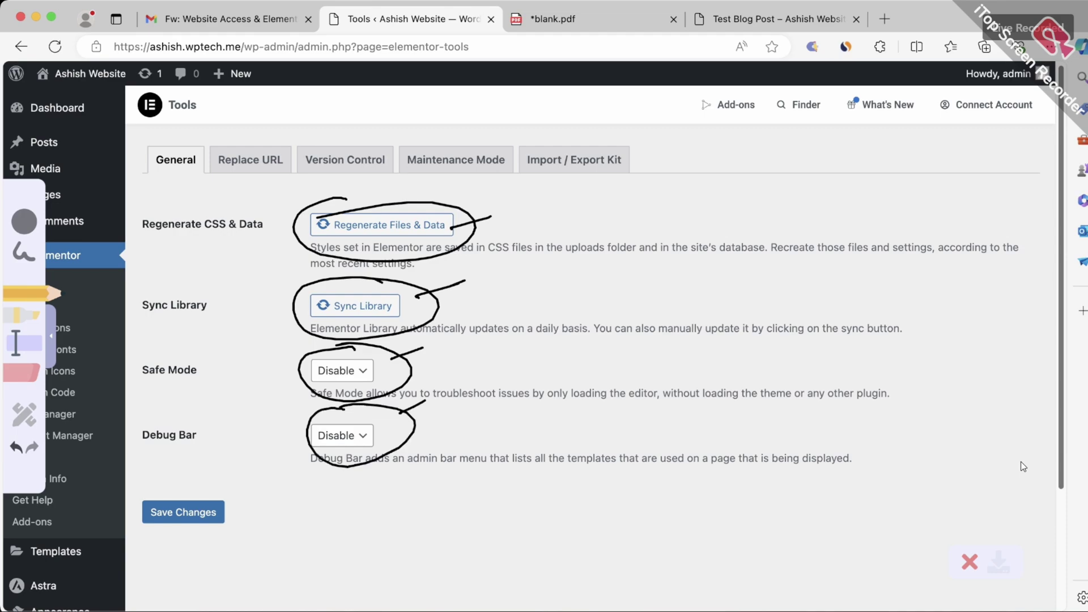
pyautogui.moveTo(487, 206)
pyautogui.mouseDown()
pyautogui.moveTo(473, 480)
pyautogui.moveTo(459, 478)
pyautogui.mouseUp()
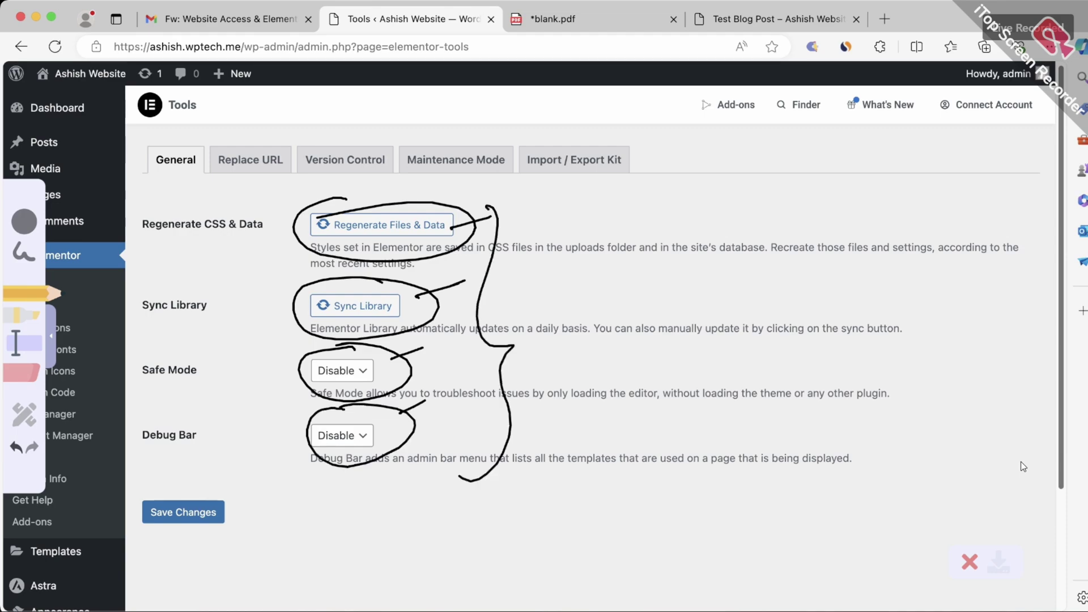
pyautogui.click(51, 336)
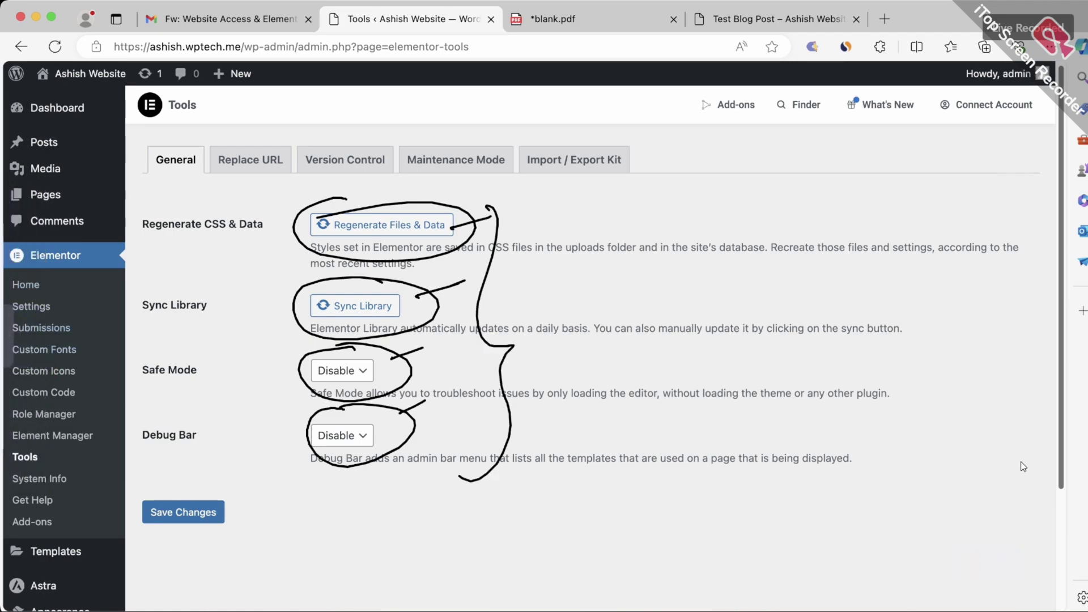
# - Examine the Replace URL fields for the old and new site address and the Version Control rollback settings
pyautogui.click(251, 160)
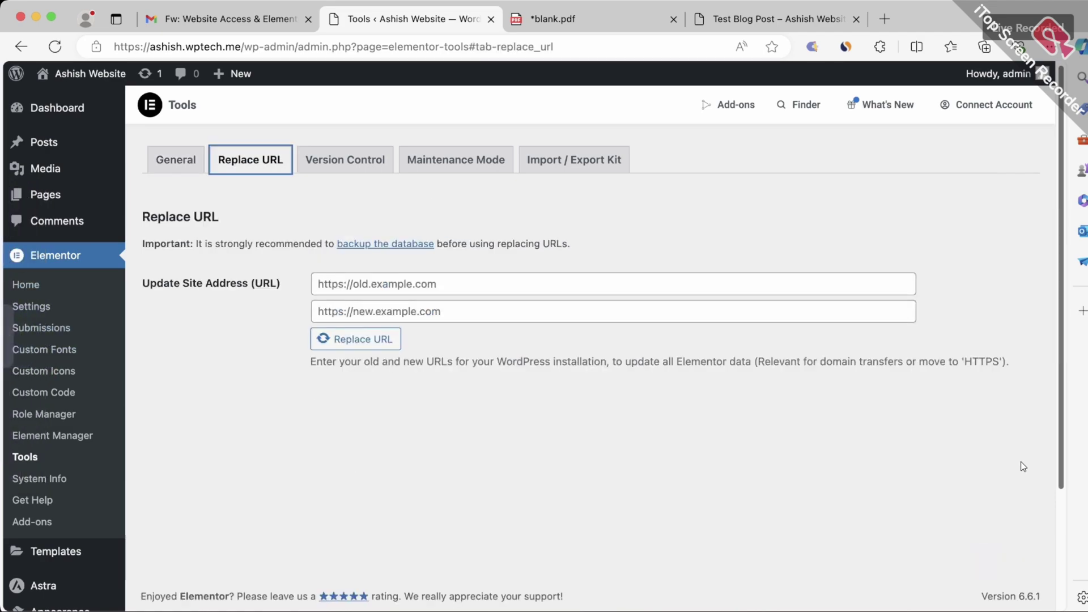
pyautogui.click(567, 283)
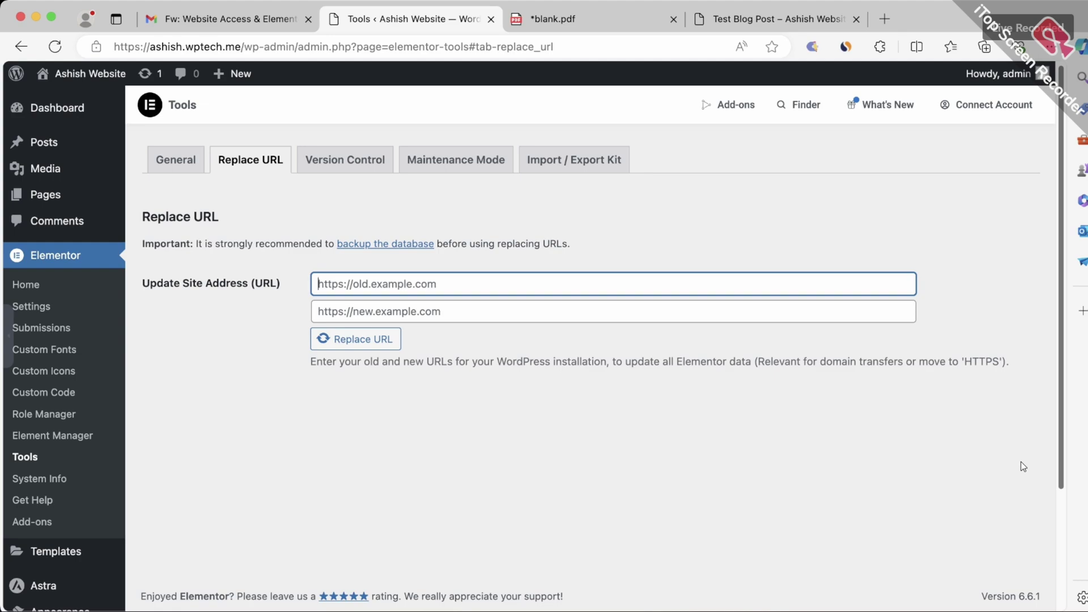
pyautogui.click(345, 160)
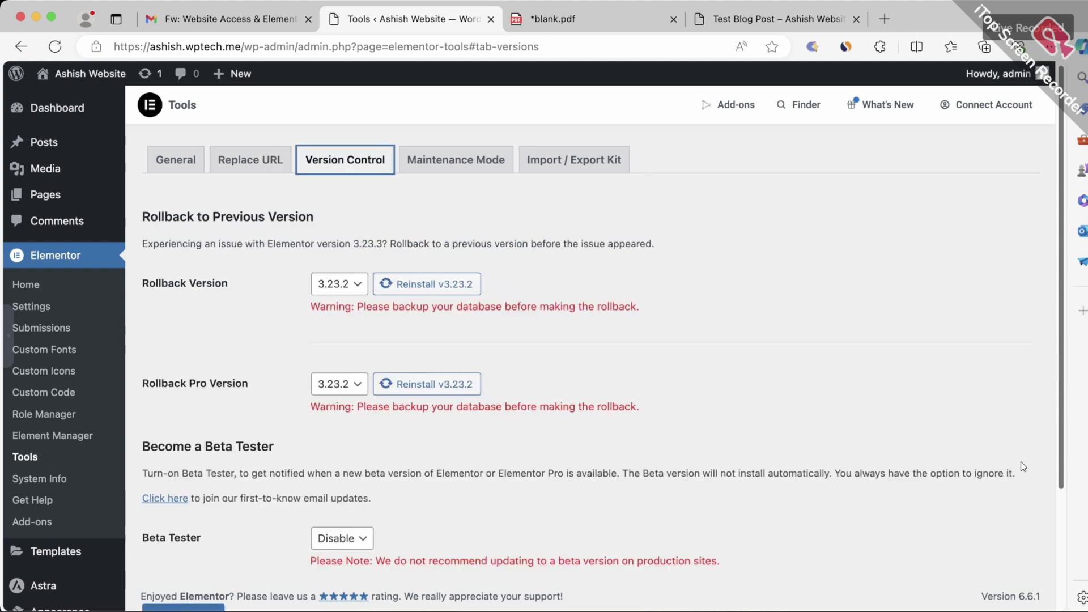
pyautogui.scroll(-3, 1022, 466)
pyautogui.scroll(3, 1023, 467)
# - Examine the Maintenance Mode settings and the Import / Export Kit options for template kits
pyautogui.press('Tab')
pyautogui.press('Return')
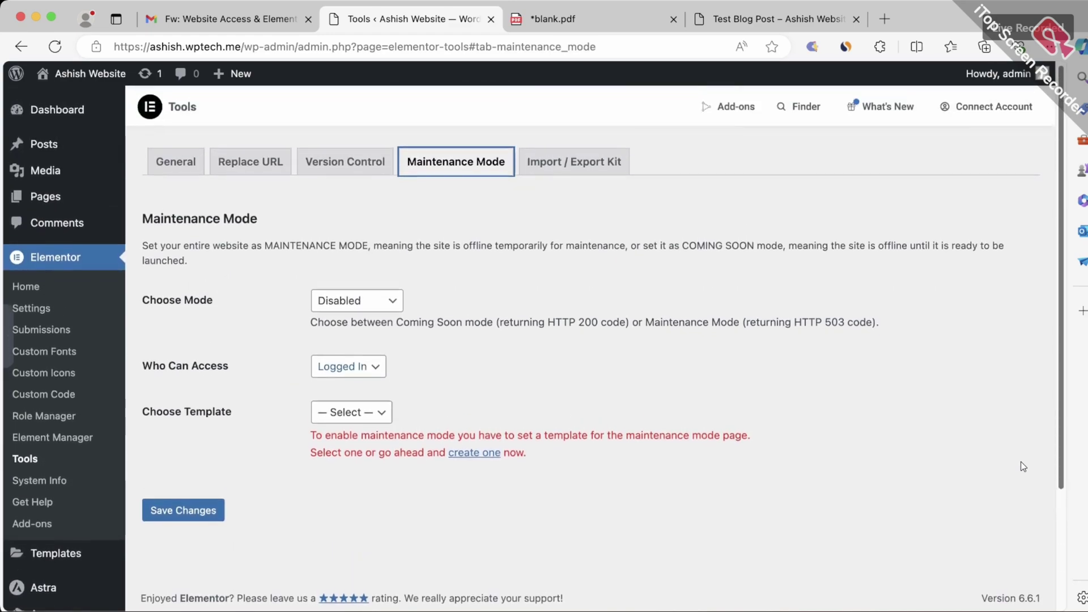
pyautogui.press('Tab')
pyautogui.press('Return')
pyautogui.scroll(-3, 1022, 466)
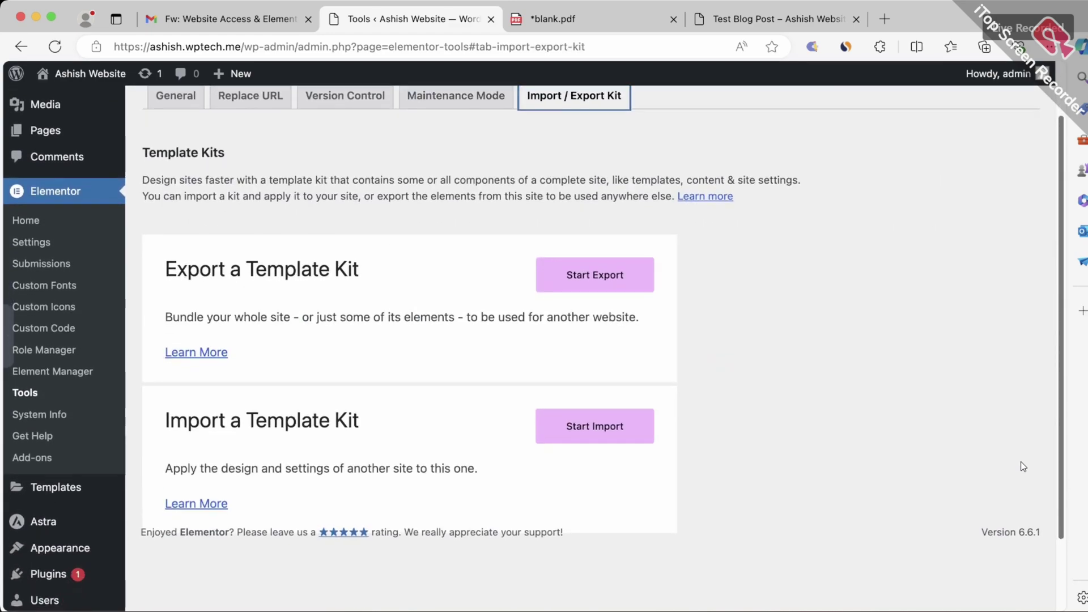
pyautogui.scroll(3, 1023, 466)
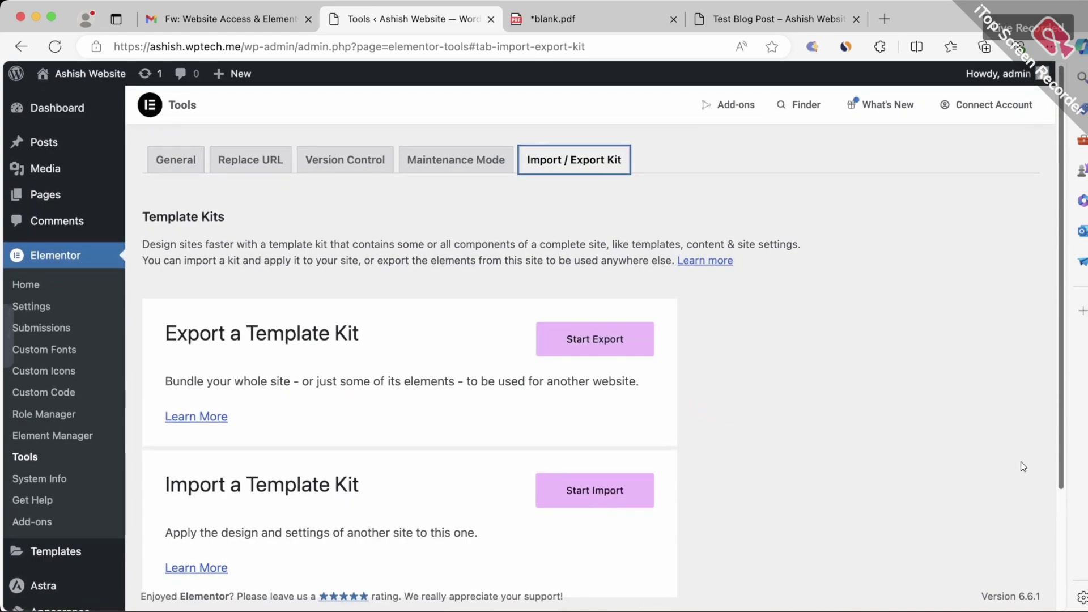
pyautogui.scroll(-2, 1022, 466)
pyautogui.scroll(-3, 1023, 467)
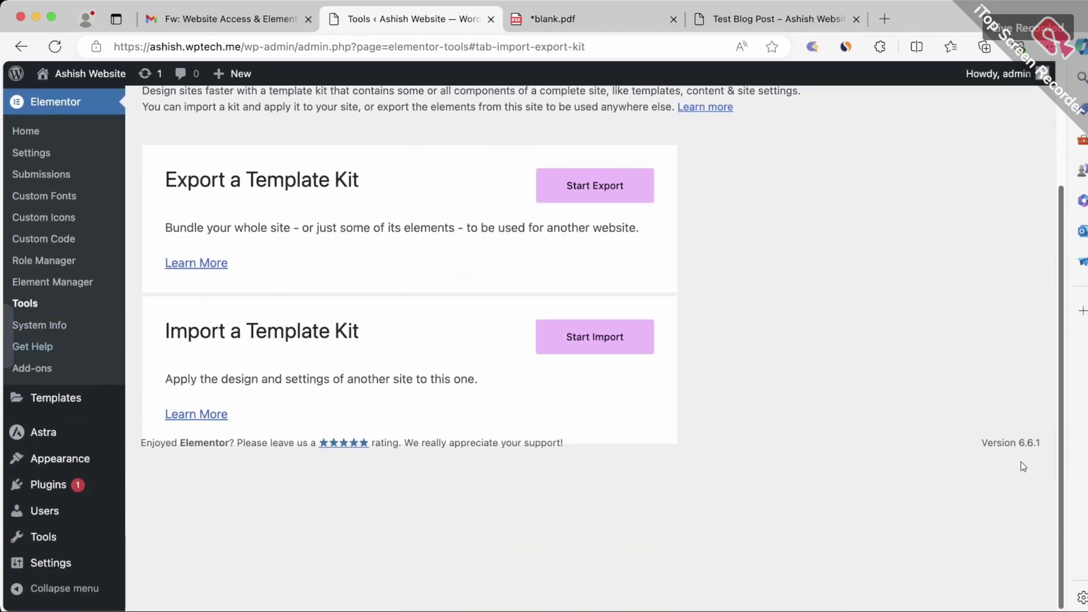
# - Open Elementor's System Info page and look through the server, WordPress, theme and user details down to the copyable report
pyautogui.scroll(3, 1022, 466)
pyautogui.press('super+r')
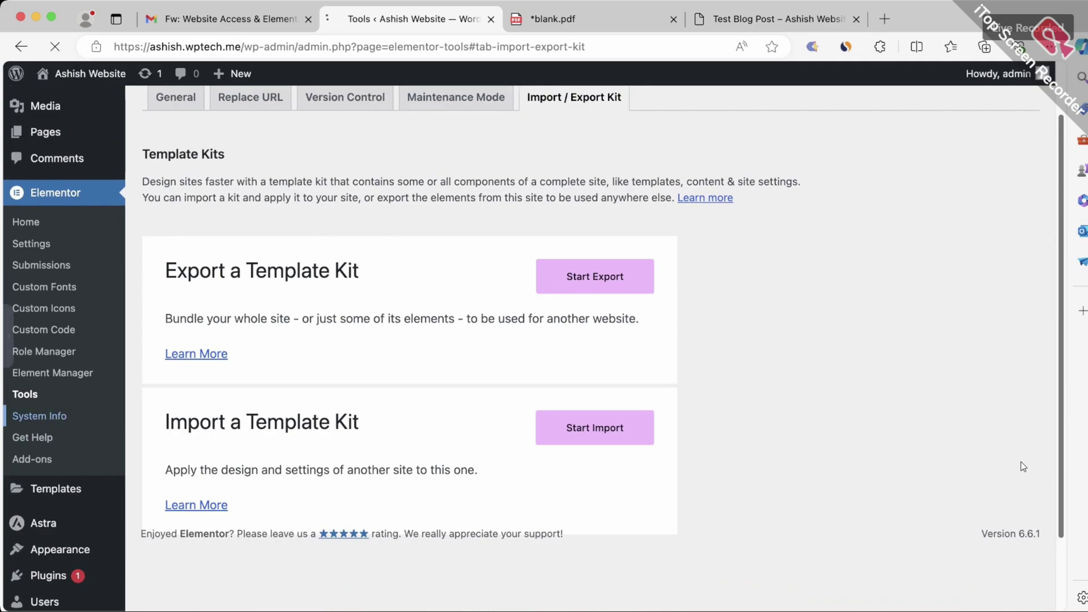
pyautogui.scroll(-3, 1022, 467)
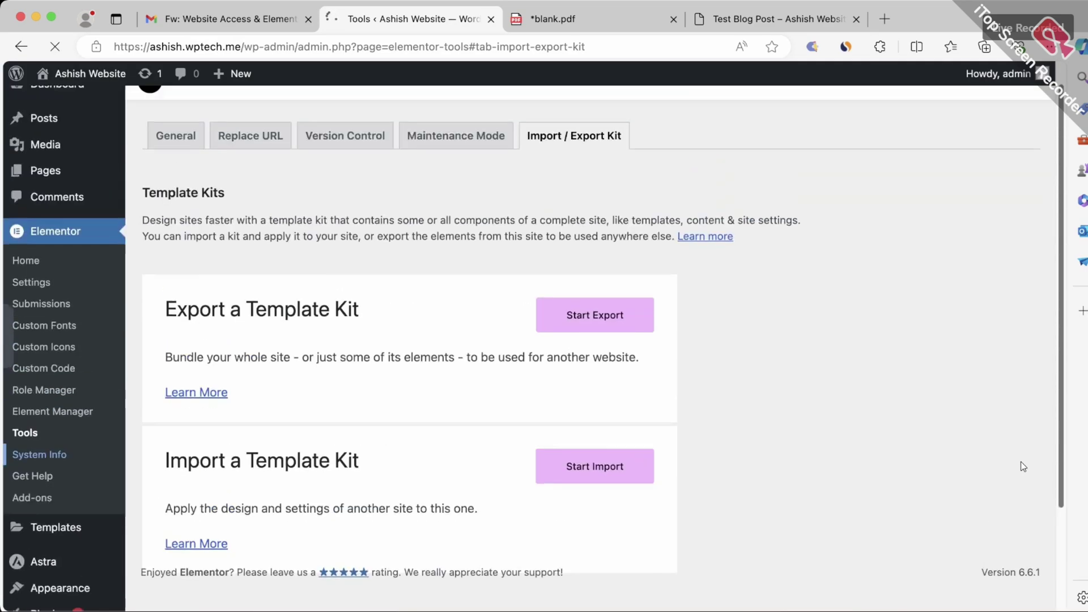
pyautogui.scroll(-20, 1023, 467)
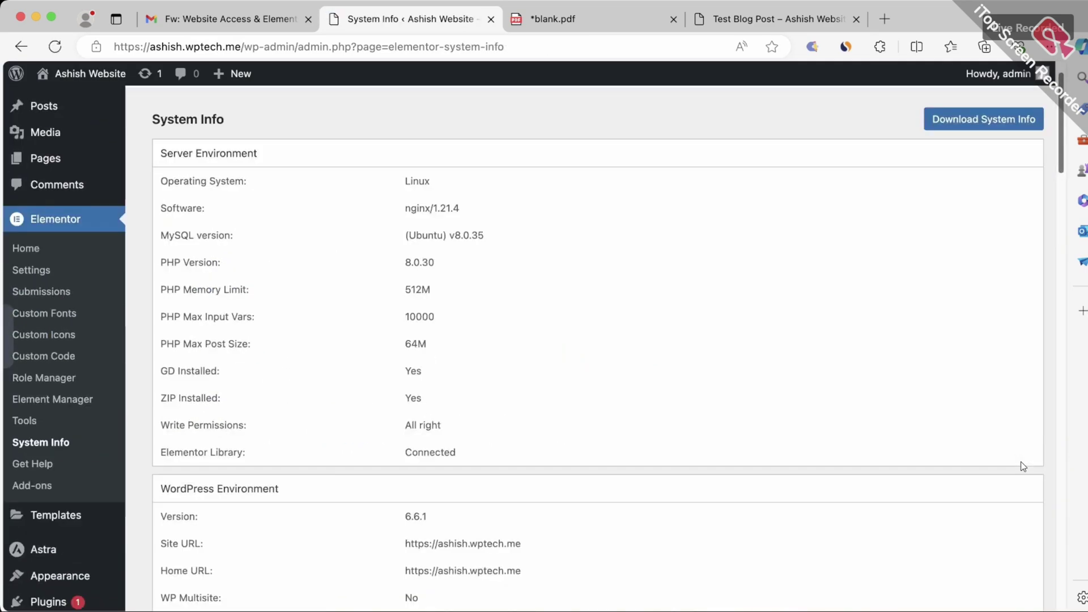
pyautogui.scroll(15, 1023, 466)
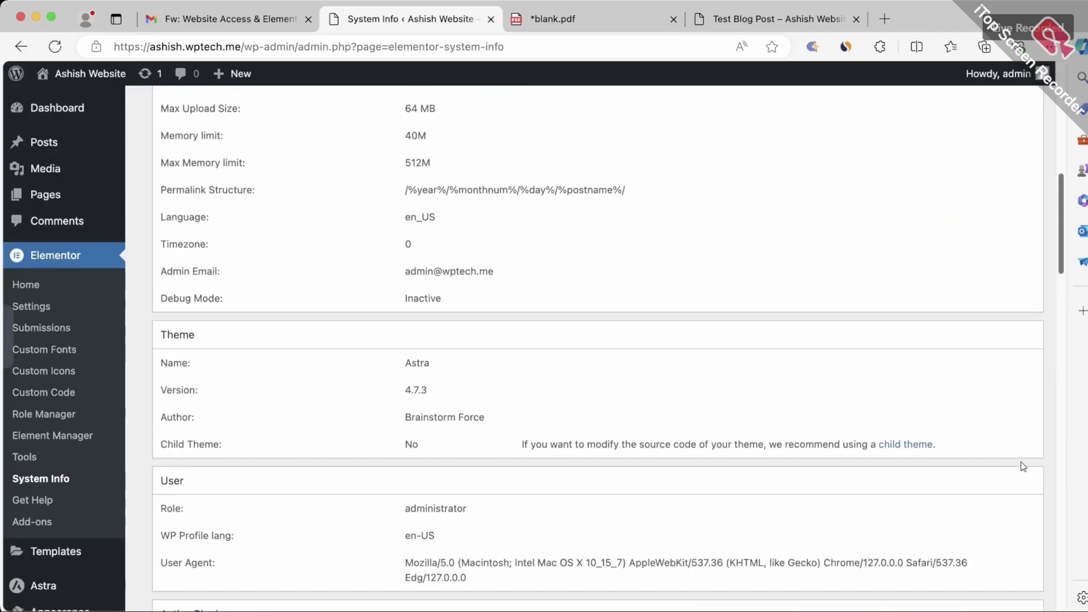
pyautogui.scroll(5, 1023, 467)
pyautogui.scroll(-20, 1023, 467)
pyautogui.scroll(-4, 1023, 466)
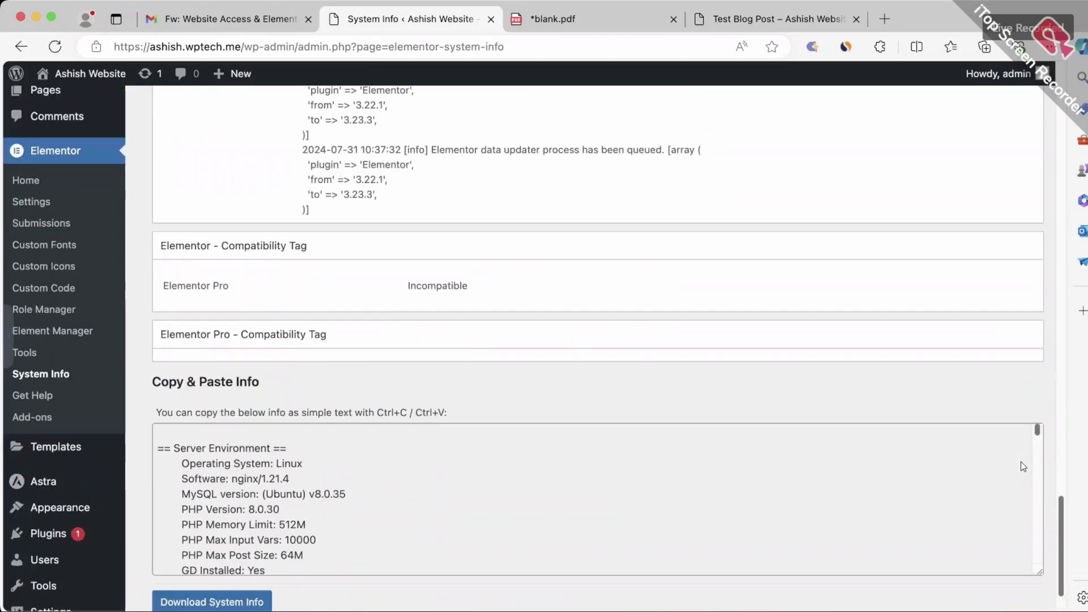
pyautogui.scroll(20, 1023, 466)
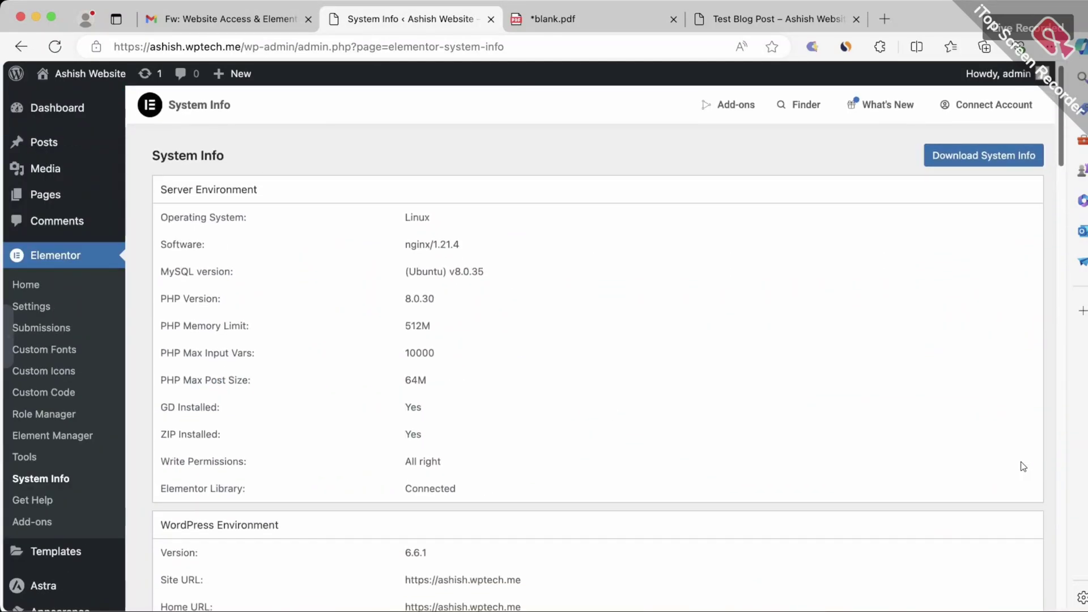
# - Highlight the PHP version and PHP memory limit values, and examine the plugin, feature and Elementor Experiments sections
pyautogui.moveTo(411, 299); pyautogui.dragTo(435, 299)
pyautogui.doubleClick(418, 326)
pyautogui.scroll(-4, 1023, 466)
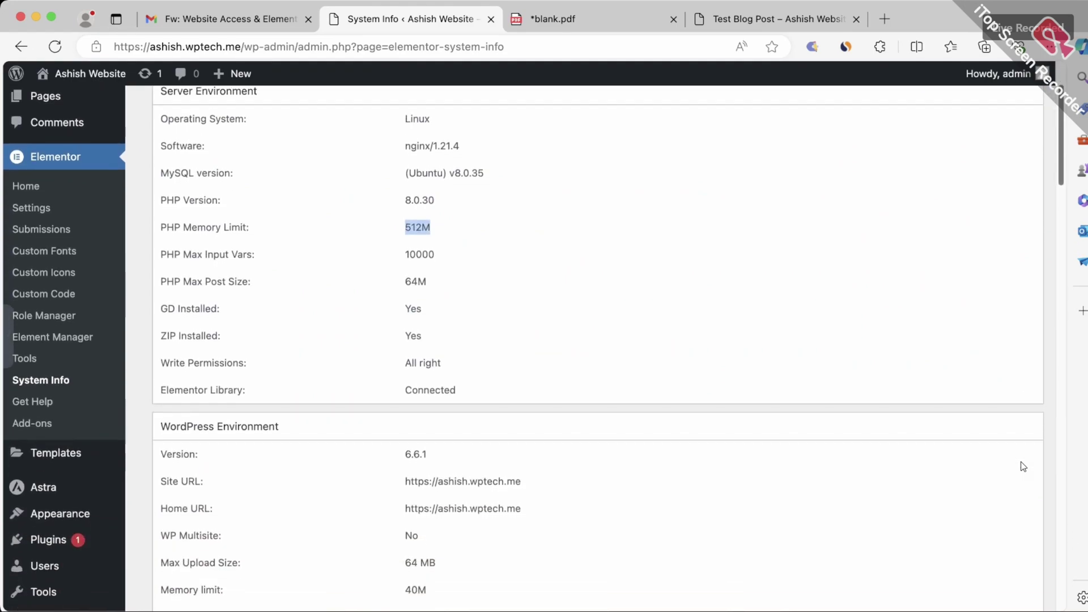
pyautogui.scroll(-5, 1024, 467)
pyautogui.scroll(-15, 1023, 466)
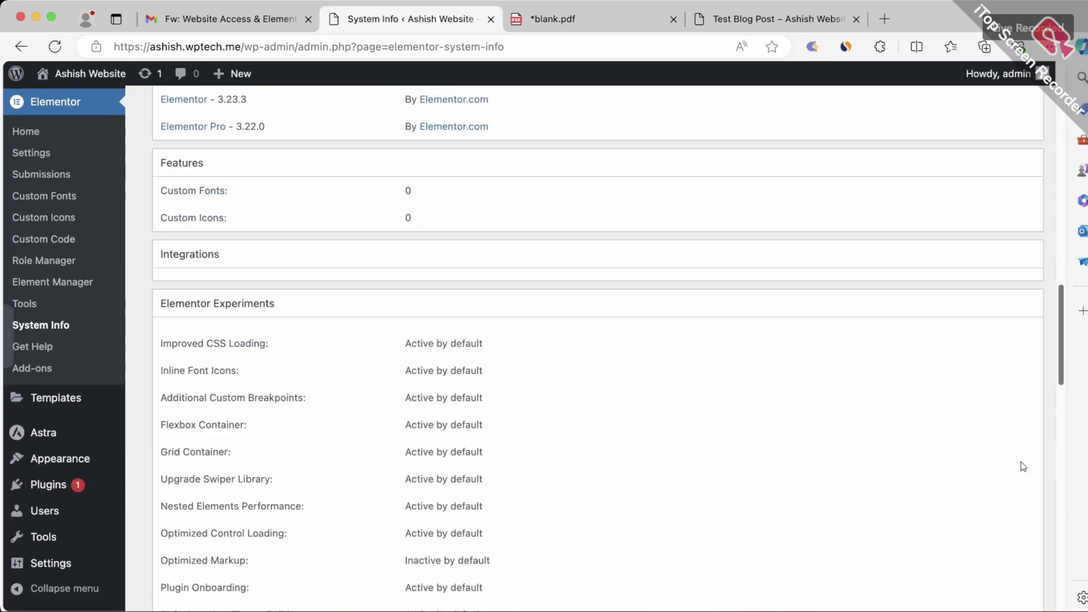
pyautogui.scroll(10, 1023, 467)
pyautogui.scroll(-6, 1023, 466)
pyautogui.scroll(-10, 1023, 466)
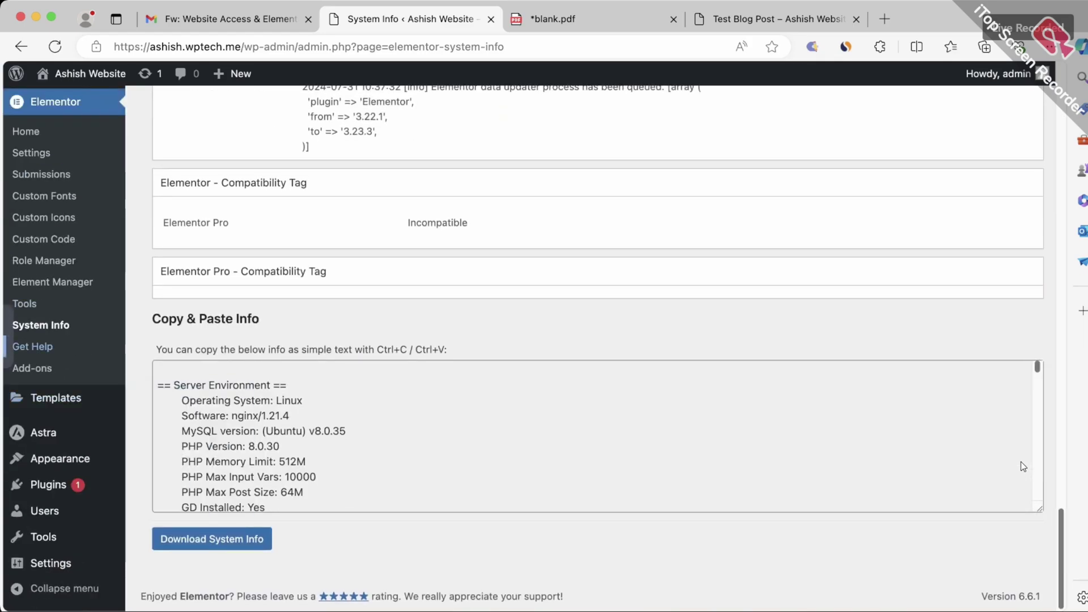
# - Open Elementor's Get Help page from the admin area and close it again
pyautogui.click(33, 347)
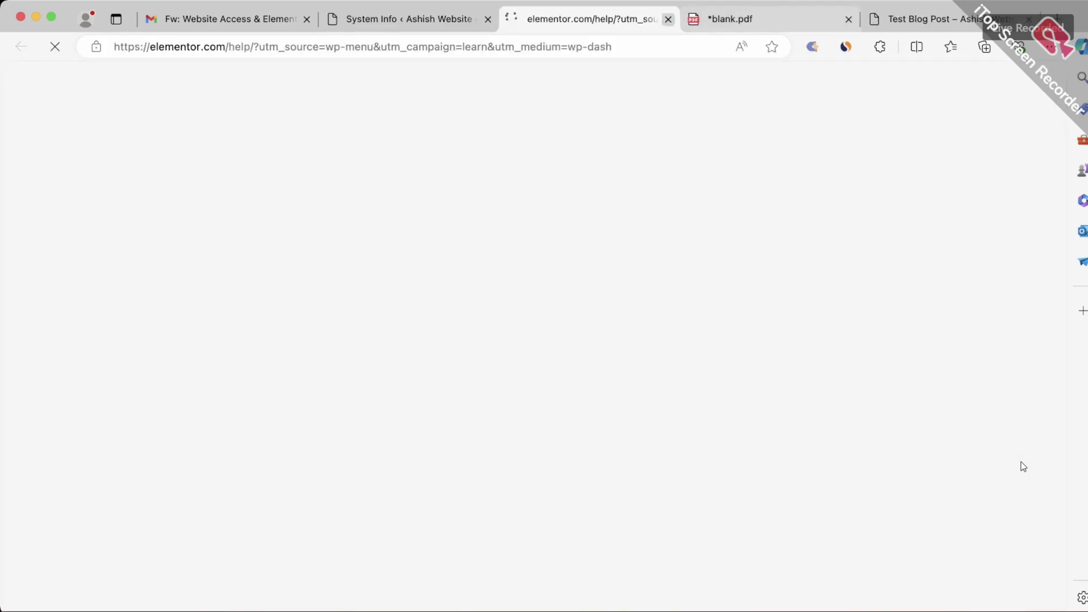
pyautogui.press('super+w')
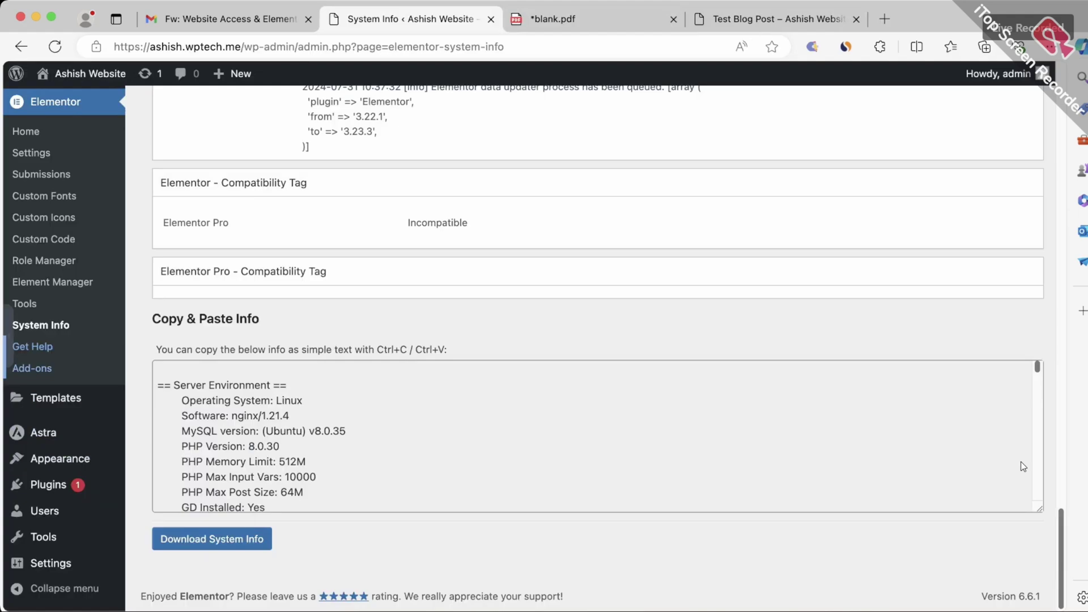
# - Open Elementor's Add-ons page and look through the whole catalogue of add-ons, plugins and partner offers
pyautogui.press('super+r')
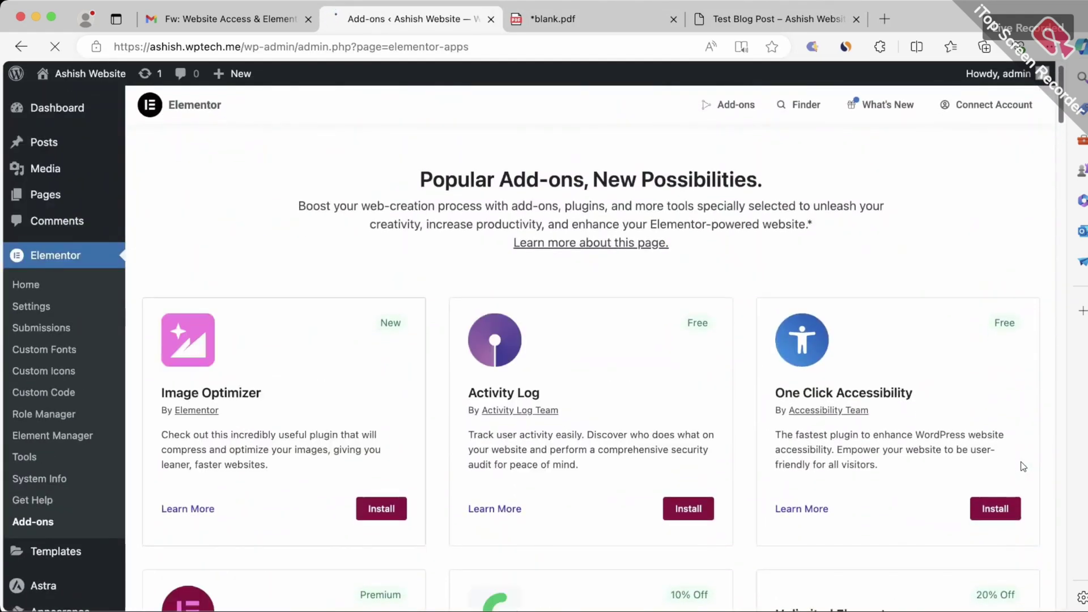
pyautogui.scroll(-3, 1023, 466)
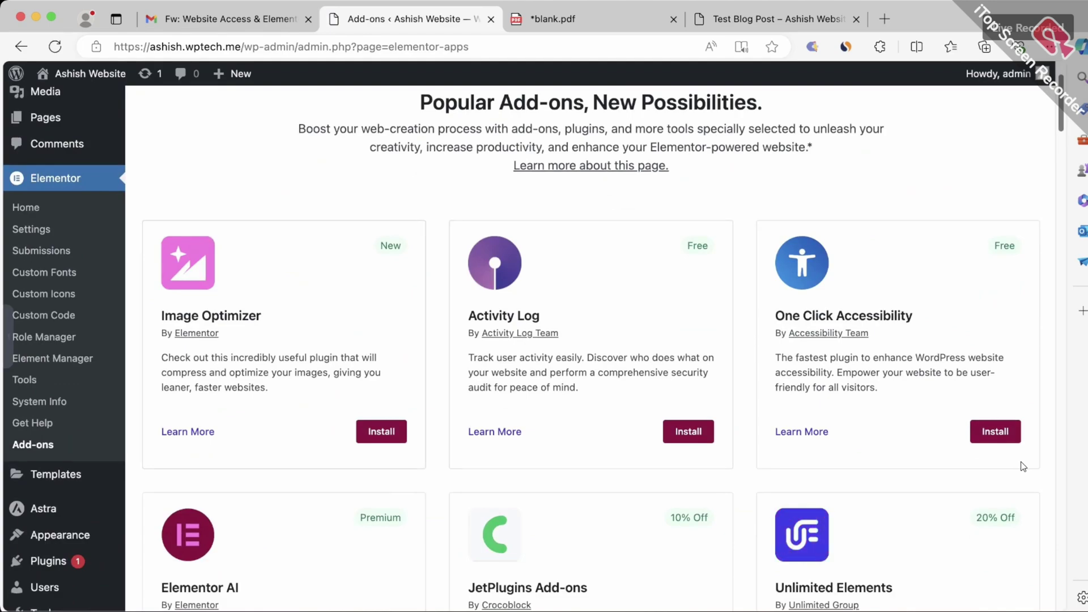
pyautogui.scroll(-2, 1023, 467)
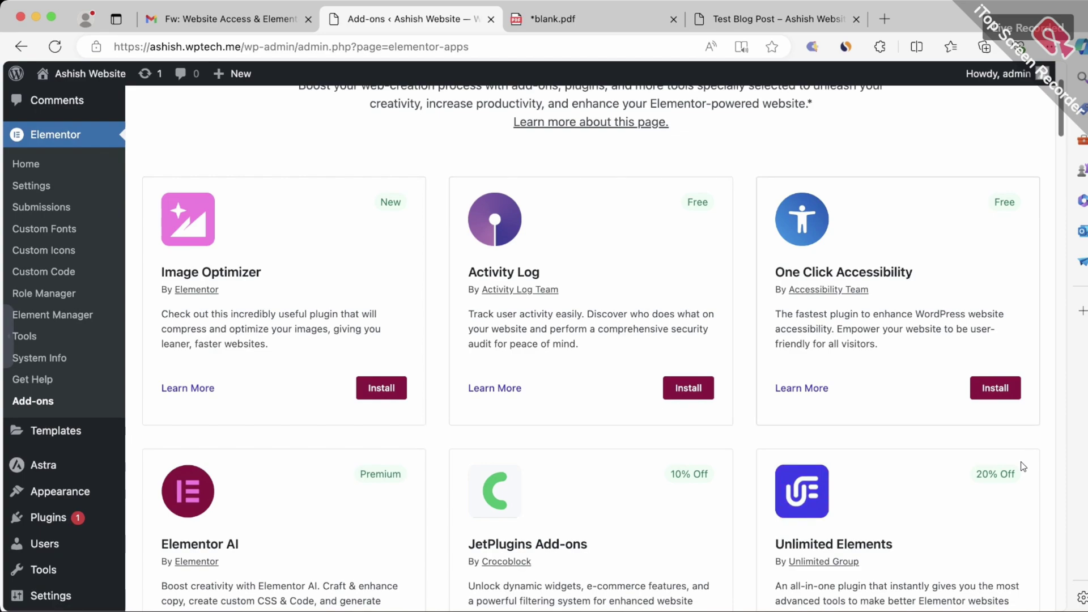
pyautogui.scroll(-3, 1023, 466)
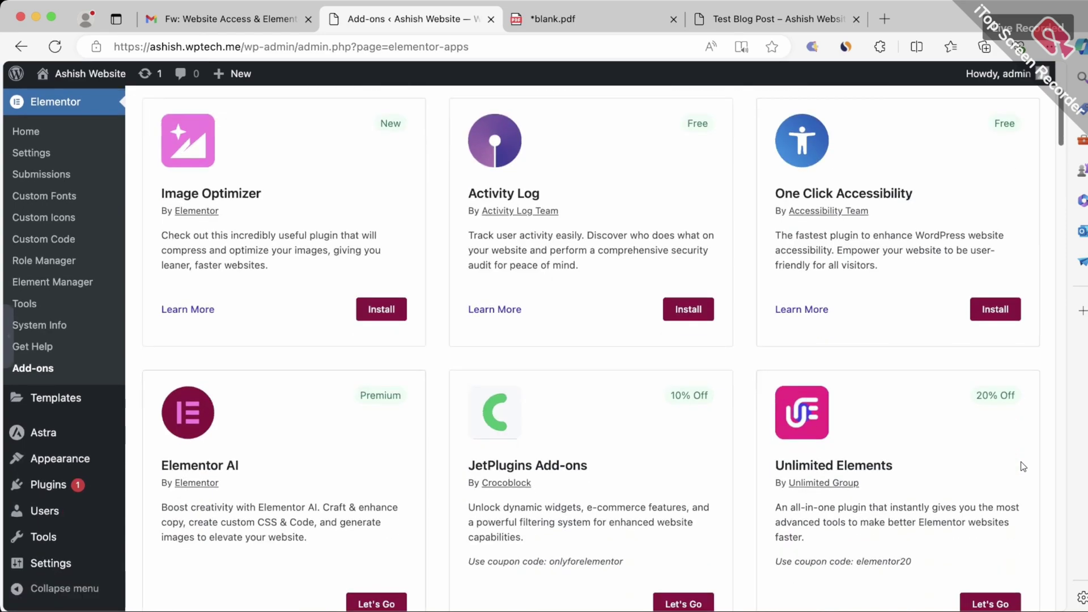
pyautogui.scroll(-5, 1023, 467)
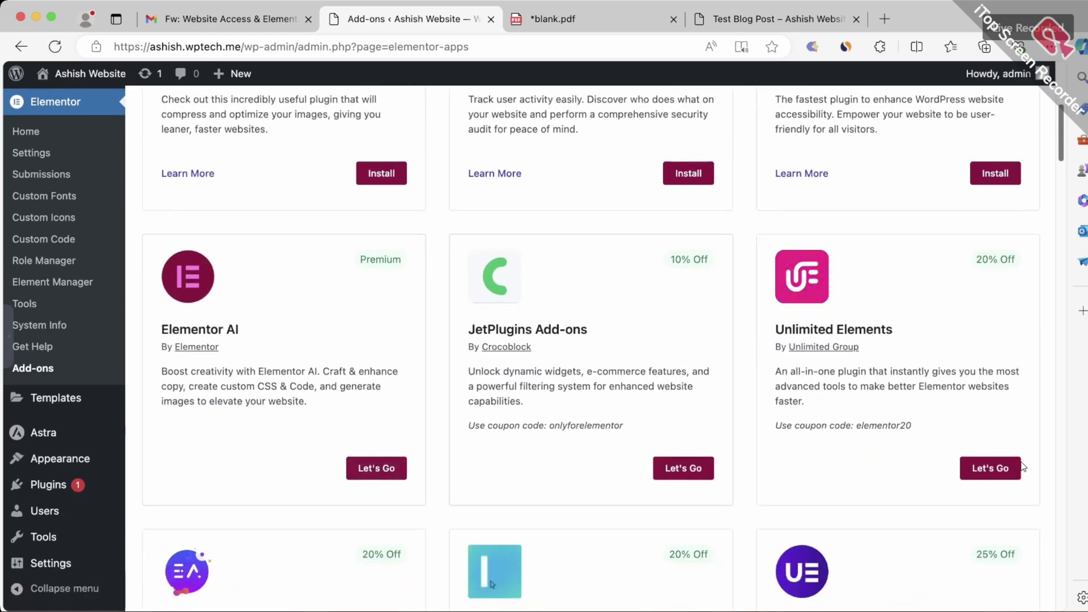
pyautogui.scroll(-12, 1023, 467)
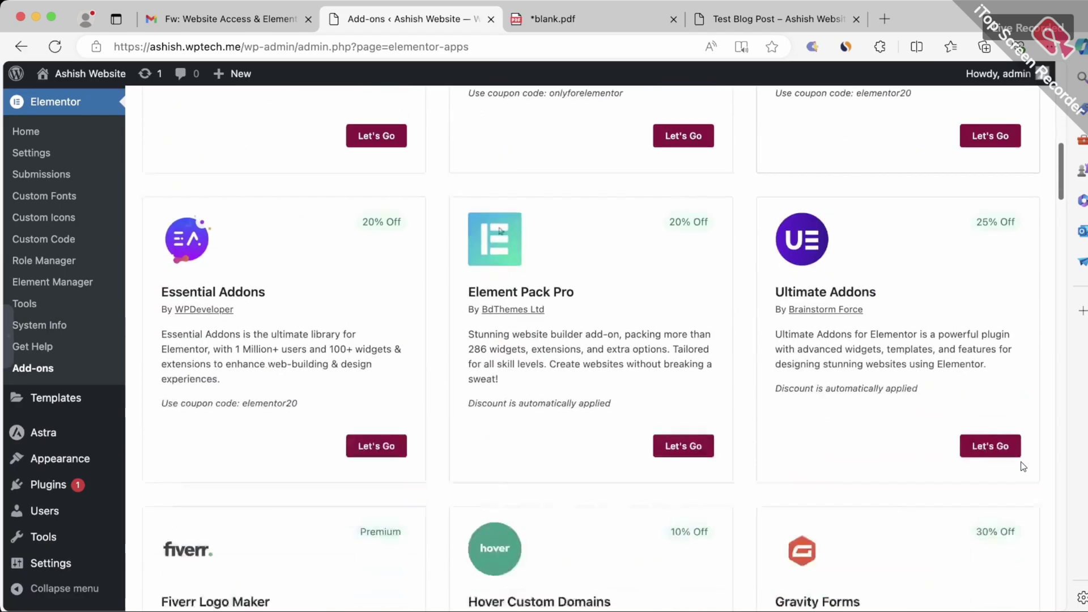
pyautogui.scroll(-4, 1023, 466)
pyautogui.scroll(10, 1023, 467)
pyautogui.scroll(-13, 1023, 466)
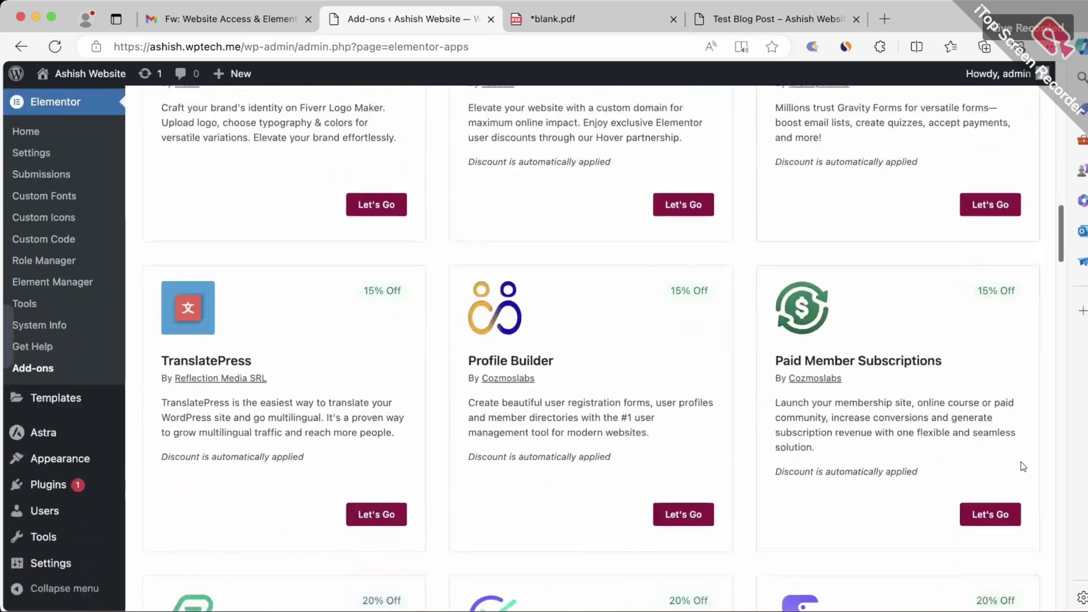
pyautogui.scroll(-20, 1023, 467)
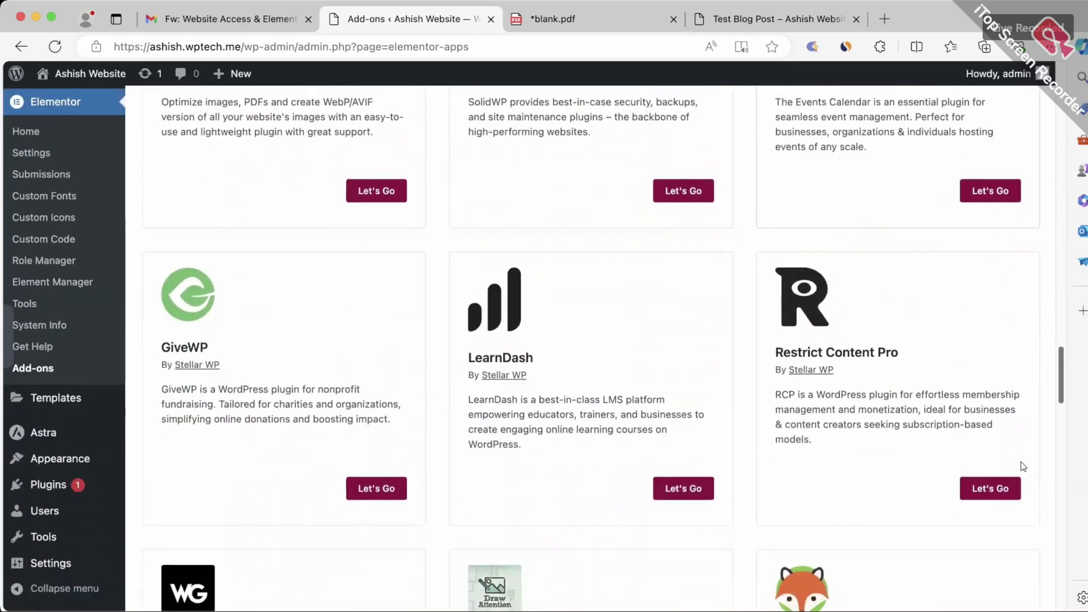
pyautogui.scroll(-6, 1023, 466)
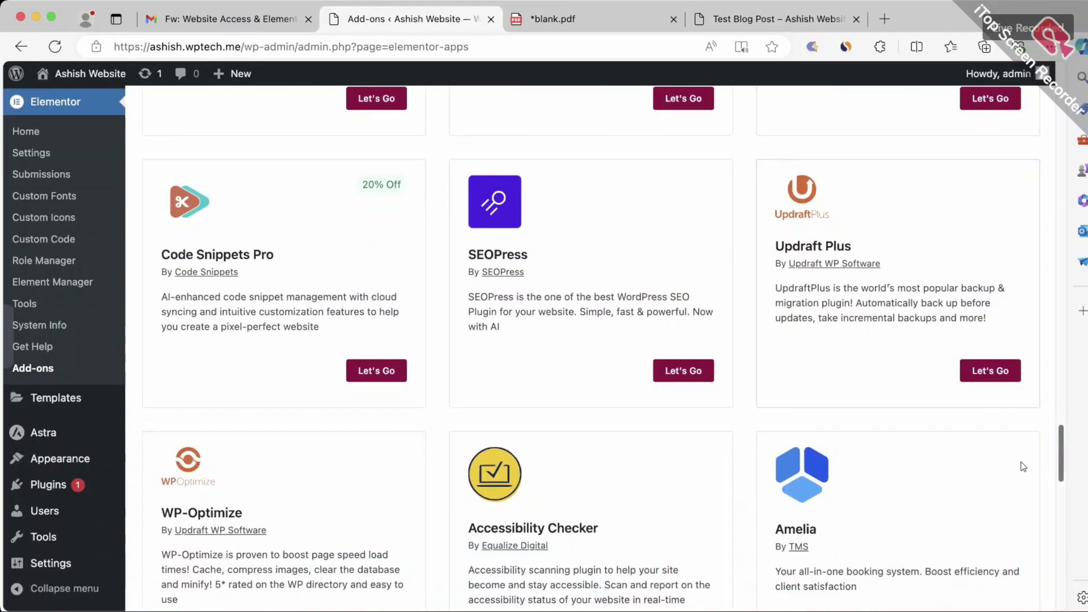
pyautogui.scroll(-20, 1022, 466)
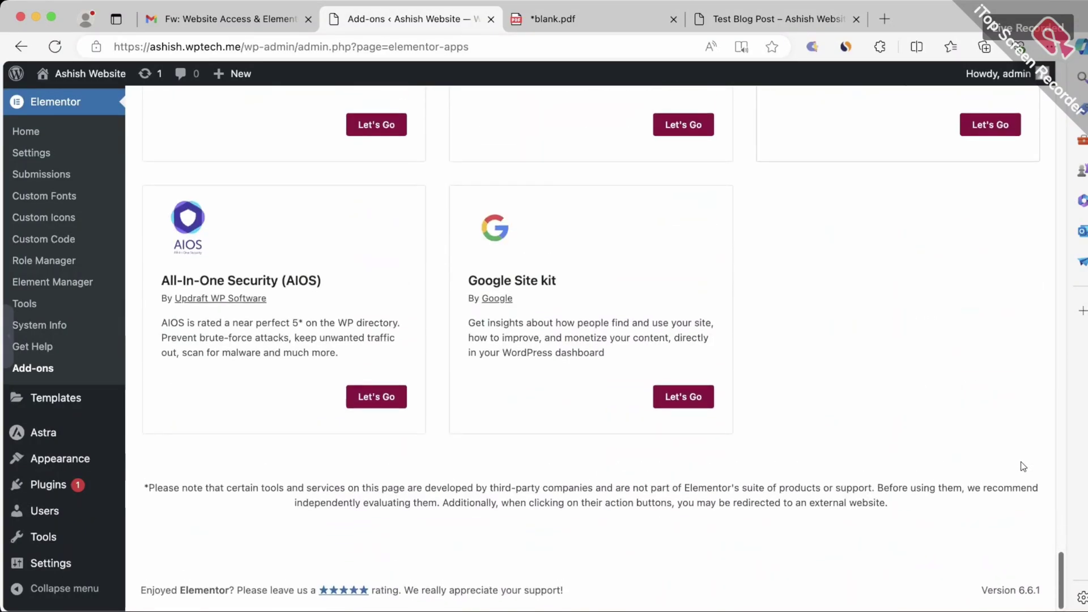
pyautogui.scroll(8, 1022, 466)
pyautogui.scroll(20, 1023, 466)
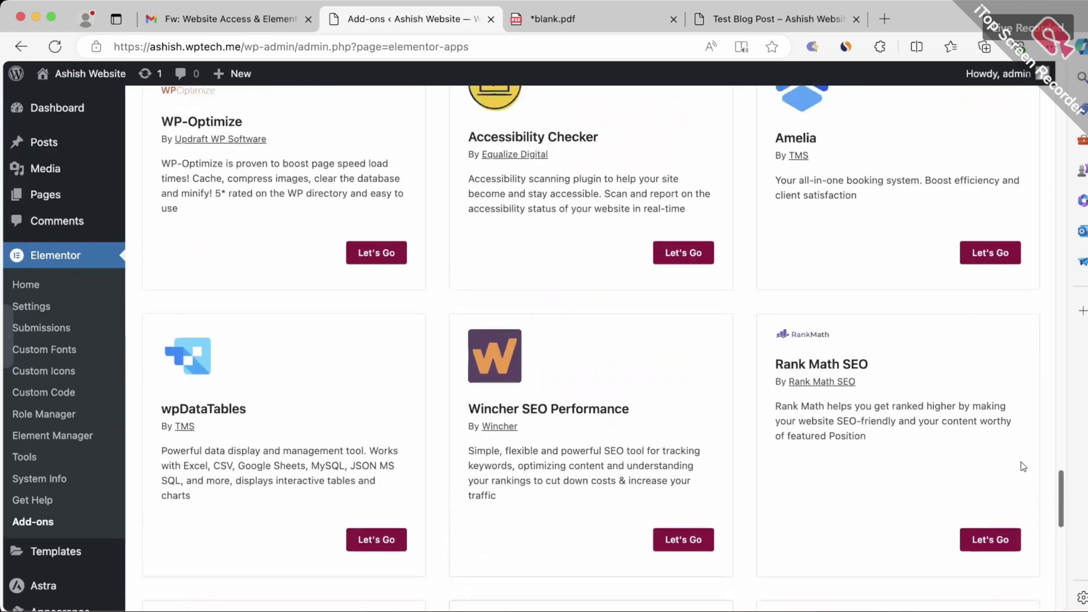
pyautogui.scroll(10, 1022, 466)
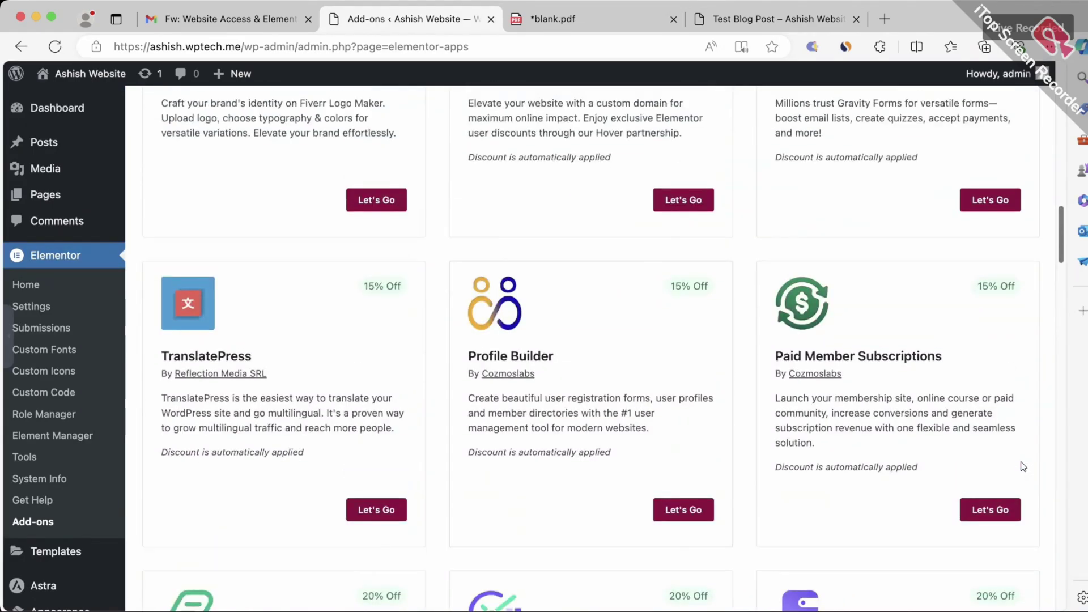
pyautogui.scroll(15, 1023, 466)
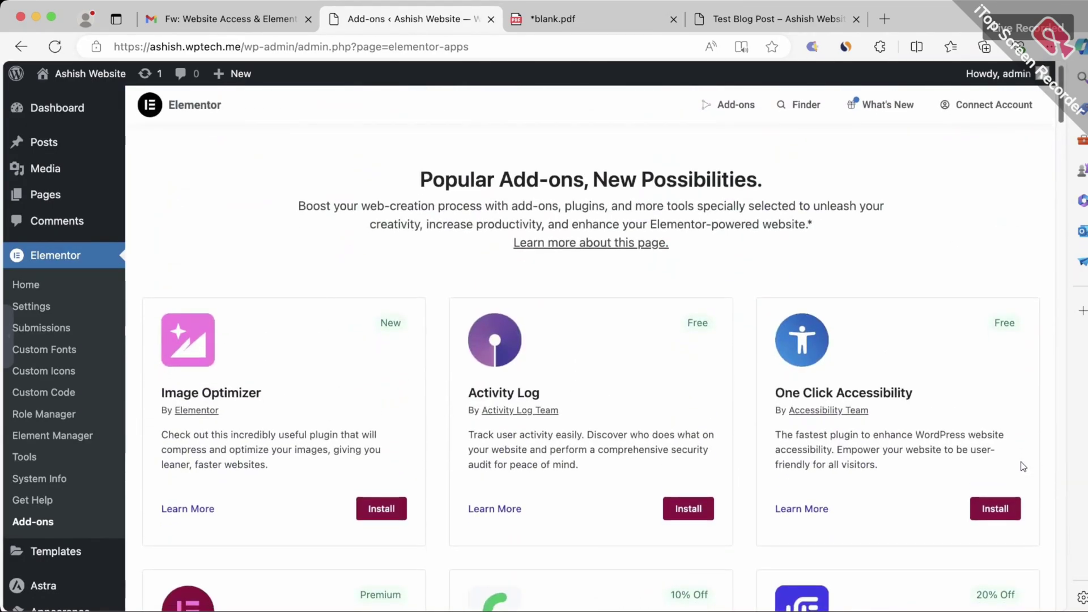
# - Open the Saved Templates page and examine its template categories and table columns
pyautogui.scroll(-3, 1023, 466)
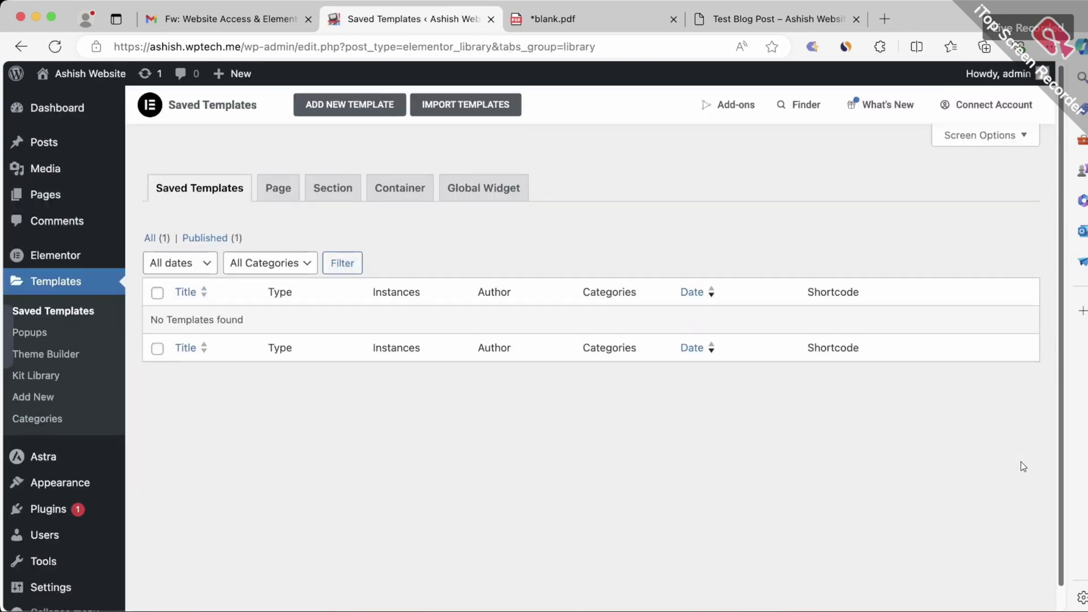
pyautogui.moveTo(43, 457)
pyautogui.click(7, 336)
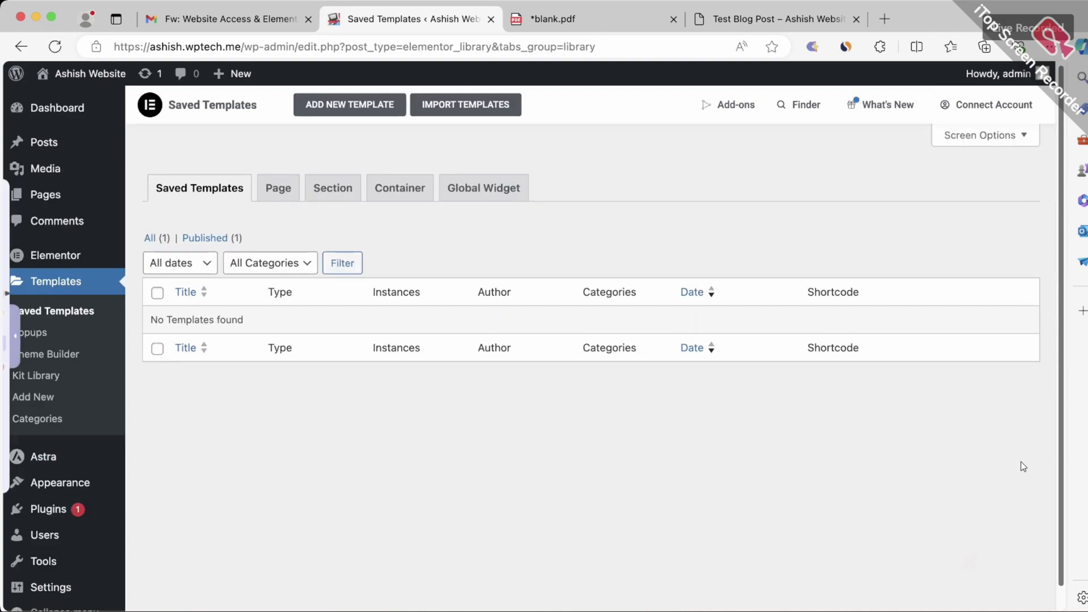
pyautogui.click(51, 337)
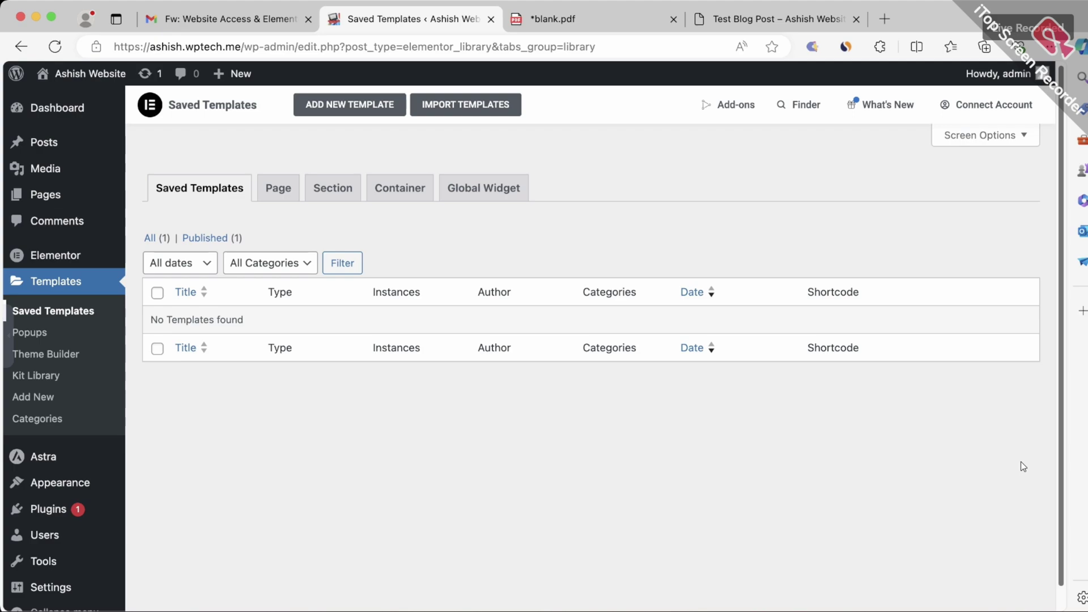
# - Circle and tick the Saved Templates, Page, Section, Container and Global Widget categories with the pencil, and put the drawing tools away
pyautogui.click(8, 336)
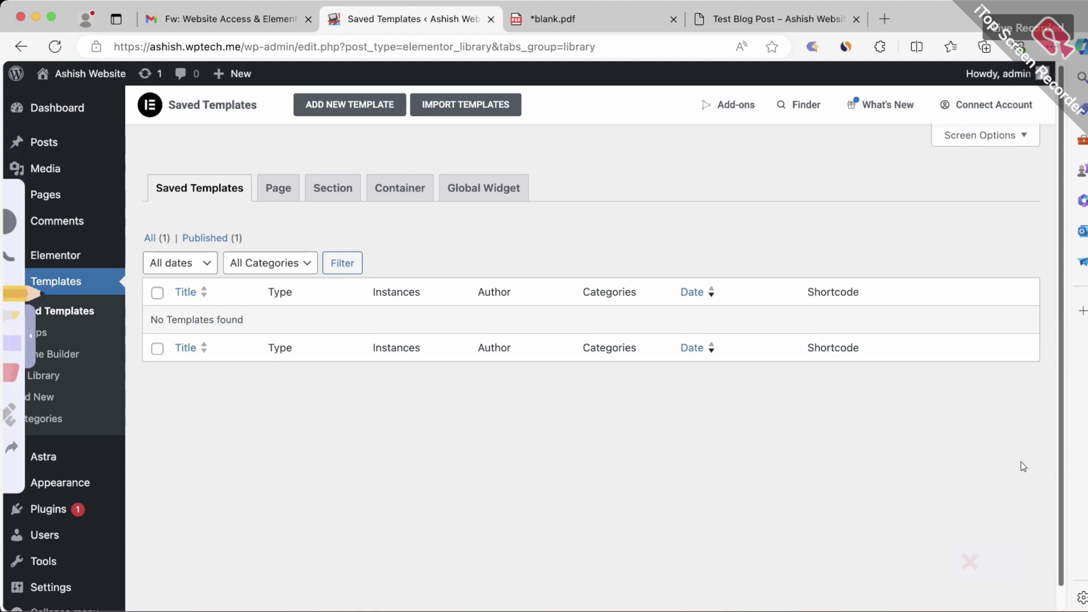
pyautogui.moveTo(181, 163); pyautogui.dragTo(174, 169)
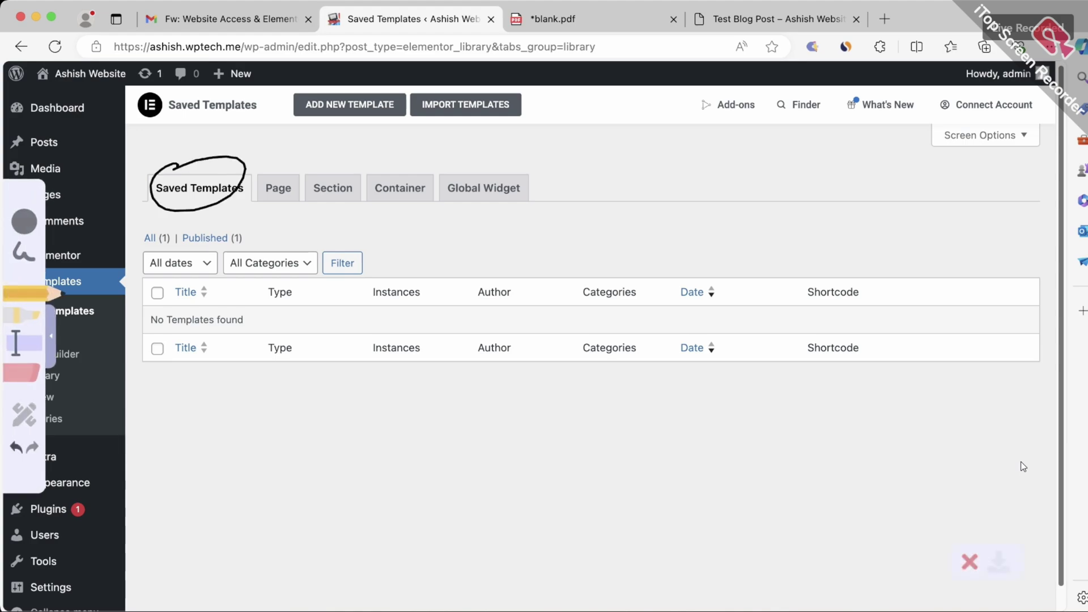
pyautogui.moveTo(291, 172)
pyautogui.mouseDown()
pyautogui.moveTo(286, 165)
pyautogui.moveTo(339, 164)
pyautogui.mouseUp()
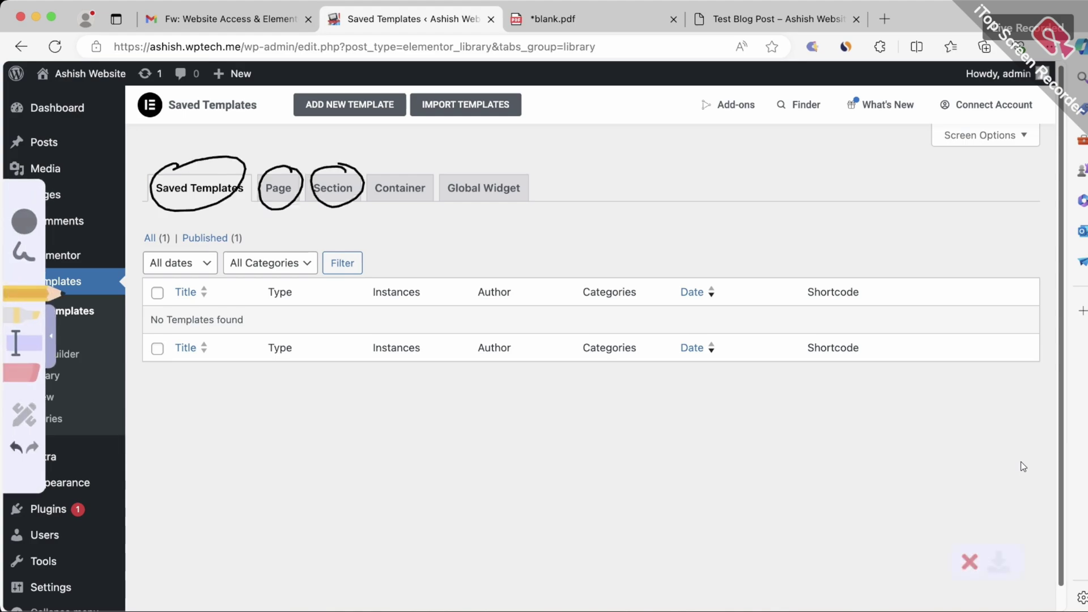
pyautogui.moveTo(417, 159)
pyautogui.mouseDown()
pyautogui.moveTo(384, 185)
pyautogui.moveTo(409, 159)
pyautogui.mouseUp()
pyautogui.moveTo(510, 170)
pyautogui.mouseDown()
pyautogui.moveTo(526, 182)
pyautogui.moveTo(508, 169)
pyautogui.mouseUp()
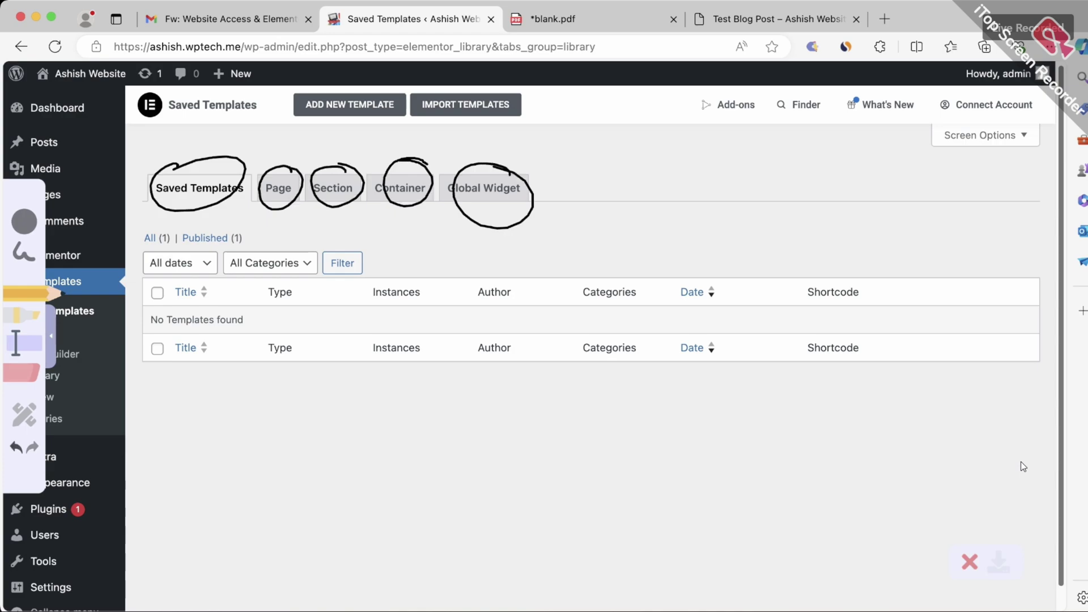
pyautogui.moveTo(173, 169)
pyautogui.mouseDown()
pyautogui.moveTo(246, 155)
pyautogui.moveTo(426, 163)
pyautogui.mouseUp()
pyautogui.moveTo(468, 197); pyautogui.dragTo(521, 170)
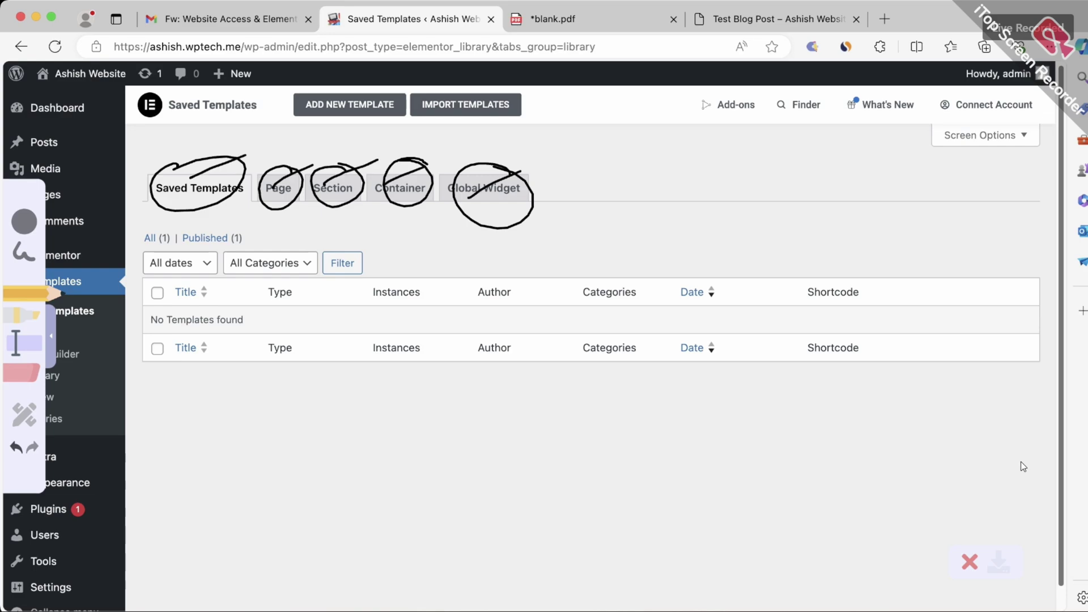
pyautogui.click(51, 336)
# - Open the Popups page of the Templates section and sketch a page outline with a popup box inside it using the pencil
pyautogui.click(36, 333)
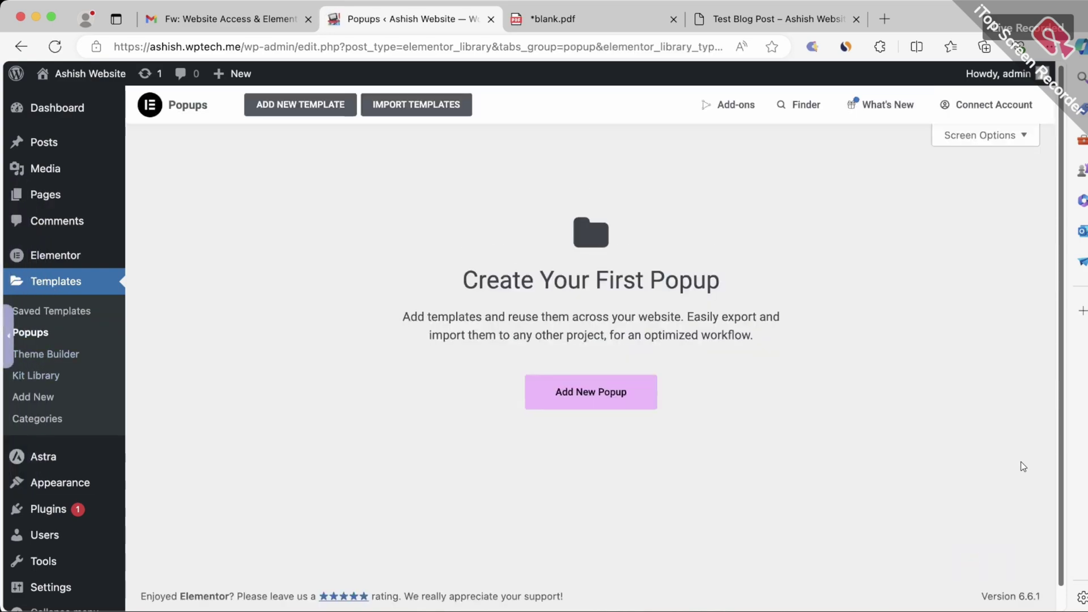
pyautogui.click(8, 334)
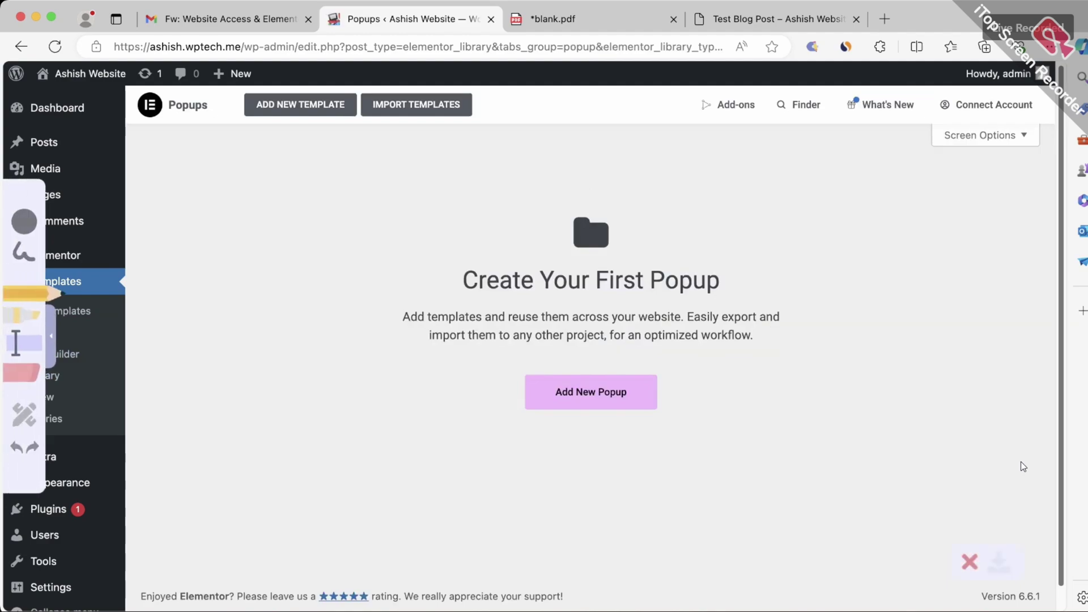
pyautogui.moveTo(221, 256)
pyautogui.mouseDown()
pyautogui.moveTo(222, 331)
pyautogui.moveTo(250, 244)
pyautogui.moveTo(317, 313)
pyautogui.mouseUp()
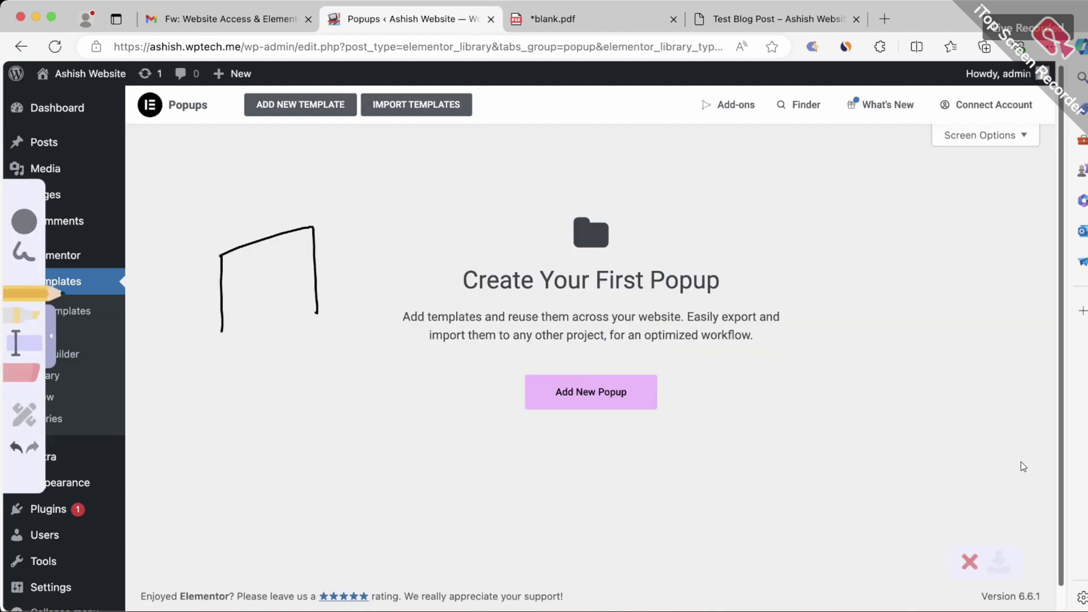
pyautogui.moveTo(214, 332); pyautogui.dragTo(318, 311)
pyautogui.moveTo(240, 265)
pyautogui.mouseDown()
pyautogui.moveTo(241, 296)
pyautogui.moveTo(297, 254)
pyautogui.moveTo(241, 296)
pyautogui.moveTo(285, 269)
pyautogui.moveTo(367, 255)
pyautogui.mouseUp()
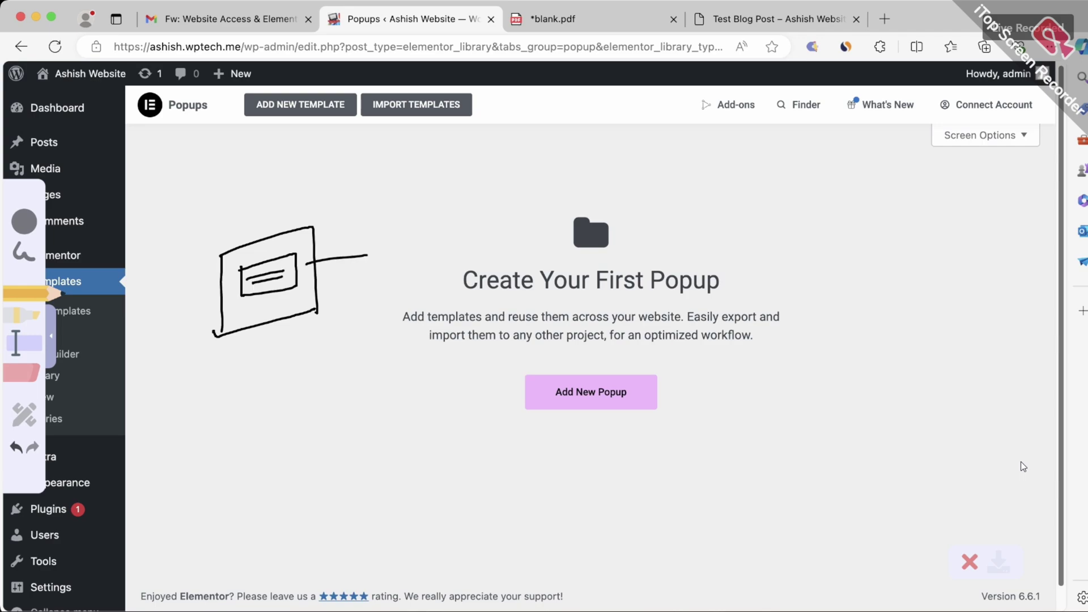
# - Open the Theme Builder, look through all its site parts from Header to Error 404, and return to the Popups page
pyautogui.click(51, 348)
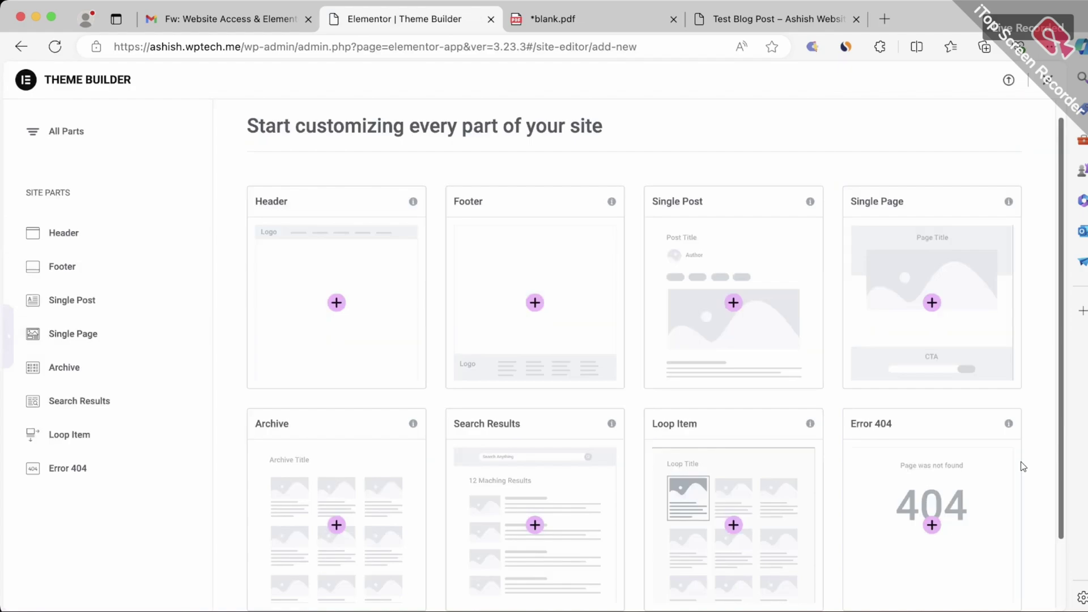
pyautogui.scroll(-3, 1023, 467)
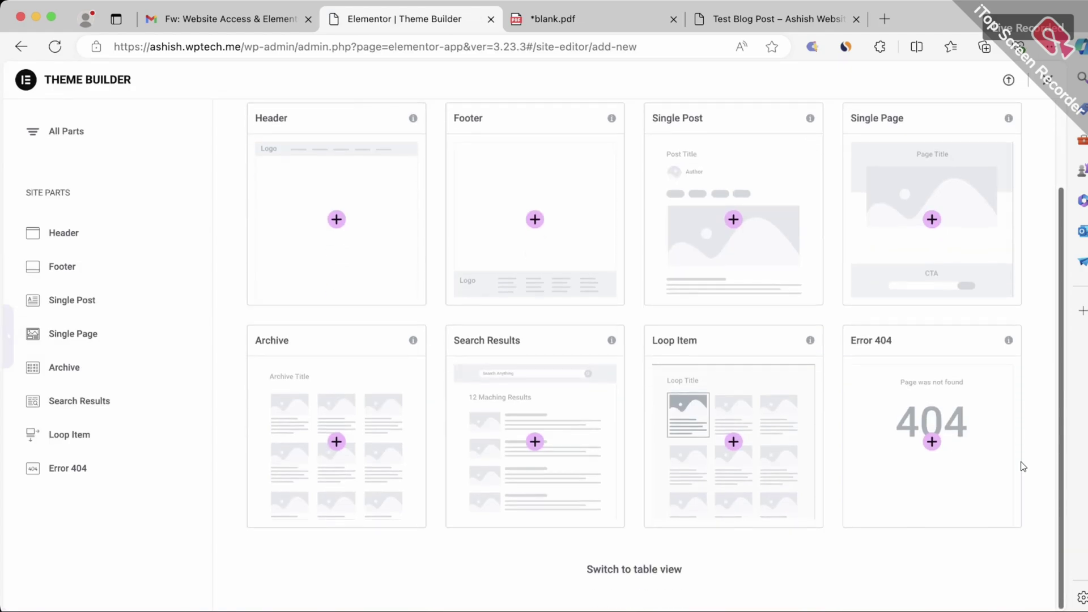
pyautogui.scroll(3, 1023, 467)
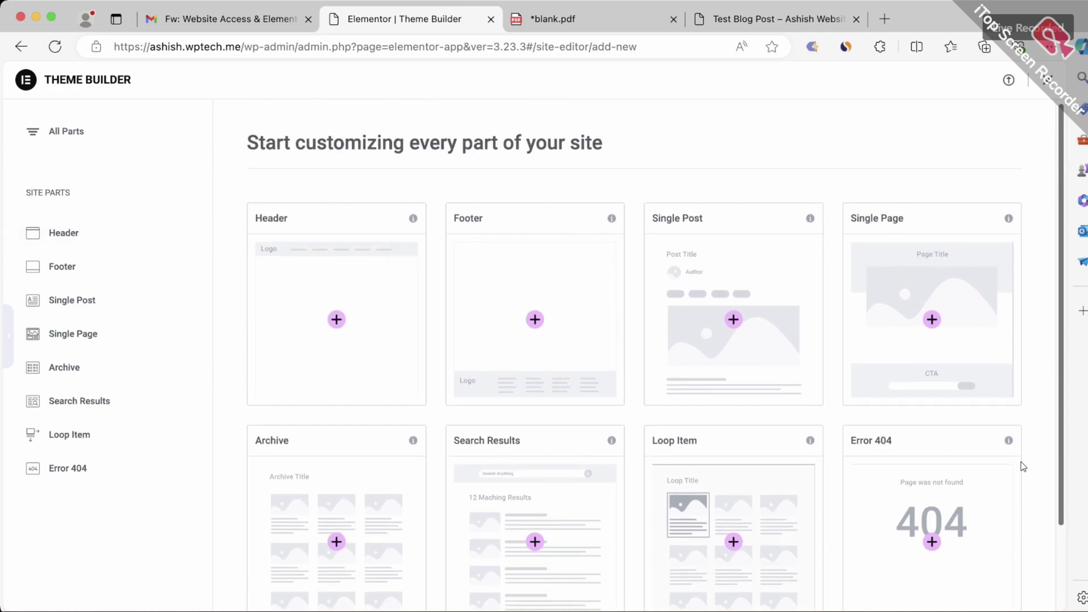
pyautogui.scroll(-2, 1023, 467)
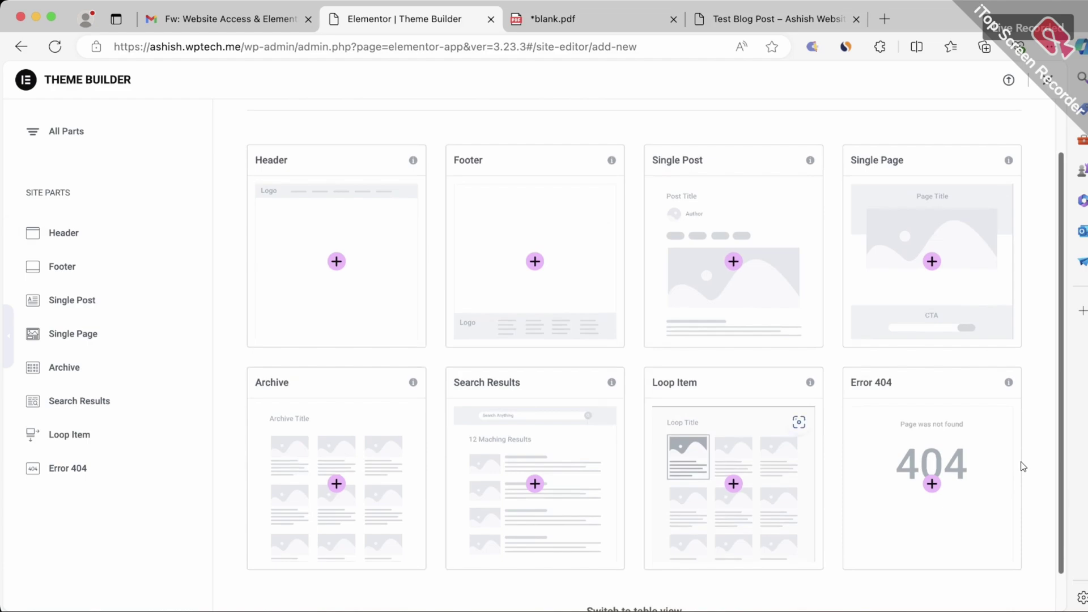
pyautogui.scroll(-1, 1022, 466)
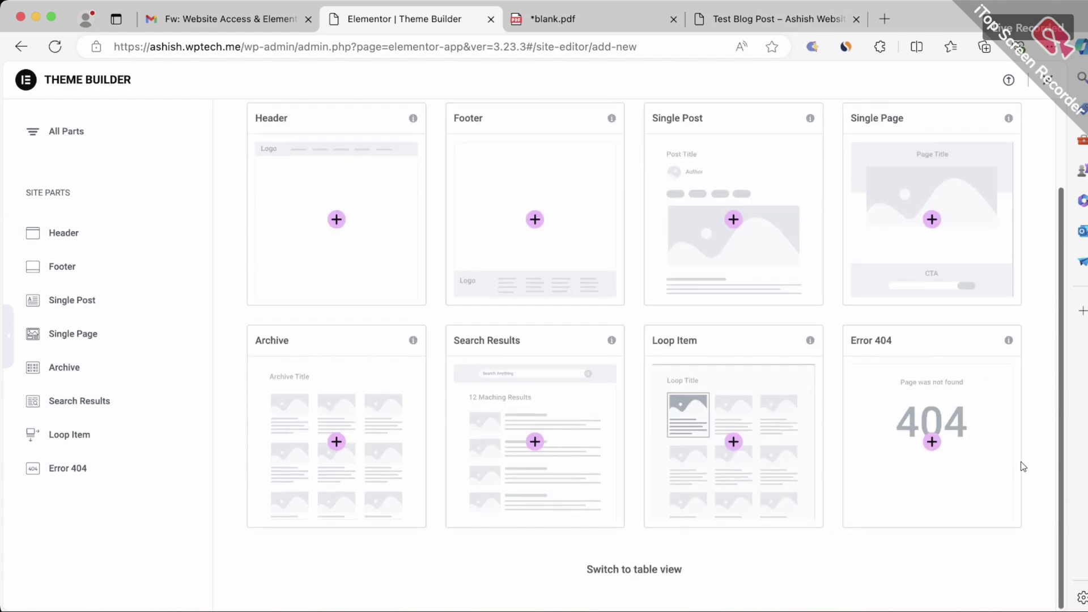
pyautogui.scroll(3, 1023, 466)
pyautogui.press('super+bracketleft')
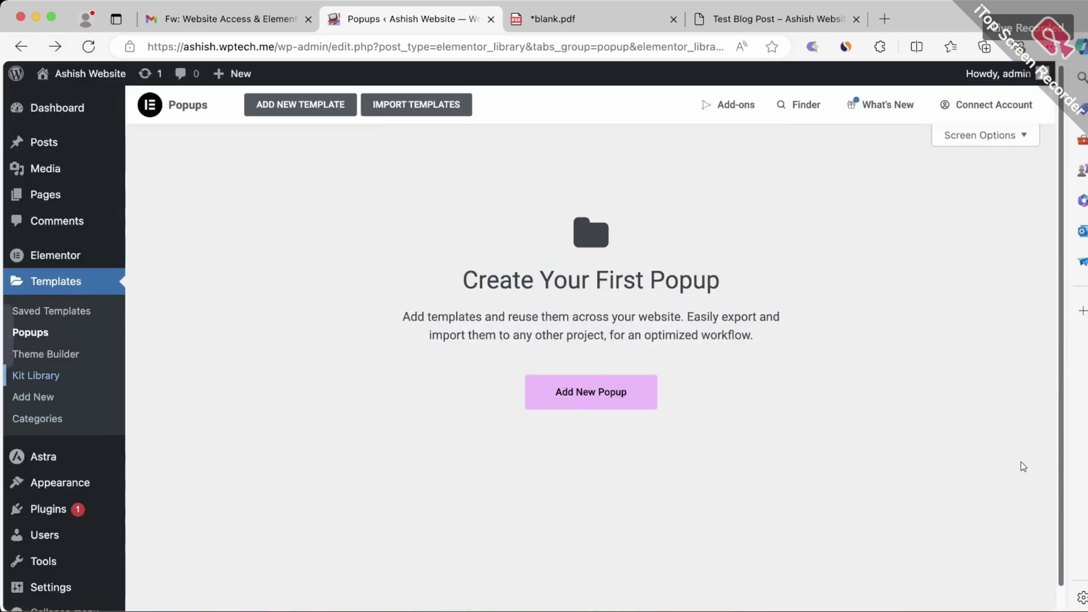
# - Open the Kit Library, browse the website kits, and preview the Monsfer mobile payments kit
pyautogui.press('super+r')
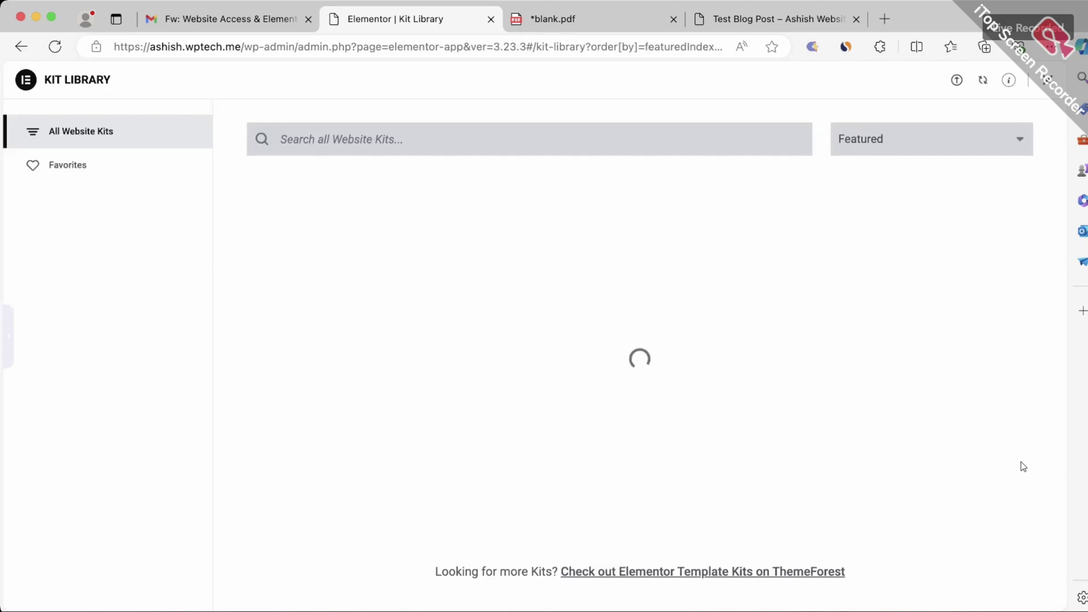
pyautogui.scroll(-2, 1022, 466)
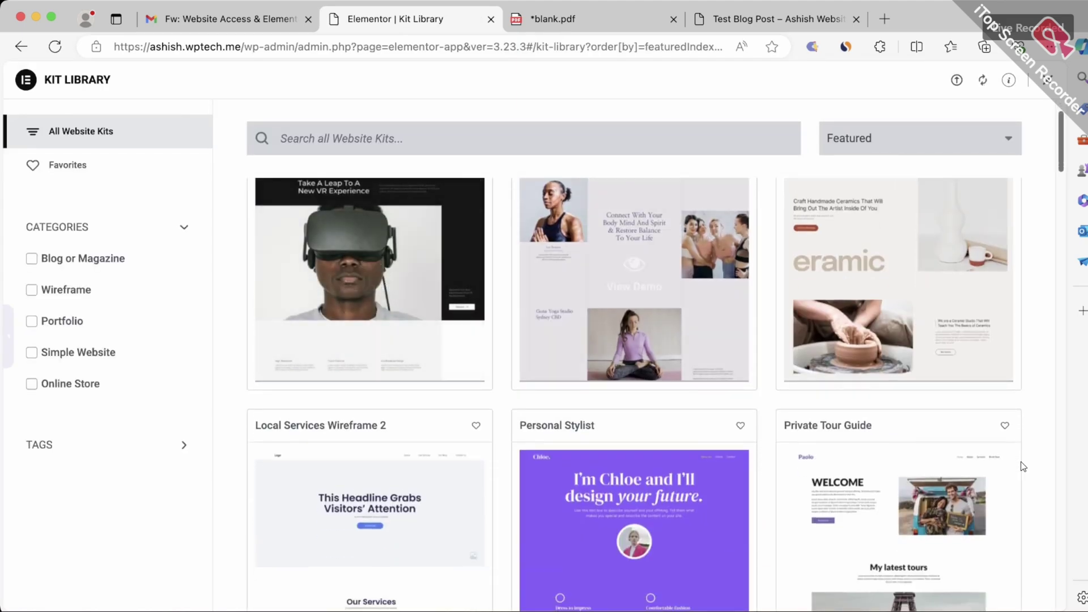
pyautogui.scroll(-10, 1023, 465)
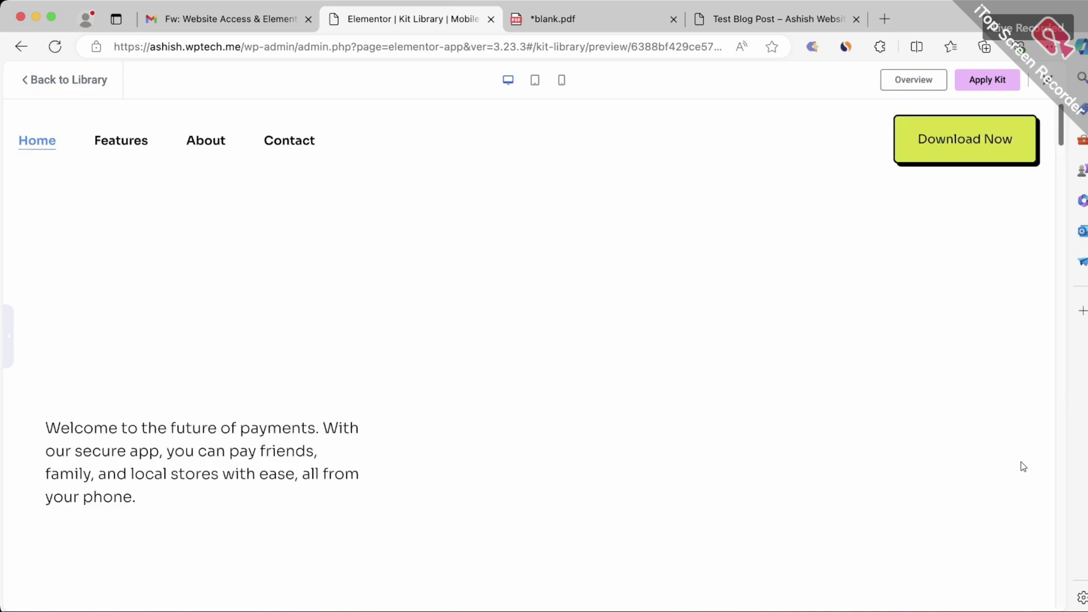
pyautogui.scroll(-15, 1024, 466)
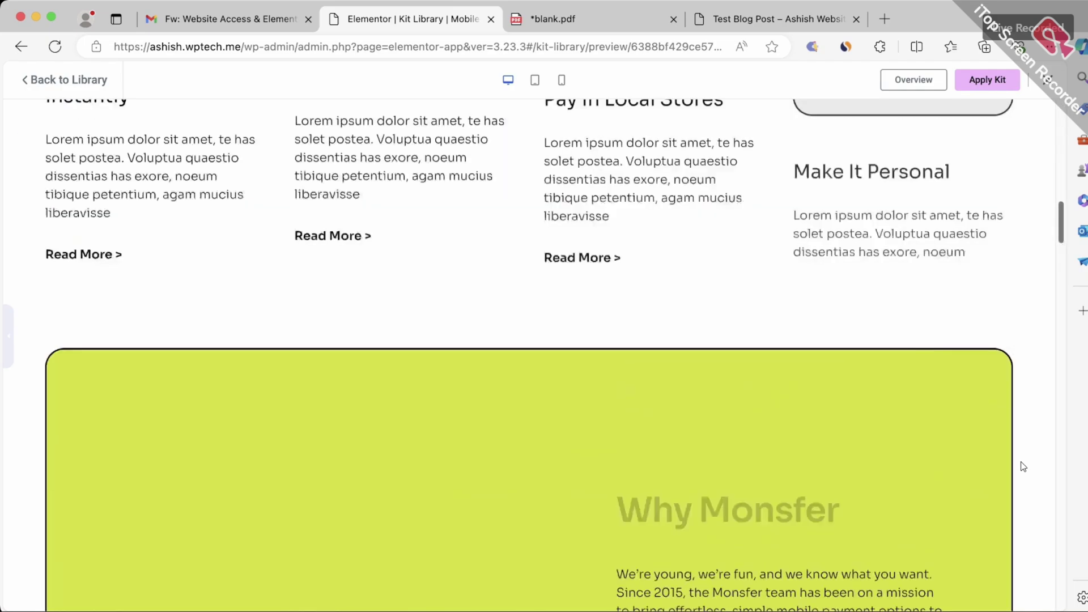
pyautogui.scroll(15, 1023, 467)
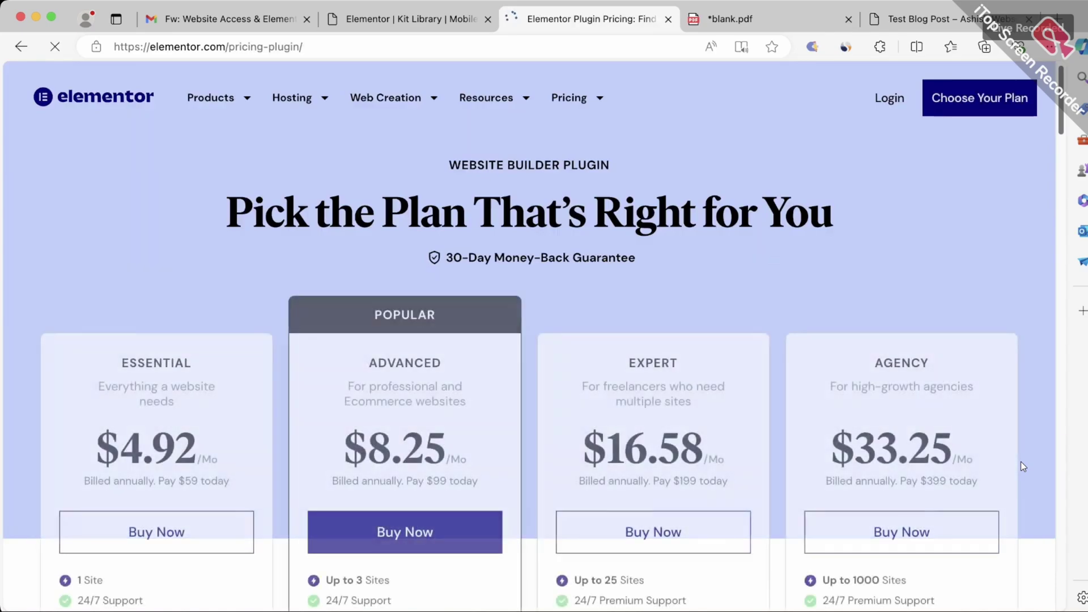
# - Look through the plans and features on Elementor's plugin pricing page and close it
pyautogui.scroll(-15, 1024, 467)
pyautogui.scroll(8, 1024, 466)
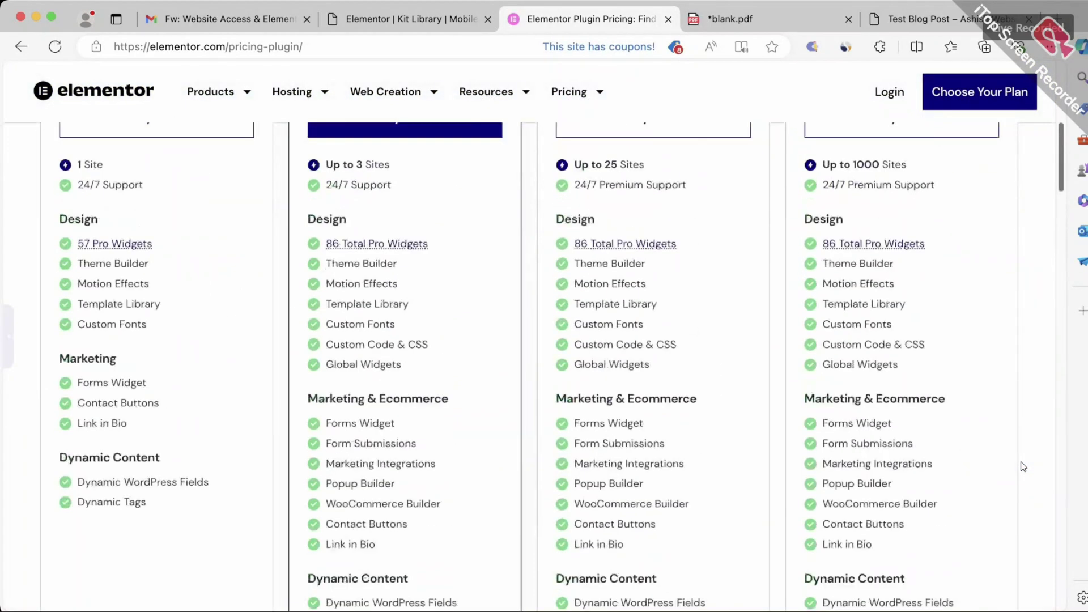
pyautogui.scroll(6, 1023, 466)
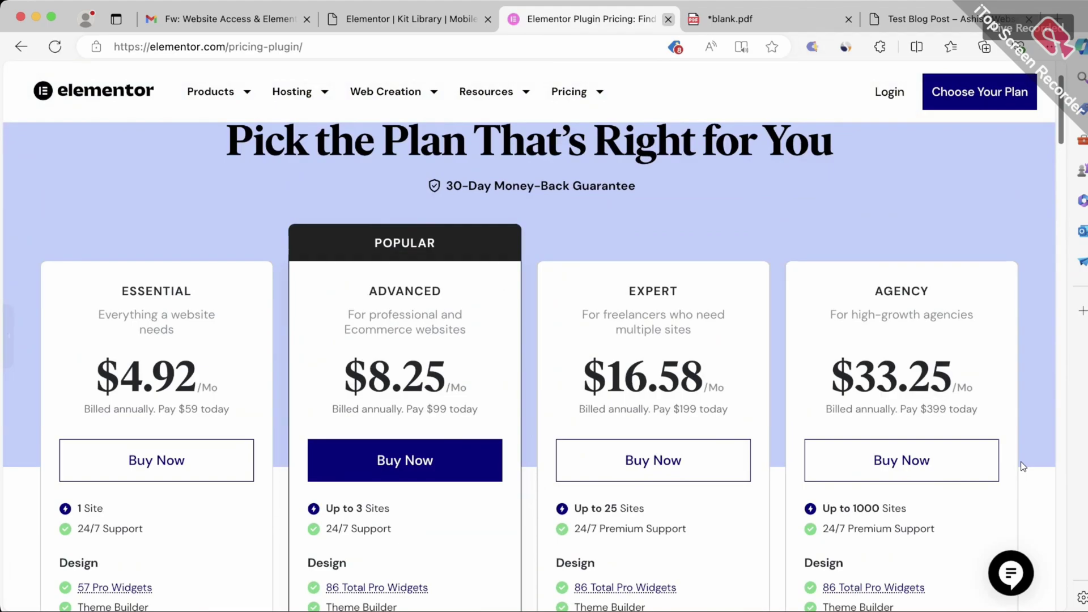
pyautogui.press('super+w')
# - Examine the sections of the Monsfer mobile payments kit preview and close the Kit Library
pyautogui.scroll(-5, 1023, 467)
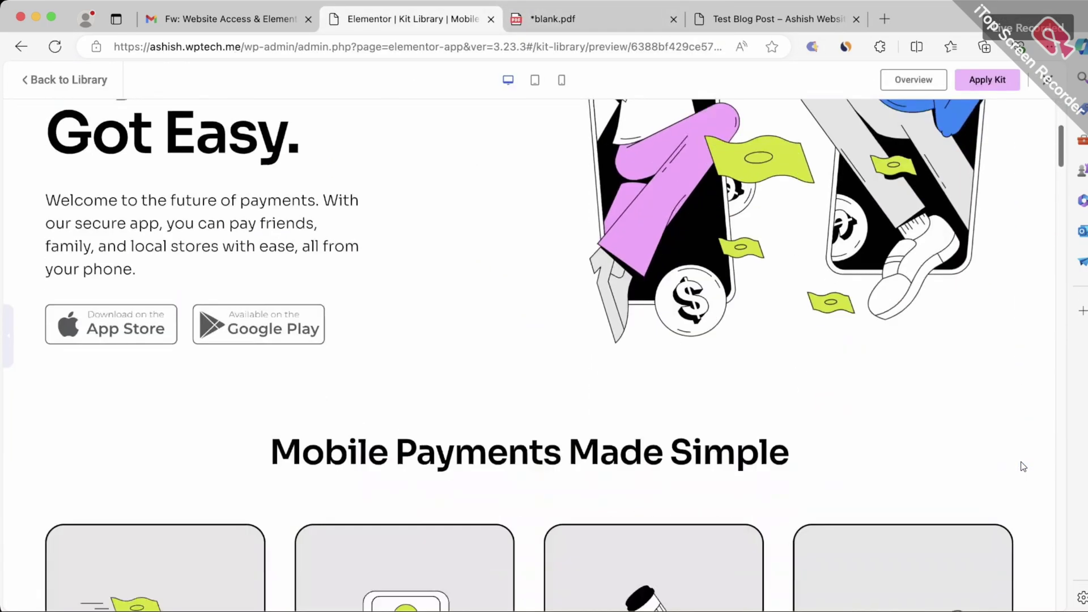
pyautogui.scroll(-10, 1023, 466)
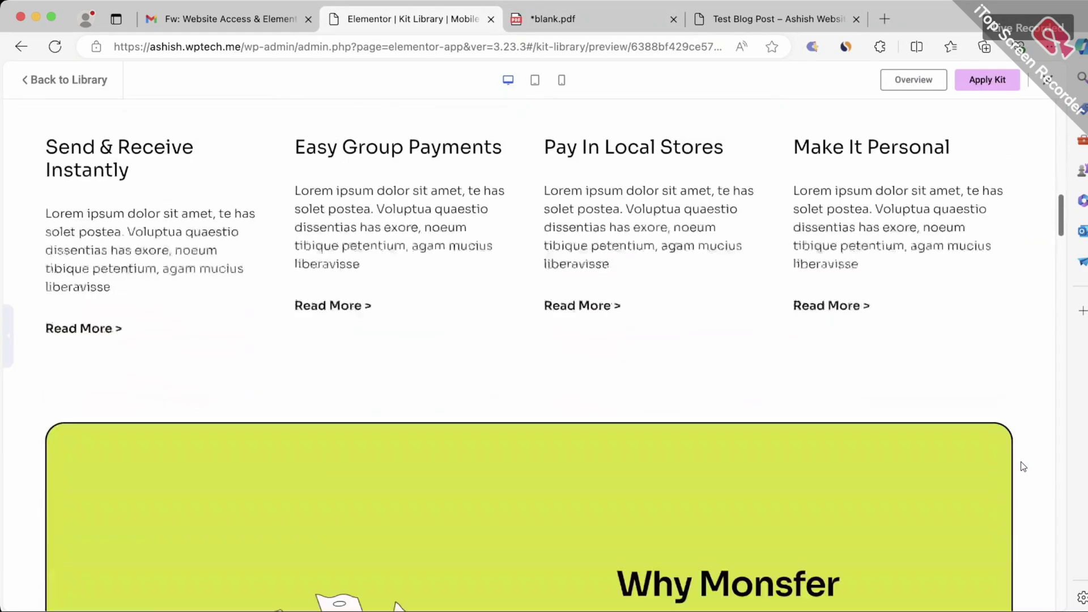
pyautogui.scroll(-10, 1023, 466)
pyautogui.scroll(12, 1024, 467)
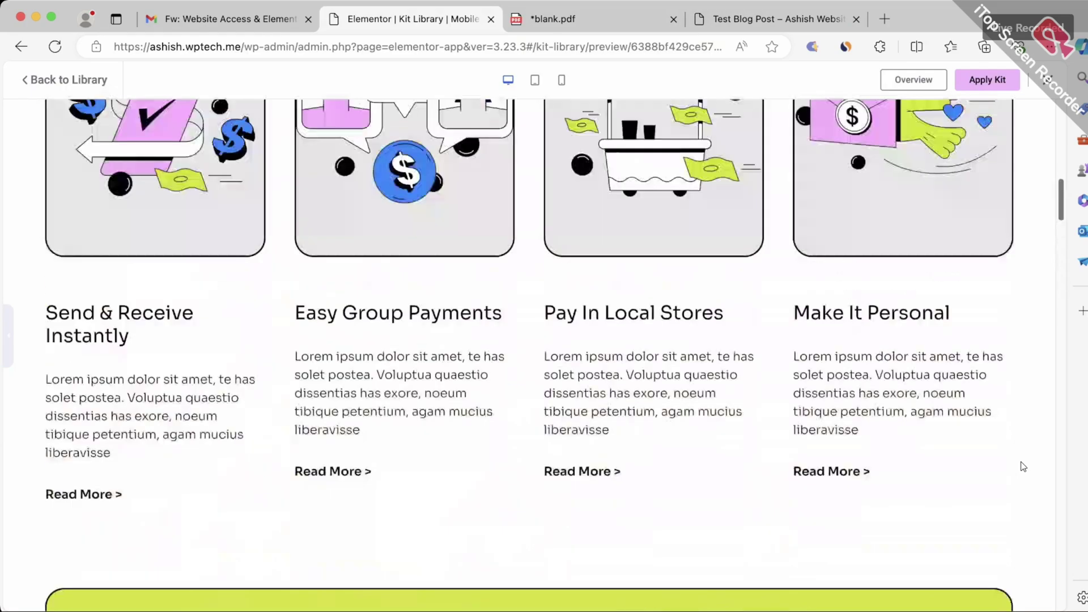
pyautogui.scroll(10, 1024, 466)
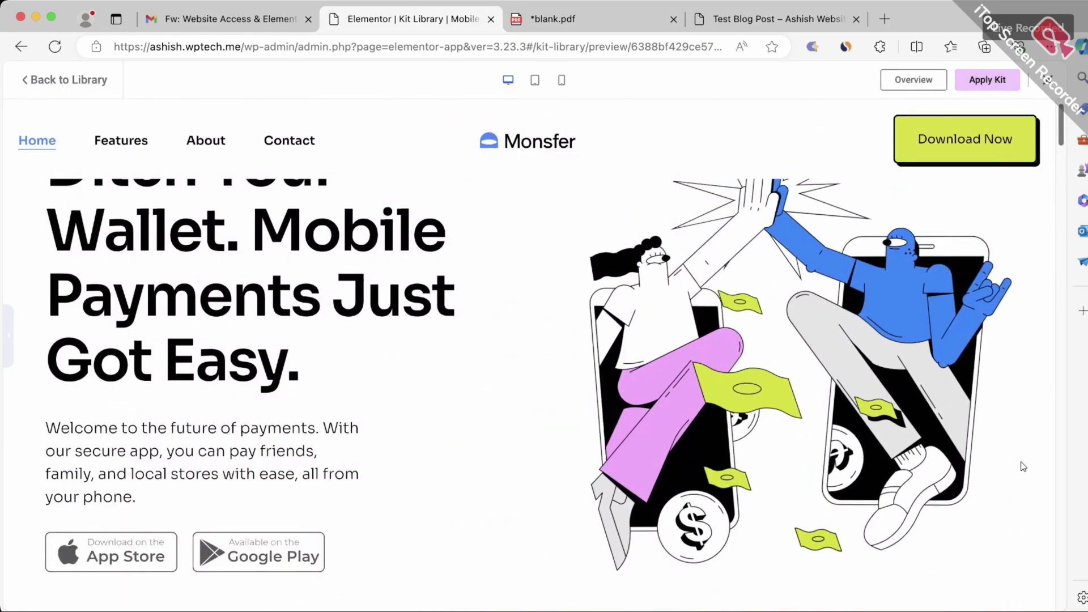
pyautogui.click(1047, 79)
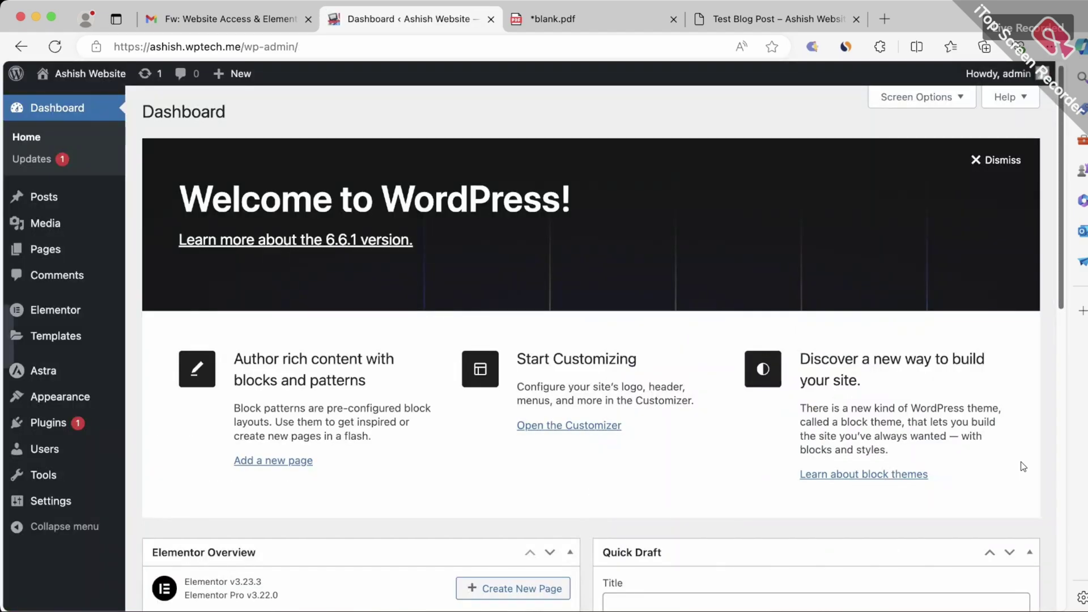
# - Open the form for adding a new Elementor template, view its type and name options, and close it
pyautogui.moveTo(55, 335)
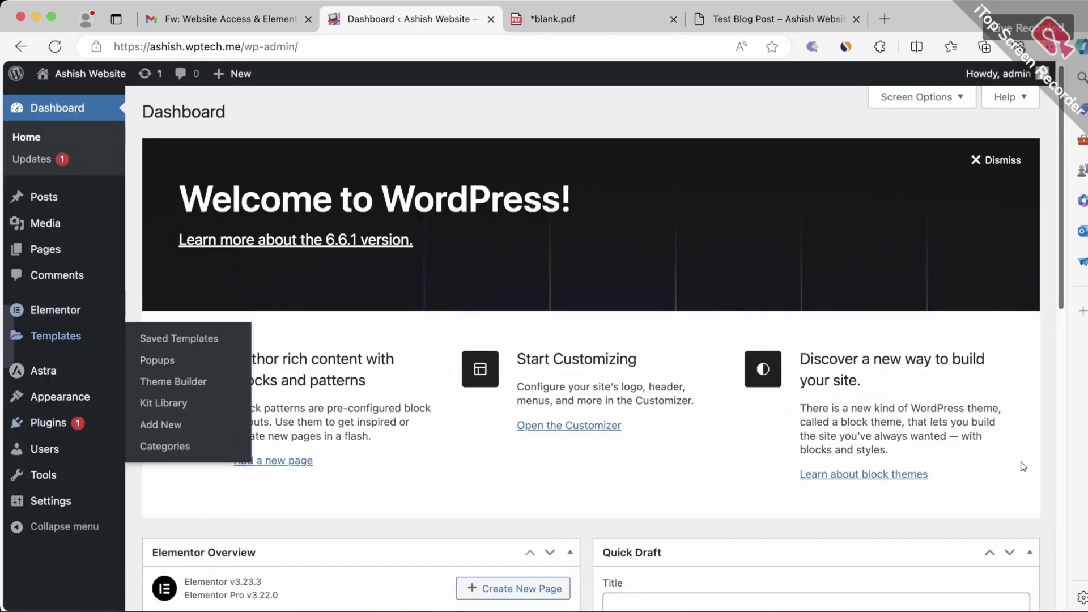
pyautogui.click(161, 425)
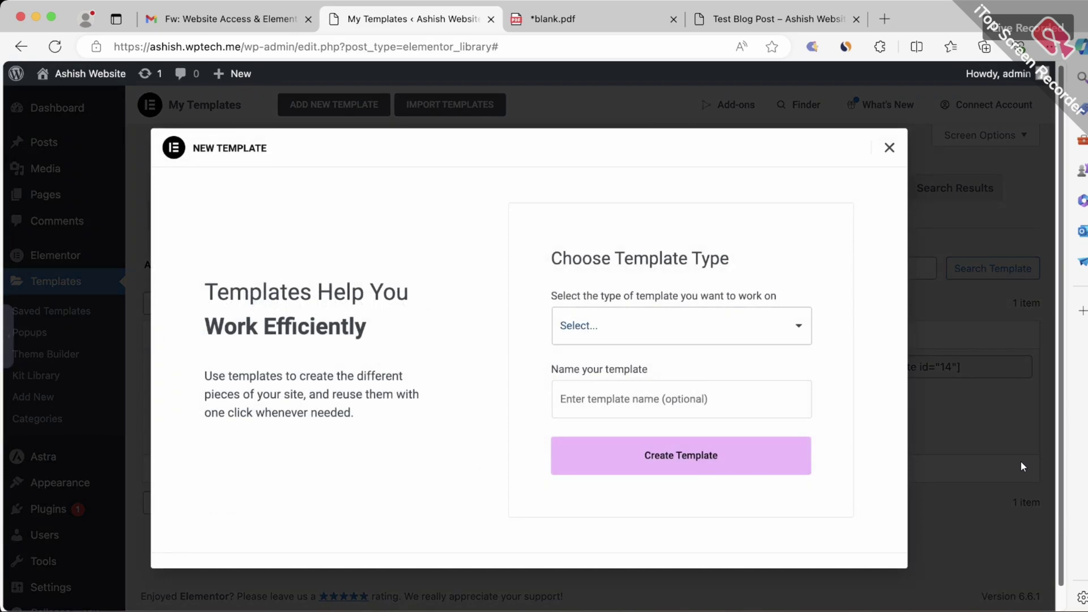
pyautogui.click(1023, 466)
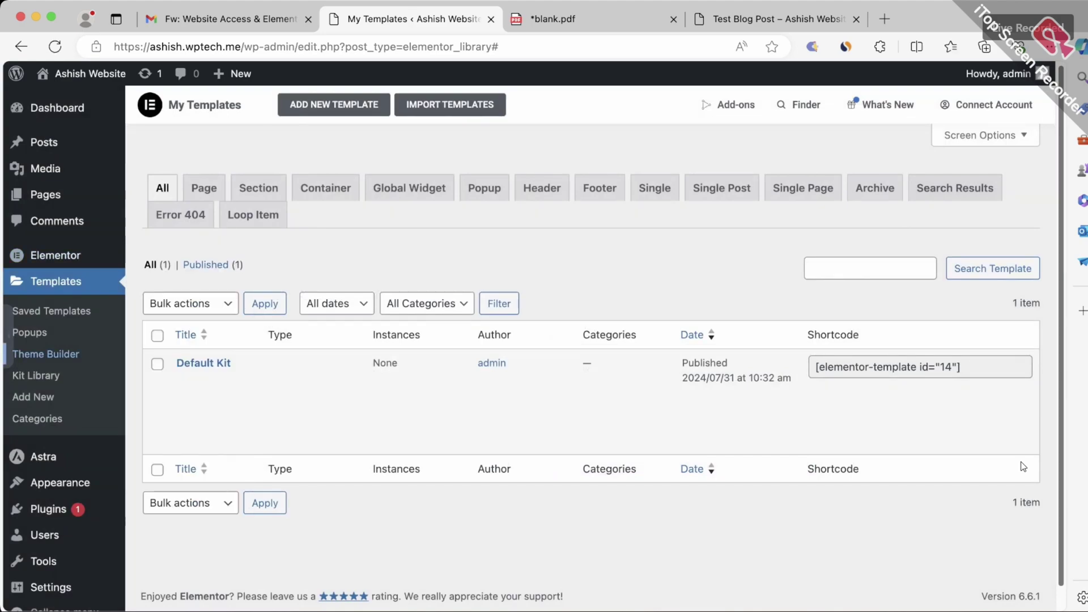
# - Switch to the blank.pdf notes and handwrite an underlined "Elements" with an arrow to a circled "5-10" on an empty area
pyautogui.hotkey('ctrl', 'Tab')
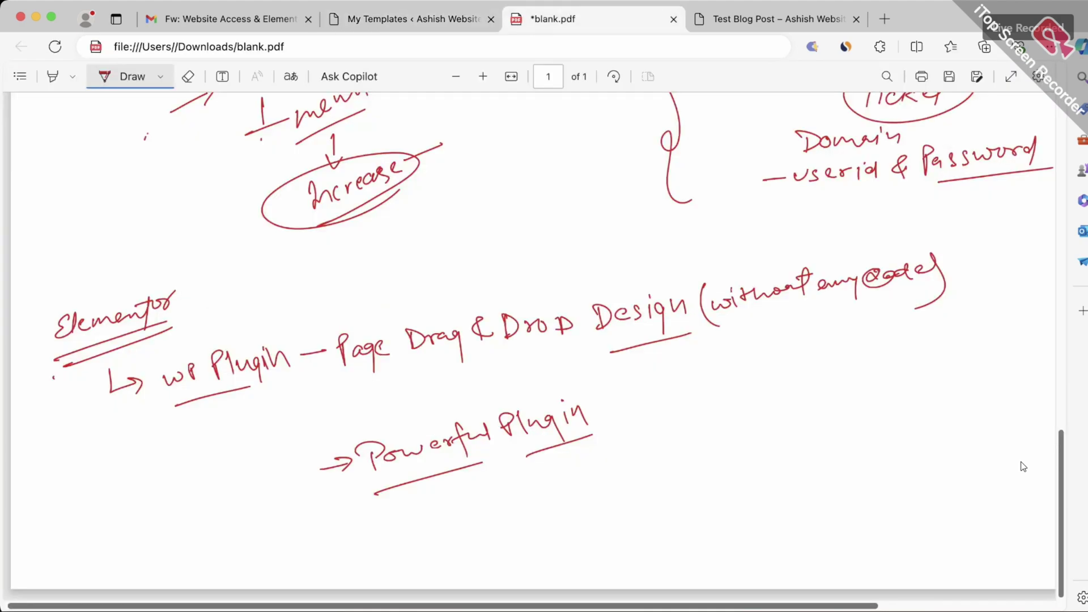
pyautogui.scroll(15, 1023, 467)
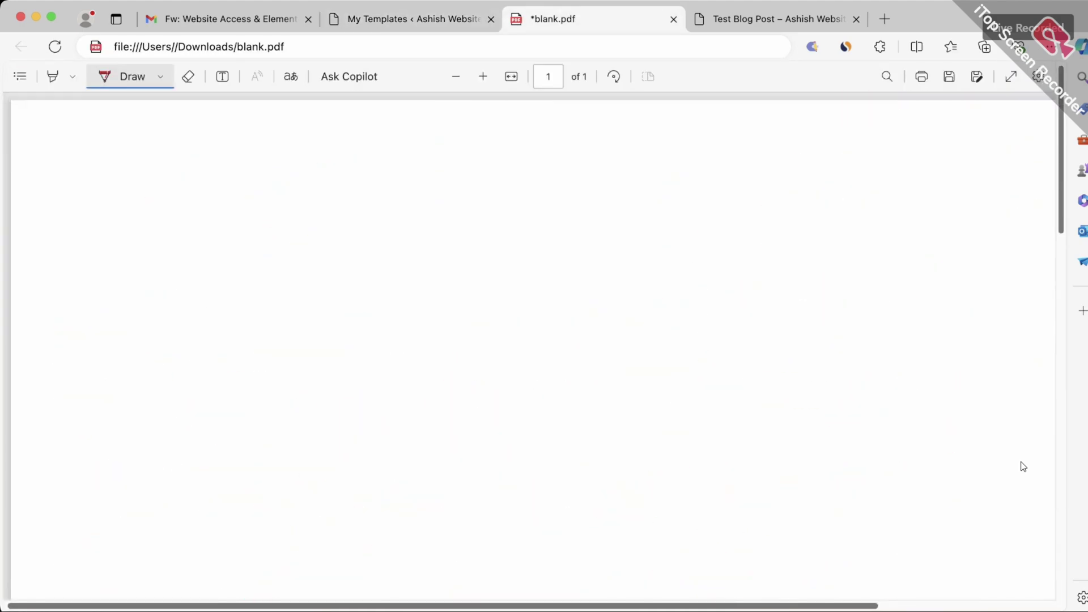
pyautogui.scroll(2, 1024, 466)
pyautogui.moveTo(106, 221)
pyautogui.mouseDown()
pyautogui.moveTo(148, 199)
pyautogui.moveTo(165, 211)
pyautogui.moveTo(250, 142)
pyautogui.moveTo(245, 164)
pyautogui.mouseUp()
pyautogui.moveTo(158, 226)
pyautogui.mouseDown()
pyautogui.moveTo(293, 150)
pyautogui.moveTo(287, 158)
pyautogui.moveTo(309, 161)
pyautogui.moveTo(329, 147)
pyautogui.mouseUp()
pyautogui.moveTo(336, 140); pyautogui.dragTo(344, 149)
pyautogui.moveTo(348, 124)
pyautogui.mouseDown()
pyautogui.moveTo(286, 161)
pyautogui.moveTo(363, 130)
pyautogui.mouseUp()
pyautogui.moveTo(380, 135); pyautogui.dragTo(379, 139)
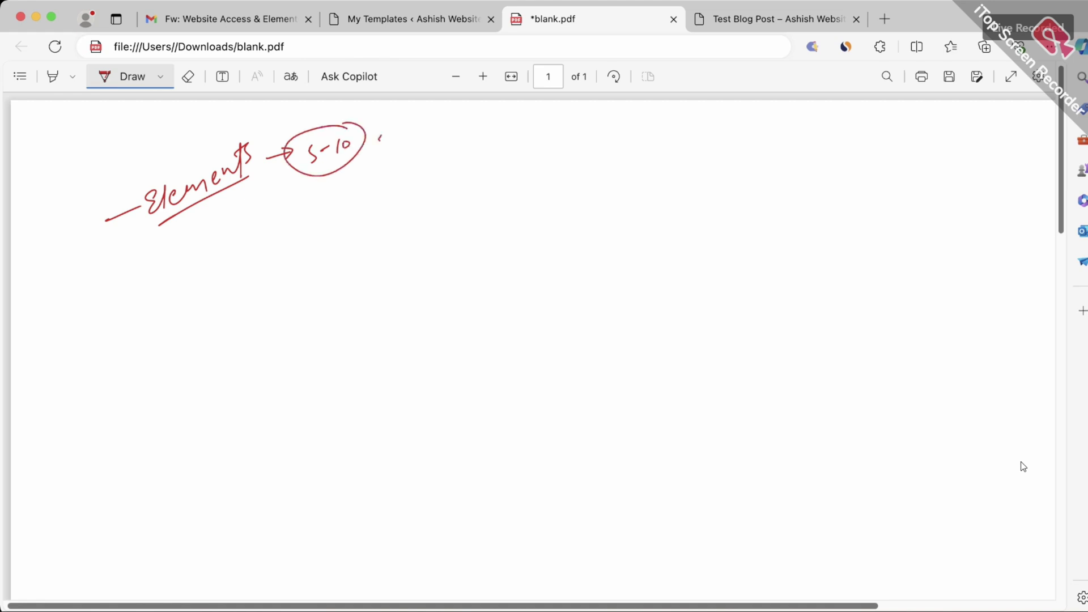
# - Start a second bullet below "Elements" and number the two points with circled I and II
pyautogui.moveTo(125, 271); pyautogui.dragTo(152, 258)
pyautogui.moveTo(83, 215); pyautogui.dragTo(84, 228)
pyautogui.moveTo(100, 205)
pyautogui.mouseDown()
pyautogui.moveTo(78, 242)
pyautogui.moveTo(104, 220)
pyautogui.mouseUp()
pyautogui.moveTo(92, 270); pyautogui.dragTo(91, 293)
pyautogui.moveTo(100, 263)
pyautogui.mouseDown()
pyautogui.moveTo(99, 283)
pyautogui.moveTo(98, 263)
pyautogui.mouseUp()
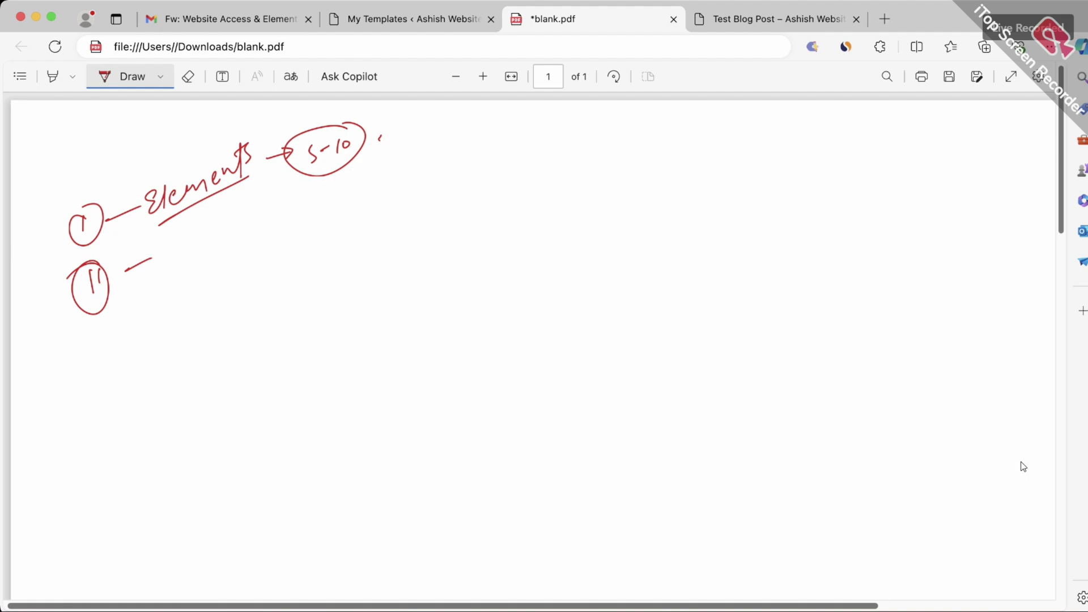
# - Handwrite "Template" beside point II with an arrow to "Header/footer", underlining both
pyautogui.moveTo(170, 242); pyautogui.dragTo(169, 258)
pyautogui.moveTo(156, 246)
pyautogui.mouseDown()
pyautogui.moveTo(181, 229)
pyautogui.moveTo(190, 249)
pyautogui.moveTo(206, 246)
pyautogui.mouseUp()
pyautogui.moveTo(204, 230); pyautogui.dragTo(233, 225)
pyautogui.moveTo(240, 200)
pyautogui.mouseDown()
pyautogui.moveTo(234, 226)
pyautogui.moveTo(240, 207)
pyautogui.mouseUp()
pyautogui.moveTo(243, 208)
pyautogui.mouseDown()
pyautogui.moveTo(251, 197)
pyautogui.moveTo(258, 210)
pyautogui.mouseUp()
pyautogui.moveTo(157, 293)
pyautogui.mouseDown()
pyautogui.moveTo(264, 230)
pyautogui.moveTo(288, 196)
pyautogui.moveTo(286, 212)
pyautogui.moveTo(323, 209)
pyautogui.moveTo(381, 174)
pyautogui.moveTo(383, 209)
pyautogui.mouseUp()
pyautogui.moveTo(404, 160); pyautogui.dragTo(394, 188)
pyautogui.moveTo(391, 179); pyautogui.dragTo(468, 149)
pyautogui.click(469, 156)
pyautogui.moveTo(328, 241)
pyautogui.mouseDown()
pyautogui.moveTo(469, 180)
pyautogui.moveTo(499, 143)
pyautogui.mouseUp()
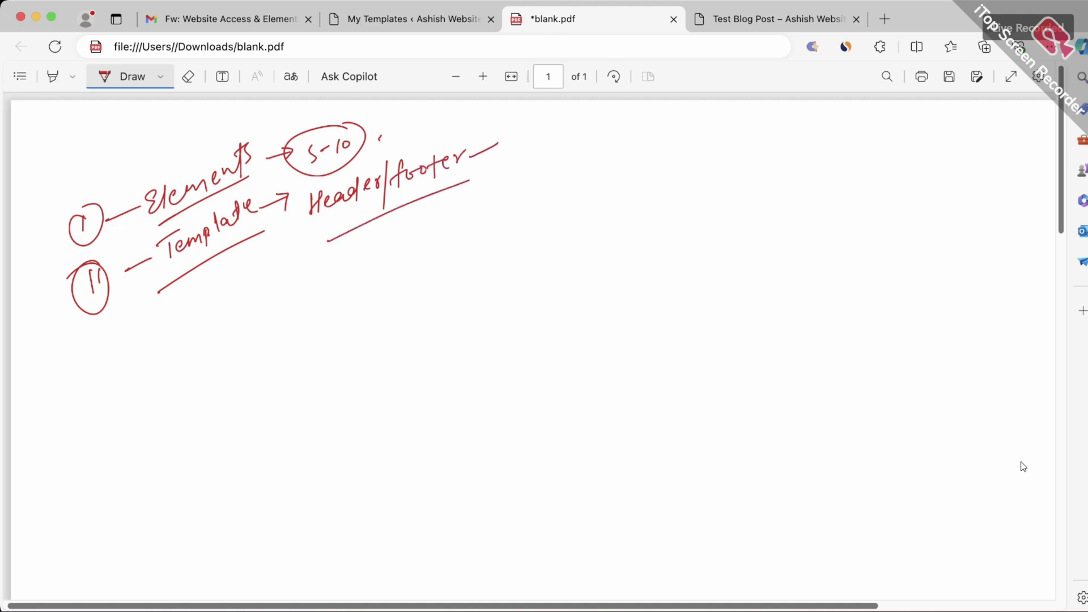
# - Brace the two points together, draw a double arrow downward, and handwrite "Page Design" with both words underlined
pyautogui.moveTo(50, 225)
pyautogui.mouseDown()
pyautogui.moveTo(31, 239)
pyautogui.moveTo(43, 342)
pyautogui.moveTo(58, 344)
pyautogui.mouseUp()
pyautogui.moveTo(139, 316); pyautogui.dragTo(143, 344)
pyautogui.moveTo(154, 313)
pyautogui.mouseDown()
pyautogui.moveTo(150, 337)
pyautogui.moveTo(165, 324)
pyautogui.mouseUp()
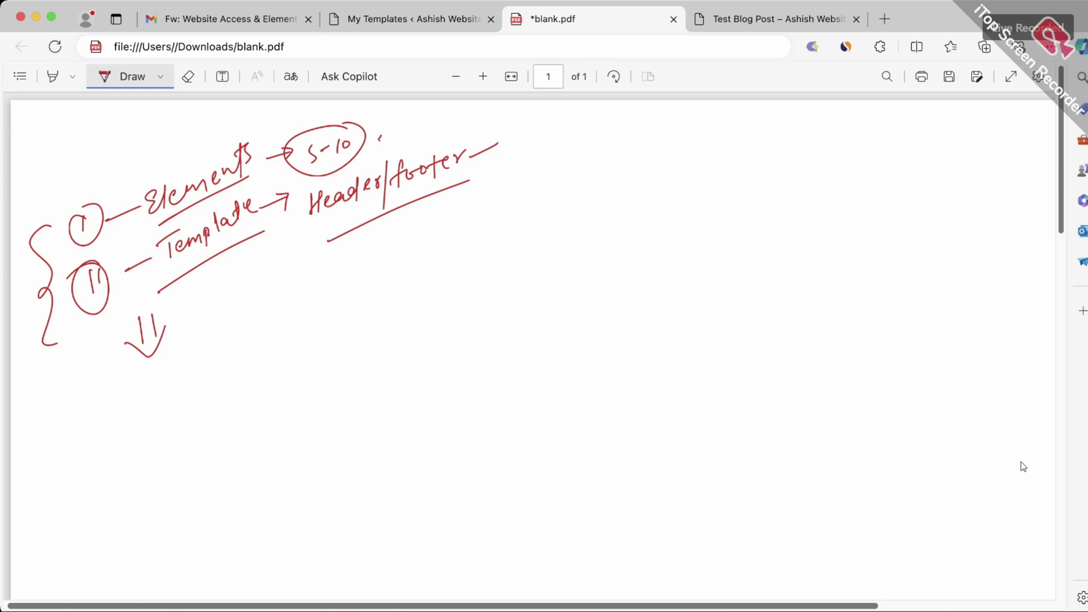
pyautogui.moveTo(105, 383)
pyautogui.mouseDown()
pyautogui.moveTo(112, 422)
pyautogui.moveTo(111, 404)
pyautogui.mouseUp()
pyautogui.moveTo(126, 392)
pyautogui.mouseDown()
pyautogui.moveTo(119, 404)
pyautogui.moveTo(149, 417)
pyautogui.moveTo(157, 385)
pyautogui.moveTo(202, 367)
pyautogui.mouseUp()
pyautogui.click(212, 330)
pyautogui.moveTo(219, 343)
pyautogui.mouseDown()
pyautogui.moveTo(223, 356)
pyautogui.moveTo(238, 344)
pyautogui.moveTo(244, 364)
pyautogui.mouseUp()
pyautogui.moveTo(246, 346)
pyautogui.mouseDown()
pyautogui.moveTo(255, 332)
pyautogui.moveTo(261, 341)
pyautogui.mouseUp()
pyautogui.moveTo(203, 393); pyautogui.dragTo(261, 362)
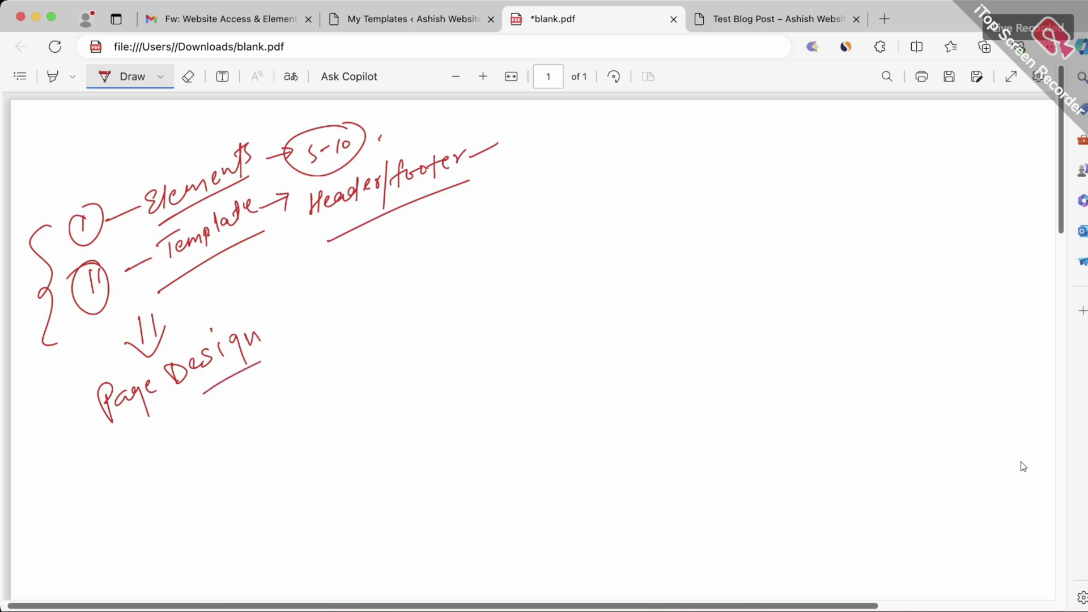
pyautogui.moveTo(101, 454); pyautogui.dragTo(170, 418)
# - Draw a double arrow from "Page Design" and handwrite an underlined "Element" beside it
pyautogui.moveTo(273, 337); pyautogui.dragTo(290, 328)
pyautogui.moveTo(277, 346); pyautogui.dragTo(294, 347)
pyautogui.moveTo(328, 308); pyautogui.dragTo(334, 328)
pyautogui.moveTo(342, 312)
pyautogui.mouseDown()
pyautogui.moveTo(346, 324)
pyautogui.moveTo(412, 268)
pyautogui.mouseUp()
pyautogui.click(337, 349)
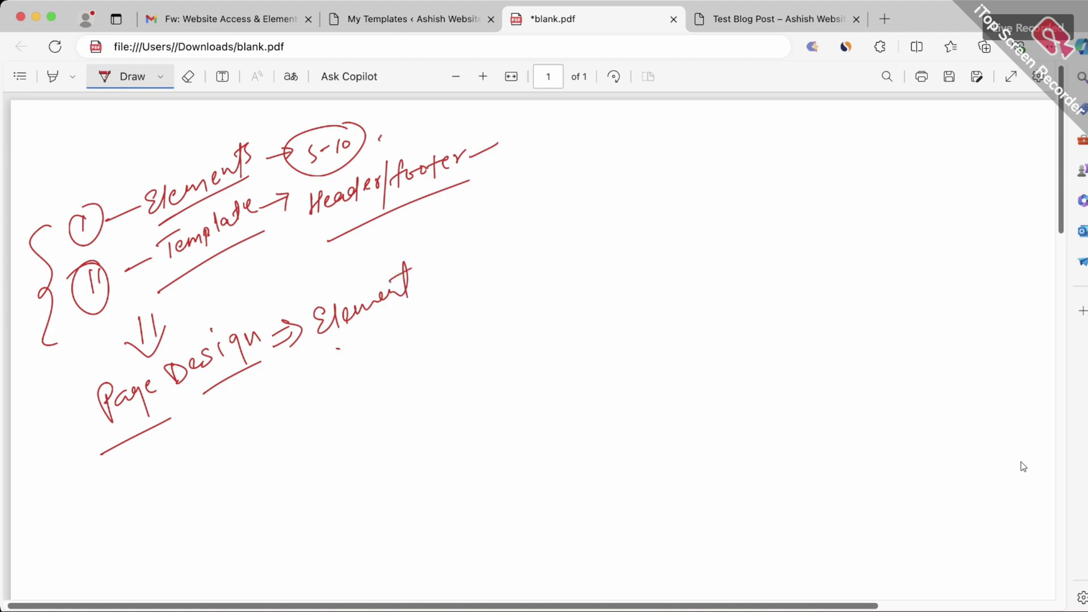
pyautogui.moveTo(338, 349); pyautogui.dragTo(407, 309)
# - Draw a double arrow down from "Element" and handwrite "Containers" below it, underlined and circled
pyautogui.moveTo(360, 344); pyautogui.dragTo(369, 370)
pyautogui.moveTo(350, 370)
pyautogui.mouseDown()
pyautogui.moveTo(361, 385)
pyautogui.moveTo(371, 367)
pyautogui.mouseUp()
pyautogui.moveTo(348, 398)
pyautogui.mouseDown()
pyautogui.moveTo(340, 419)
pyautogui.moveTo(354, 423)
pyautogui.mouseUp()
pyautogui.moveTo(360, 407)
pyautogui.mouseDown()
pyautogui.moveTo(366, 416)
pyautogui.moveTo(394, 379)
pyautogui.moveTo(450, 374)
pyautogui.moveTo(471, 346)
pyautogui.moveTo(486, 368)
pyautogui.mouseUp()
pyautogui.click(420, 366)
pyautogui.moveTo(353, 441); pyautogui.dragTo(493, 373)
pyautogui.moveTo(474, 340); pyautogui.dragTo(494, 341)
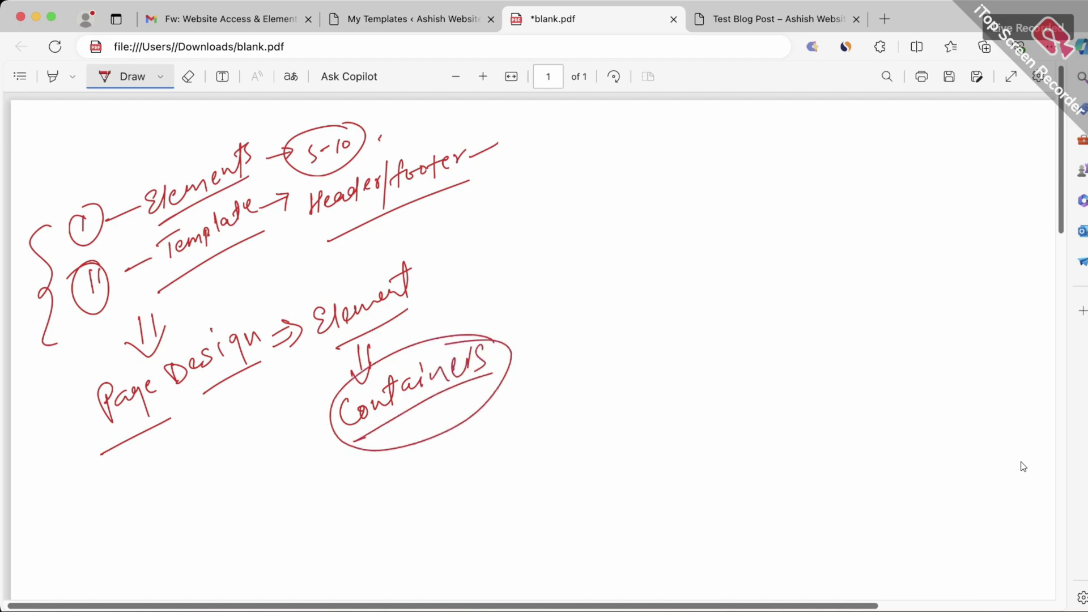
# - Sketch a page outline on the empty area of the notes with boxes labelled "TEXT" and "IMG" in its upper part
pyautogui.moveTo(662, 180)
pyautogui.mouseDown()
pyautogui.moveTo(647, 280)
pyautogui.moveTo(697, 170)
pyautogui.moveTo(789, 175)
pyautogui.moveTo(768, 326)
pyautogui.mouseUp()
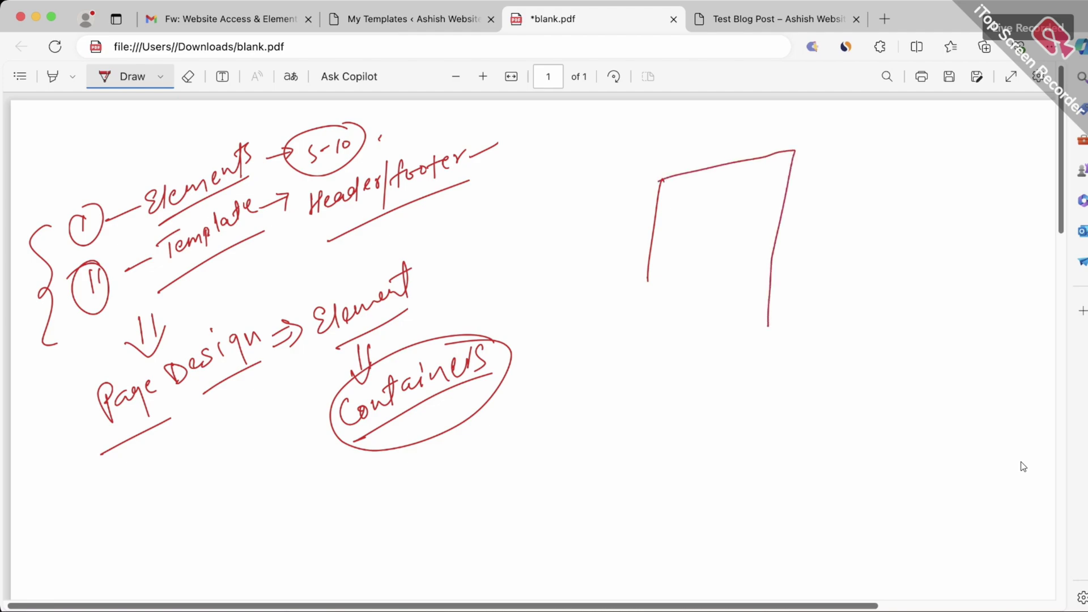
pyautogui.moveTo(648, 280)
pyautogui.mouseDown()
pyautogui.moveTo(671, 340)
pyautogui.moveTo(770, 328)
pyautogui.mouseUp()
pyautogui.moveTo(671, 192)
pyautogui.mouseDown()
pyautogui.moveTo(664, 224)
pyautogui.moveTo(722, 179)
pyautogui.moveTo(709, 216)
pyautogui.moveTo(662, 229)
pyautogui.mouseUp()
pyautogui.moveTo(745, 176)
pyautogui.mouseDown()
pyautogui.moveTo(739, 214)
pyautogui.moveTo(785, 164)
pyautogui.moveTo(773, 211)
pyautogui.moveTo(741, 214)
pyautogui.moveTo(761, 191)
pyautogui.mouseUp()
pyautogui.moveTo(767, 179); pyautogui.dragTo(765, 191)
pyautogui.moveTo(685, 197)
pyautogui.mouseDown()
pyautogui.moveTo(684, 210)
pyautogui.moveTo(694, 193)
pyautogui.mouseUp()
pyautogui.moveTo(697, 196); pyautogui.dragTo(703, 204)
pyautogui.click(707, 194)
pyautogui.moveTo(704, 196)
pyautogui.mouseDown()
pyautogui.moveTo(697, 205)
pyautogui.moveTo(714, 194)
pyautogui.mouseUp()
pyautogui.moveTo(710, 194); pyautogui.dragTo(709, 208)
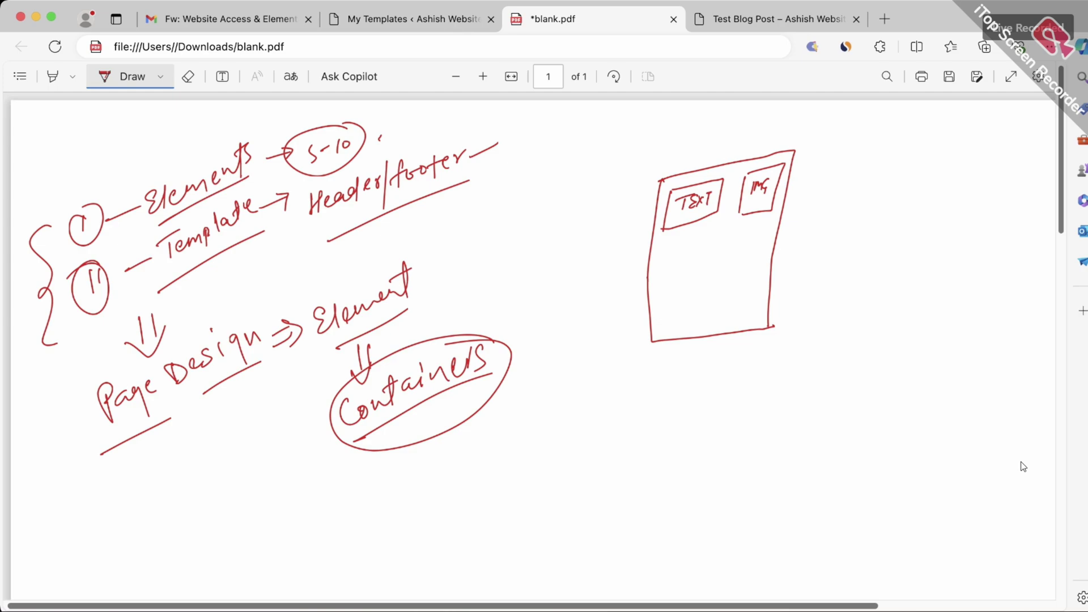
# - Divide the page sketch into three rows and split the middle row into two text columns with arrows between them
pyautogui.moveTo(651, 244); pyautogui.dragTo(781, 221)
pyautogui.moveTo(771, 261); pyautogui.dragTo(646, 286)
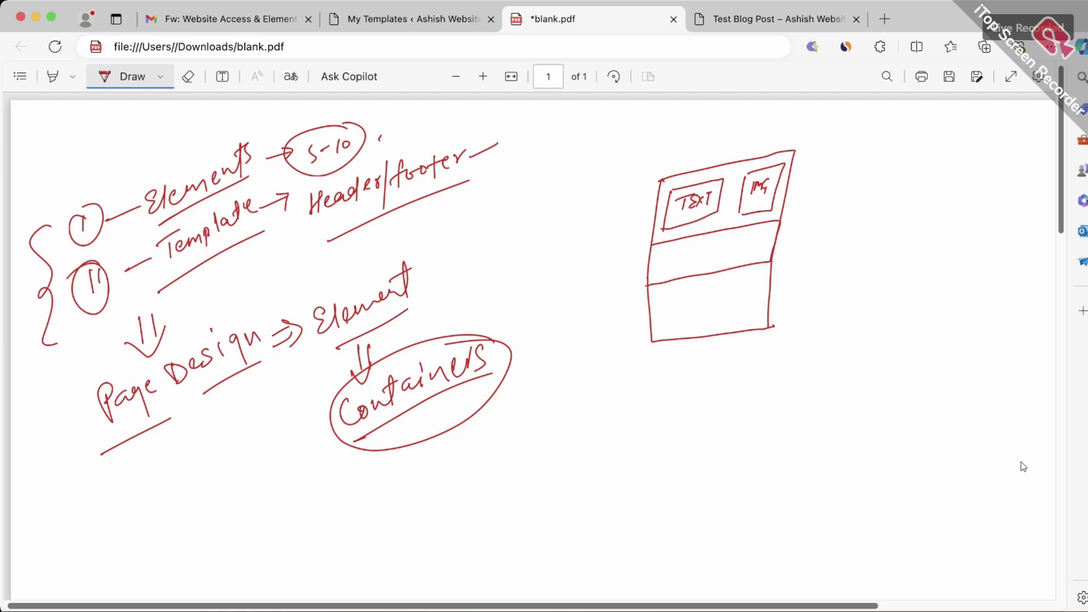
pyautogui.moveTo(711, 234)
pyautogui.mouseDown()
pyautogui.moveTo(708, 265)
pyautogui.moveTo(696, 251)
pyautogui.moveTo(696, 263)
pyautogui.mouseUp()
pyautogui.moveTo(675, 247); pyautogui.dragTo(755, 232)
pyautogui.moveTo(734, 243)
pyautogui.mouseDown()
pyautogui.moveTo(751, 238)
pyautogui.moveTo(757, 250)
pyautogui.moveTo(727, 250)
pyautogui.moveTo(725, 238)
pyautogui.mouseUp()
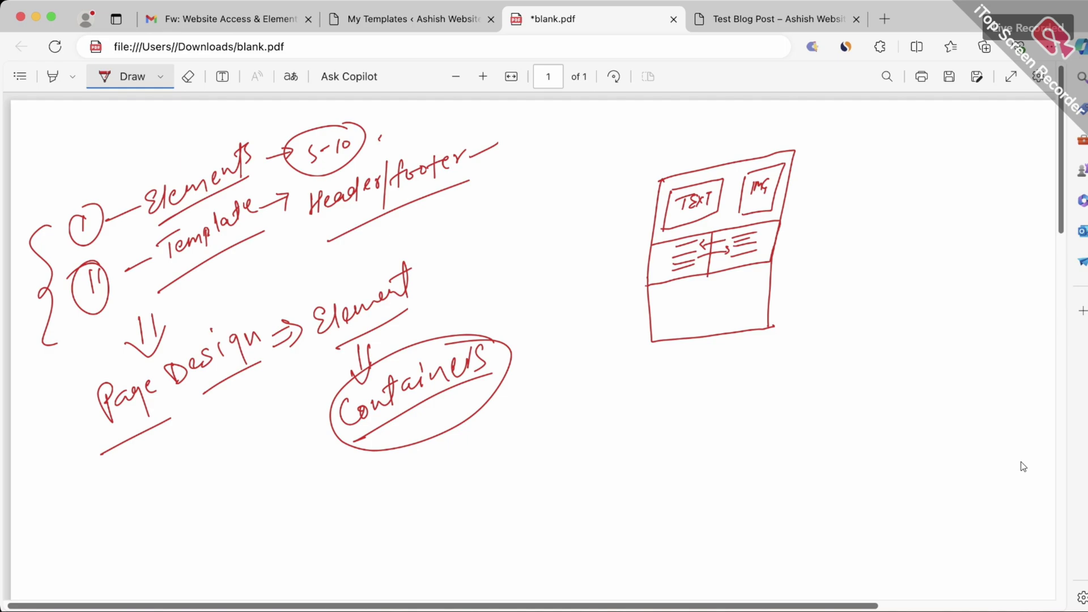
# - Handwrite a circled "HTML" with an arrow below the page sketch and a circled "Coding" with a cross beside it
pyautogui.moveTo(669, 371)
pyautogui.mouseDown()
pyautogui.moveTo(667, 389)
pyautogui.moveTo(683, 376)
pyautogui.mouseUp()
pyautogui.moveTo(681, 372)
pyautogui.mouseDown()
pyautogui.moveTo(680, 386)
pyautogui.moveTo(694, 366)
pyautogui.mouseUp()
pyautogui.moveTo(689, 369); pyautogui.dragTo(688, 384)
pyautogui.moveTo(702, 363)
pyautogui.mouseDown()
pyautogui.moveTo(702, 375)
pyautogui.moveTo(720, 371)
pyautogui.mouseUp()
pyautogui.moveTo(726, 356)
pyautogui.mouseDown()
pyautogui.moveTo(736, 368)
pyautogui.moveTo(743, 351)
pyautogui.mouseUp()
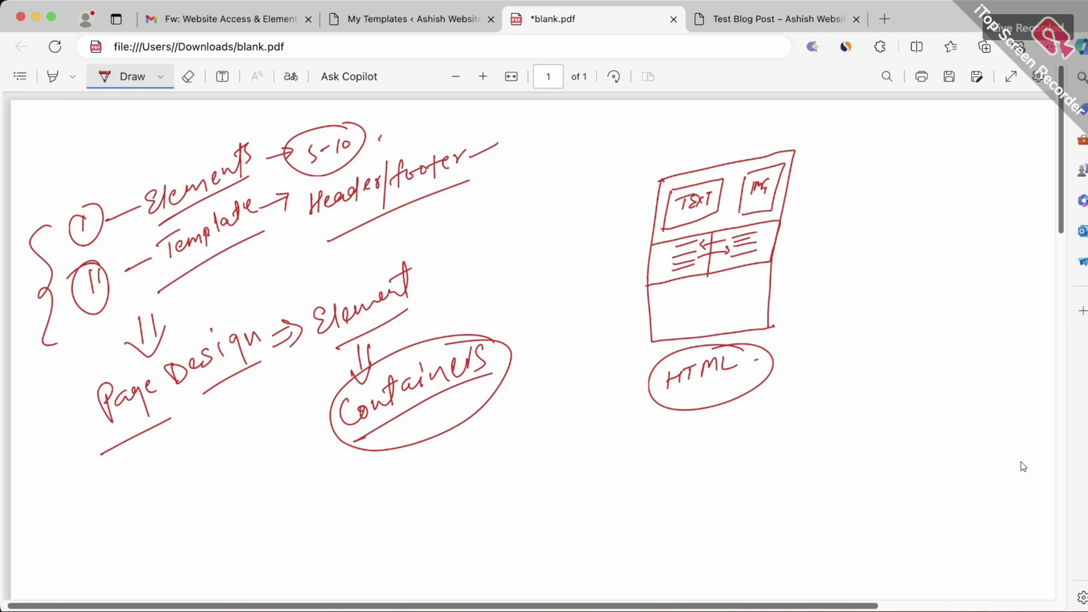
pyautogui.moveTo(755, 360); pyautogui.dragTo(787, 345)
pyautogui.moveTo(778, 343); pyautogui.dragTo(788, 344)
pyautogui.moveTo(759, 243)
pyautogui.mouseDown()
pyautogui.moveTo(869, 219)
pyautogui.moveTo(878, 245)
pyautogui.mouseUp()
pyautogui.moveTo(864, 196)
pyautogui.mouseDown()
pyautogui.moveTo(884, 201)
pyautogui.moveTo(863, 205)
pyautogui.mouseUp()
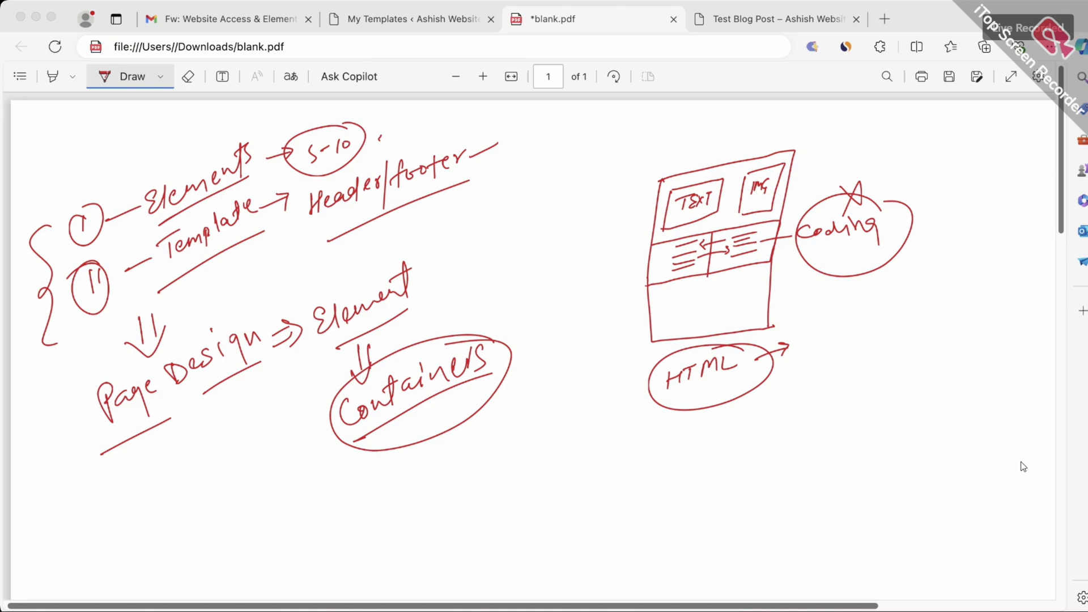
# - Open the WordPress Pages list, look at the test blog post and return to the blank.pdf notes
pyautogui.hotkey('ctrl', 'shift', 'Tab')
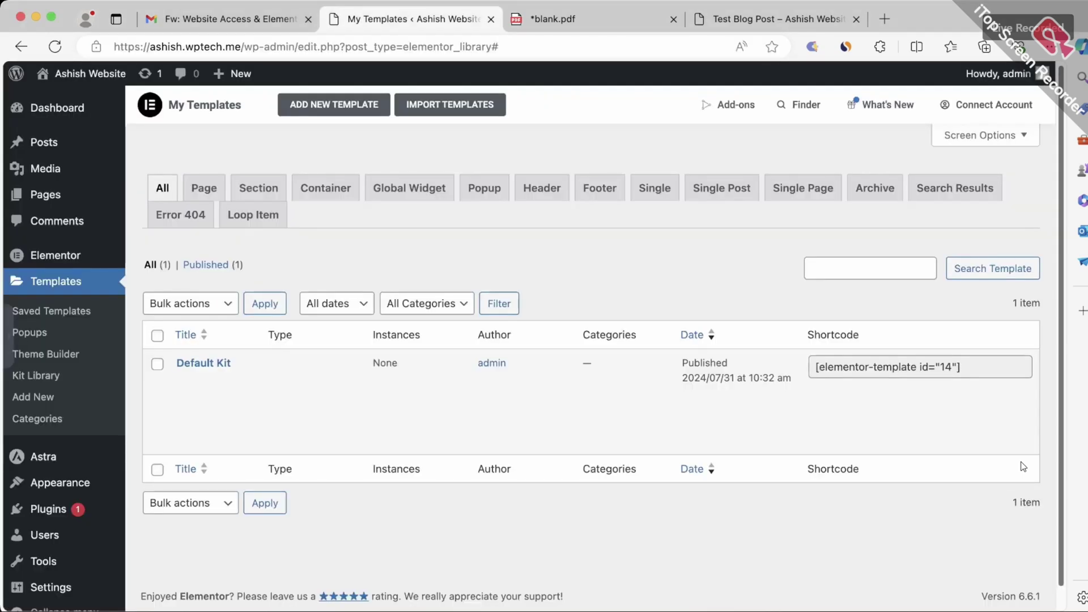
pyautogui.click(45, 194)
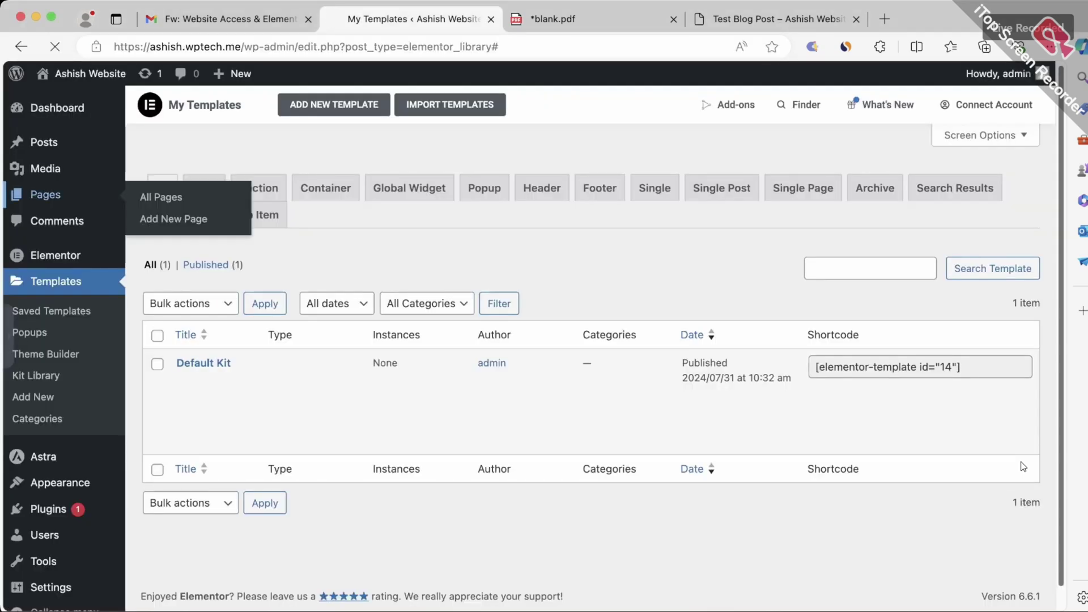
pyautogui.hotkey('ctrl', 'Tab')
pyautogui.hotkey('ctrl', 'Tab')
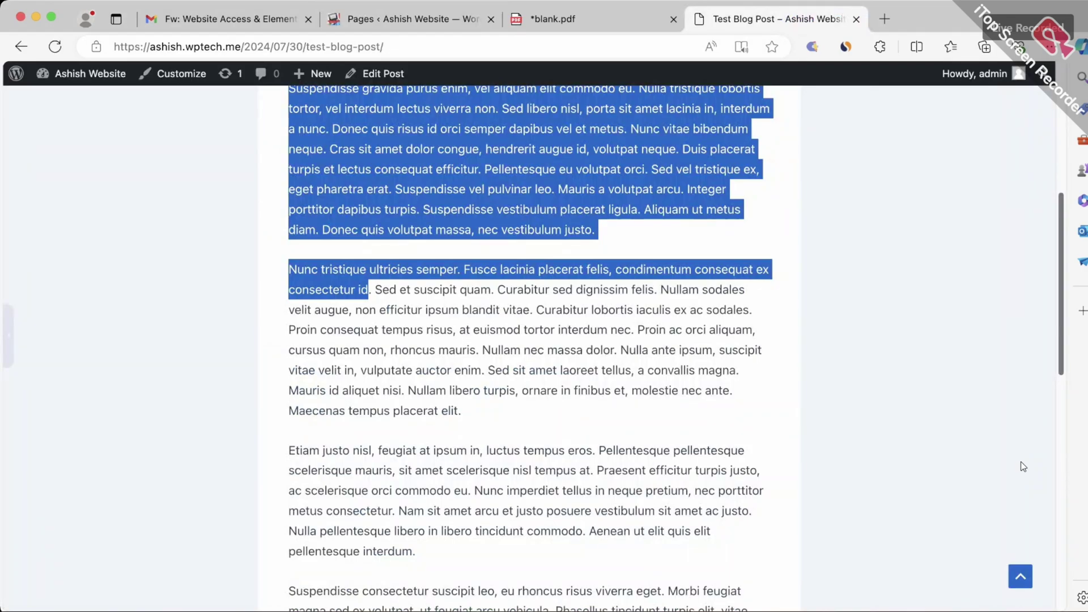
pyautogui.hotkey('ctrl', 'shift', 'Tab')
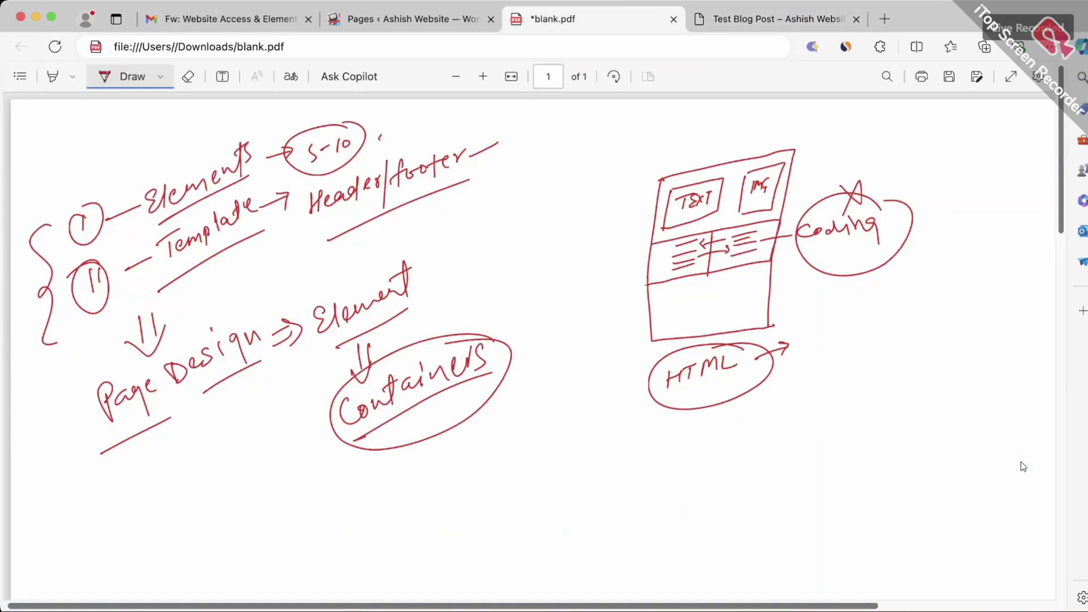
# - Handwrite "Post ⇒ Blog, Article, News, Updates" below the page sketch, underlining "Post" and "Updates"
pyautogui.scroll(-5, 1022, 467)
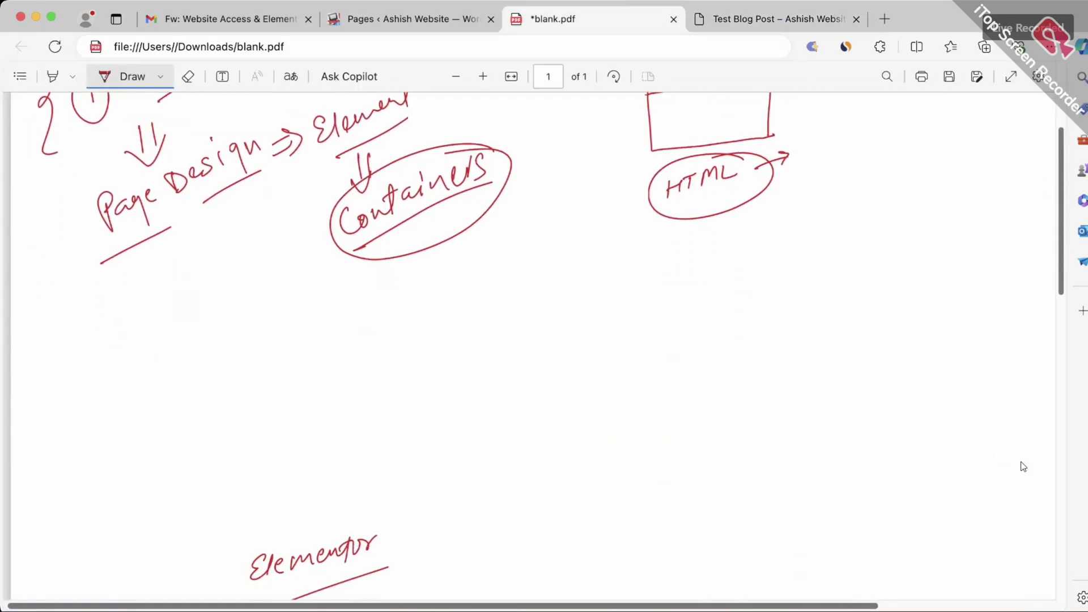
pyautogui.moveTo(483, 281); pyautogui.dragTo(505, 305)
pyautogui.moveTo(521, 275)
pyautogui.mouseDown()
pyautogui.moveTo(520, 295)
pyautogui.moveTo(527, 281)
pyautogui.mouseUp()
pyautogui.moveTo(470, 332); pyautogui.dragTo(553, 283)
pyautogui.moveTo(546, 273)
pyautogui.mouseDown()
pyautogui.moveTo(545, 287)
pyautogui.moveTo(581, 279)
pyautogui.mouseUp()
pyautogui.moveTo(582, 256); pyautogui.dragTo(584, 277)
pyautogui.moveTo(604, 255)
pyautogui.mouseDown()
pyautogui.moveTo(603, 270)
pyautogui.moveTo(635, 262)
pyautogui.mouseUp()
pyautogui.moveTo(659, 238)
pyautogui.mouseDown()
pyautogui.moveTo(652, 260)
pyautogui.moveTo(666, 229)
pyautogui.moveTo(675, 240)
pyautogui.mouseUp()
pyautogui.moveTo(684, 230)
pyautogui.mouseDown()
pyautogui.moveTo(682, 248)
pyautogui.moveTo(689, 237)
pyautogui.mouseUp()
pyautogui.moveTo(694, 235)
pyautogui.mouseDown()
pyautogui.moveTo(692, 246)
pyautogui.moveTo(700, 241)
pyautogui.mouseUp()
pyautogui.moveTo(706, 237)
pyautogui.mouseDown()
pyautogui.moveTo(754, 242)
pyautogui.moveTo(816, 204)
pyautogui.moveTo(820, 218)
pyautogui.mouseUp()
pyautogui.moveTo(834, 213); pyautogui.dragTo(857, 200)
pyautogui.moveTo(860, 199)
pyautogui.mouseDown()
pyautogui.moveTo(861, 208)
pyautogui.moveTo(868, 199)
pyautogui.mouseUp()
pyautogui.moveTo(872, 198)
pyautogui.mouseDown()
pyautogui.moveTo(918, 180)
pyautogui.moveTo(951, 189)
pyautogui.mouseUp()
pyautogui.click(885, 211)
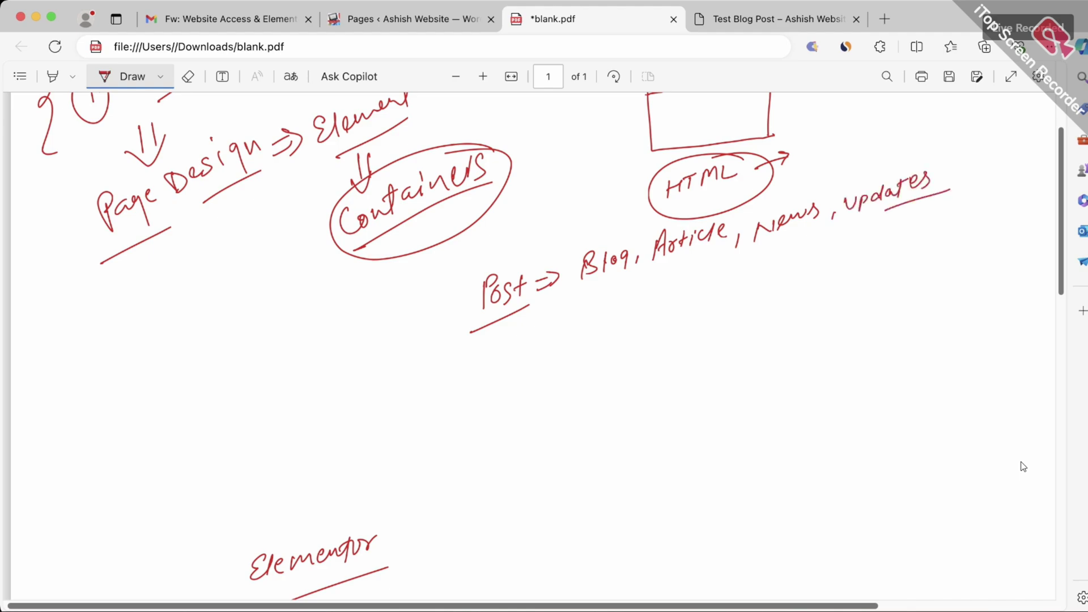
# - Handwrite "Page ⇒ Home, About us, Contact" under the Post line, underlining "Page"
pyautogui.moveTo(492, 356)
pyautogui.mouseDown()
pyautogui.moveTo(499, 384)
pyautogui.moveTo(504, 363)
pyautogui.mouseUp()
pyautogui.moveTo(513, 358)
pyautogui.mouseDown()
pyautogui.moveTo(527, 385)
pyautogui.moveTo(543, 354)
pyautogui.mouseUp()
pyautogui.moveTo(491, 411); pyautogui.dragTo(532, 396)
pyautogui.moveTo(545, 352); pyautogui.dragTo(573, 355)
pyautogui.moveTo(562, 340)
pyautogui.mouseDown()
pyautogui.moveTo(564, 366)
pyautogui.moveTo(593, 361)
pyautogui.mouseUp()
pyautogui.moveTo(592, 353)
pyautogui.mouseDown()
pyautogui.moveTo(605, 348)
pyautogui.moveTo(606, 363)
pyautogui.mouseUp()
pyautogui.moveTo(611, 349)
pyautogui.mouseDown()
pyautogui.moveTo(691, 336)
pyautogui.moveTo(710, 318)
pyautogui.mouseUp()
pyautogui.moveTo(715, 305)
pyautogui.mouseDown()
pyautogui.moveTo(713, 320)
pyautogui.moveTo(725, 316)
pyautogui.mouseUp()
pyautogui.moveTo(735, 307); pyautogui.dragTo(738, 312)
pyautogui.moveTo(743, 305)
pyautogui.mouseDown()
pyautogui.moveTo(757, 303)
pyautogui.moveTo(769, 326)
pyautogui.moveTo(780, 284)
pyautogui.mouseUp()
pyautogui.moveTo(792, 285); pyautogui.dragTo(809, 285)
pyautogui.moveTo(817, 281)
pyautogui.mouseDown()
pyautogui.moveTo(811, 293)
pyautogui.moveTo(849, 283)
pyautogui.mouseUp()
pyautogui.moveTo(851, 273); pyautogui.dragTo(870, 271)
pyautogui.moveTo(872, 249)
pyautogui.mouseDown()
pyautogui.moveTo(877, 273)
pyautogui.moveTo(883, 255)
pyautogui.mouseUp()
pyautogui.moveTo(889, 256); pyautogui.dragTo(907, 258)
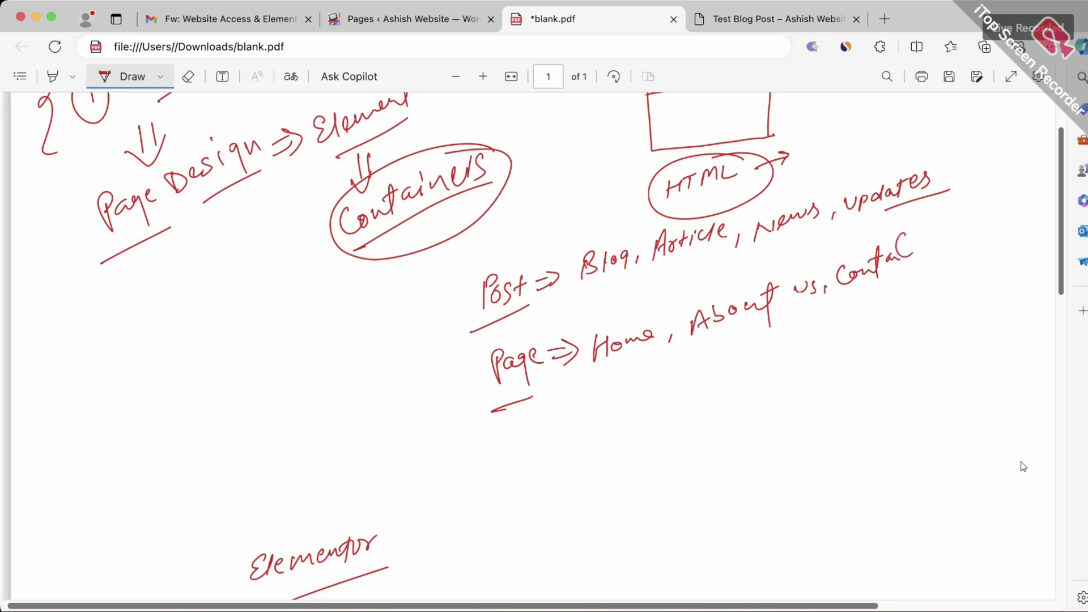
pyautogui.moveTo(925, 215); pyautogui.dragTo(919, 262)
pyautogui.moveTo(911, 242); pyautogui.dragTo(936, 229)
# - Continue the Page examples with "Products, Services" on the line below and underline "Services"
pyautogui.moveTo(713, 361)
pyautogui.mouseDown()
pyautogui.moveTo(711, 391)
pyautogui.moveTo(715, 374)
pyautogui.mouseUp()
pyautogui.moveTo(718, 374); pyautogui.dragTo(745, 362)
pyautogui.moveTo(744, 360); pyautogui.dragTo(772, 357)
pyautogui.moveTo(777, 340)
pyautogui.mouseDown()
pyautogui.moveTo(776, 363)
pyautogui.moveTo(796, 356)
pyautogui.mouseUp()
pyautogui.moveTo(807, 338)
pyautogui.mouseDown()
pyautogui.moveTo(801, 346)
pyautogui.moveTo(815, 351)
pyautogui.mouseUp()
pyautogui.moveTo(823, 334)
pyautogui.mouseDown()
pyautogui.moveTo(838, 326)
pyautogui.moveTo(833, 345)
pyautogui.moveTo(846, 350)
pyautogui.mouseUp()
pyautogui.moveTo(872, 309); pyautogui.dragTo(864, 335)
pyautogui.moveTo(884, 325); pyautogui.dragTo(928, 306)
pyautogui.moveTo(930, 306)
pyautogui.mouseDown()
pyautogui.moveTo(930, 319)
pyautogui.moveTo(950, 316)
pyautogui.mouseUp()
pyautogui.moveTo(909, 352); pyautogui.dragTo(996, 322)
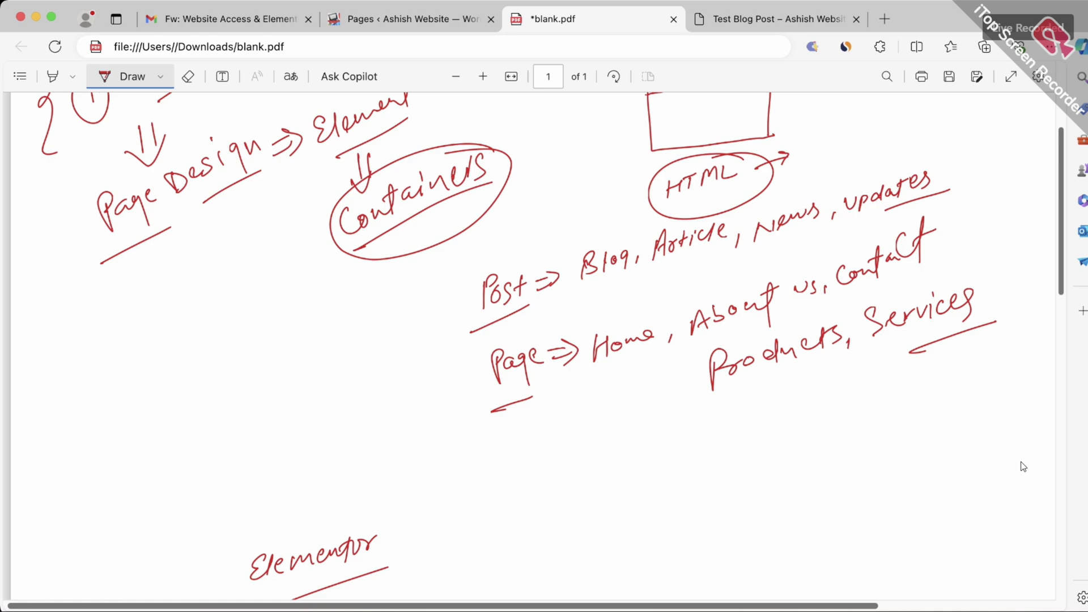
# - Draw double arrows pointing at "Page" and "Post" and underline the blog, article and news examples
pyautogui.moveTo(433, 393); pyautogui.dragTo(466, 387)
pyautogui.moveTo(454, 375); pyautogui.dragTo(458, 406)
pyautogui.moveTo(418, 307); pyautogui.dragTo(452, 299)
pyautogui.moveTo(422, 316)
pyautogui.mouseDown()
pyautogui.moveTo(455, 306)
pyautogui.moveTo(446, 323)
pyautogui.mouseUp()
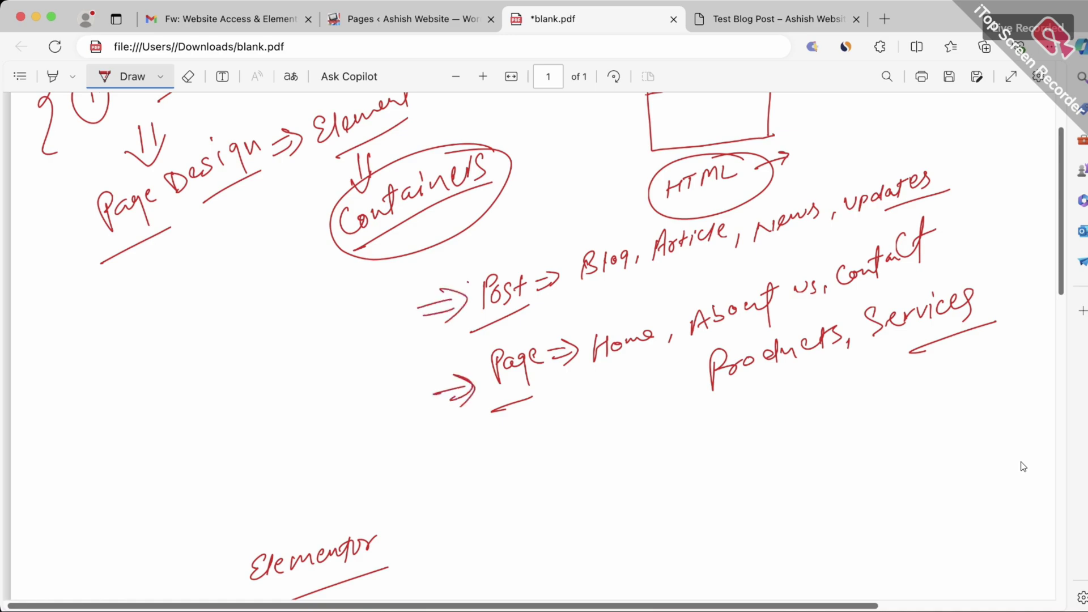
pyautogui.moveTo(560, 299); pyautogui.dragTo(614, 285)
pyautogui.moveTo(684, 268); pyautogui.dragTo(807, 240)
# - Return to the WordPress Pages list and start a new page titled "Simple Test Page"
pyautogui.click(412, 19)
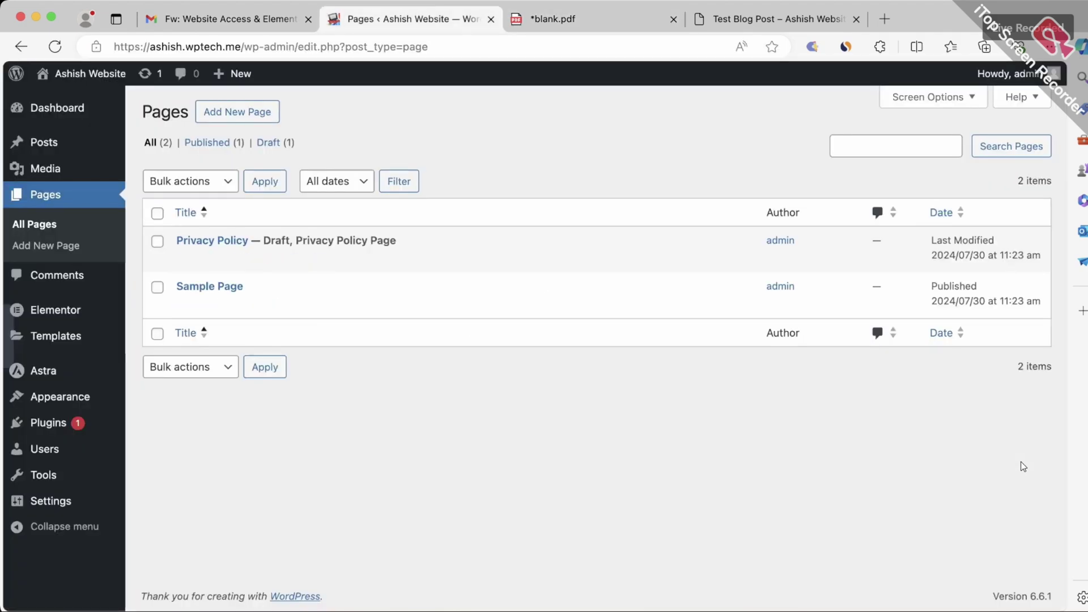
pyautogui.click(237, 111)
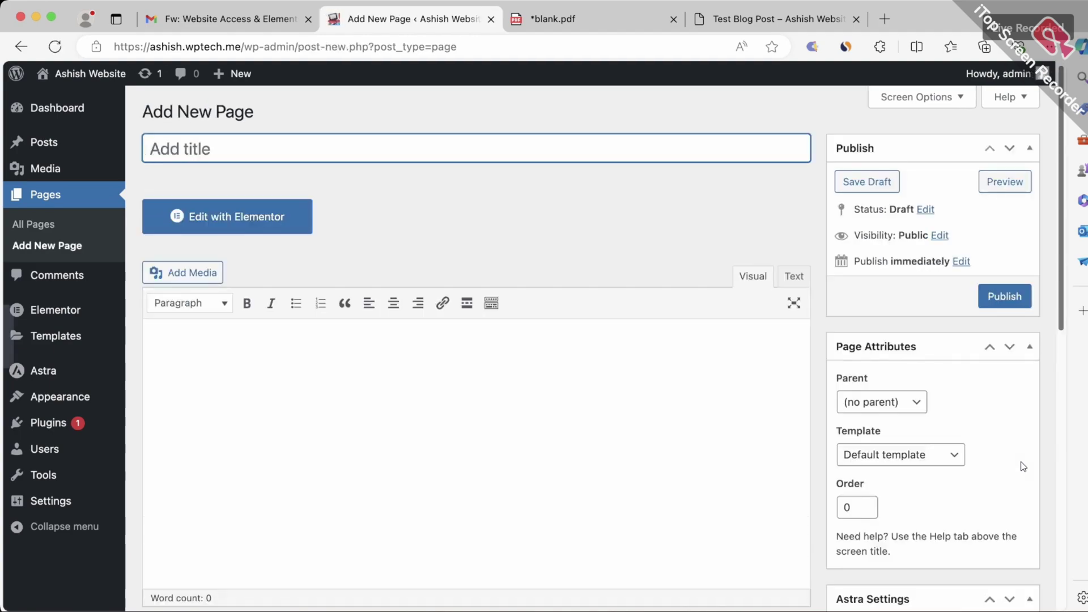
pyautogui.write('Simple ')
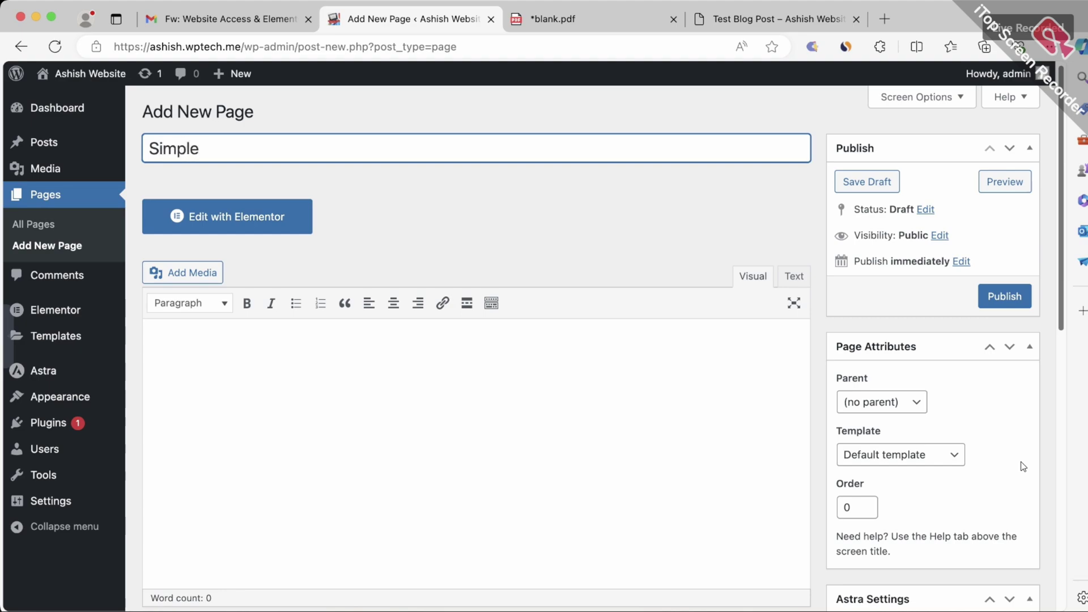
pyautogui.write('Test Page')
# - Annotate the new page screen by circling Save Draft and Edit with Elementor, adding an arrow to the latter
pyautogui.moveTo(34, 370)
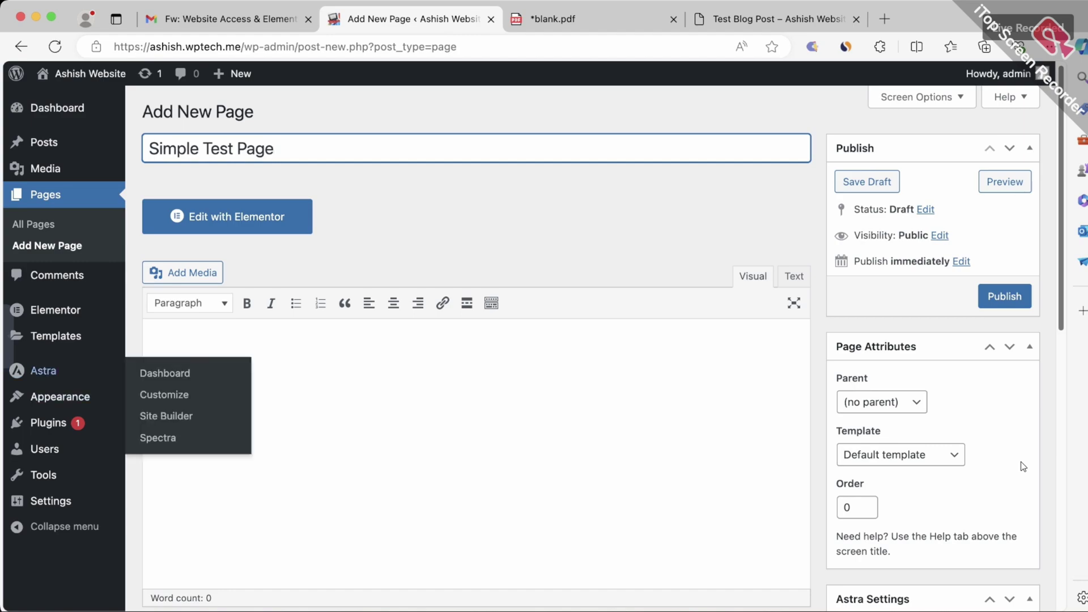
pyautogui.click(8, 336)
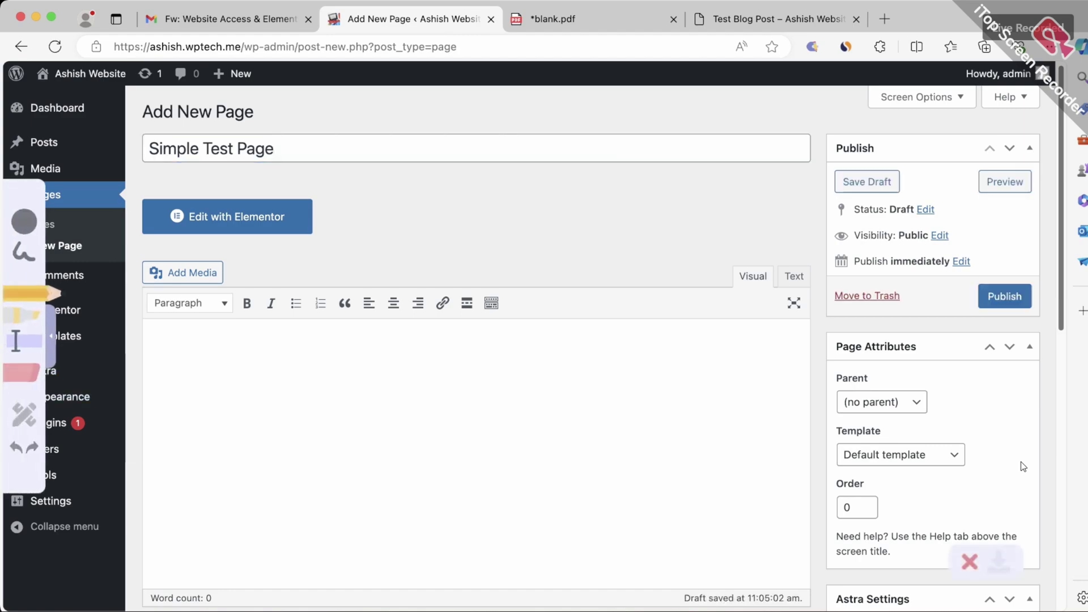
pyautogui.moveTo(899, 157)
pyautogui.mouseDown()
pyautogui.moveTo(822, 199)
pyautogui.moveTo(907, 161)
pyautogui.mouseUp()
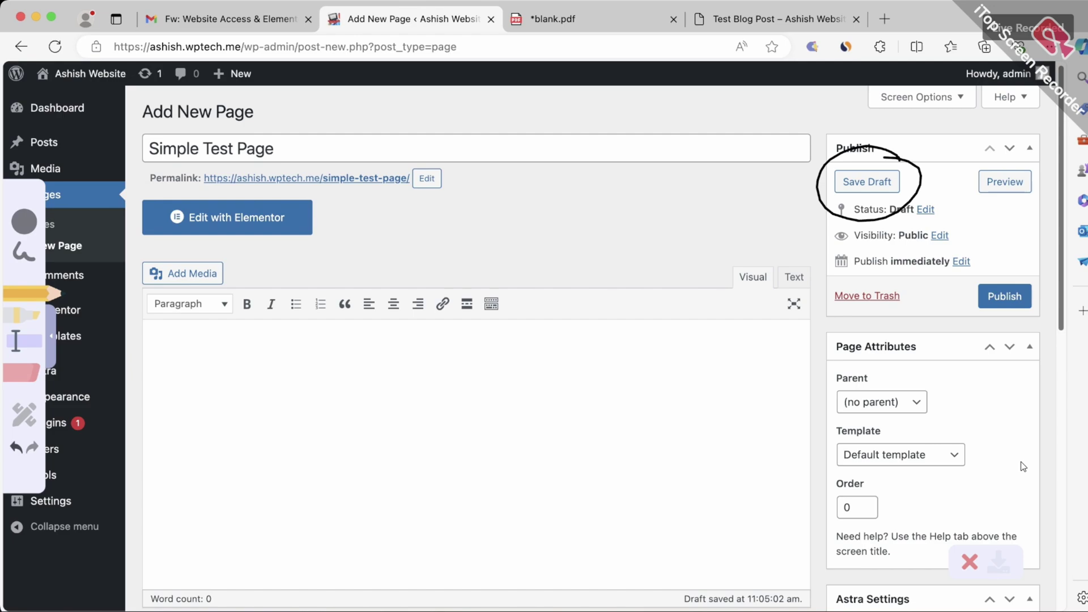
pyautogui.moveTo(313, 296)
pyautogui.mouseDown()
pyautogui.moveTo(291, 240)
pyautogui.moveTo(276, 271)
pyautogui.moveTo(313, 261)
pyautogui.mouseUp()
pyautogui.moveTo(257, 207)
pyautogui.mouseDown()
pyautogui.moveTo(312, 203)
pyautogui.moveTo(248, 197)
pyautogui.mouseUp()
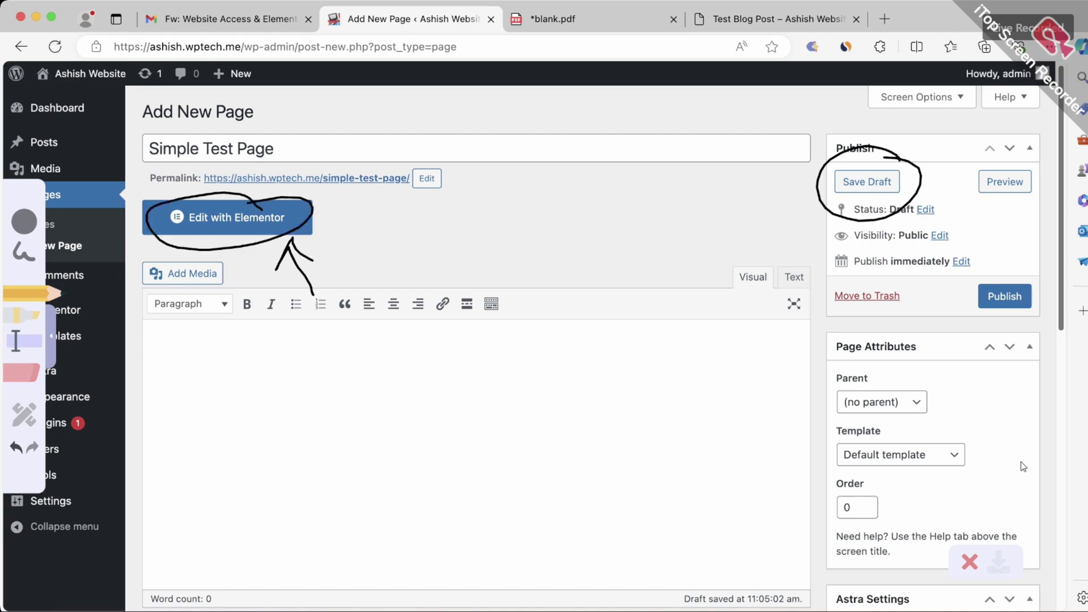
# - Label Save Draft with a circled I and Edit with Elementor with a circled II
pyautogui.moveTo(825, 125); pyautogui.dragTo(825, 139)
pyautogui.moveTo(817, 114)
pyautogui.mouseDown()
pyautogui.moveTo(828, 149)
pyautogui.moveTo(826, 112)
pyautogui.mouseUp()
pyautogui.moveTo(317, 202); pyautogui.dragTo(317, 223)
pyautogui.moveTo(321, 206)
pyautogui.mouseDown()
pyautogui.moveTo(322, 220)
pyautogui.moveTo(317, 196)
pyautogui.mouseUp()
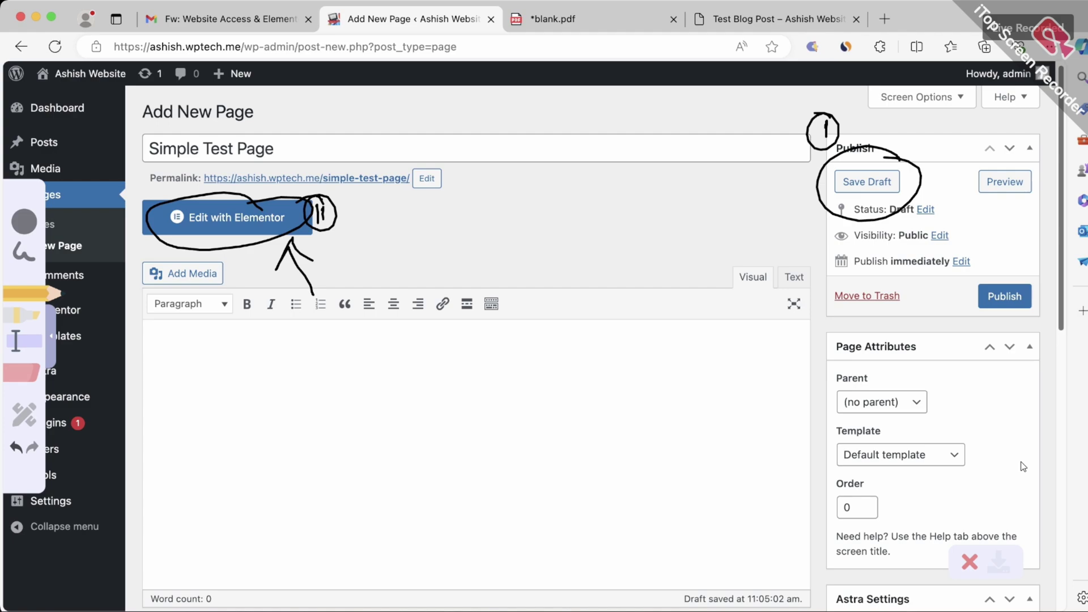
# - Write a circled "Title" label at the page title and draw arrows from the title to Save Draft and on to Edit with Elementor
pyautogui.moveTo(287, 148); pyautogui.dragTo(337, 113)
pyautogui.moveTo(330, 115)
pyautogui.mouseDown()
pyautogui.moveTo(328, 135)
pyautogui.moveTo(347, 106)
pyautogui.mouseUp()
pyautogui.moveTo(348, 115)
pyautogui.mouseDown()
pyautogui.moveTo(343, 128)
pyautogui.moveTo(383, 102)
pyautogui.mouseUp()
pyautogui.moveTo(391, 89)
pyautogui.mouseDown()
pyautogui.moveTo(340, 146)
pyautogui.moveTo(416, 92)
pyautogui.moveTo(426, 99)
pyautogui.mouseUp()
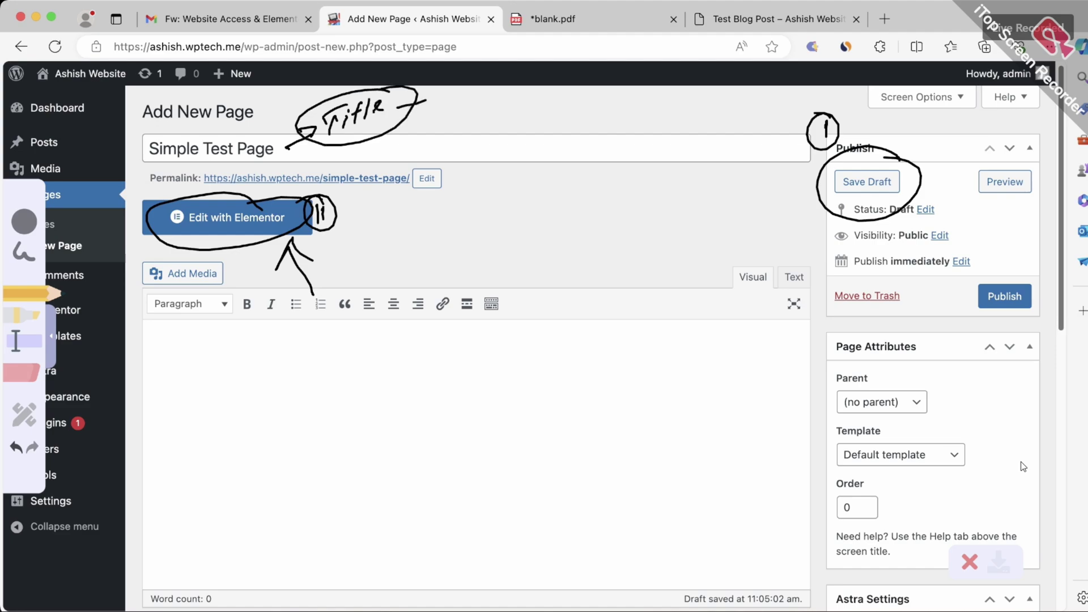
pyautogui.moveTo(468, 156)
pyautogui.mouseDown()
pyautogui.moveTo(747, 182)
pyautogui.moveTo(727, 196)
pyautogui.mouseUp()
pyautogui.click(765, 204)
pyautogui.moveTo(799, 200)
pyautogui.mouseDown()
pyautogui.moveTo(724, 224)
pyautogui.moveTo(348, 242)
pyautogui.moveTo(371, 252)
pyautogui.mouseUp()
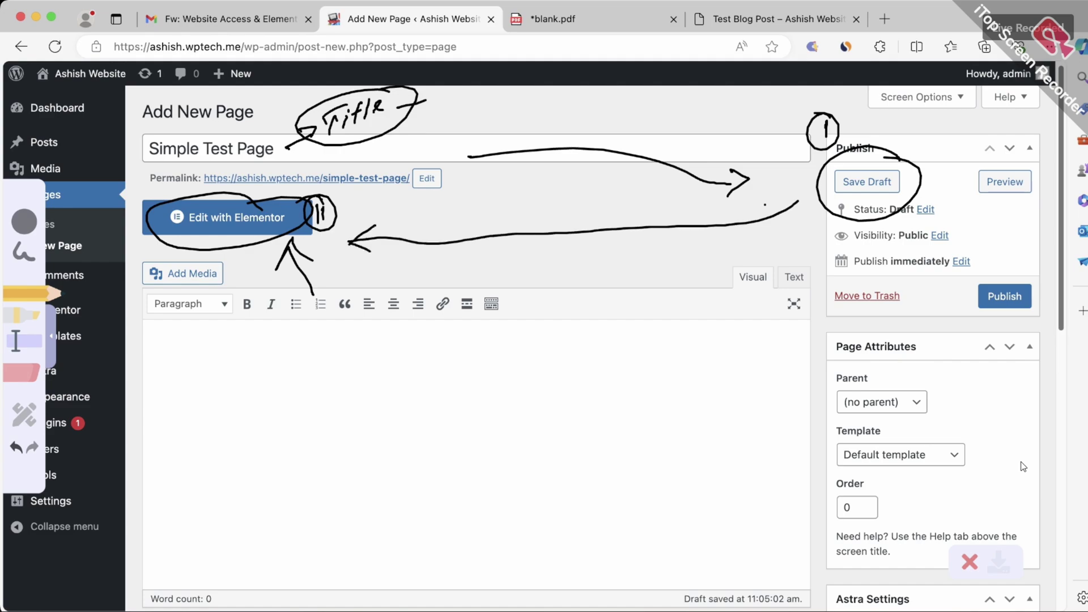
# - Clear the annotations, save Simple Test Page as a draft and open it in the Elementor editor
pyautogui.click(970, 562)
pyautogui.click(571, 386)
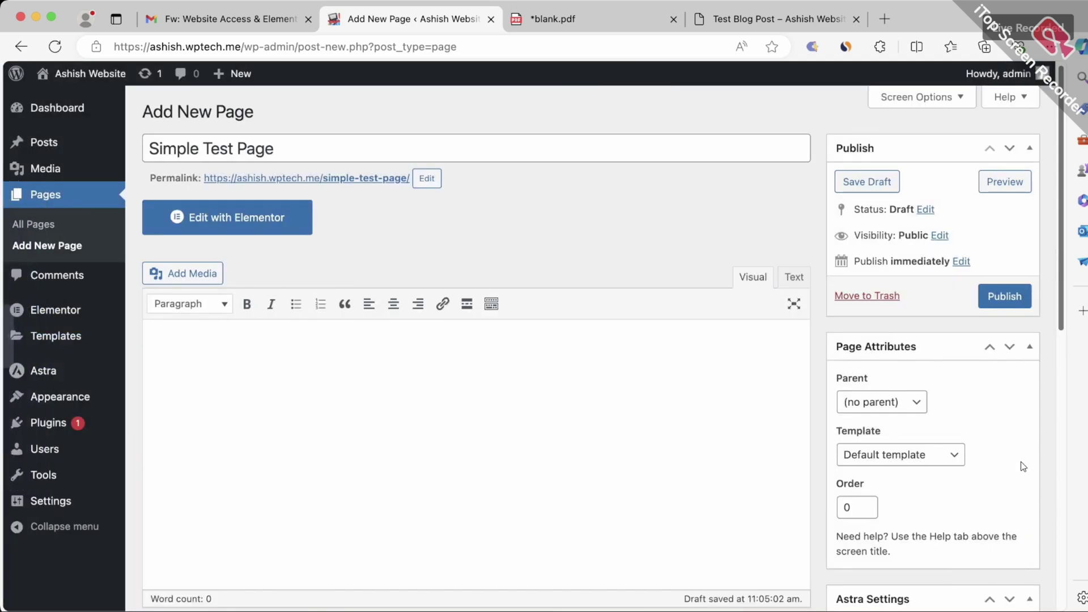
pyautogui.click(867, 182)
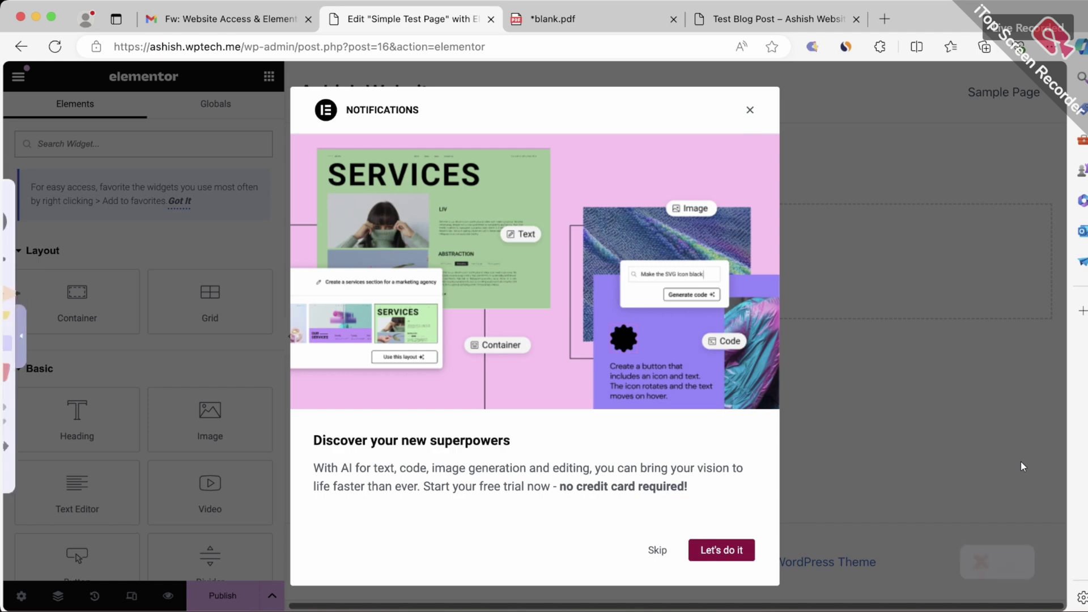
# - Circle the close and Skip options of the Notifications pop-up, clear the marks and dismiss the pop-up
pyautogui.moveTo(752, 96)
pyautogui.mouseDown()
pyautogui.moveTo(741, 123)
pyautogui.moveTo(752, 98)
pyautogui.mouseUp()
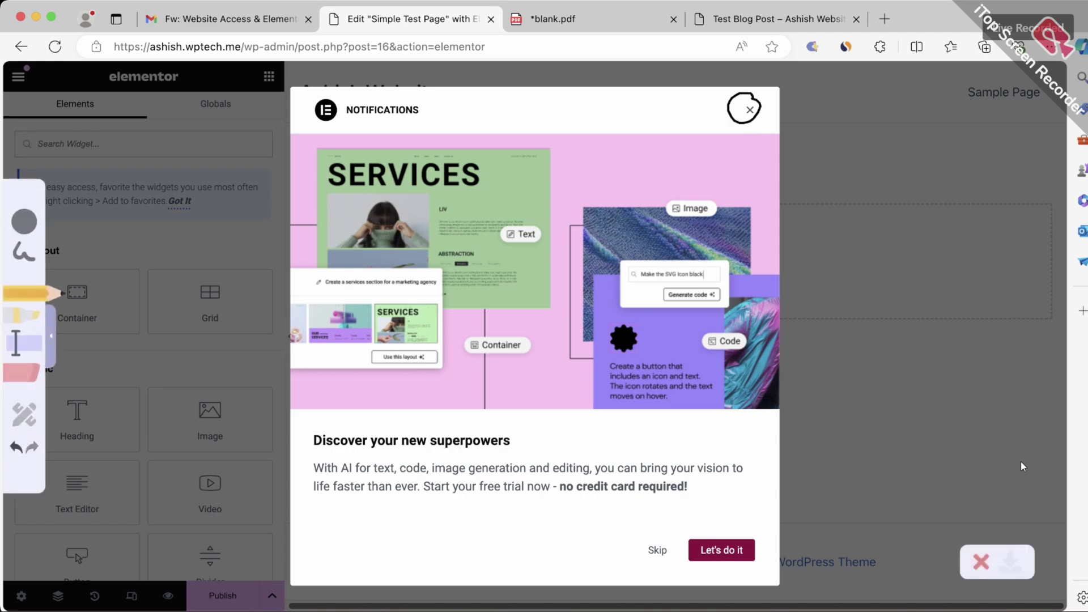
pyautogui.moveTo(667, 533); pyautogui.dragTo(669, 540)
pyautogui.click(981, 561)
pyautogui.click(576, 391)
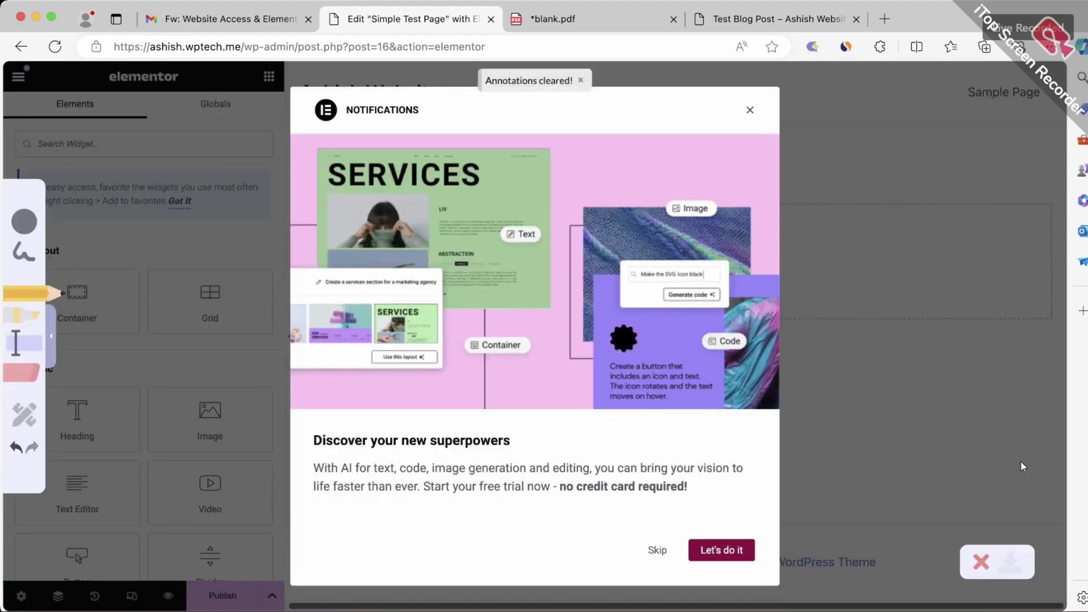
pyautogui.click(1023, 466)
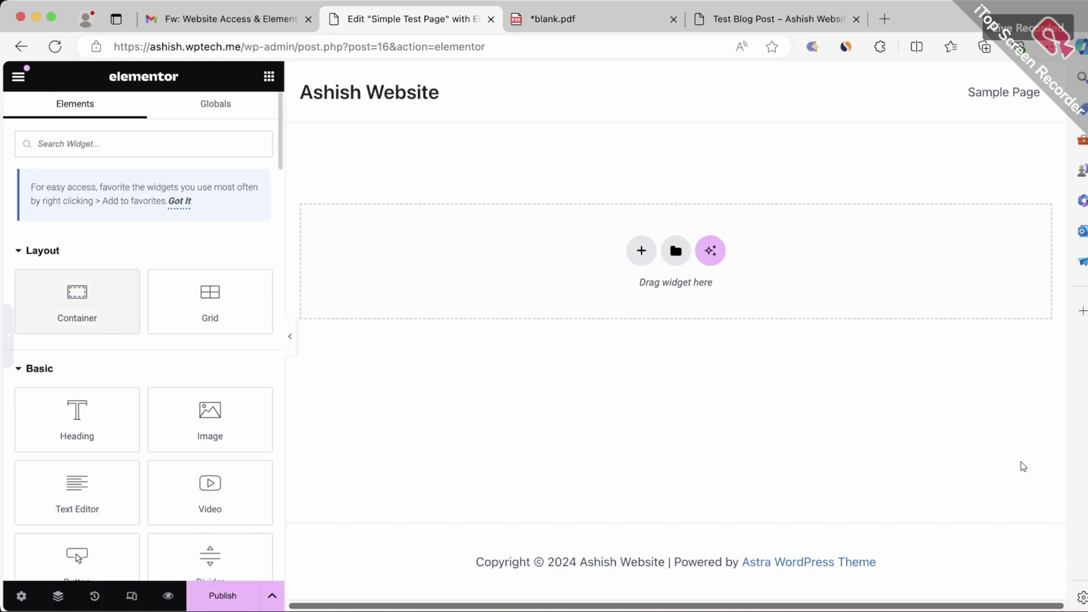
# - Draw a line beneath the page header and hatch strokes across the site title, the empty header space and the Sample Page link
pyautogui.click(9, 336)
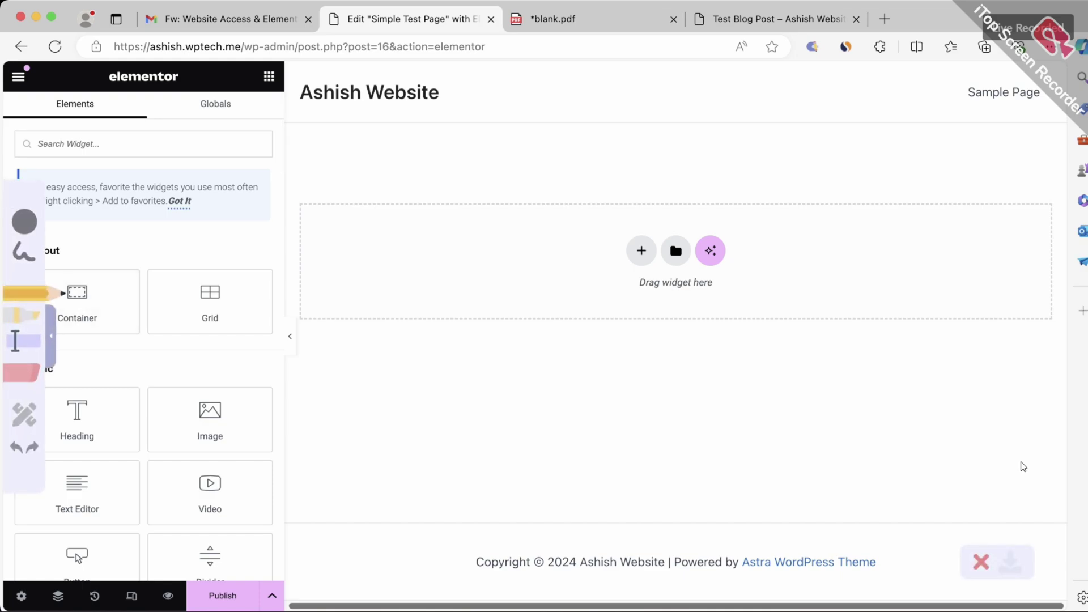
pyautogui.moveTo(290, 123); pyautogui.dragTo(1049, 122)
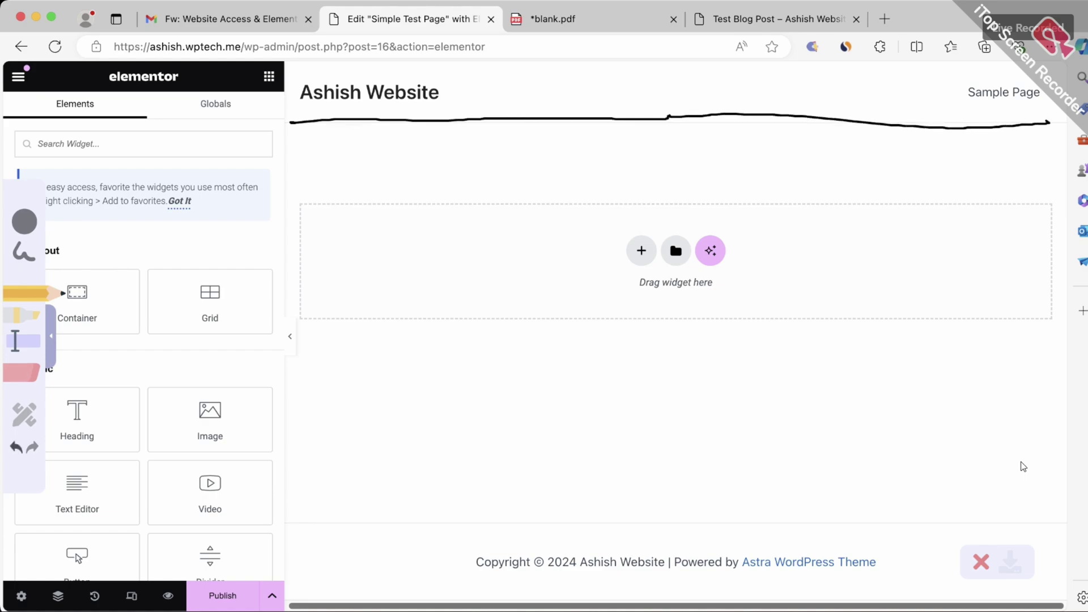
pyautogui.moveTo(447, 97)
pyautogui.mouseDown()
pyautogui.moveTo(509, 73)
pyautogui.moveTo(519, 83)
pyautogui.mouseUp()
pyautogui.moveTo(493, 107)
pyautogui.mouseDown()
pyautogui.moveTo(564, 85)
pyautogui.moveTo(641, 81)
pyautogui.mouseUp()
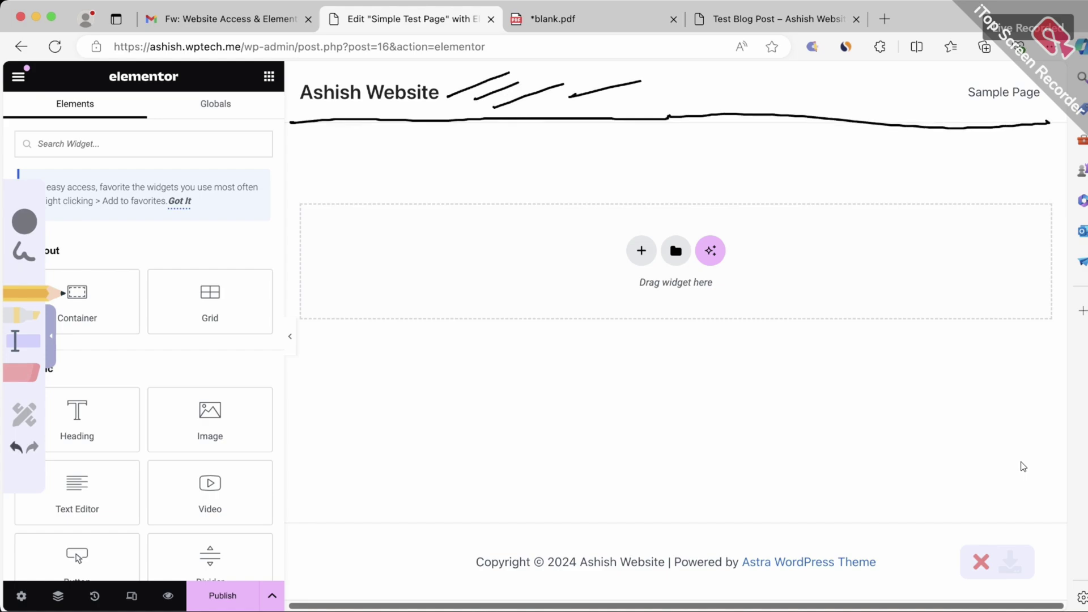
pyautogui.moveTo(321, 106); pyautogui.dragTo(412, 73)
pyautogui.moveTo(374, 107); pyautogui.dragTo(435, 88)
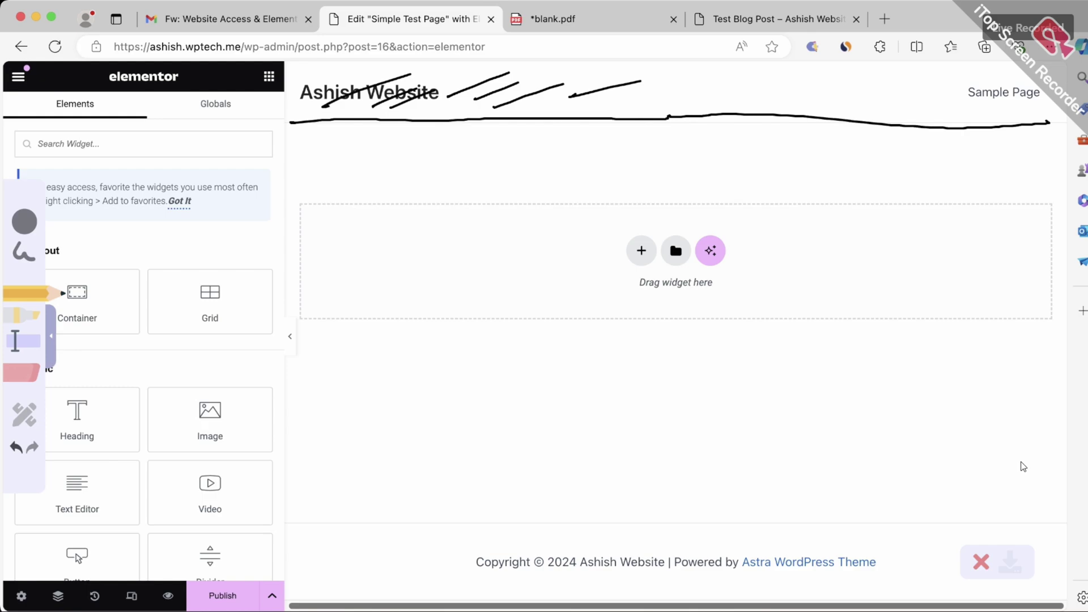
pyautogui.moveTo(1041, 75)
pyautogui.mouseDown()
pyautogui.moveTo(984, 97)
pyautogui.moveTo(991, 113)
pyautogui.mouseUp()
pyautogui.moveTo(916, 70); pyautogui.dragTo(876, 84)
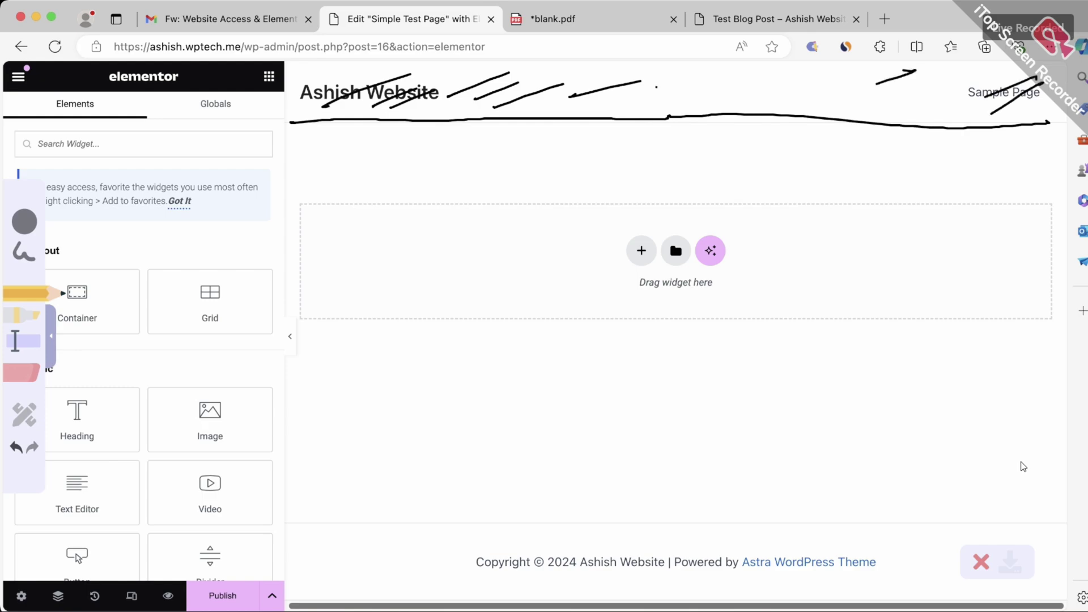
# - Write "Header" by hand in the middle of the header area
pyautogui.moveTo(653, 82); pyautogui.dragTo(650, 100)
pyautogui.moveTo(652, 92)
pyautogui.mouseDown()
pyautogui.moveTo(669, 88)
pyautogui.moveTo(662, 101)
pyautogui.mouseUp()
pyautogui.moveTo(670, 92)
pyautogui.mouseDown()
pyautogui.moveTo(684, 96)
pyautogui.moveTo(710, 73)
pyautogui.moveTo(726, 89)
pyautogui.mouseUp()
pyautogui.click(719, 86)
pyautogui.moveTo(732, 90); pyautogui.dragTo(752, 69)
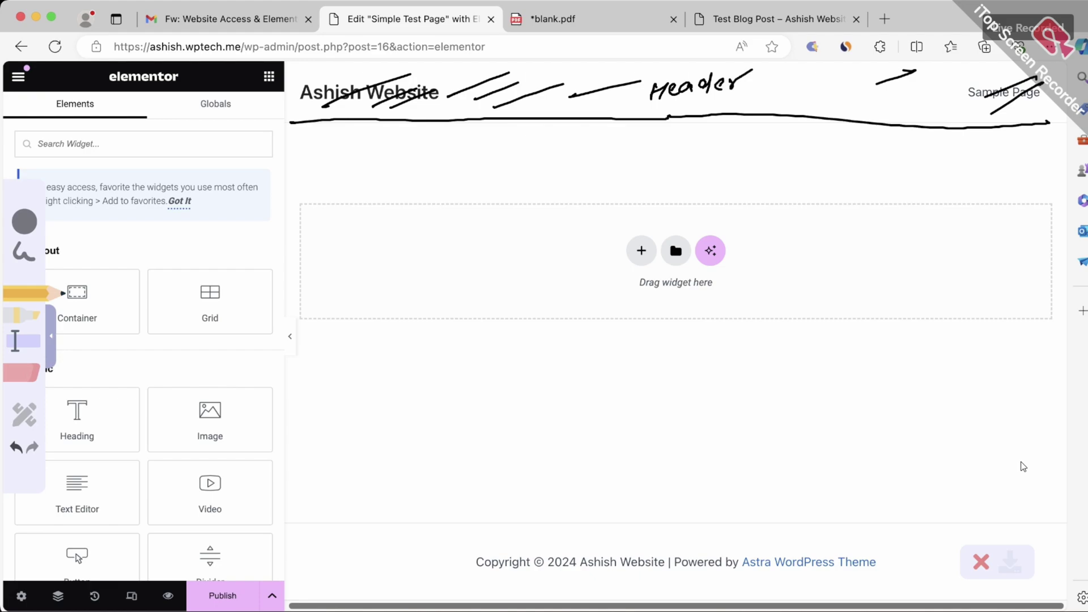
# - Draw a line above the page footer, write an underlined "footer" label below it and circle part of the copyright text
pyautogui.moveTo(288, 524); pyautogui.dragTo(1067, 522)
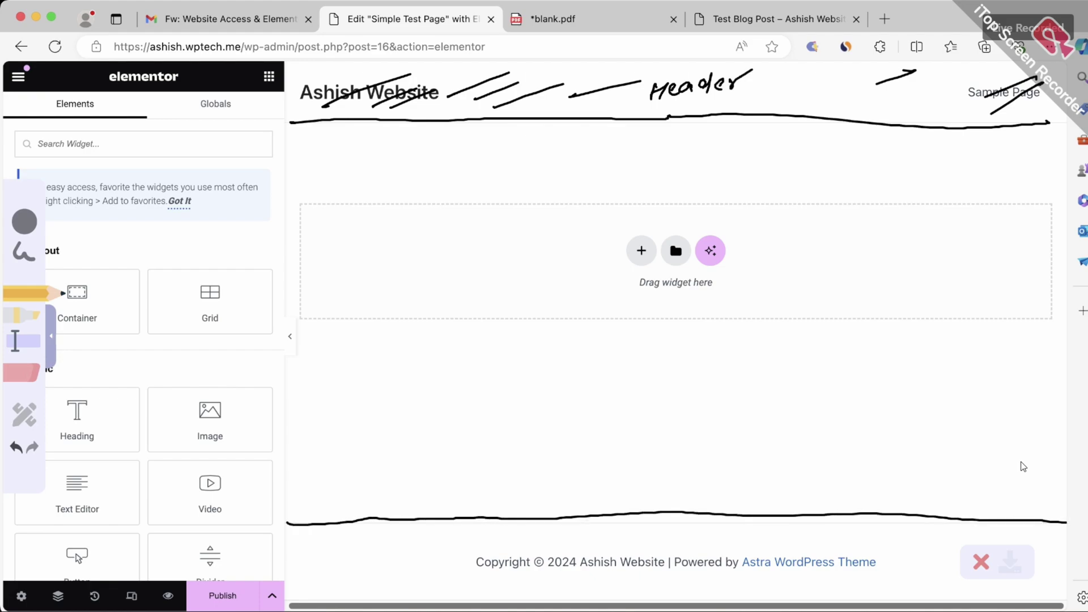
pyautogui.moveTo(406, 577); pyautogui.dragTo(418, 541)
pyautogui.moveTo(396, 567); pyautogui.dragTo(421, 560)
pyautogui.moveTo(423, 557); pyautogui.dragTo(438, 553)
pyautogui.moveTo(441, 544)
pyautogui.mouseDown()
pyautogui.moveTo(442, 562)
pyautogui.moveTo(445, 549)
pyautogui.mouseUp()
pyautogui.moveTo(447, 551)
pyautogui.mouseDown()
pyautogui.moveTo(460, 557)
pyautogui.moveTo(474, 539)
pyautogui.mouseUp()
pyautogui.moveTo(409, 582); pyautogui.dragTo(490, 558)
pyautogui.moveTo(575, 547); pyautogui.dragTo(578, 547)
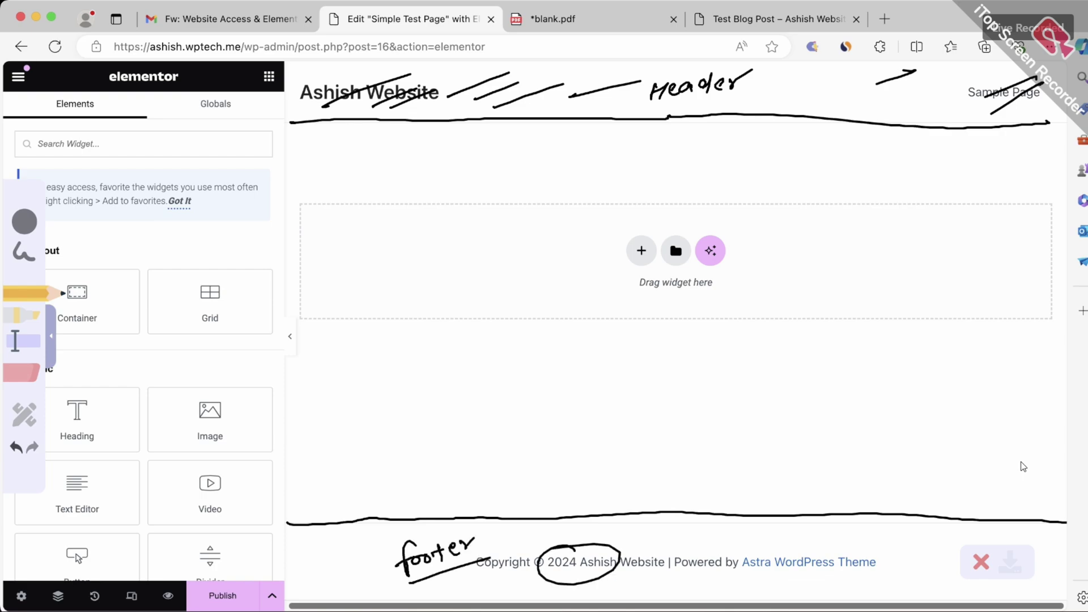
# - Mark the footer and the header with a handwritten cross each
pyautogui.moveTo(713, 543); pyautogui.dragTo(701, 589)
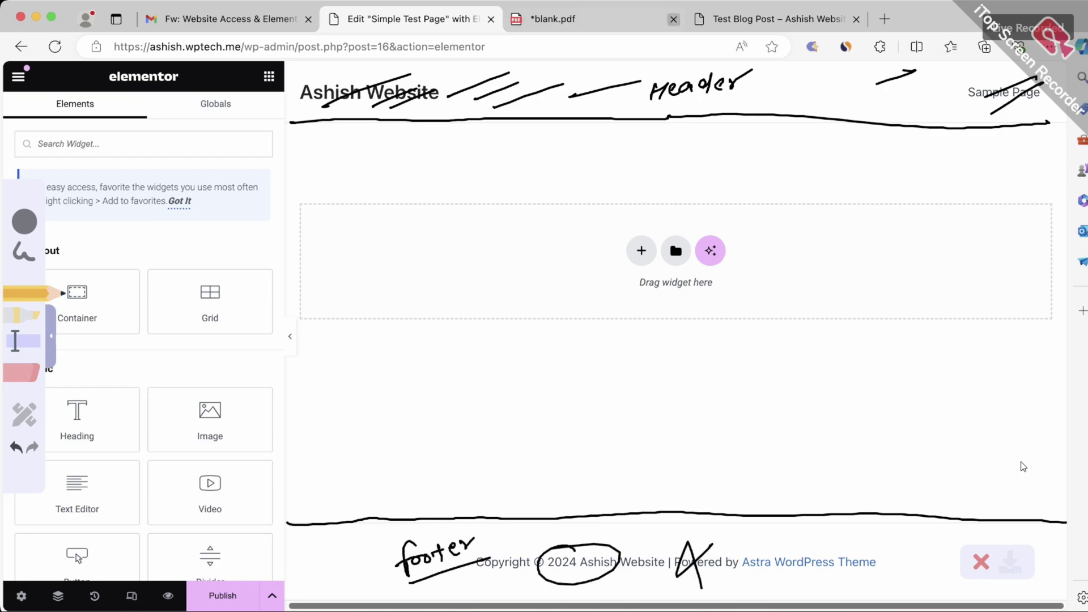
pyautogui.click(796, 79)
pyautogui.moveTo(796, 79); pyautogui.dragTo(781, 98)
pyautogui.moveTo(778, 74); pyautogui.dragTo(794, 102)
# - Draw brackets around the widget drop area between header and footer, and clear all annotations
pyautogui.moveTo(624, 168)
pyautogui.mouseDown()
pyautogui.moveTo(598, 299)
pyautogui.moveTo(650, 332)
pyautogui.mouseUp()
pyautogui.moveTo(758, 166)
pyautogui.mouseDown()
pyautogui.moveTo(788, 162)
pyautogui.moveTo(782, 310)
pyautogui.moveTo(723, 319)
pyautogui.mouseUp()
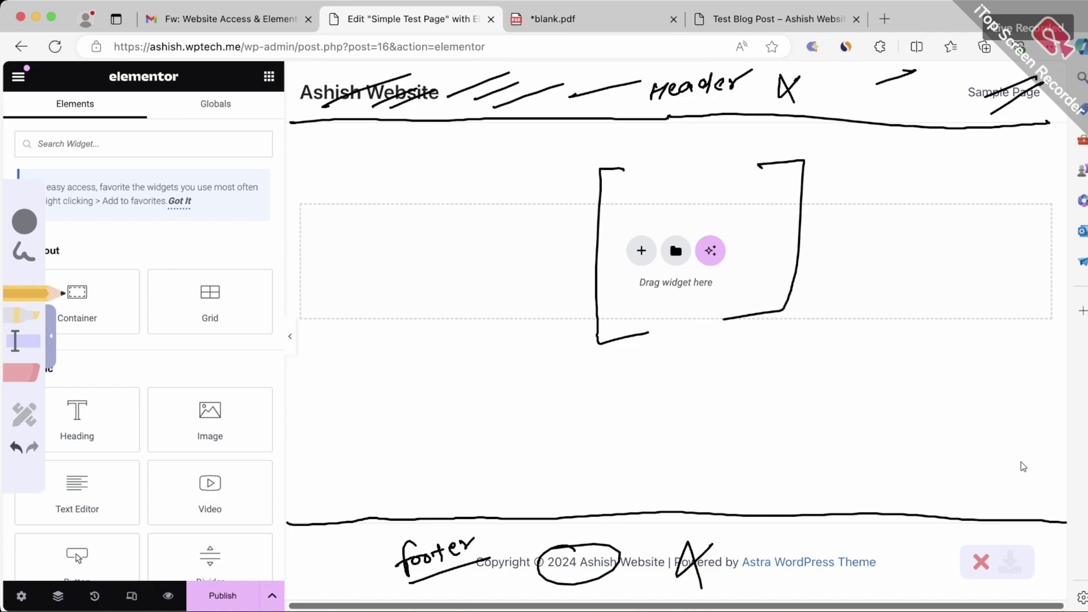
pyautogui.click(981, 562)
pyautogui.press('Return')
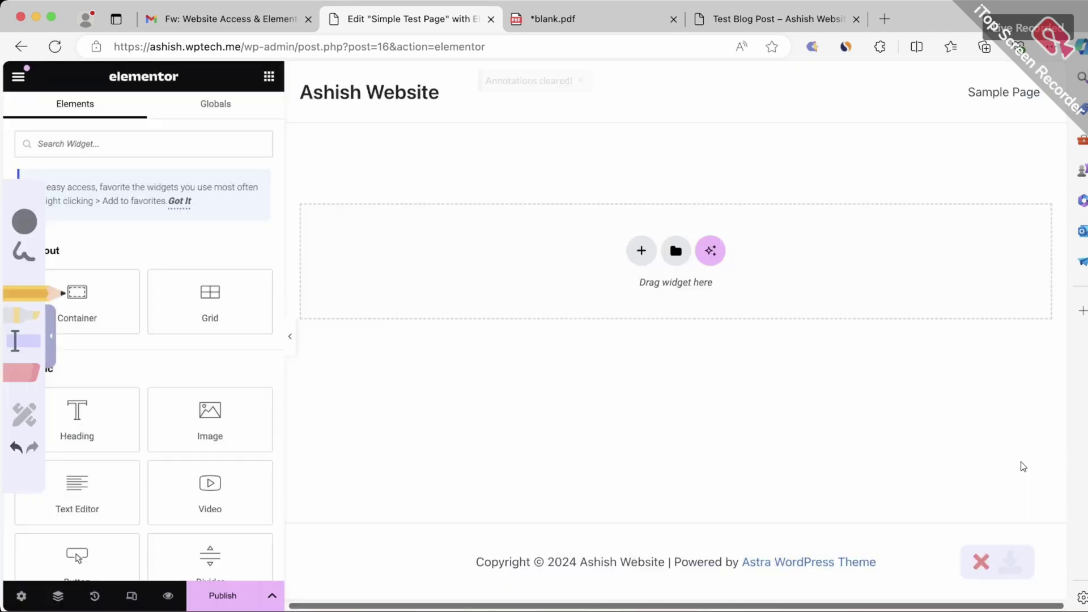
# - Mark the header and footer with a stroke each and draw a vertical line along the widget panel's edge
pyautogui.moveTo(596, 100); pyautogui.dragTo(655, 87)
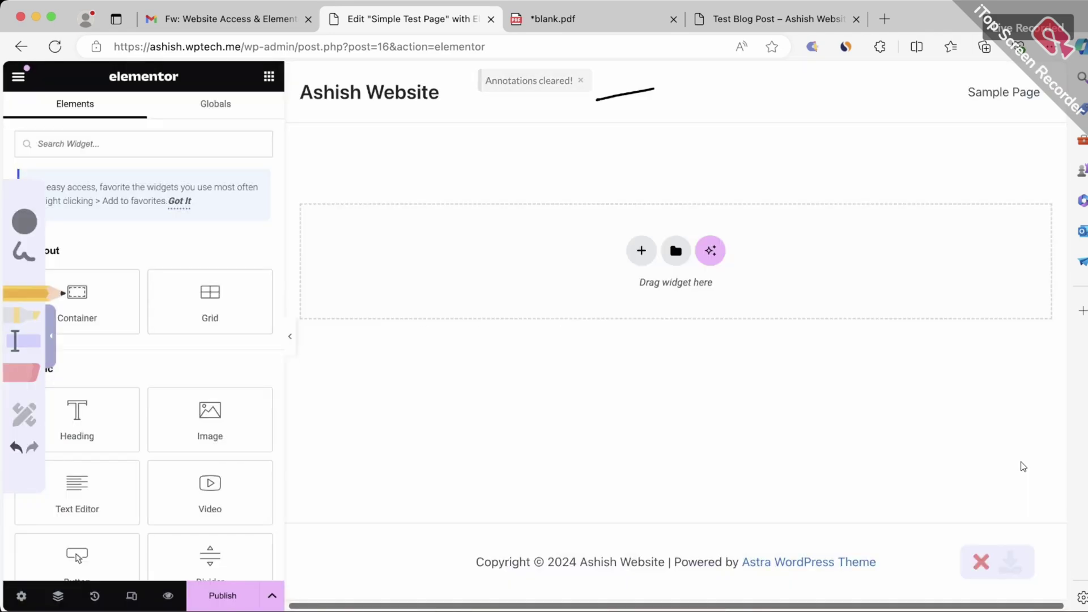
pyautogui.moveTo(594, 518); pyautogui.dragTo(529, 565)
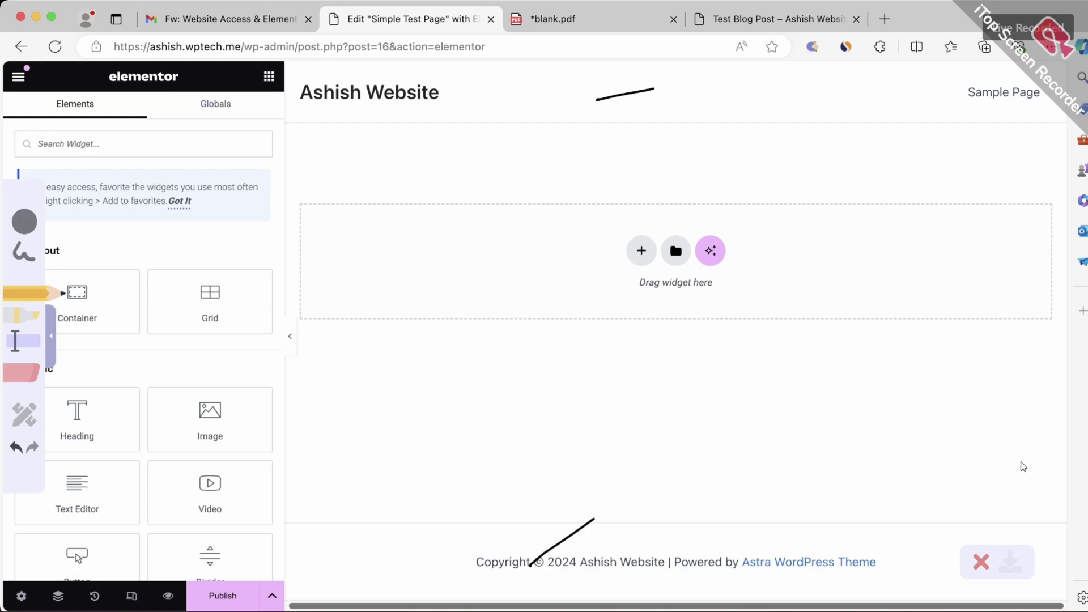
pyautogui.moveTo(292, 84)
pyautogui.mouseDown()
pyautogui.moveTo(288, 494)
pyautogui.moveTo(276, 581)
pyautogui.mouseUp()
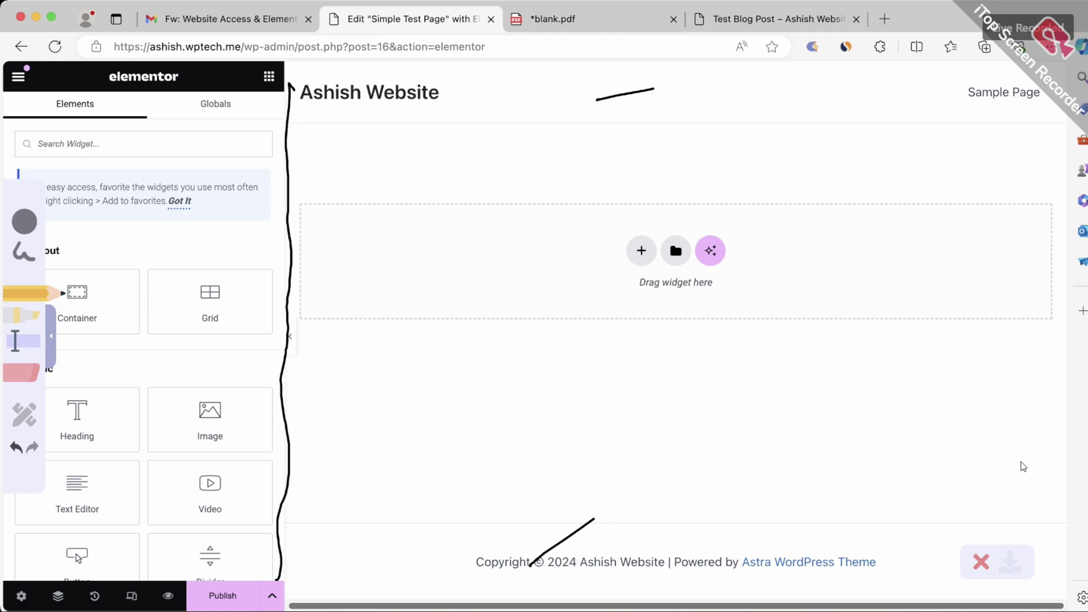
# - Circle the Elements and Globals headings of the widget panel and clear the annotations
pyautogui.moveTo(224, 89); pyautogui.dragTo(245, 97)
pyautogui.moveTo(105, 91)
pyautogui.mouseDown()
pyautogui.moveTo(118, 108)
pyautogui.moveTo(100, 92)
pyautogui.mouseUp()
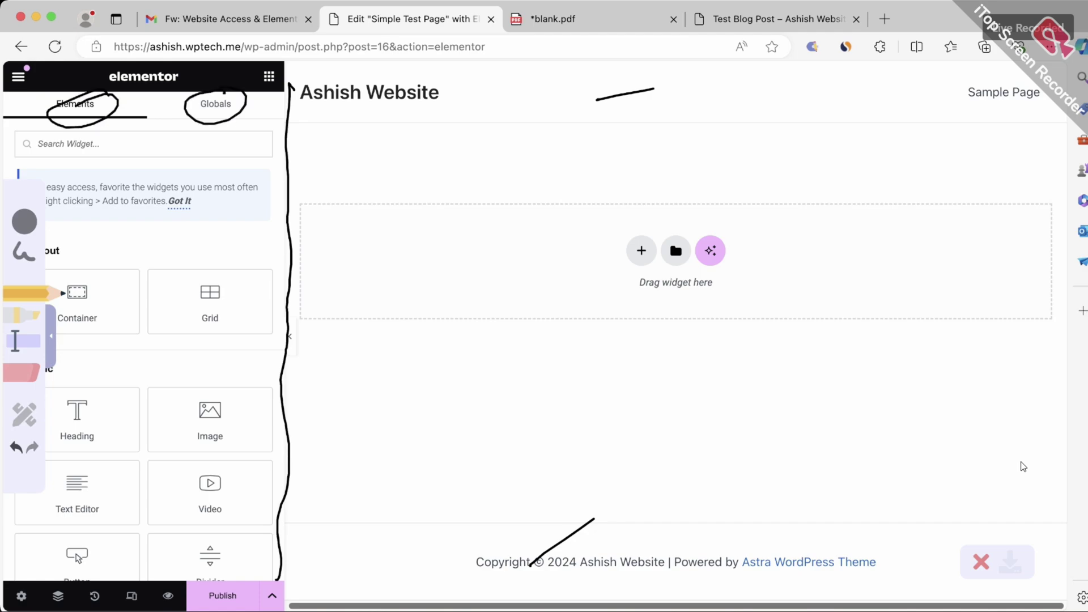
pyautogui.press('Escape')
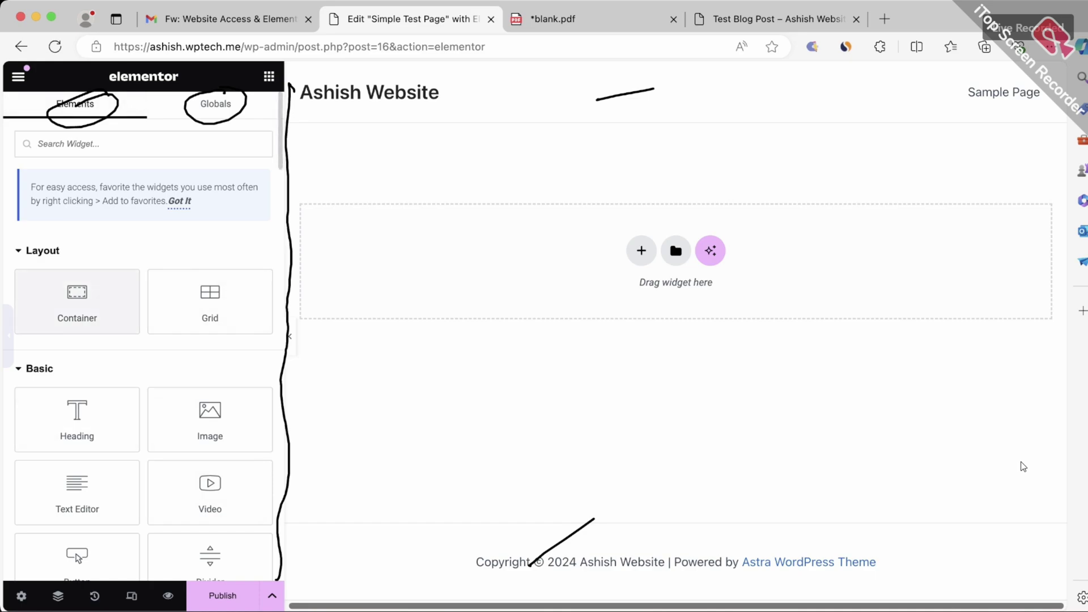
pyautogui.click(8, 336)
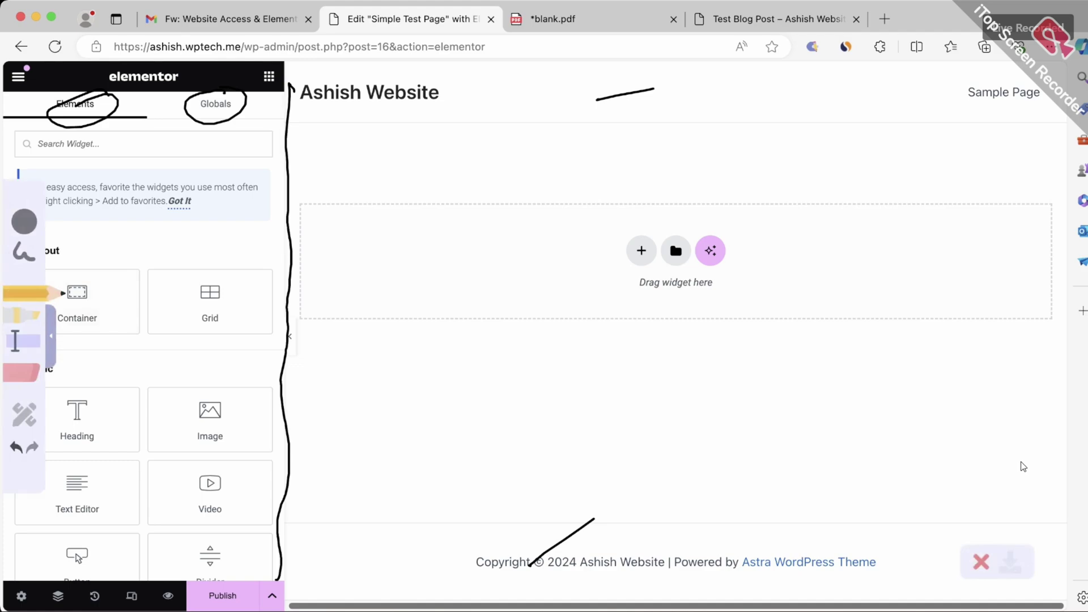
pyautogui.click(981, 562)
pyautogui.click(576, 391)
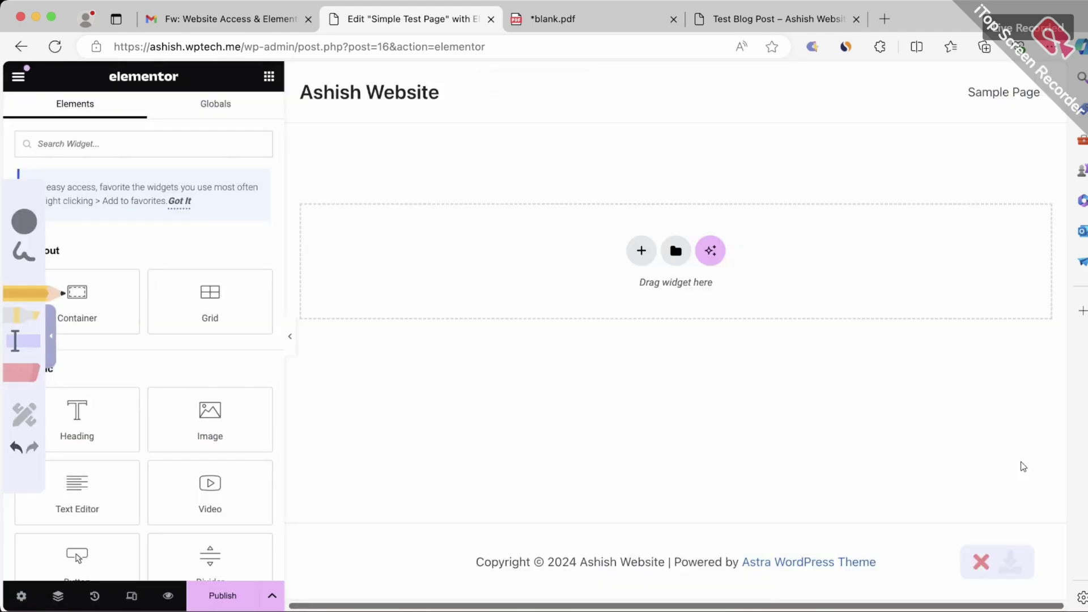
# - Switch to the blank.pdf notes and mark both sides of the two-column row in the page layout sketch
pyautogui.hotkey('ctrl', 'Tab')
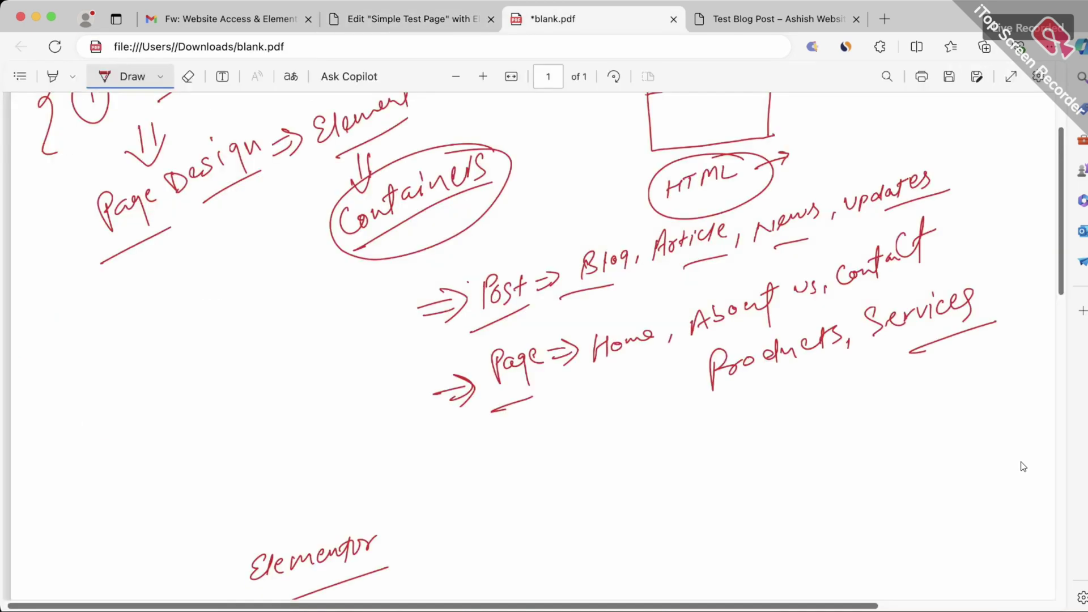
pyautogui.scroll(5, 1023, 466)
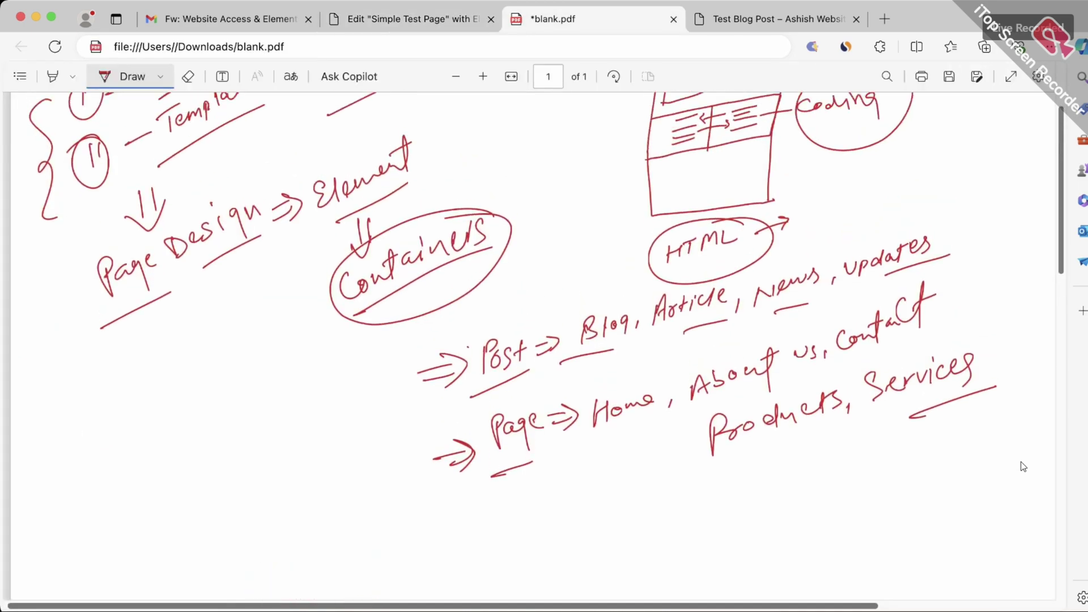
pyautogui.scroll(3, 1024, 467)
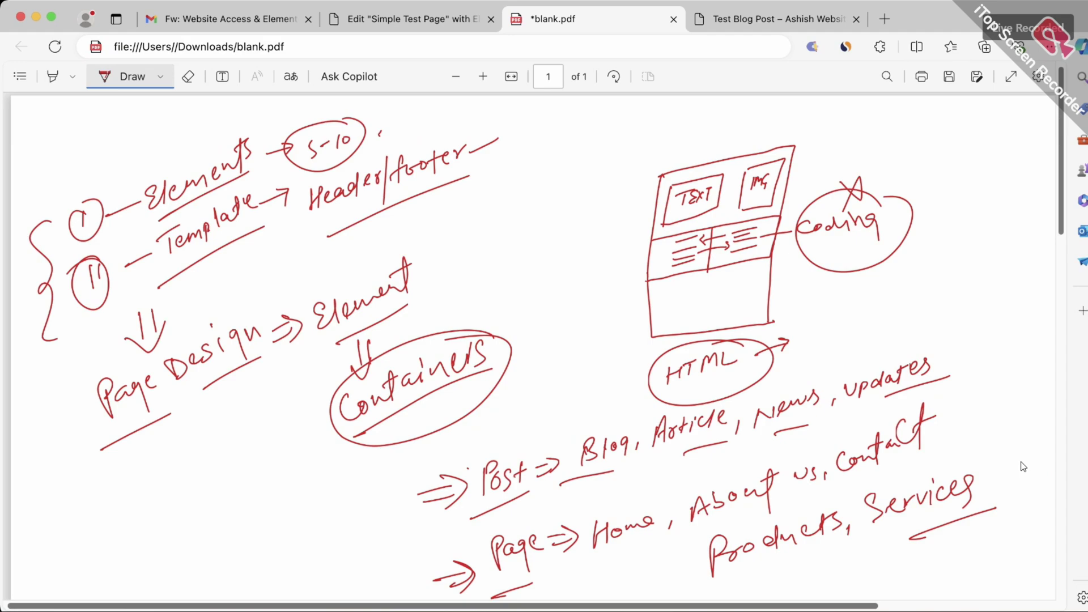
pyautogui.moveTo(616, 260); pyautogui.dragTo(658, 256)
pyautogui.moveTo(769, 251); pyautogui.dragTo(786, 247)
# - Sketch two side-by-side boxes below the Page note, run a stroke through each and join them underneath with a bracket
pyautogui.scroll(-15, 1023, 466)
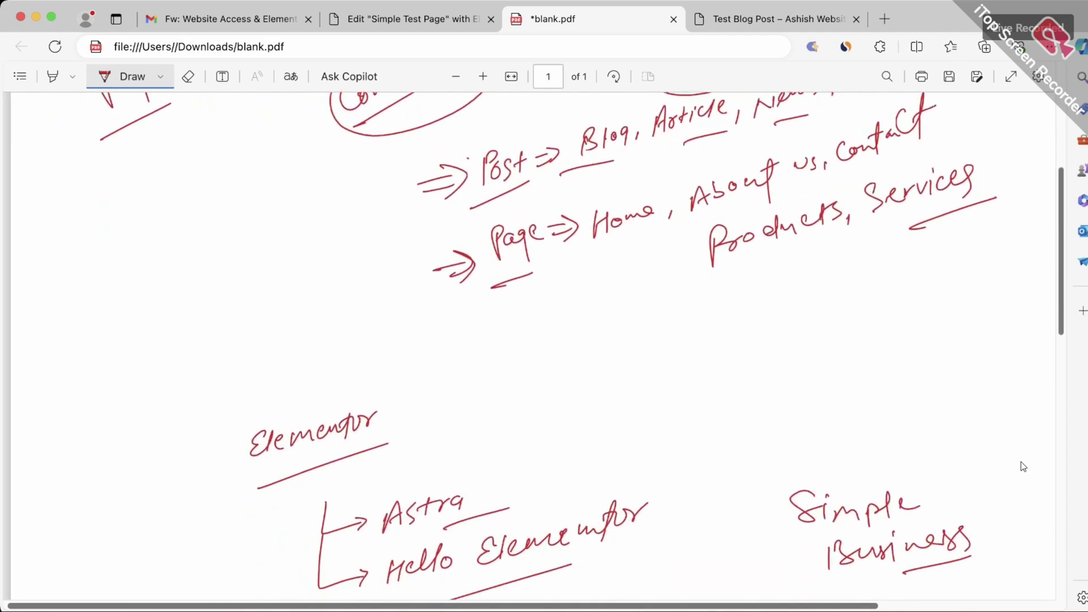
pyautogui.moveTo(513, 351)
pyautogui.mouseDown()
pyautogui.moveTo(564, 301)
pyautogui.moveTo(517, 354)
pyautogui.mouseUp()
pyautogui.moveTo(580, 327)
pyautogui.mouseDown()
pyautogui.moveTo(587, 295)
pyautogui.moveTo(621, 310)
pyautogui.moveTo(580, 334)
pyautogui.mouseUp()
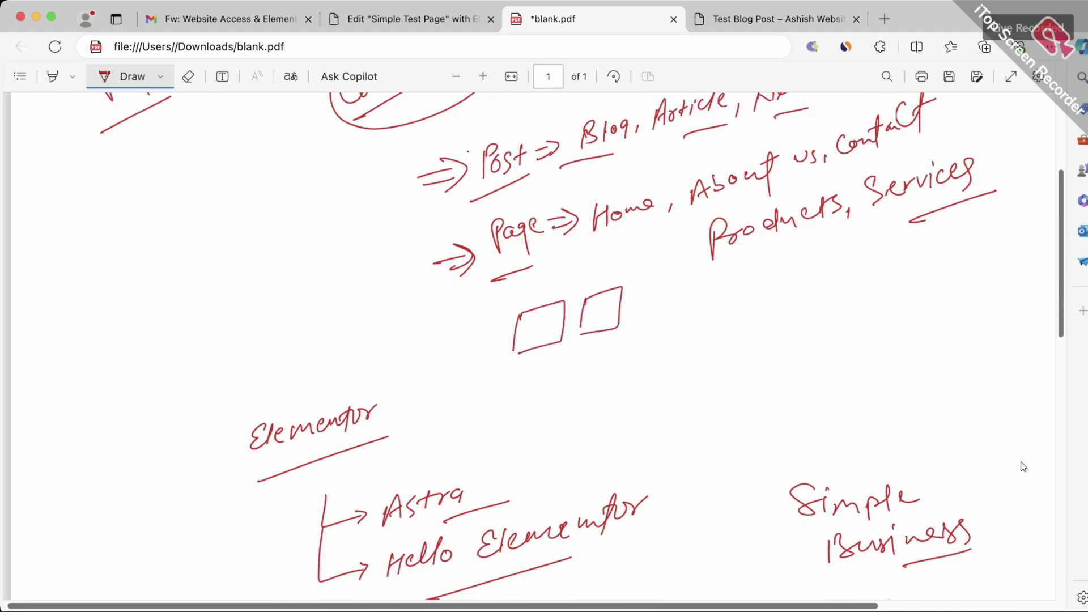
pyautogui.moveTo(491, 334); pyautogui.dragTo(637, 296)
pyautogui.moveTo(534, 363)
pyautogui.mouseDown()
pyautogui.moveTo(538, 383)
pyautogui.moveTo(595, 362)
pyautogui.moveTo(601, 338)
pyautogui.mouseUp()
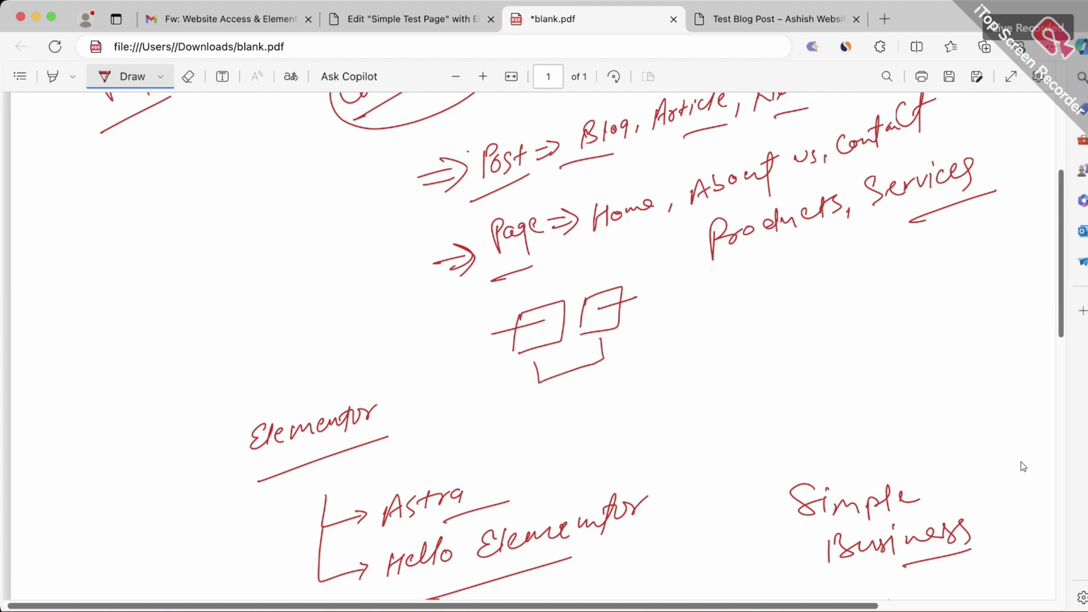
# - Return to the Elementor editor, circle the three icons in the drop area and label the plus icon "Container" with an arrow
pyautogui.hotkey('ctrl', 'shift', 'Tab')
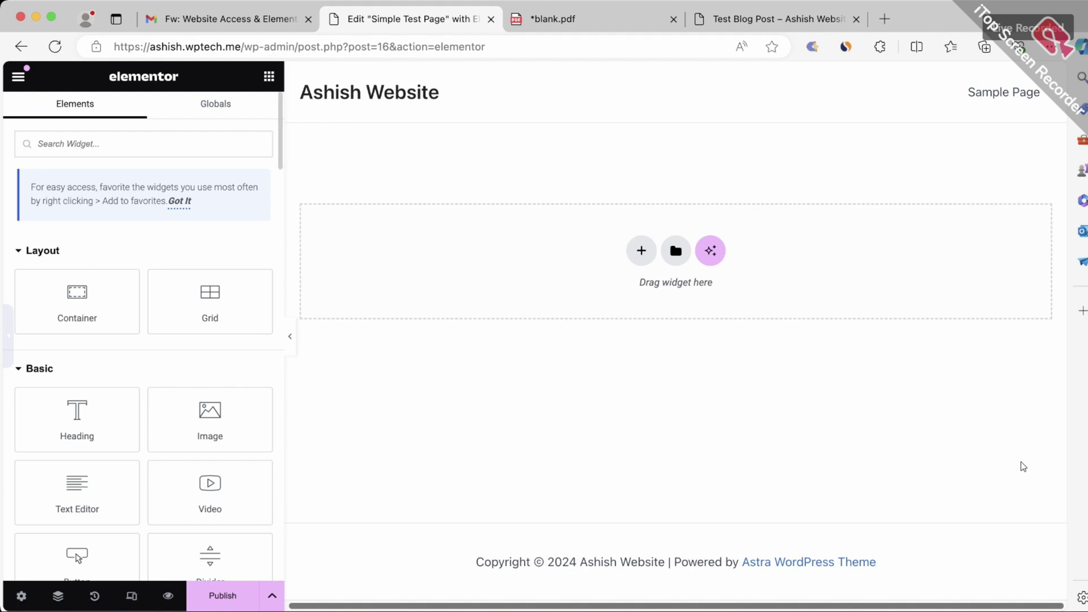
pyautogui.click(8, 336)
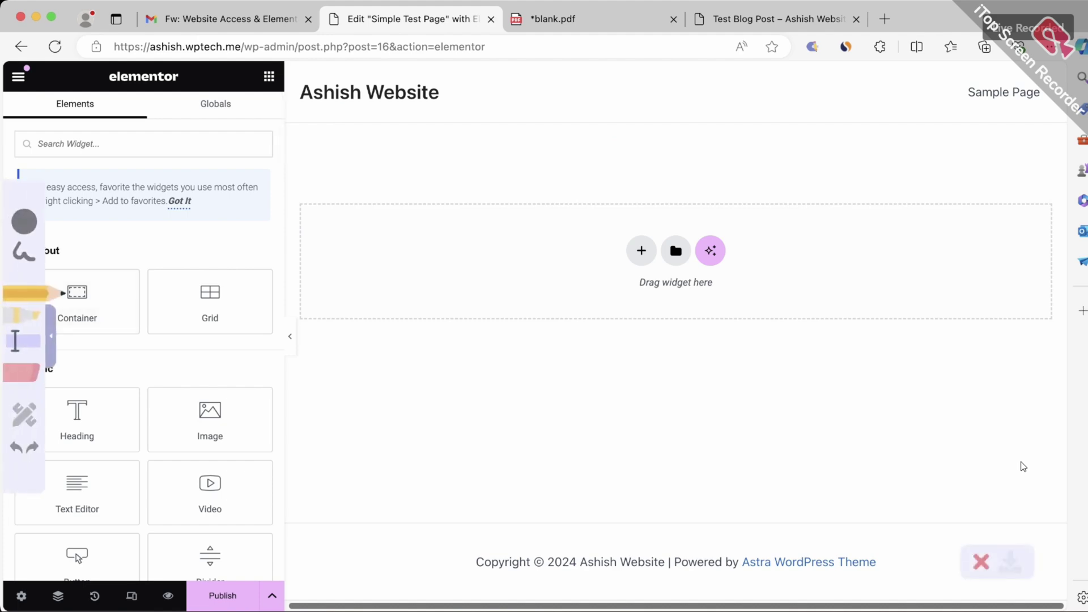
pyautogui.moveTo(641, 228)
pyautogui.mouseDown()
pyautogui.moveTo(645, 265)
pyautogui.moveTo(644, 228)
pyautogui.moveTo(687, 268)
pyautogui.moveTo(683, 232)
pyautogui.moveTo(704, 258)
pyautogui.moveTo(719, 233)
pyautogui.mouseUp()
pyautogui.moveTo(638, 260)
pyautogui.mouseDown()
pyautogui.moveTo(635, 292)
pyautogui.moveTo(642, 282)
pyautogui.mouseUp()
pyautogui.moveTo(607, 315); pyautogui.dragTo(617, 324)
pyautogui.moveTo(626, 315); pyautogui.dragTo(713, 285)
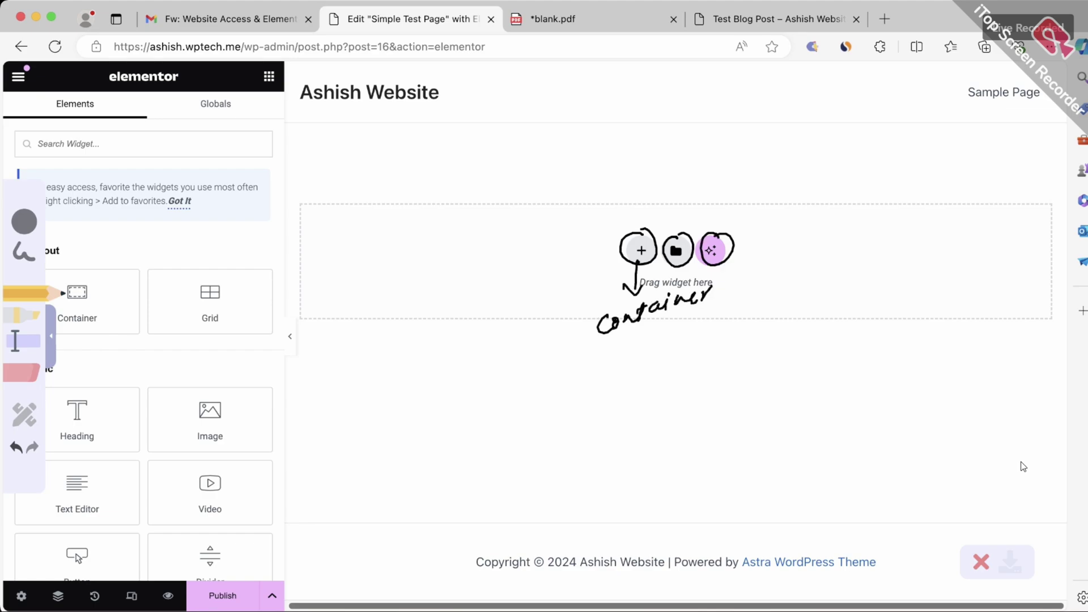
# - Draw an arrow from the folder icon to an underlined "Template" label
pyautogui.moveTo(683, 241); pyautogui.dragTo(730, 208)
pyautogui.moveTo(722, 188)
pyautogui.mouseDown()
pyautogui.moveTo(745, 181)
pyautogui.moveTo(753, 199)
pyautogui.moveTo(782, 189)
pyautogui.mouseUp()
pyautogui.moveTo(797, 175); pyautogui.dragTo(797, 179)
pyautogui.moveTo(795, 170); pyautogui.dragTo(822, 160)
pyautogui.moveTo(736, 213); pyautogui.dragTo(826, 183)
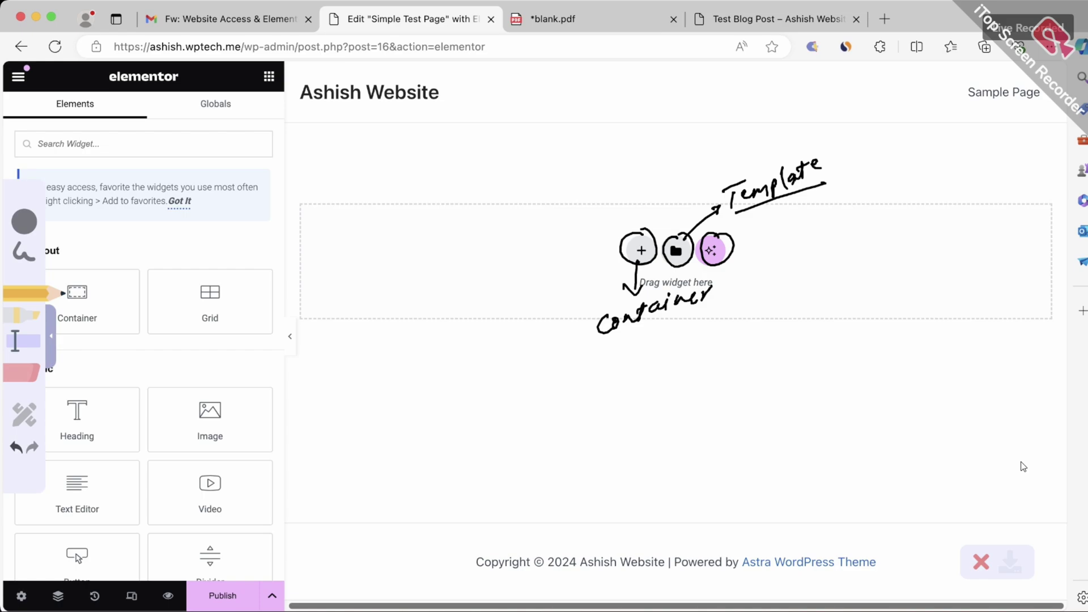
# - Connect circled "AI" and "Beta" labels to the sparkle icon and clear the annotations
pyautogui.moveTo(726, 248); pyautogui.dragTo(760, 248)
pyautogui.moveTo(766, 264); pyautogui.dragTo(783, 232)
pyautogui.moveTo(772, 252)
pyautogui.mouseDown()
pyautogui.moveTo(790, 239)
pyautogui.moveTo(792, 253)
pyautogui.mouseUp()
pyautogui.moveTo(789, 235)
pyautogui.mouseDown()
pyautogui.moveTo(801, 230)
pyautogui.moveTo(799, 253)
pyautogui.mouseUp()
pyautogui.moveTo(806, 229)
pyautogui.mouseDown()
pyautogui.moveTo(774, 278)
pyautogui.moveTo(804, 222)
pyautogui.moveTo(813, 243)
pyautogui.mouseUp()
pyautogui.moveTo(854, 222)
pyautogui.mouseDown()
pyautogui.moveTo(848, 244)
pyautogui.moveTo(876, 228)
pyautogui.mouseUp()
pyautogui.moveTo(893, 205)
pyautogui.mouseDown()
pyautogui.moveTo(894, 231)
pyautogui.moveTo(891, 215)
pyautogui.mouseUp()
pyautogui.moveTo(909, 210); pyautogui.dragTo(908, 225)
pyautogui.moveTo(913, 188)
pyautogui.mouseDown()
pyautogui.moveTo(892, 187)
pyautogui.moveTo(923, 197)
pyautogui.mouseUp()
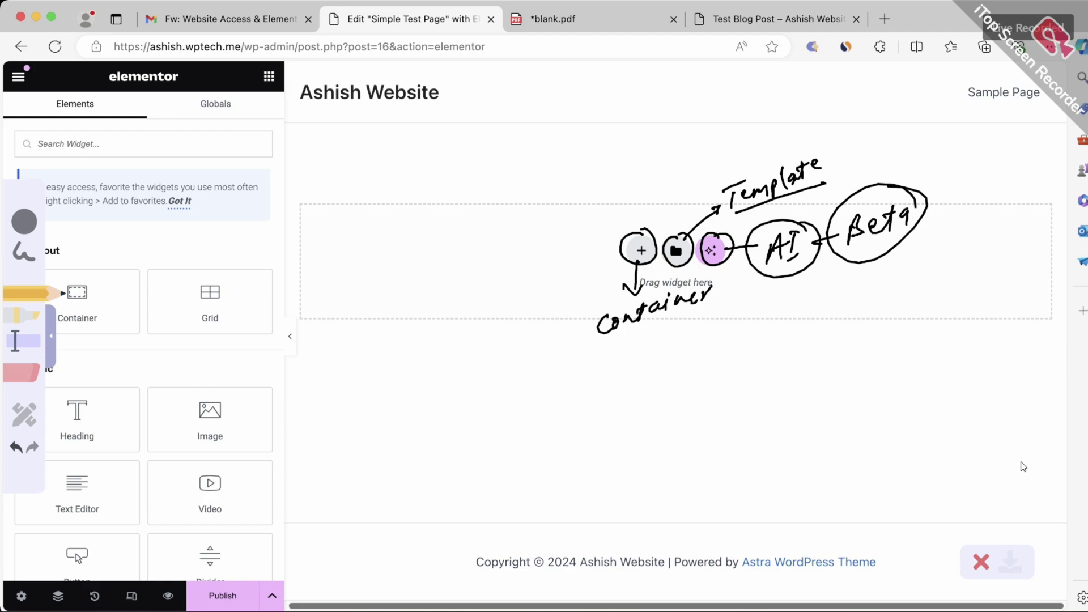
pyautogui.click(981, 562)
pyautogui.click(576, 391)
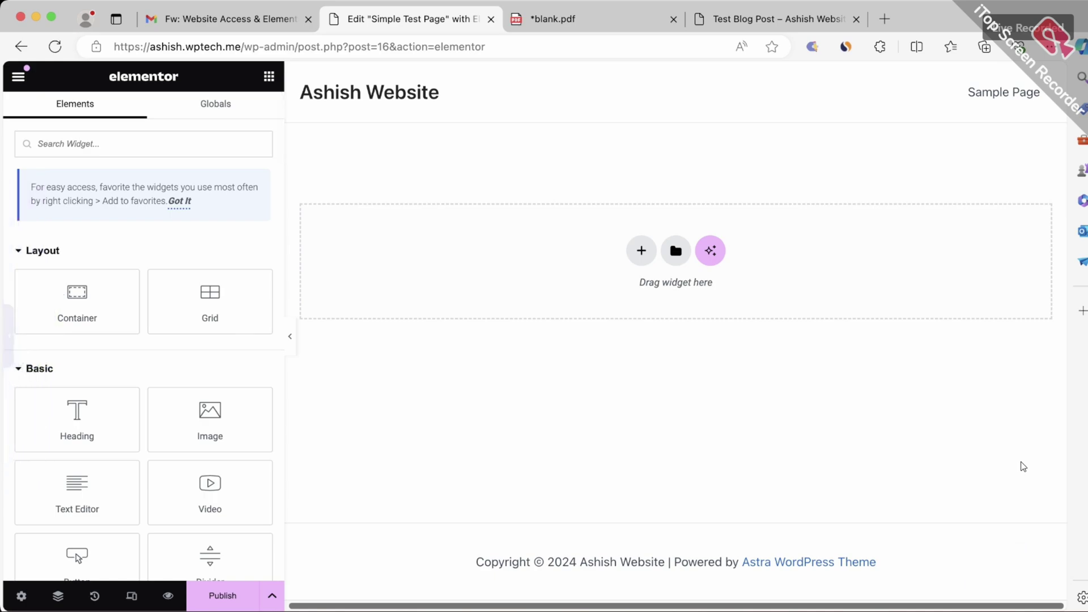
# - Start adding a new container and circle the Flexbox and Grid layout choices
pyautogui.click(641, 250)
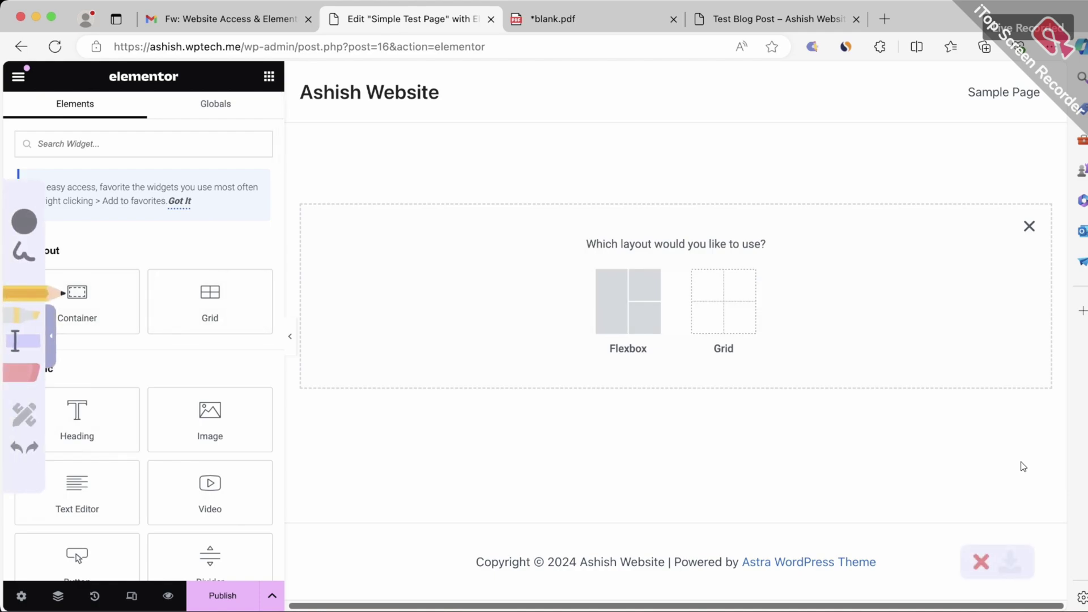
pyautogui.moveTo(637, 258)
pyautogui.mouseDown()
pyautogui.moveTo(612, 347)
pyautogui.moveTo(615, 264)
pyautogui.mouseUp()
pyautogui.moveTo(737, 256); pyautogui.dragTo(741, 264)
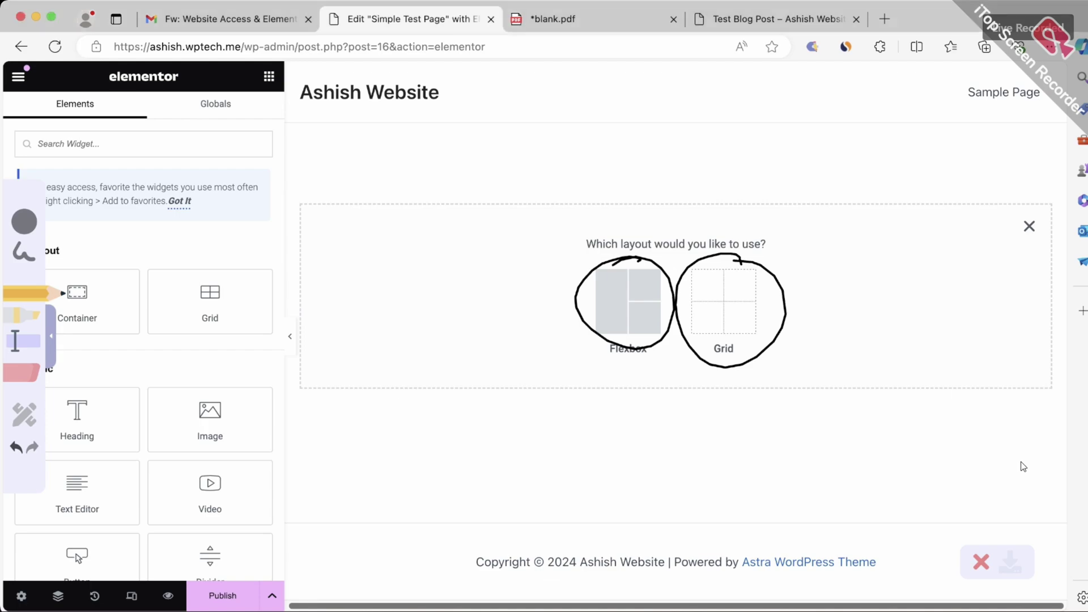
# - Sketch a tall slanted rectangle next to the Flexbox and Grid choices
pyautogui.moveTo(432, 135); pyautogui.dragTo(383, 359)
pyautogui.moveTo(578, 126); pyautogui.dragTo(514, 299)
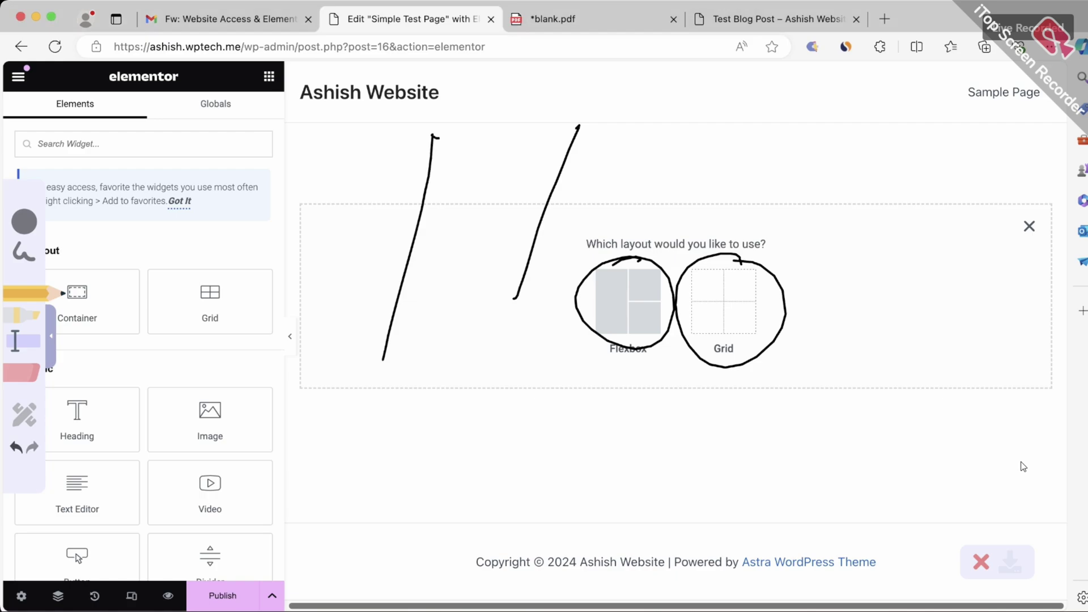
pyautogui.moveTo(424, 135); pyautogui.dragTo(579, 126)
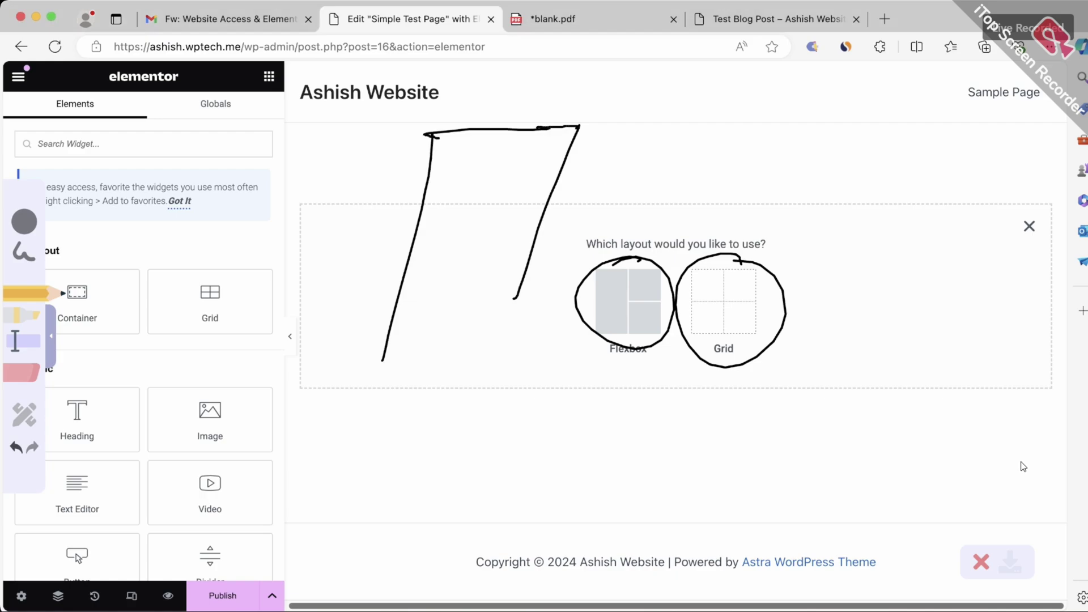
pyautogui.moveTo(383, 360); pyautogui.dragTo(517, 366)
pyautogui.moveTo(515, 296); pyautogui.dragTo(486, 375)
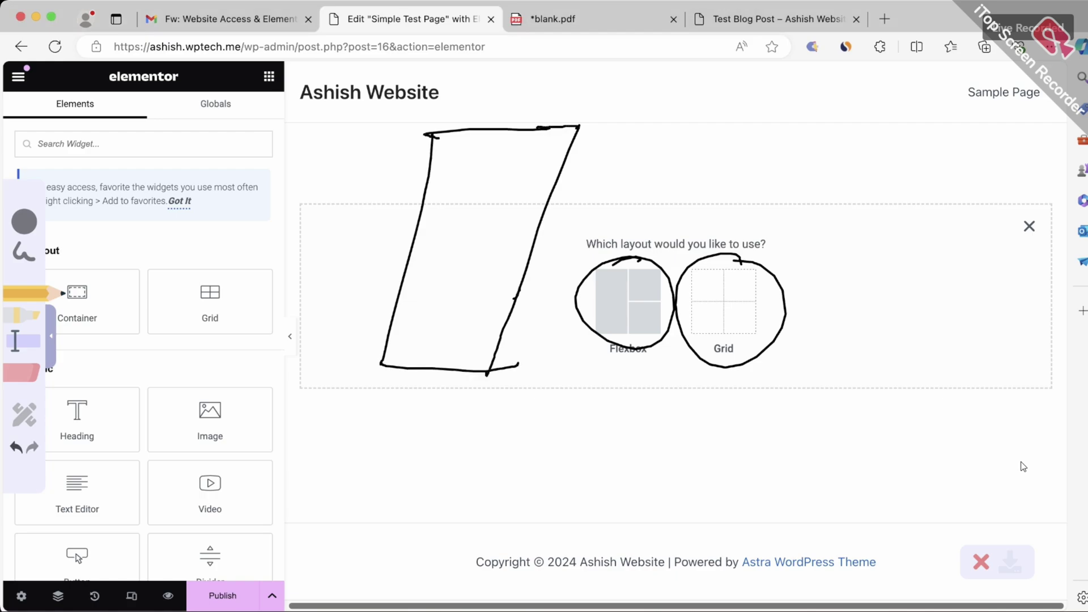
# - Fill the slanted rectangle with three small boxes, one wide box beneath them, and two boxes below that
pyautogui.moveTo(446, 152)
pyautogui.mouseDown()
pyautogui.moveTo(434, 185)
pyautogui.moveTo(470, 152)
pyautogui.moveTo(438, 180)
pyautogui.mouseUp()
pyautogui.moveTo(495, 150)
pyautogui.mouseDown()
pyautogui.moveTo(483, 183)
pyautogui.moveTo(519, 159)
pyautogui.moveTo(474, 184)
pyautogui.mouseUp()
pyautogui.moveTo(529, 150)
pyautogui.mouseDown()
pyautogui.moveTo(519, 185)
pyautogui.moveTo(532, 182)
pyautogui.mouseUp()
pyautogui.moveTo(442, 195)
pyautogui.mouseDown()
pyautogui.moveTo(434, 241)
pyautogui.moveTo(527, 204)
pyautogui.moveTo(430, 238)
pyautogui.moveTo(405, 293)
pyautogui.mouseUp()
pyautogui.moveTo(416, 255)
pyautogui.mouseDown()
pyautogui.moveTo(458, 257)
pyautogui.moveTo(452, 294)
pyautogui.mouseUp()
pyautogui.moveTo(451, 294); pyautogui.dragTo(403, 290)
pyautogui.moveTo(476, 254)
pyautogui.mouseDown()
pyautogui.moveTo(461, 302)
pyautogui.moveTo(507, 272)
pyautogui.moveTo(460, 301)
pyautogui.mouseUp()
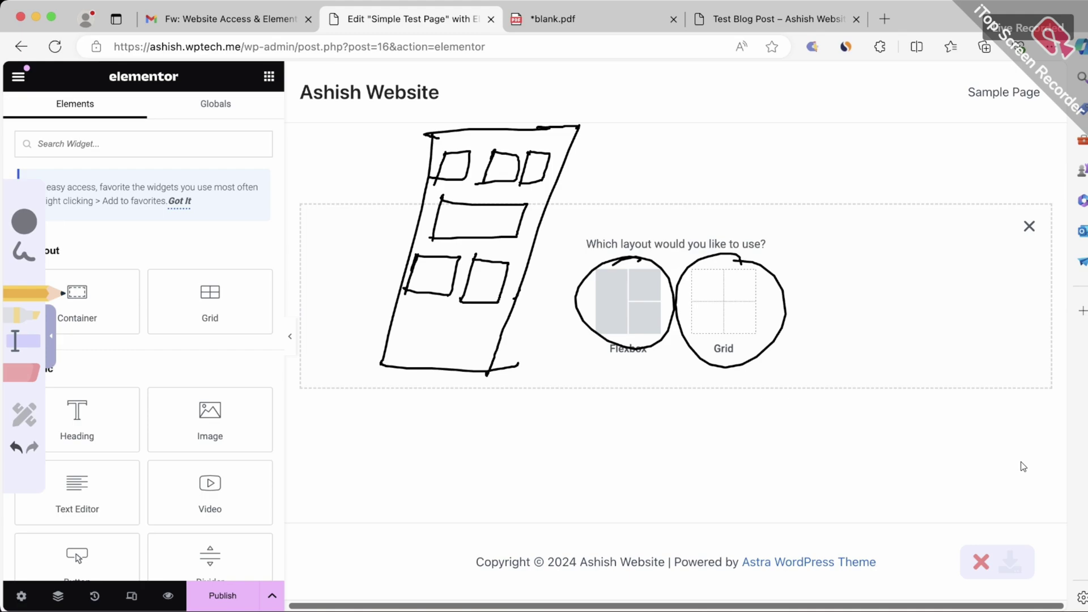
# - Mark each of the four cells of the Grid layout choice with a short stroke and clear the annotations
pyautogui.moveTo(699, 287); pyautogui.dragTo(748, 279)
pyautogui.moveTo(701, 323); pyautogui.dragTo(716, 318)
pyautogui.moveTo(732, 323); pyautogui.dragTo(746, 313)
pyautogui.click(981, 562)
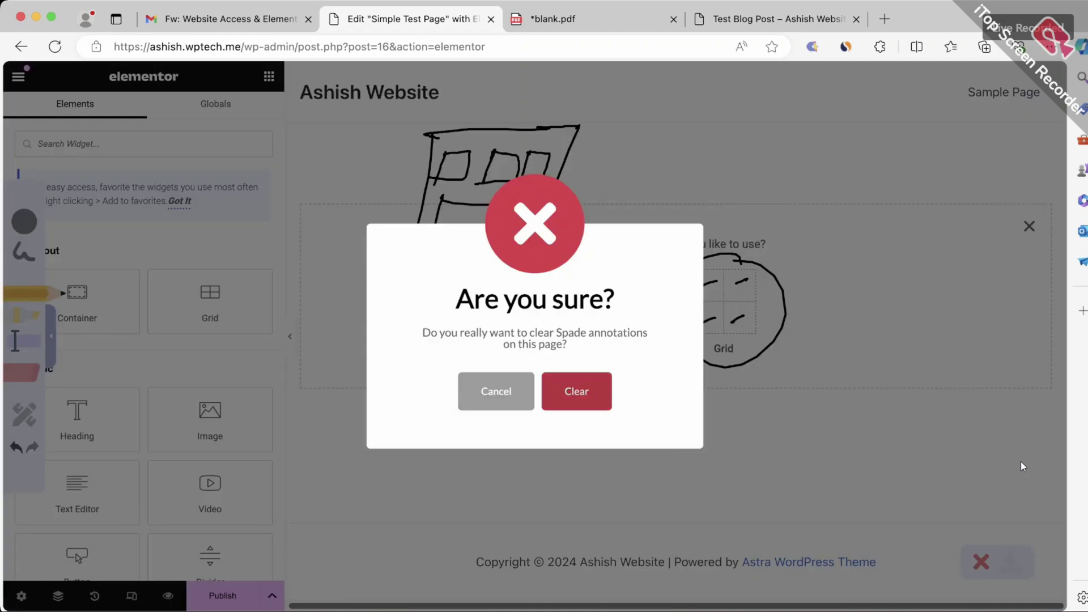
pyautogui.click(576, 391)
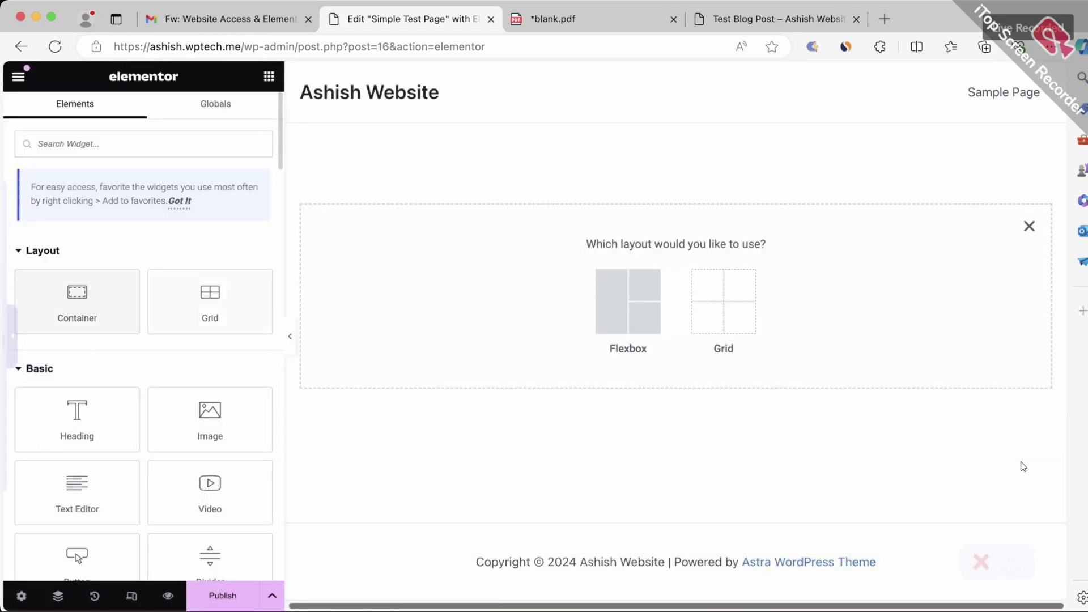
# - Choose the Flexbox layout for the new container and bring up the annotation tools over its structure choices
pyautogui.click(629, 295)
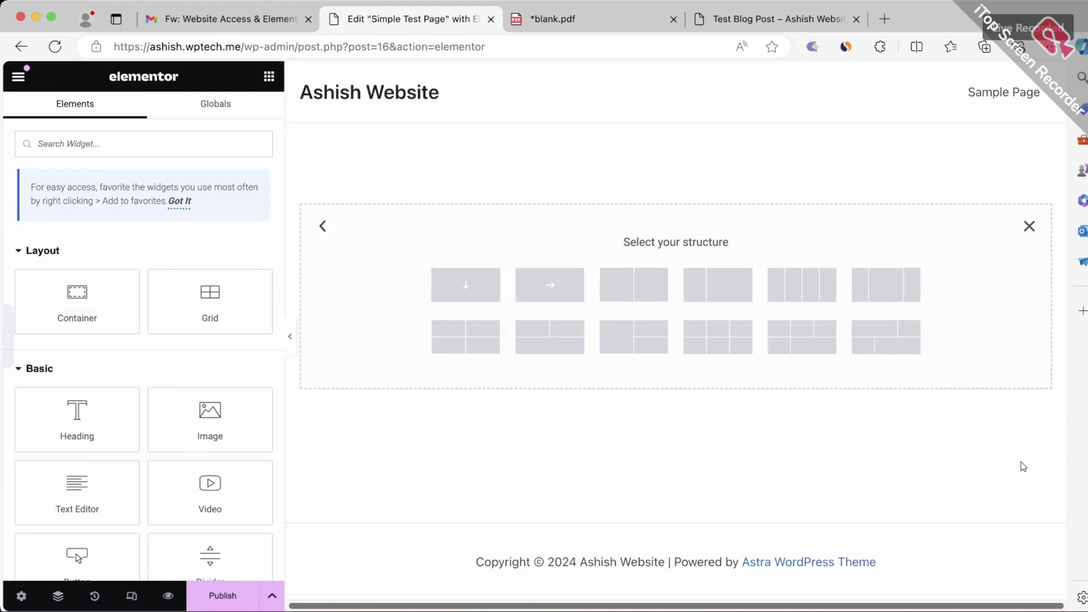
pyautogui.click(323, 226)
pyautogui.click(629, 301)
pyautogui.click(8, 336)
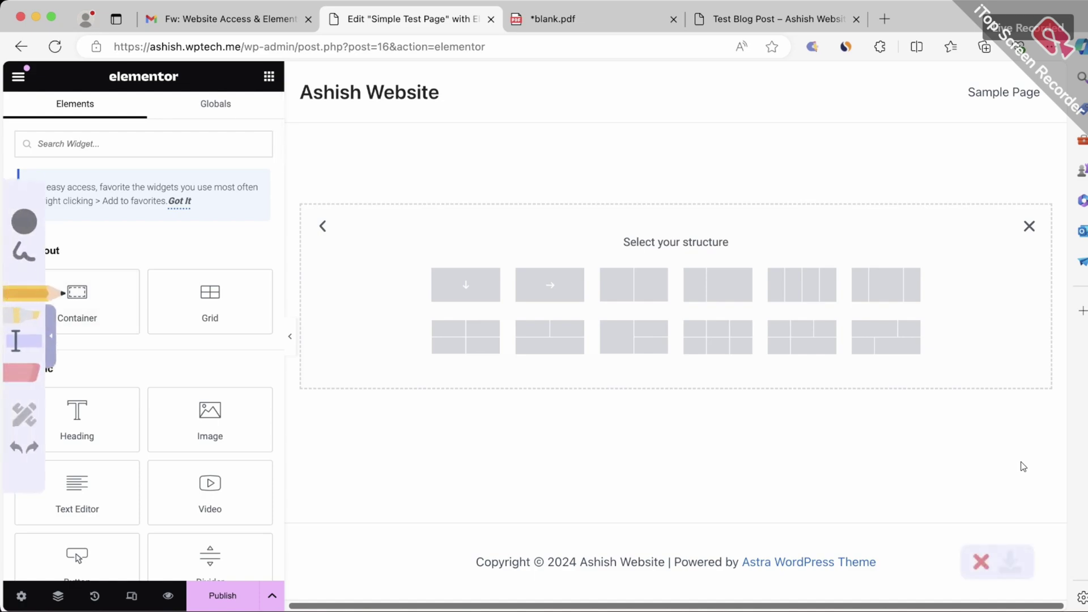
# - Circle the down-arrow structure, add a downward arrow above it, and point another arrow to three stacked boxes
pyautogui.moveTo(478, 260)
pyautogui.mouseDown()
pyautogui.moveTo(502, 289)
pyautogui.moveTo(481, 262)
pyautogui.mouseUp()
pyautogui.moveTo(452, 213); pyautogui.dragTo(452, 238)
pyautogui.moveTo(445, 225); pyautogui.dragTo(458, 227)
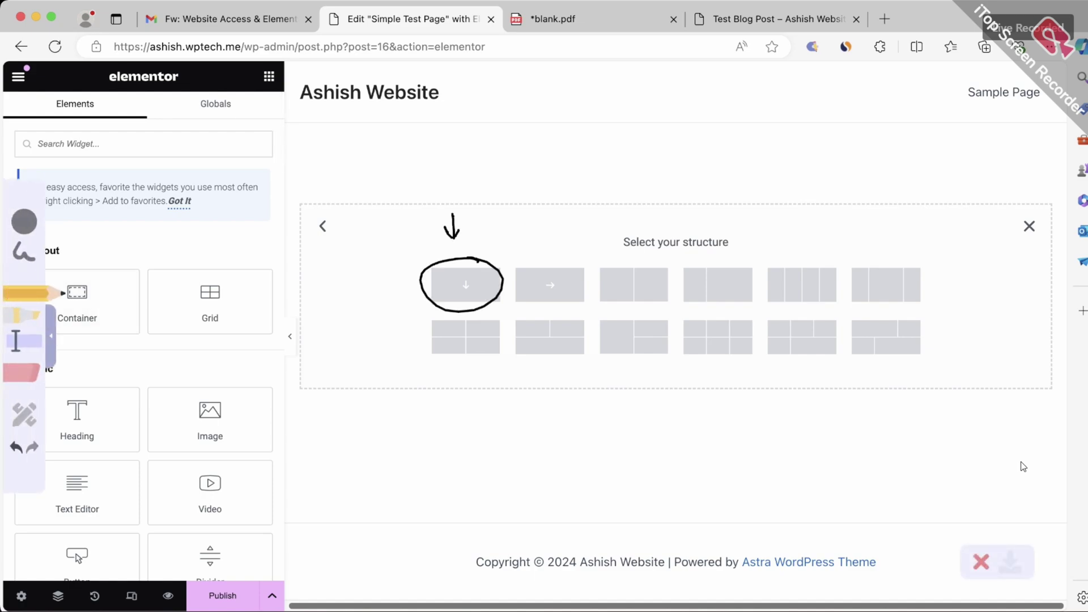
pyautogui.moveTo(479, 266); pyautogui.dragTo(518, 244)
pyautogui.moveTo(533, 134); pyautogui.dragTo(527, 157)
pyautogui.moveTo(532, 133)
pyautogui.mouseDown()
pyautogui.moveTo(593, 122)
pyautogui.moveTo(527, 156)
pyautogui.mouseUp()
pyautogui.moveTo(517, 196)
pyautogui.mouseDown()
pyautogui.moveTo(528, 165)
pyautogui.moveTo(584, 158)
pyautogui.moveTo(513, 194)
pyautogui.mouseUp()
pyautogui.moveTo(513, 231)
pyautogui.mouseDown()
pyautogui.moveTo(539, 206)
pyautogui.moveTo(499, 231)
pyautogui.mouseUp()
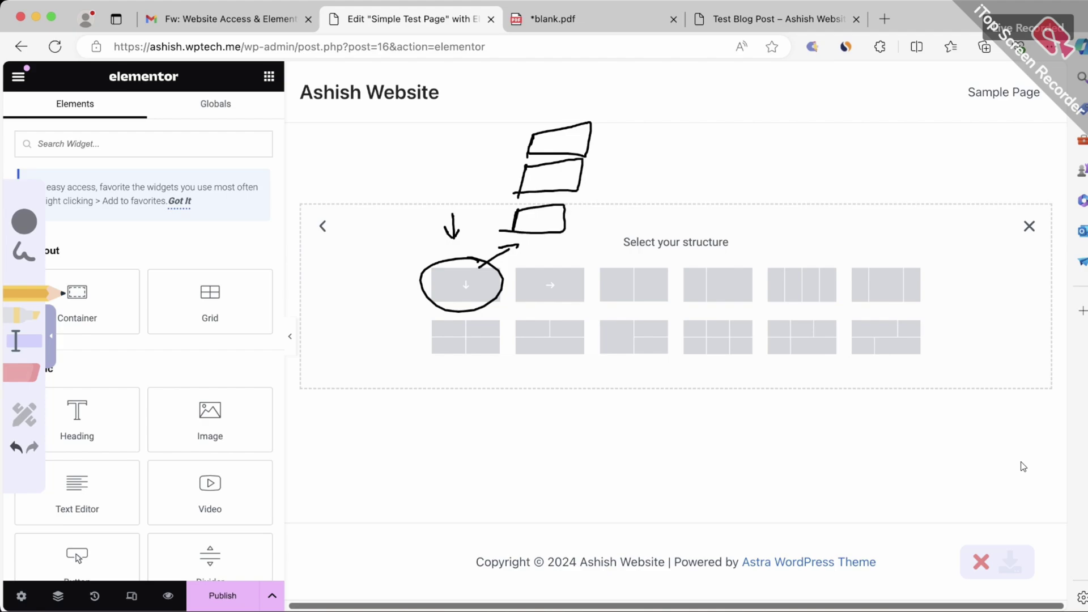
# - Draw an arrow from the right-arrow structure to three underlined side-by-side boxes and put marks on both arrow structures
pyautogui.moveTo(564, 279)
pyautogui.mouseDown()
pyautogui.moveTo(621, 227)
pyautogui.moveTo(618, 238)
pyautogui.mouseUp()
pyautogui.moveTo(664, 138); pyautogui.dragTo(648, 173)
pyautogui.moveTo(664, 138)
pyautogui.mouseDown()
pyautogui.moveTo(684, 161)
pyautogui.moveTo(647, 171)
pyautogui.moveTo(763, 132)
pyautogui.moveTo(732, 157)
pyautogui.mouseUp()
pyautogui.moveTo(664, 180); pyautogui.dragTo(770, 162)
pyautogui.moveTo(464, 291); pyautogui.dragTo(558, 290)
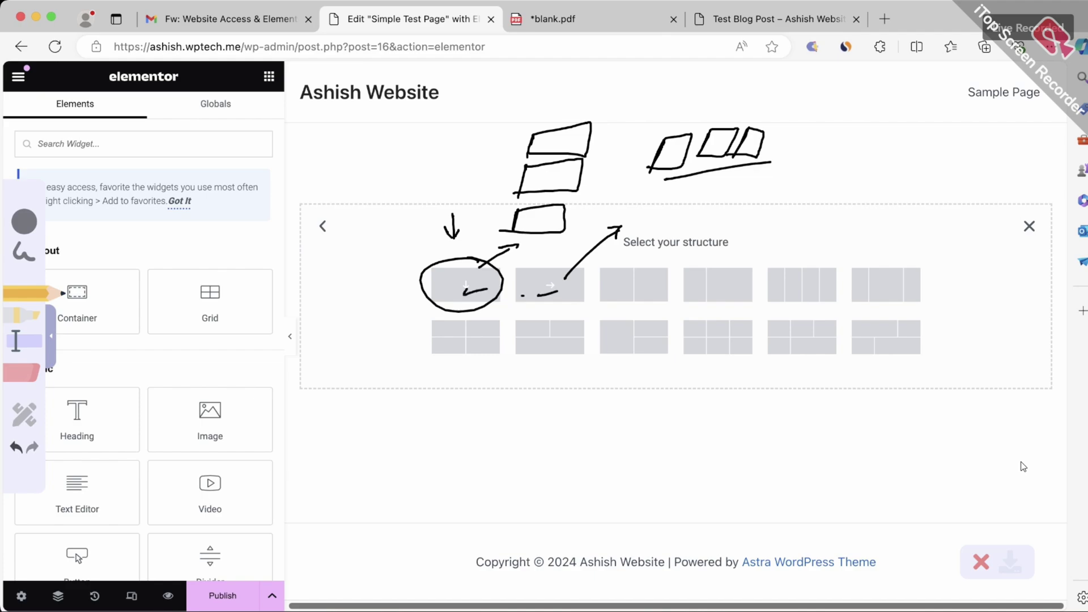
# - Mark the equal two-column, narrow-wide and four-column structures and sketch matching boxes above them
pyautogui.moveTo(645, 256)
pyautogui.mouseDown()
pyautogui.moveTo(620, 253)
pyautogui.moveTo(688, 286)
pyautogui.moveTo(639, 255)
pyautogui.mouseUp()
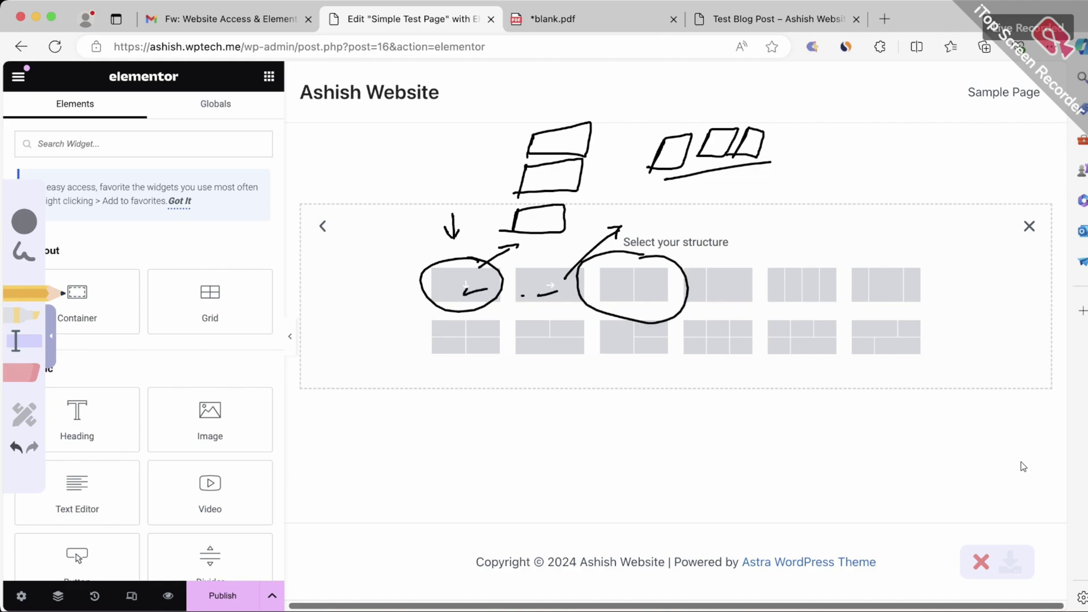
pyautogui.moveTo(839, 148)
pyautogui.mouseDown()
pyautogui.moveTo(881, 142)
pyautogui.moveTo(828, 191)
pyautogui.moveTo(882, 182)
pyautogui.mouseUp()
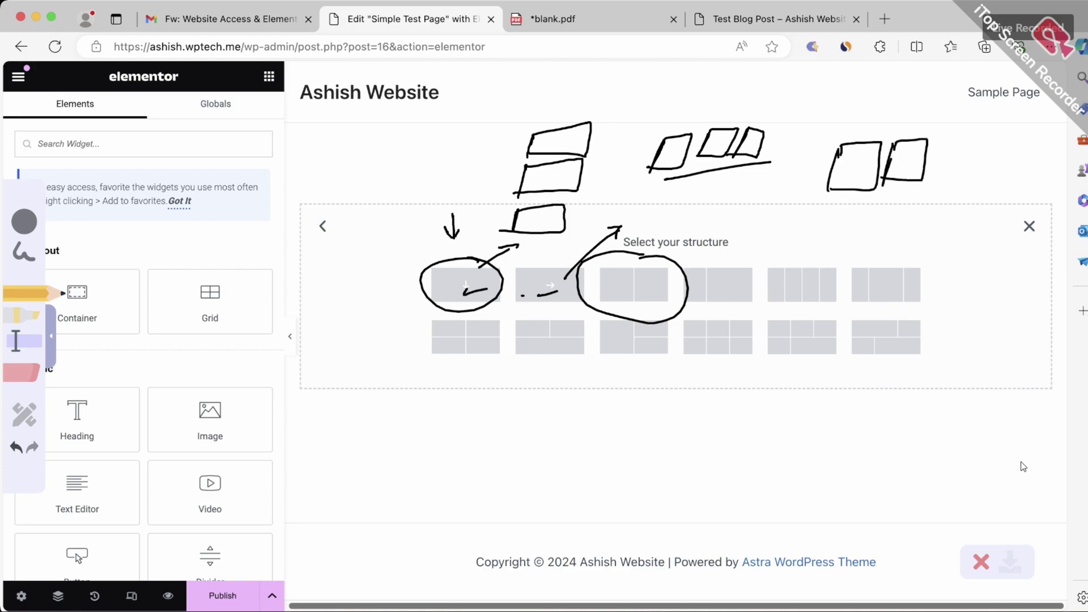
pyautogui.moveTo(715, 262)
pyautogui.mouseDown()
pyautogui.moveTo(772, 233)
pyautogui.moveTo(777, 210)
pyautogui.moveTo(803, 224)
pyautogui.moveTo(801, 235)
pyautogui.mouseUp()
pyautogui.moveTo(807, 209)
pyautogui.mouseDown()
pyautogui.moveTo(857, 202)
pyautogui.moveTo(754, 283)
pyautogui.moveTo(790, 310)
pyautogui.moveTo(849, 288)
pyautogui.moveTo(755, 261)
pyautogui.moveTo(898, 233)
pyautogui.moveTo(894, 245)
pyautogui.moveTo(935, 198)
pyautogui.moveTo(915, 227)
pyautogui.moveTo(962, 194)
pyautogui.moveTo(940, 222)
pyautogui.mouseUp()
pyautogui.moveTo(976, 190); pyautogui.dragTo(970, 214)
pyautogui.moveTo(978, 190)
pyautogui.mouseDown()
pyautogui.moveTo(991, 213)
pyautogui.moveTo(969, 216)
pyautogui.mouseUp()
pyautogui.moveTo(1000, 193)
pyautogui.mouseDown()
pyautogui.moveTo(999, 209)
pyautogui.moveTo(1020, 184)
pyautogui.mouseUp()
pyautogui.moveTo(1020, 184)
pyautogui.mouseDown()
pyautogui.moveTo(1014, 209)
pyautogui.moveTo(992, 206)
pyautogui.mouseUp()
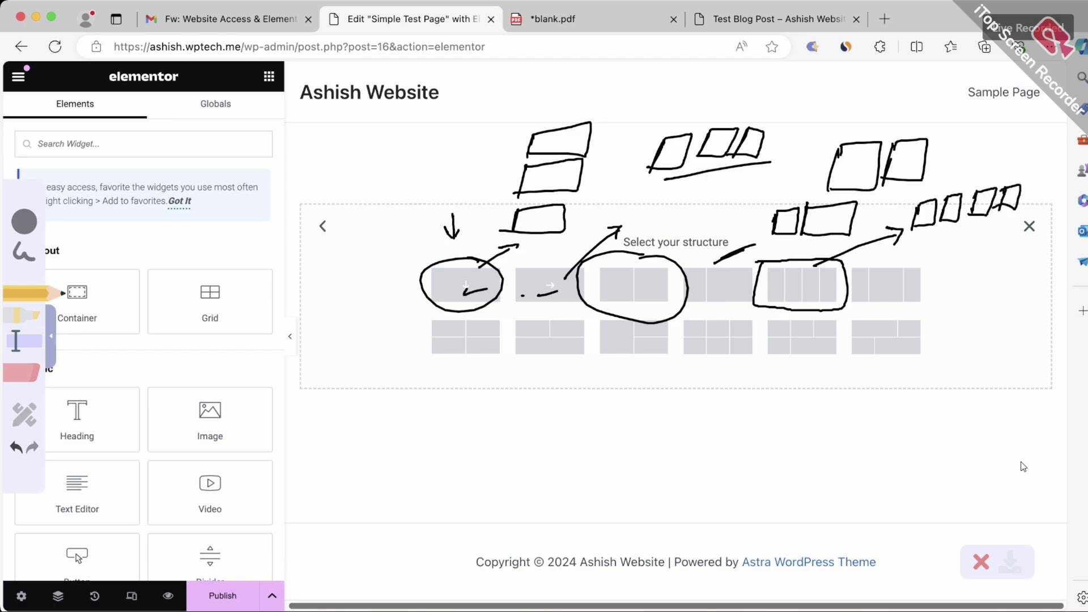
# - Frame the last structure in the upper row and connect it to a sketch of narrow, wide and narrow boxes
pyautogui.moveTo(848, 259)
pyautogui.mouseDown()
pyautogui.moveTo(865, 310)
pyautogui.moveTo(935, 259)
pyautogui.moveTo(844, 254)
pyautogui.mouseUp()
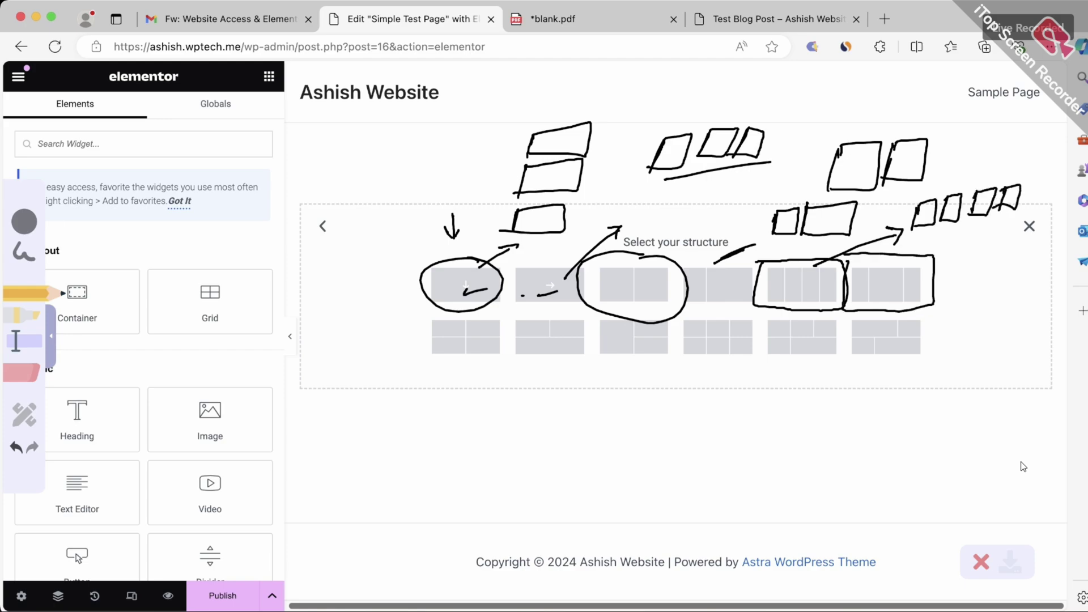
pyautogui.moveTo(934, 275)
pyautogui.mouseDown()
pyautogui.moveTo(957, 271)
pyautogui.moveTo(958, 287)
pyautogui.moveTo(985, 258)
pyautogui.mouseUp()
pyautogui.moveTo(988, 258); pyautogui.dragTo(974, 285)
pyautogui.moveTo(997, 256)
pyautogui.mouseDown()
pyautogui.moveTo(992, 286)
pyautogui.moveTo(1037, 254)
pyautogui.moveTo(1025, 291)
pyautogui.mouseUp()
pyautogui.moveTo(1026, 291); pyautogui.dragTo(993, 286)
pyautogui.moveTo(1050, 252)
pyautogui.mouseDown()
pyautogui.moveTo(1041, 275)
pyautogui.moveTo(1061, 250)
pyautogui.mouseUp()
pyautogui.moveTo(1060, 249); pyautogui.dragTo(1055, 279)
pyautogui.moveTo(1055, 278); pyautogui.dragTo(1041, 275)
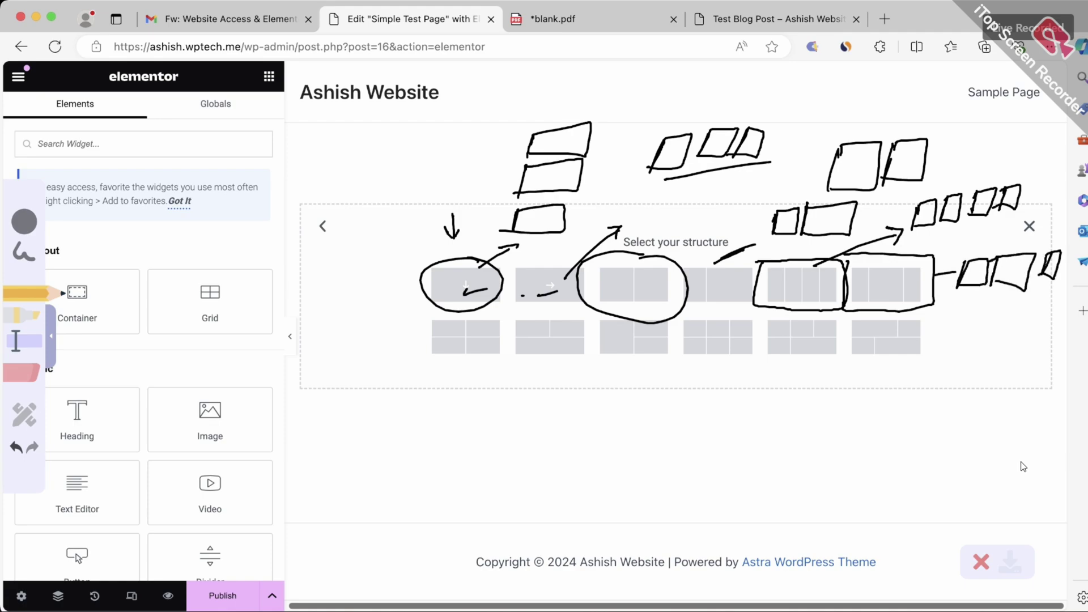
# - Underline all six structures in the lower row and clear the annotations
pyautogui.moveTo(435, 369); pyautogui.dragTo(660, 354)
pyautogui.moveTo(699, 372); pyautogui.dragTo(906, 354)
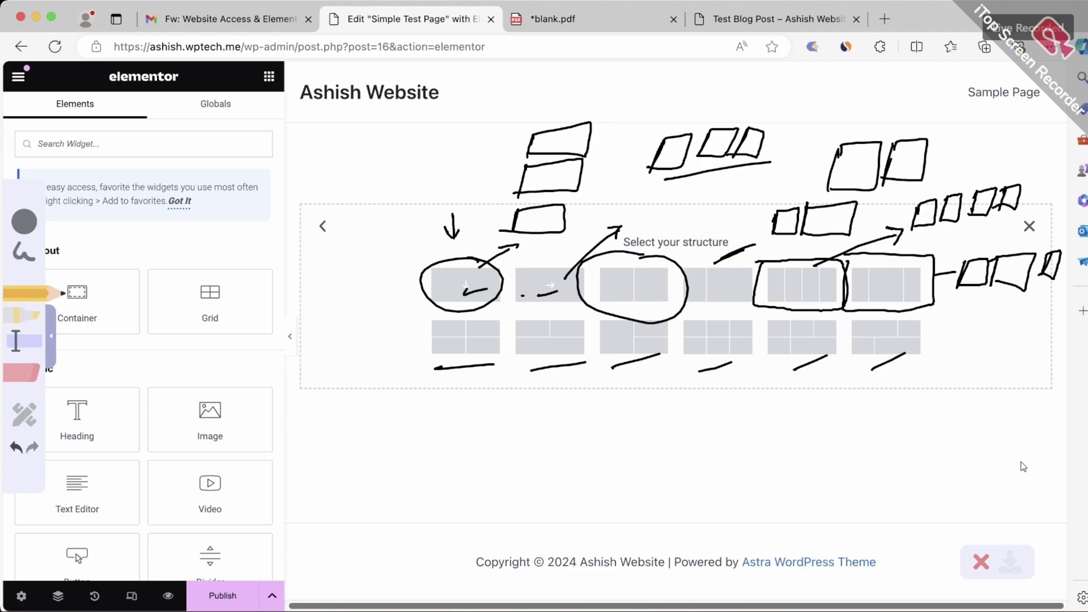
pyautogui.click(981, 562)
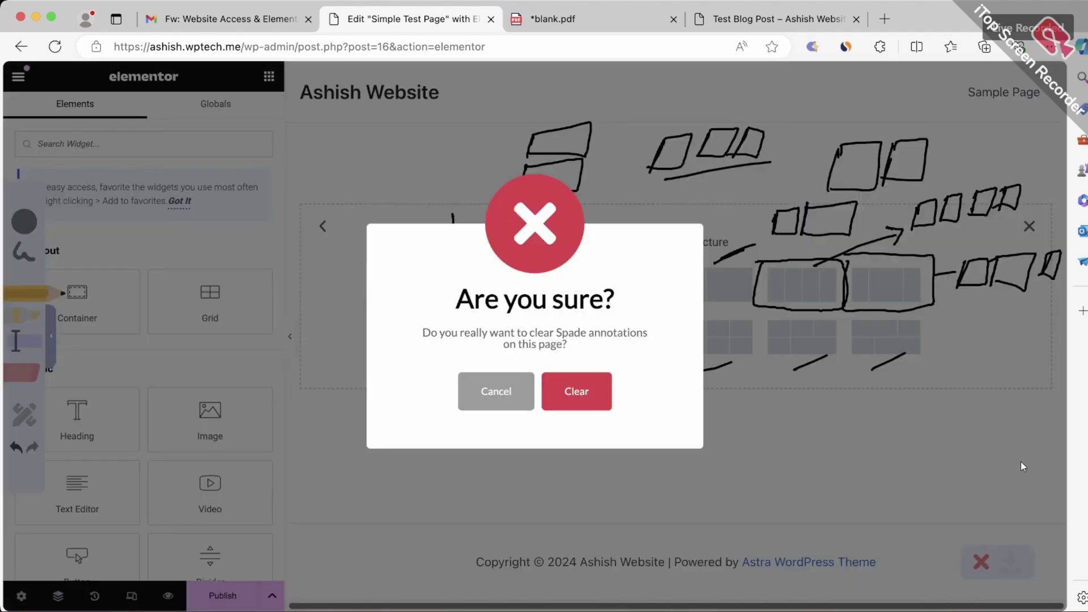
pyautogui.click(577, 391)
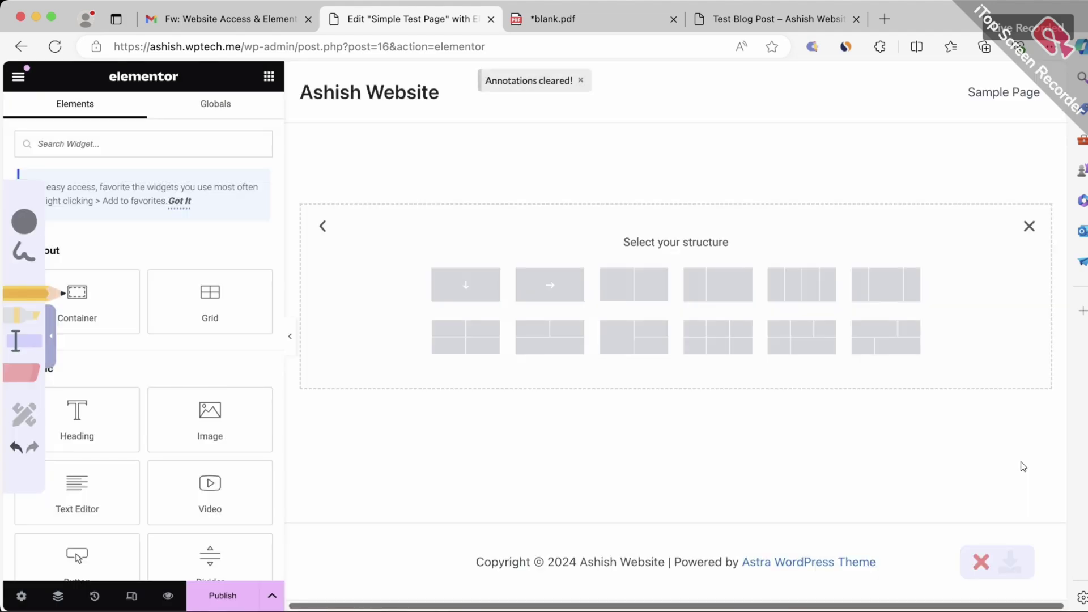
# - Label the first, second, third and last structures of the upper row with circled Roman numerals I to IV
pyautogui.moveTo(455, 249)
pyautogui.mouseDown()
pyautogui.moveTo(457, 267)
pyautogui.moveTo(452, 258)
pyautogui.mouseUp()
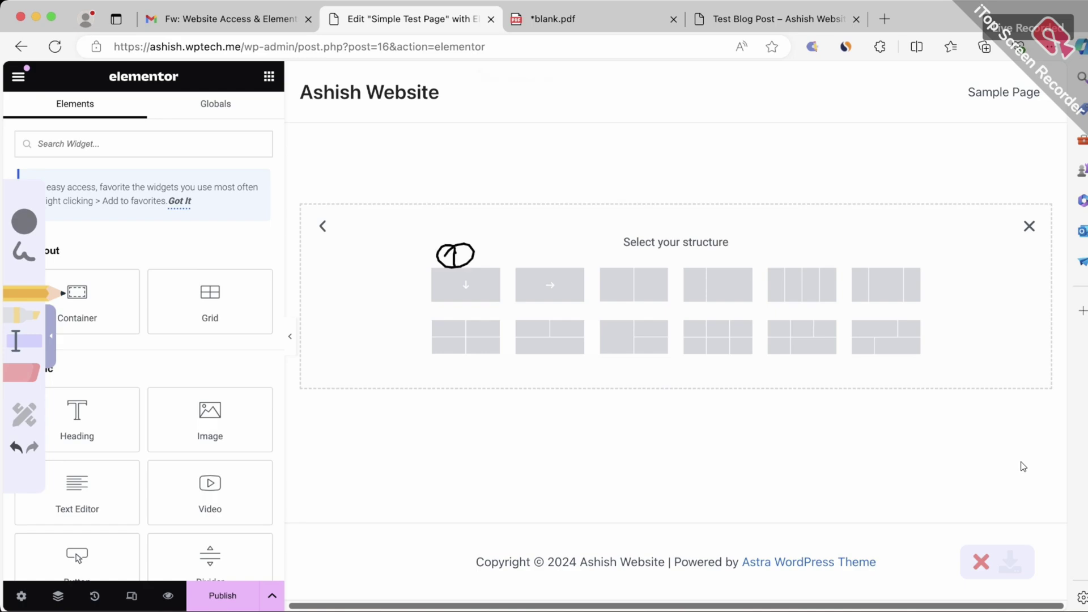
pyautogui.moveTo(538, 250); pyautogui.dragTo(537, 265)
pyautogui.moveTo(545, 247)
pyautogui.mouseDown()
pyautogui.moveTo(546, 261)
pyautogui.moveTo(564, 245)
pyautogui.moveTo(628, 261)
pyautogui.mouseUp()
pyautogui.moveTo(634, 247); pyautogui.dragTo(625, 231)
pyautogui.moveTo(862, 247); pyautogui.dragTo(870, 260)
pyautogui.moveTo(874, 253)
pyautogui.mouseDown()
pyautogui.moveTo(878, 262)
pyautogui.moveTo(884, 251)
pyautogui.mouseUp()
pyautogui.moveTo(889, 231); pyautogui.dragTo(899, 237)
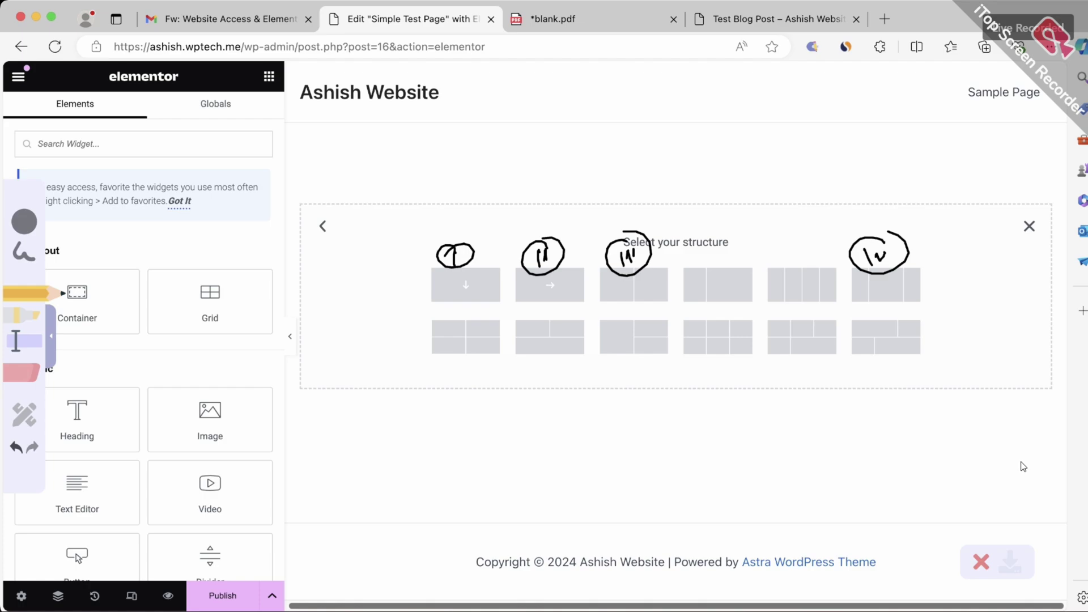
# - Clear the Roman numeral annotations and close the container structure selection
pyautogui.press('Delete')
pyautogui.press('Return')
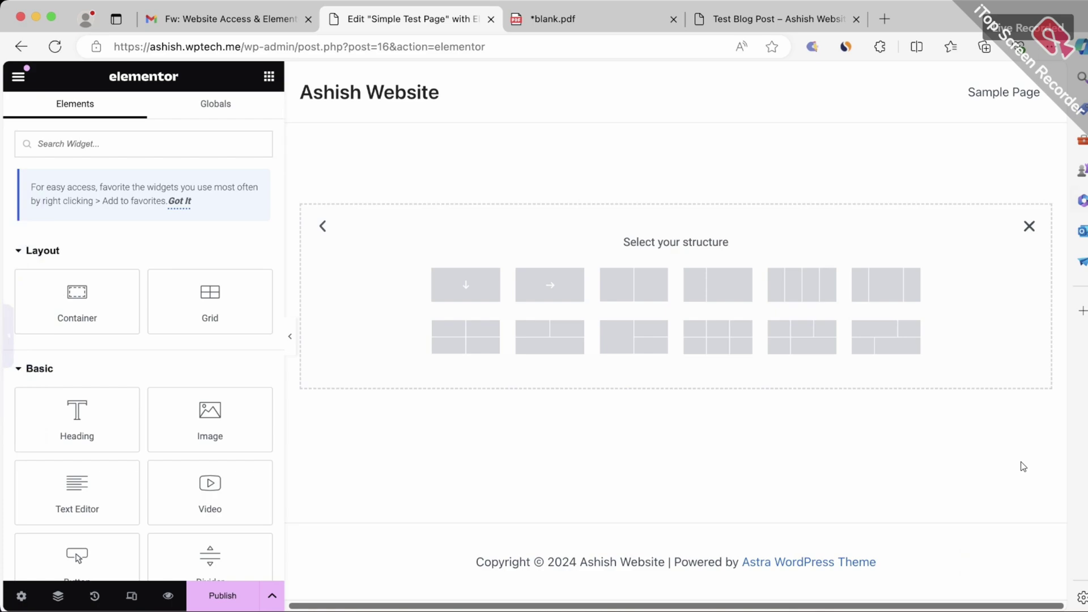
pyautogui.press('Escape')
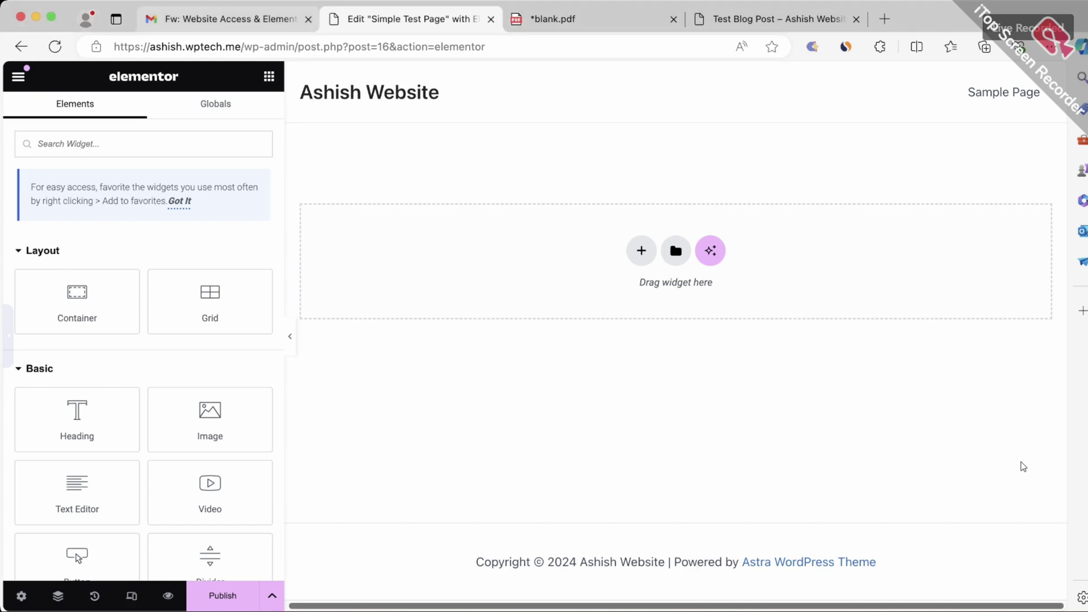
# - Switch to blank.pdf and erase the handwritten Elements, Template, Page Design, Containers, Post and Page notes
pyautogui.hotkey('ctrl', 'Tab')
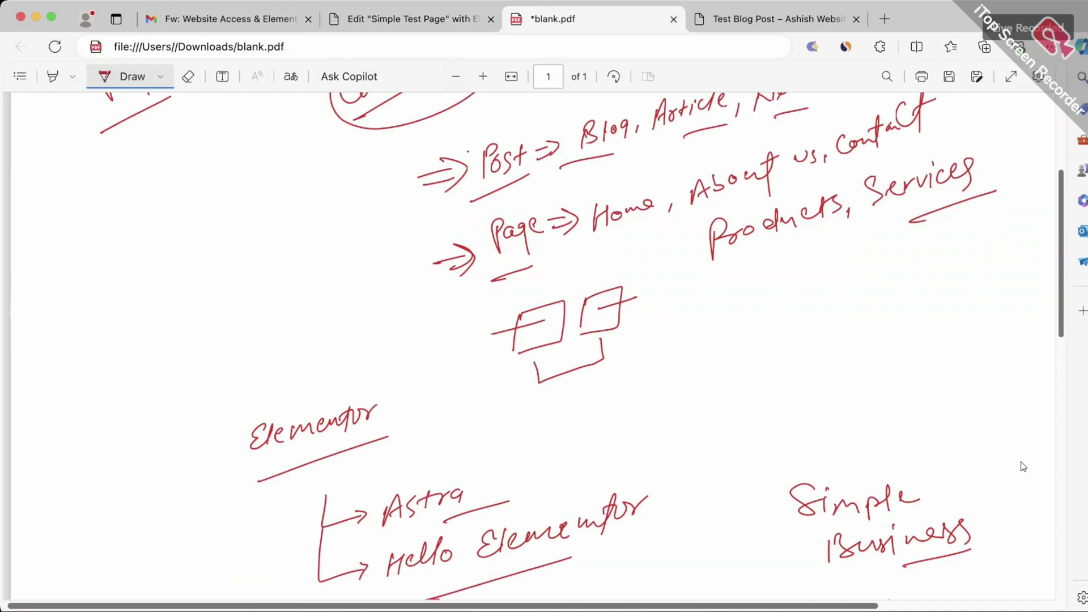
pyautogui.scroll(-3, 1023, 467)
pyautogui.scroll(-5, 1023, 466)
pyautogui.scroll(15, 1023, 466)
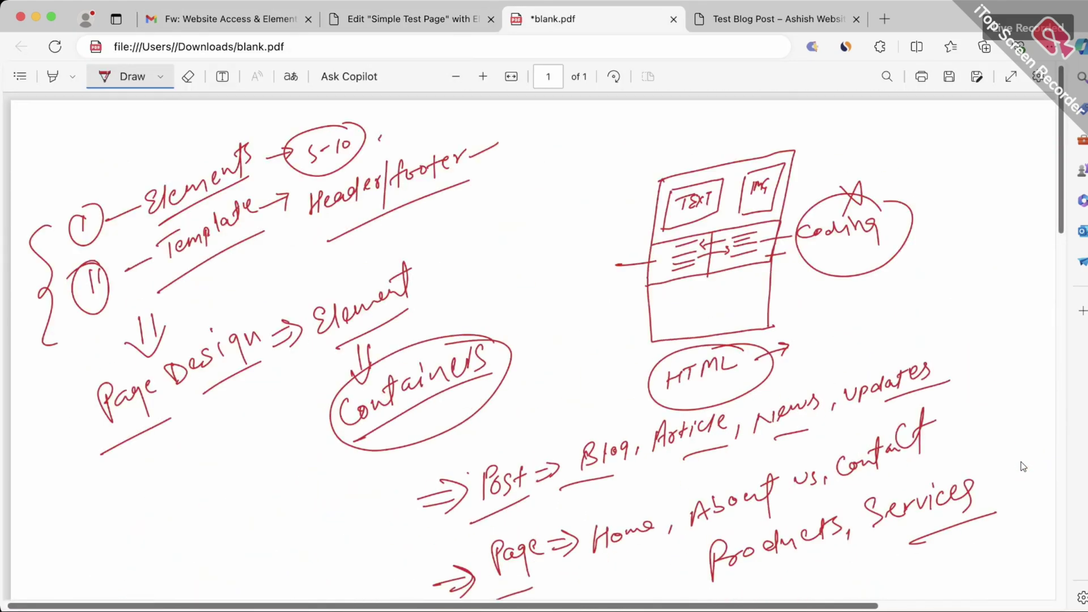
pyautogui.hotkey('alt', 'e')
pyautogui.moveTo(91, 286)
pyautogui.mouseDown()
pyautogui.moveTo(42, 255)
pyautogui.moveTo(238, 159)
pyautogui.moveTo(286, 153)
pyautogui.mouseUp()
pyautogui.moveTo(141, 207)
pyautogui.mouseDown()
pyautogui.moveTo(116, 217)
pyautogui.moveTo(176, 281)
pyautogui.moveTo(278, 201)
pyautogui.mouseUp()
pyautogui.moveTo(182, 227)
pyautogui.mouseDown()
pyautogui.moveTo(165, 240)
pyautogui.moveTo(340, 147)
pyautogui.moveTo(373, 184)
pyautogui.moveTo(442, 161)
pyautogui.moveTo(428, 170)
pyautogui.moveTo(374, 340)
pyautogui.moveTo(131, 403)
pyautogui.moveTo(252, 338)
pyautogui.moveTo(281, 331)
pyautogui.moveTo(136, 437)
pyautogui.moveTo(147, 340)
pyautogui.moveTo(482, 351)
pyautogui.moveTo(357, 420)
pyautogui.moveTo(493, 484)
pyautogui.moveTo(708, 422)
pyautogui.moveTo(918, 391)
pyautogui.moveTo(889, 380)
pyautogui.moveTo(790, 411)
pyautogui.moveTo(805, 479)
pyautogui.moveTo(697, 513)
pyautogui.moveTo(535, 547)
pyautogui.moveTo(498, 510)
pyautogui.moveTo(462, 581)
pyautogui.moveTo(436, 581)
pyautogui.mouseUp()
pyautogui.moveTo(623, 536)
pyautogui.mouseDown()
pyautogui.moveTo(564, 543)
pyautogui.moveTo(670, 530)
pyautogui.mouseUp()
pyautogui.moveTo(670, 530); pyautogui.dragTo(555, 541)
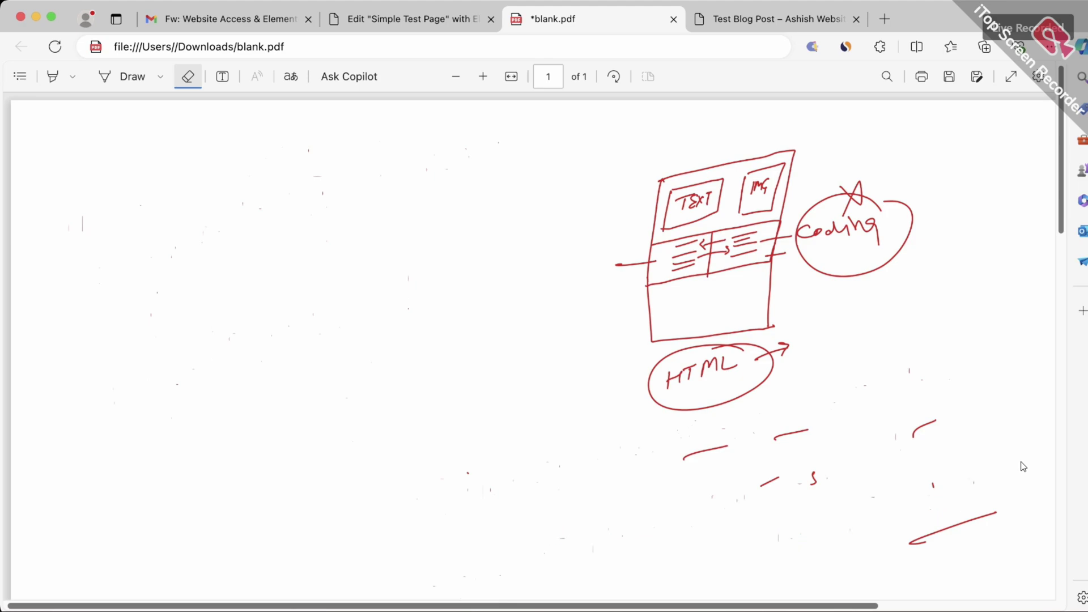